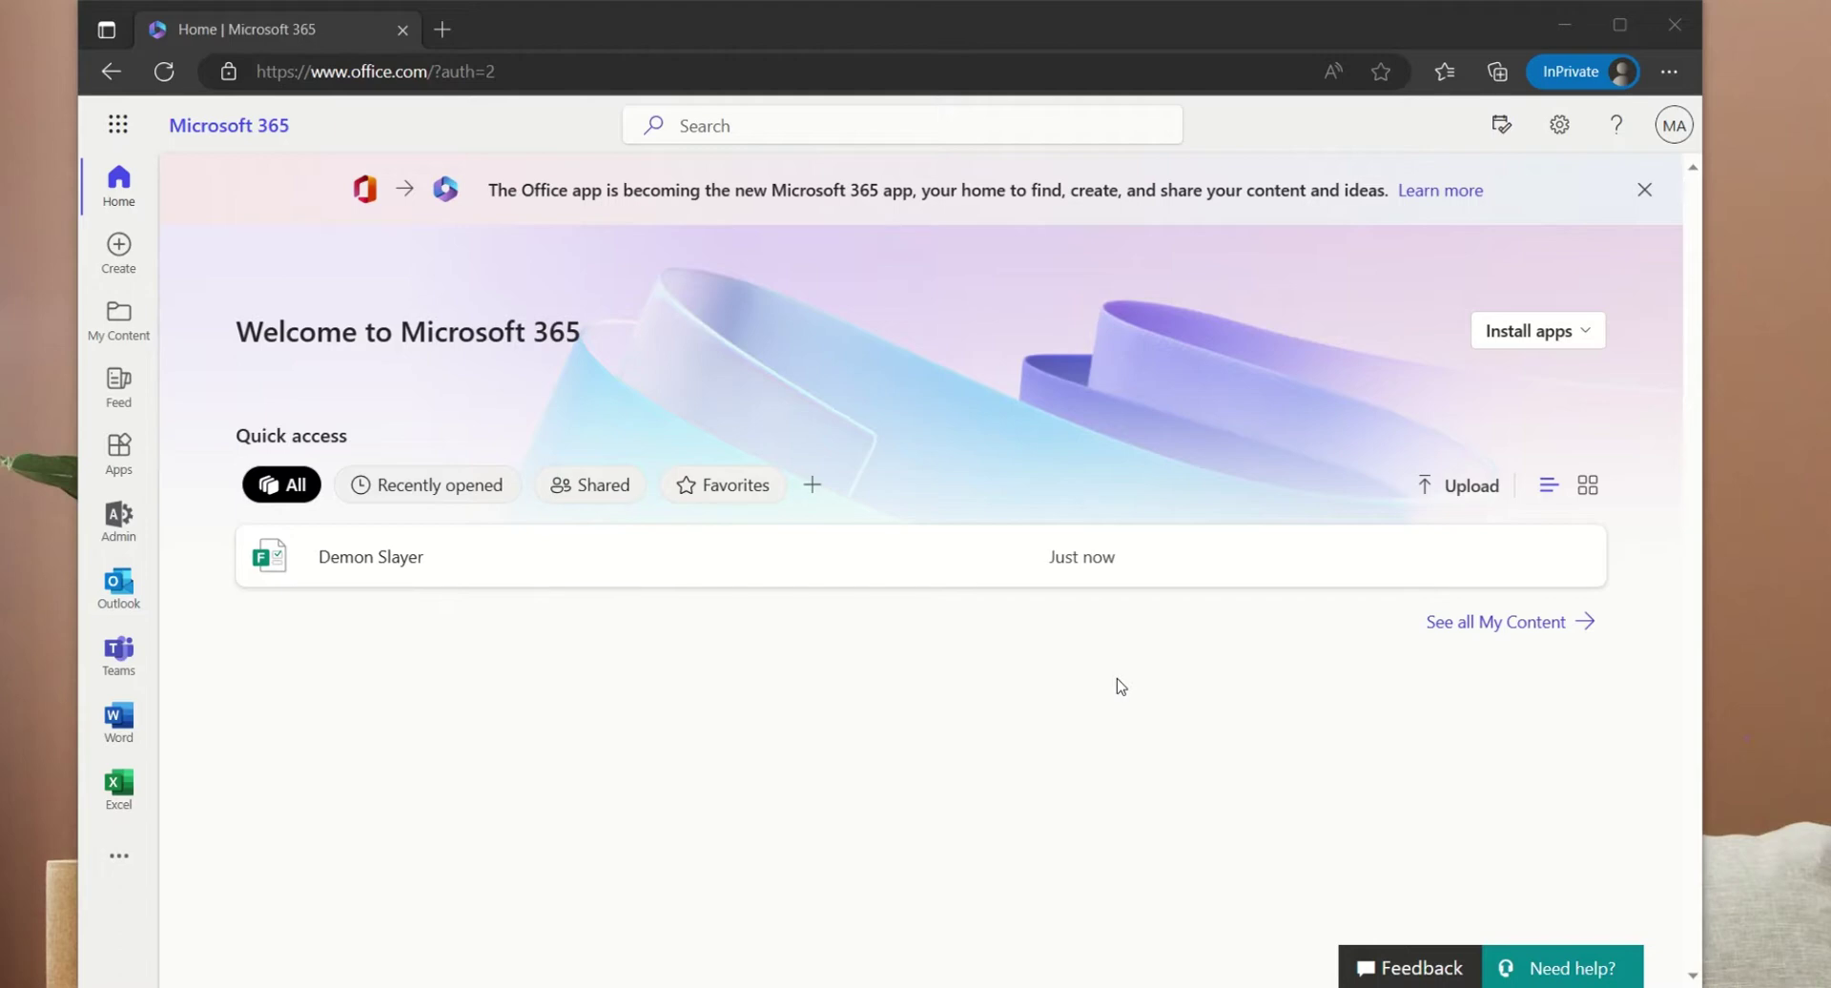
- Open the Active users list in the Microsoft 365 admin center
{"action": "left_click", "coordinate": [122, 523]}
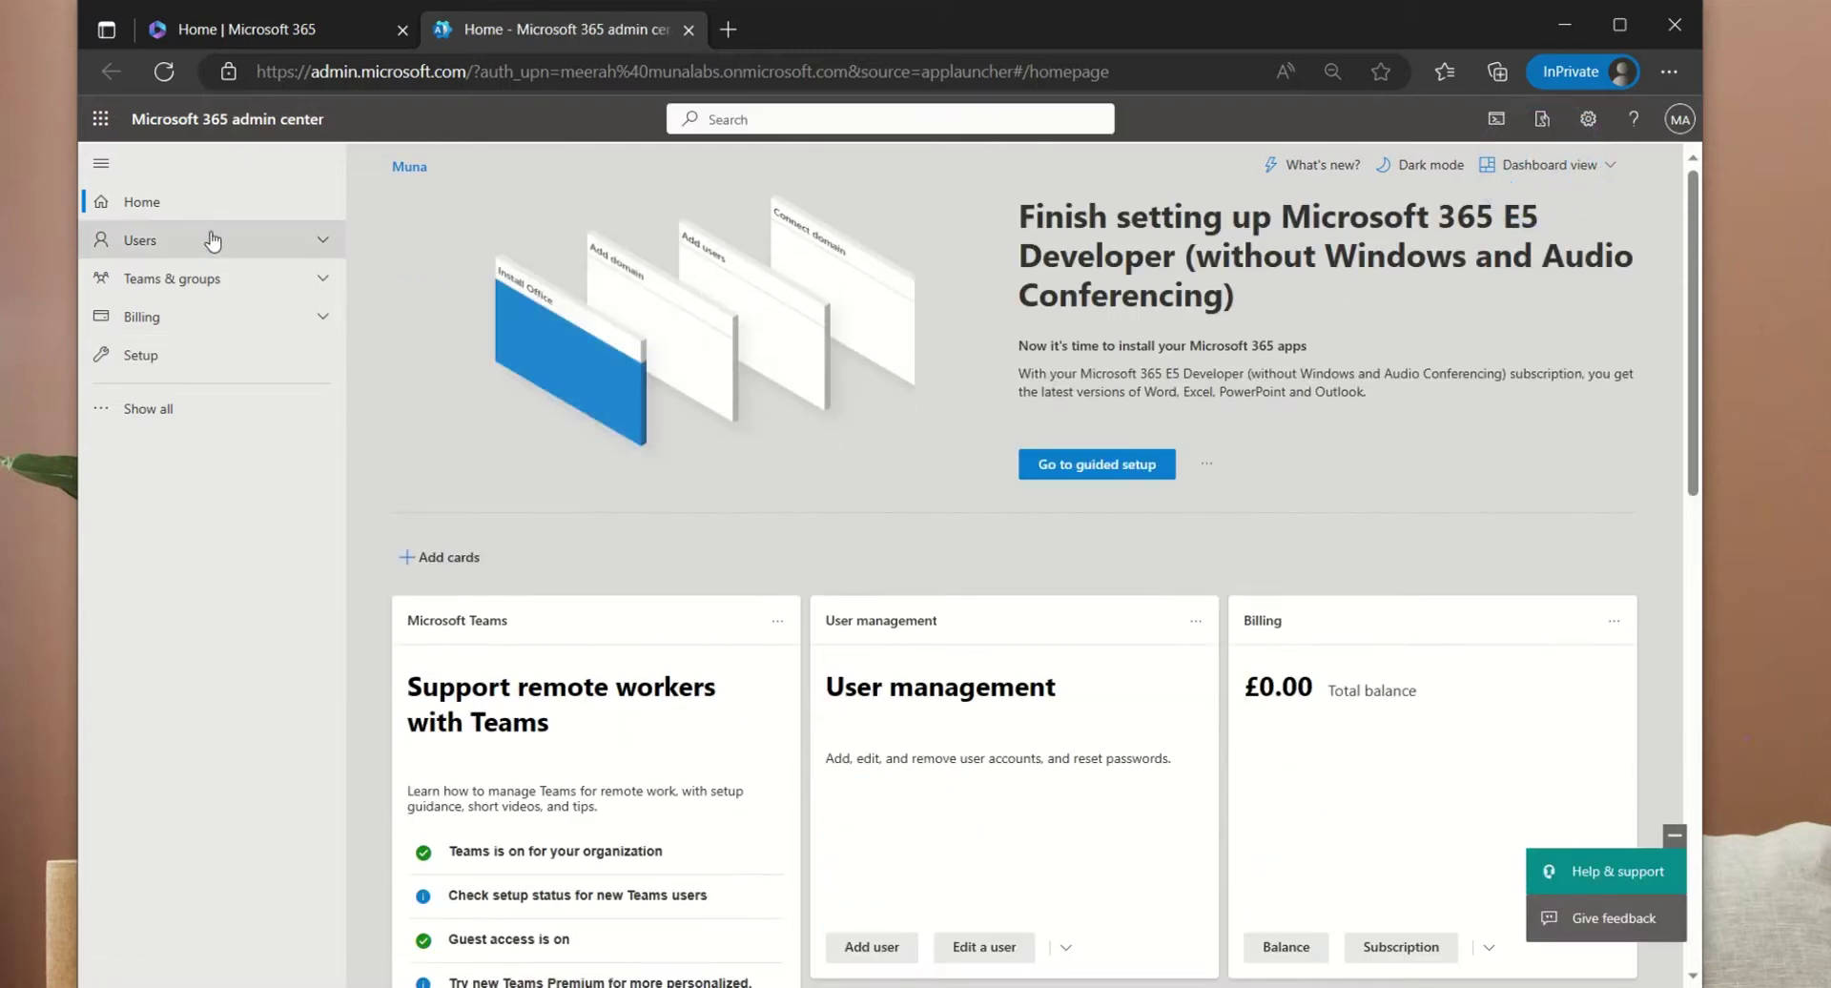
{"action": "left_click", "coordinate": [205, 241]}
{"action": "left_click", "coordinate": [210, 286]}
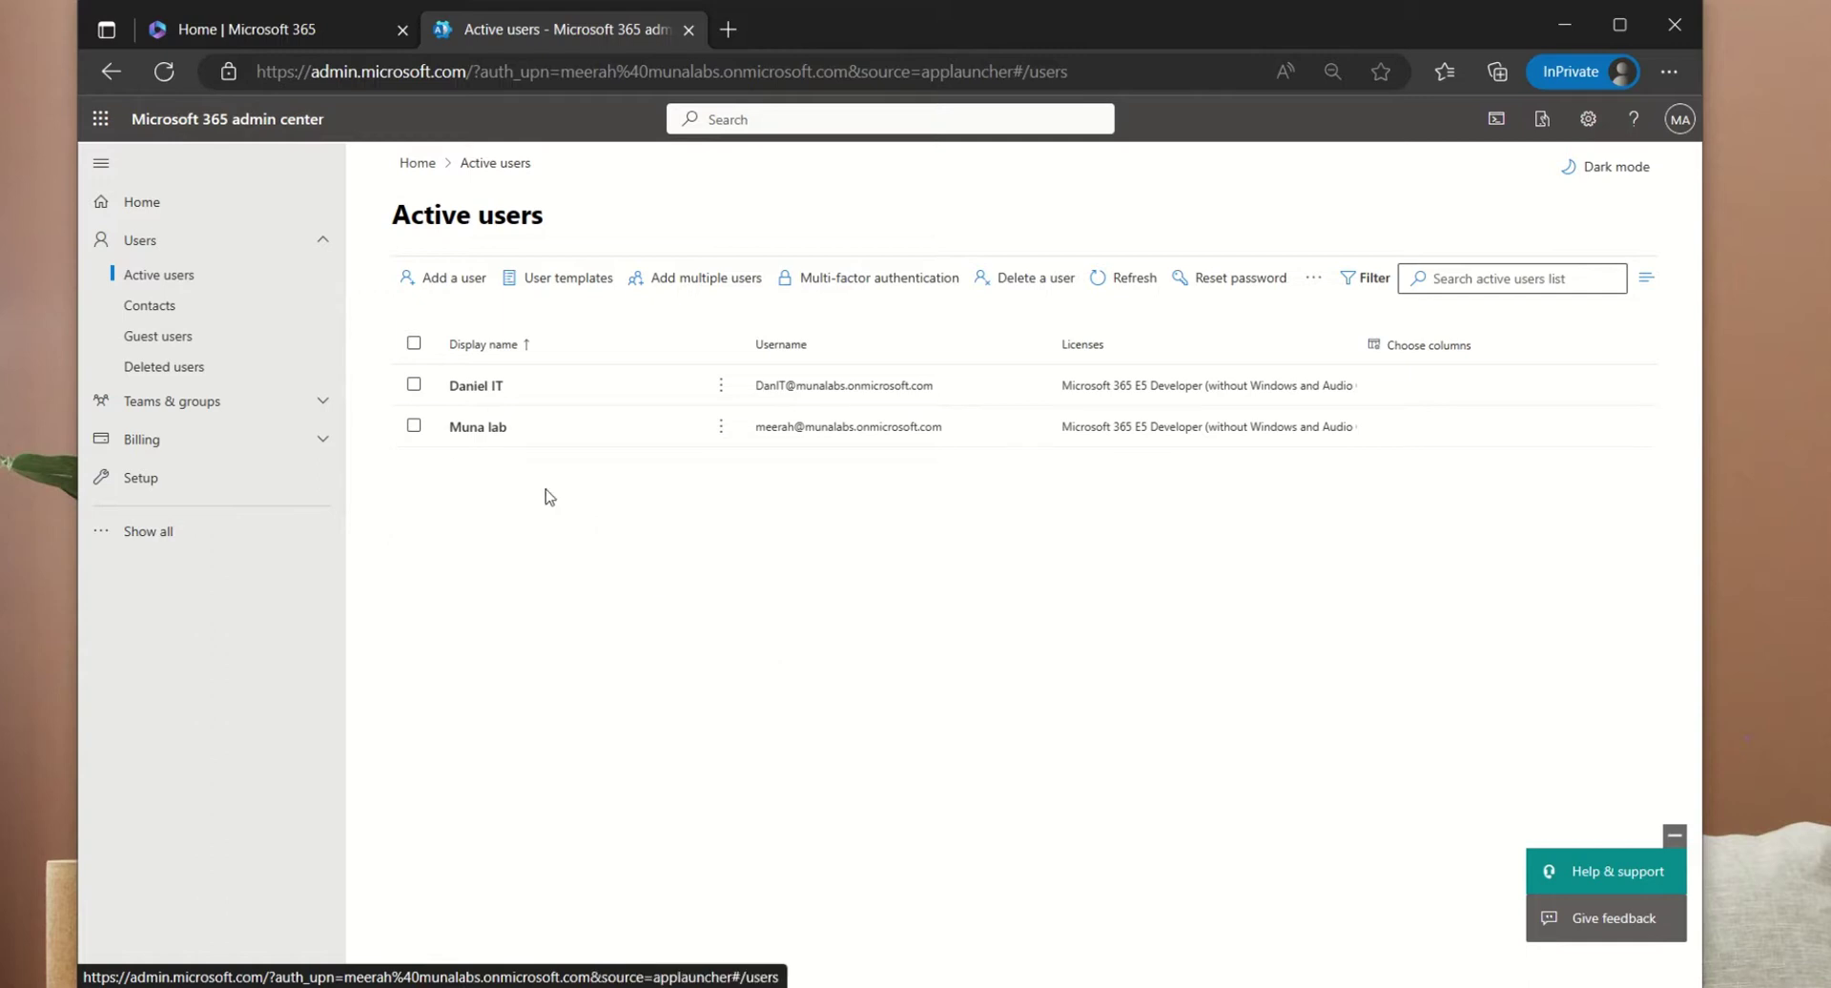
- Examine the licenses and apps assigned to the global administrator's account, looking for its Exchange Online plan
{"action": "left_click", "coordinate": [478, 427]}
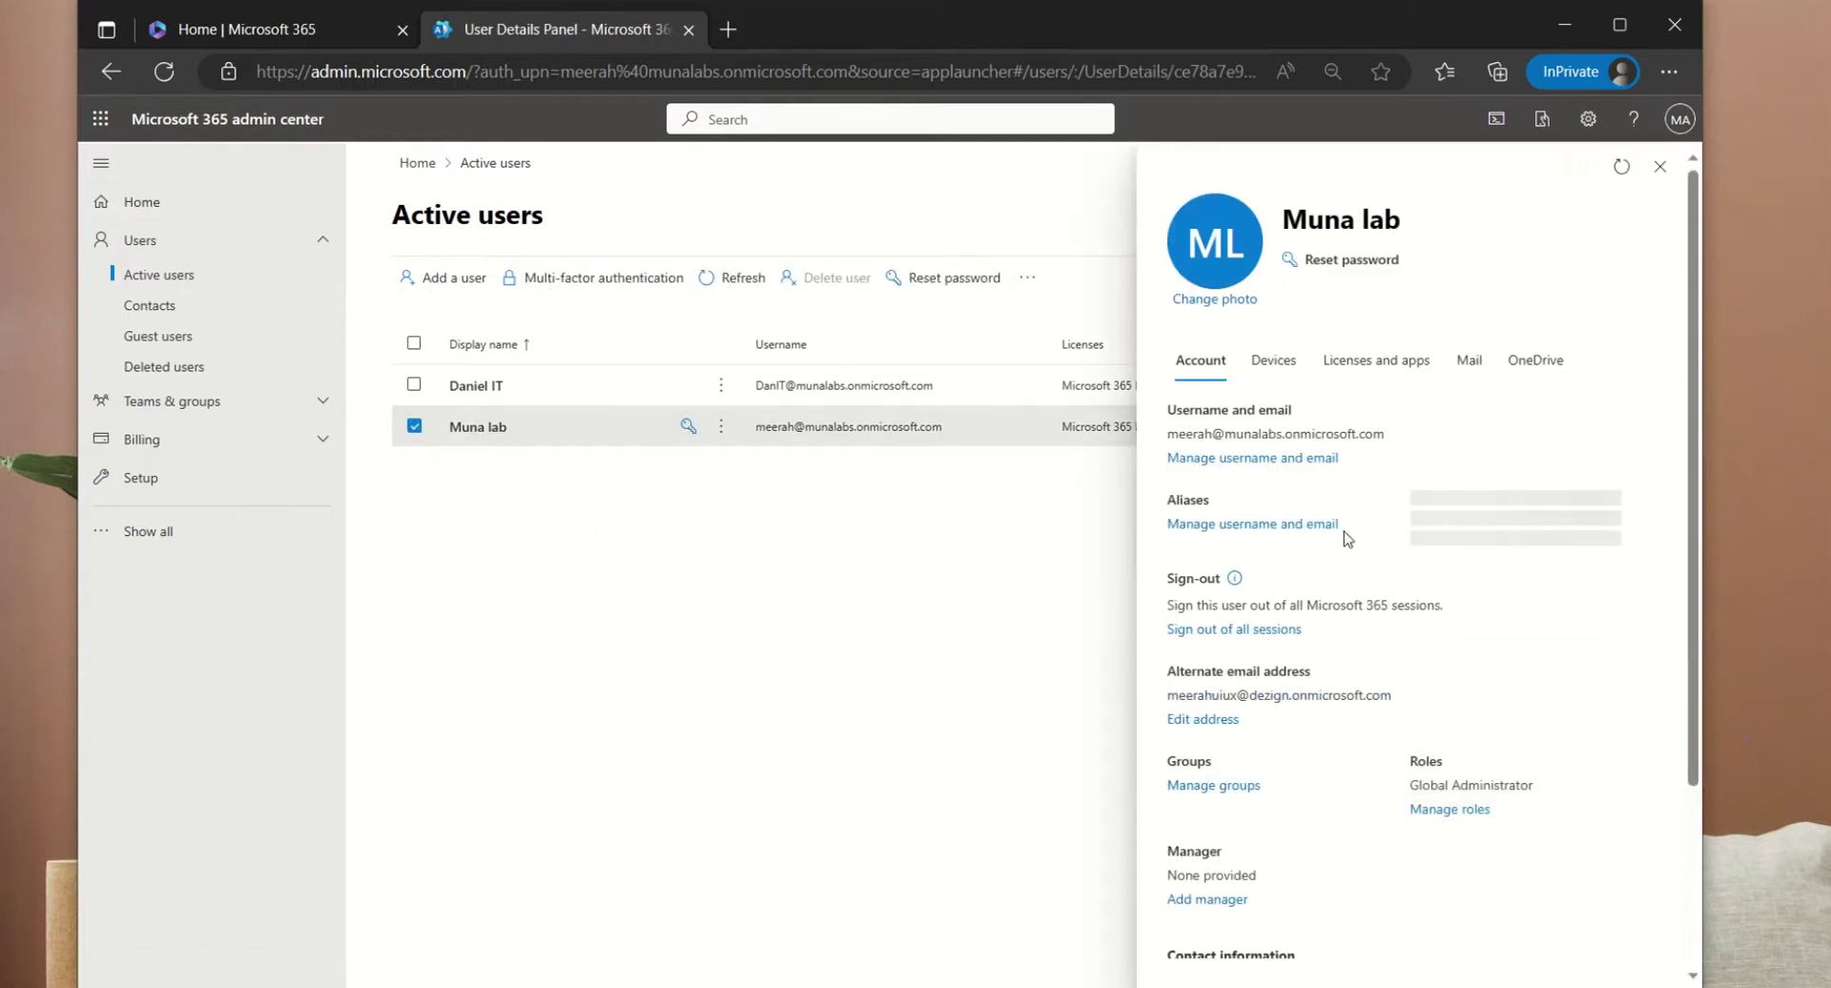
{"action": "left_click", "coordinate": [1364, 377]}
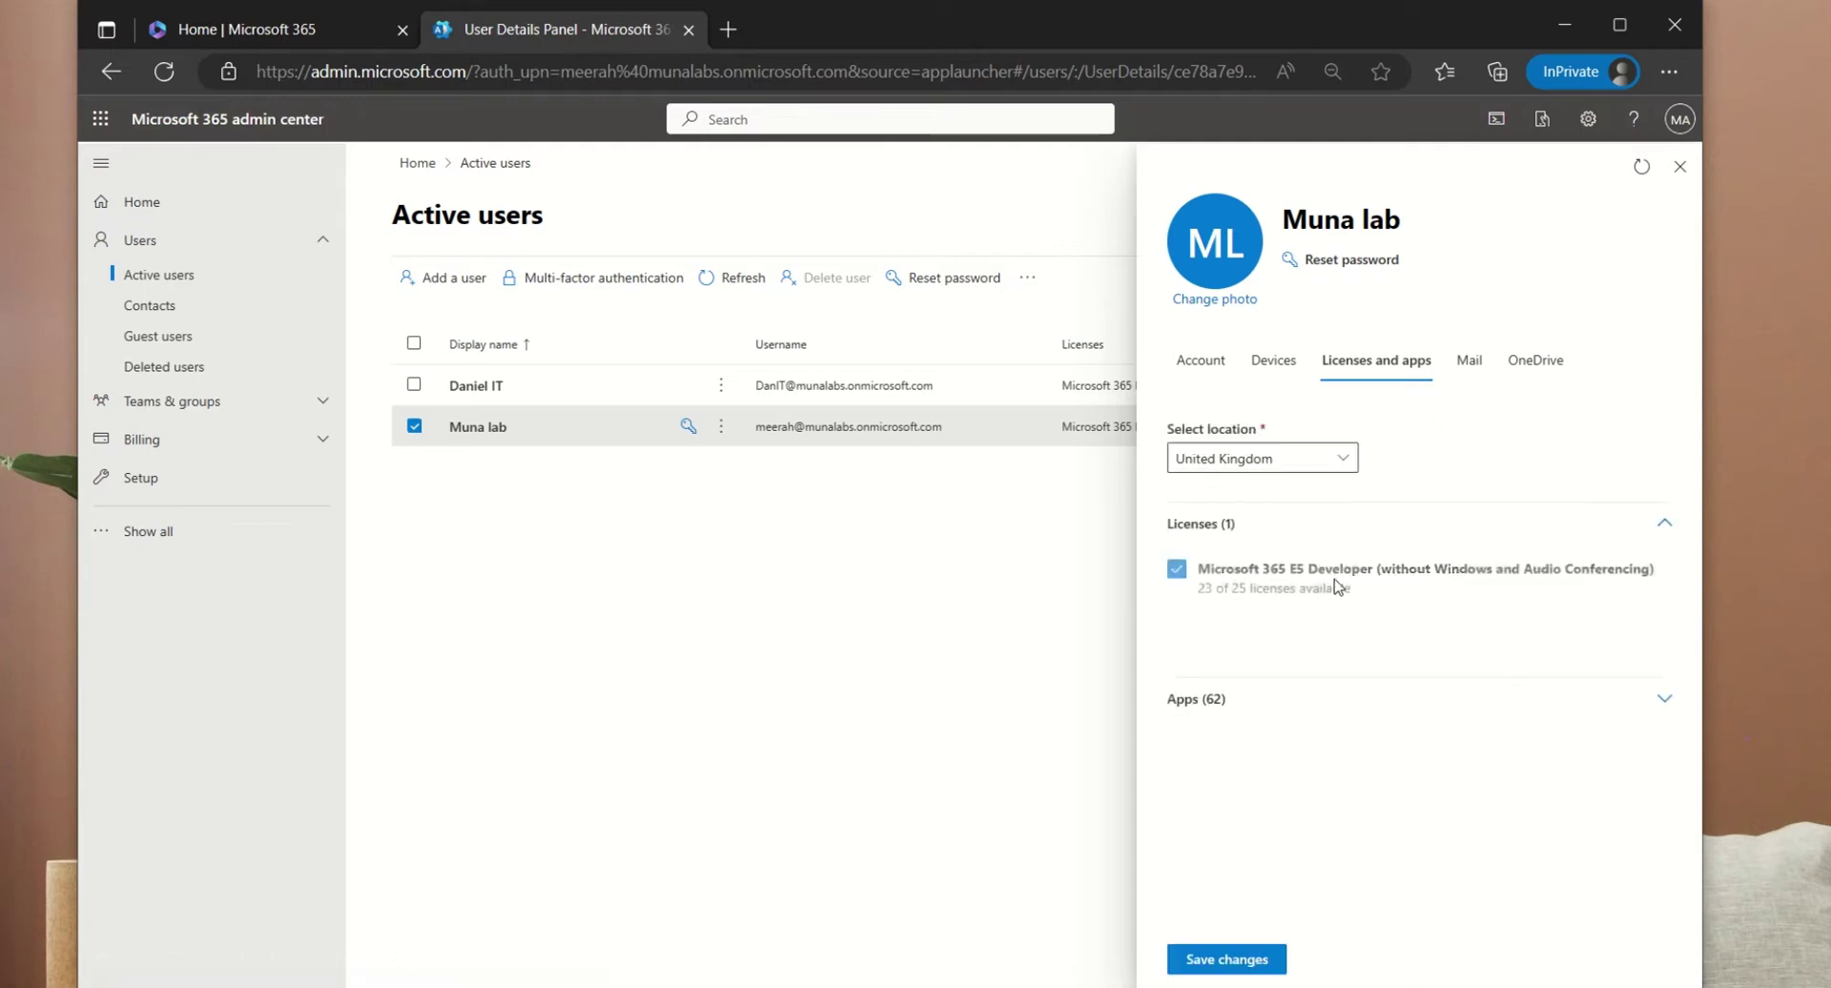
{"action": "left_click", "coordinate": [1220, 791]}
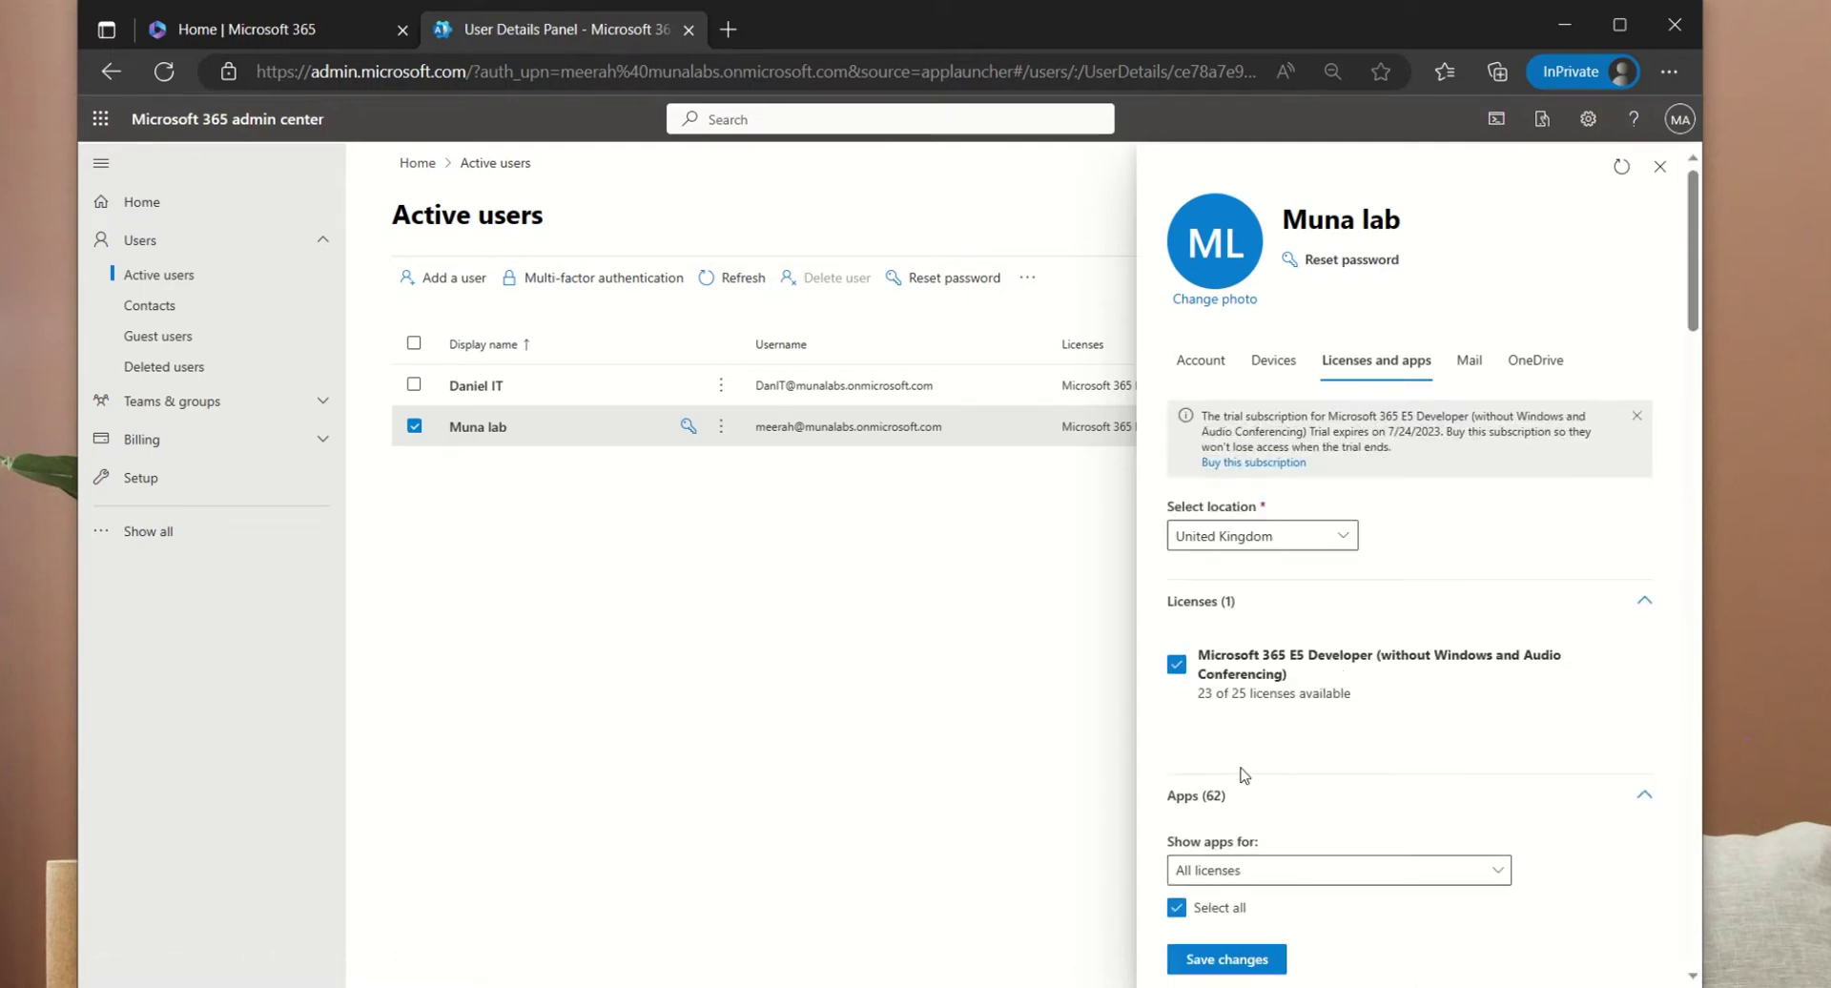
{"action": "scroll", "coordinate": [1238, 772], "scroll_direction": "down", "scroll_amount": 5}
{"action": "scroll", "coordinate": [1285, 535], "scroll_direction": "down", "scroll_amount": 3}
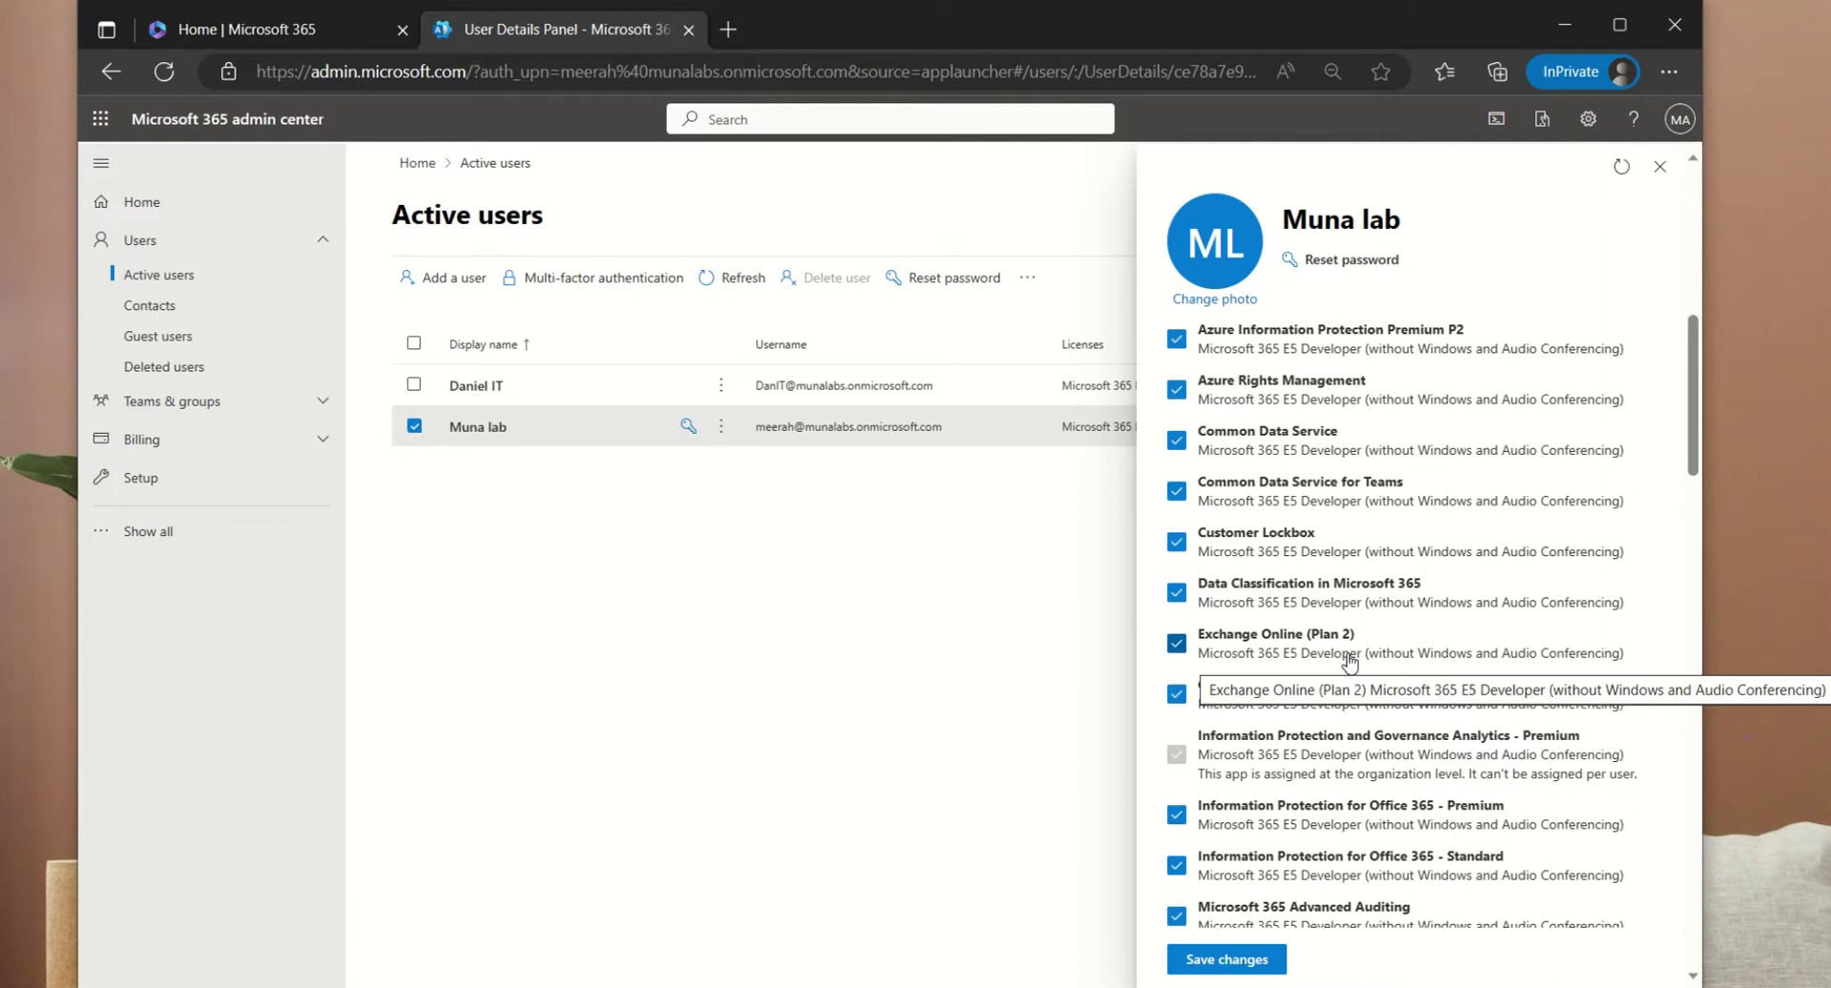
- Open the Storage limits section of Microsoft Learn's Exchange Online limits page in a new browser tab
{"action": "left_click", "coordinate": [727, 30]}
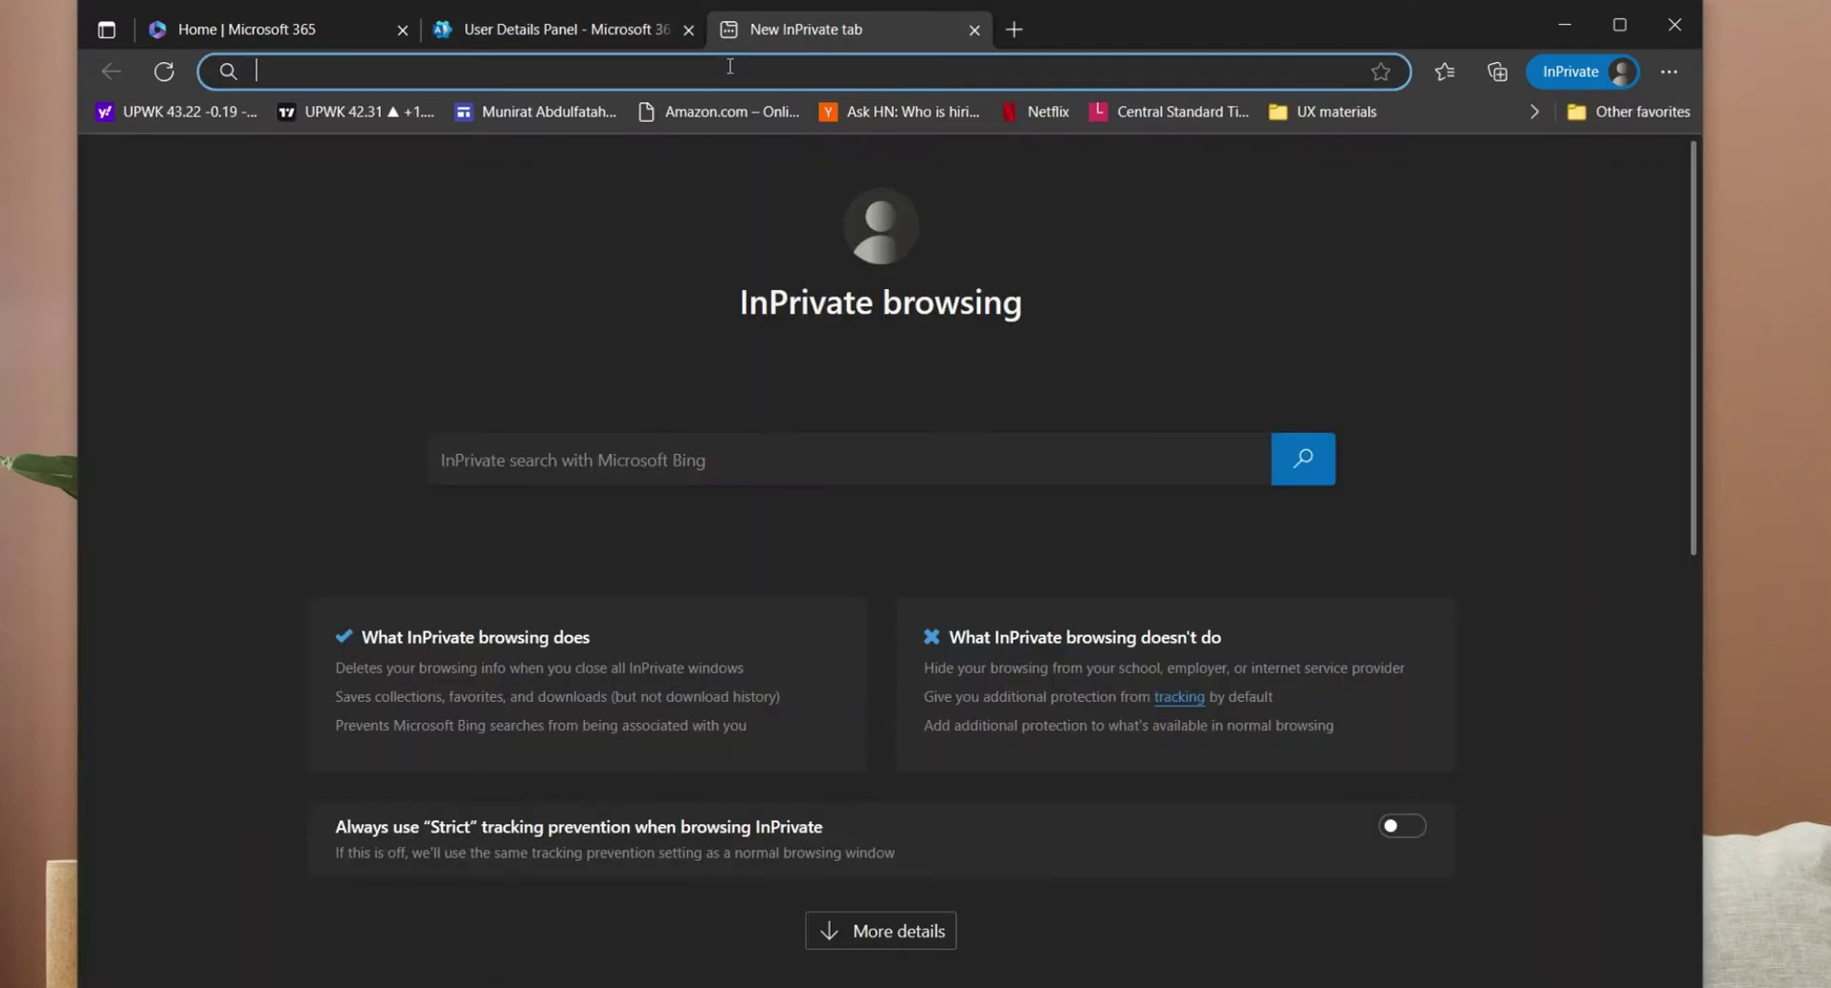
{"action": "type", "text": "https://learn.microsoft.com/en-us/office365/servicedescriptions/exchange-online-service-description/exchange-online-limits#storage-limits"}
{"action": "key", "text": "Return"}
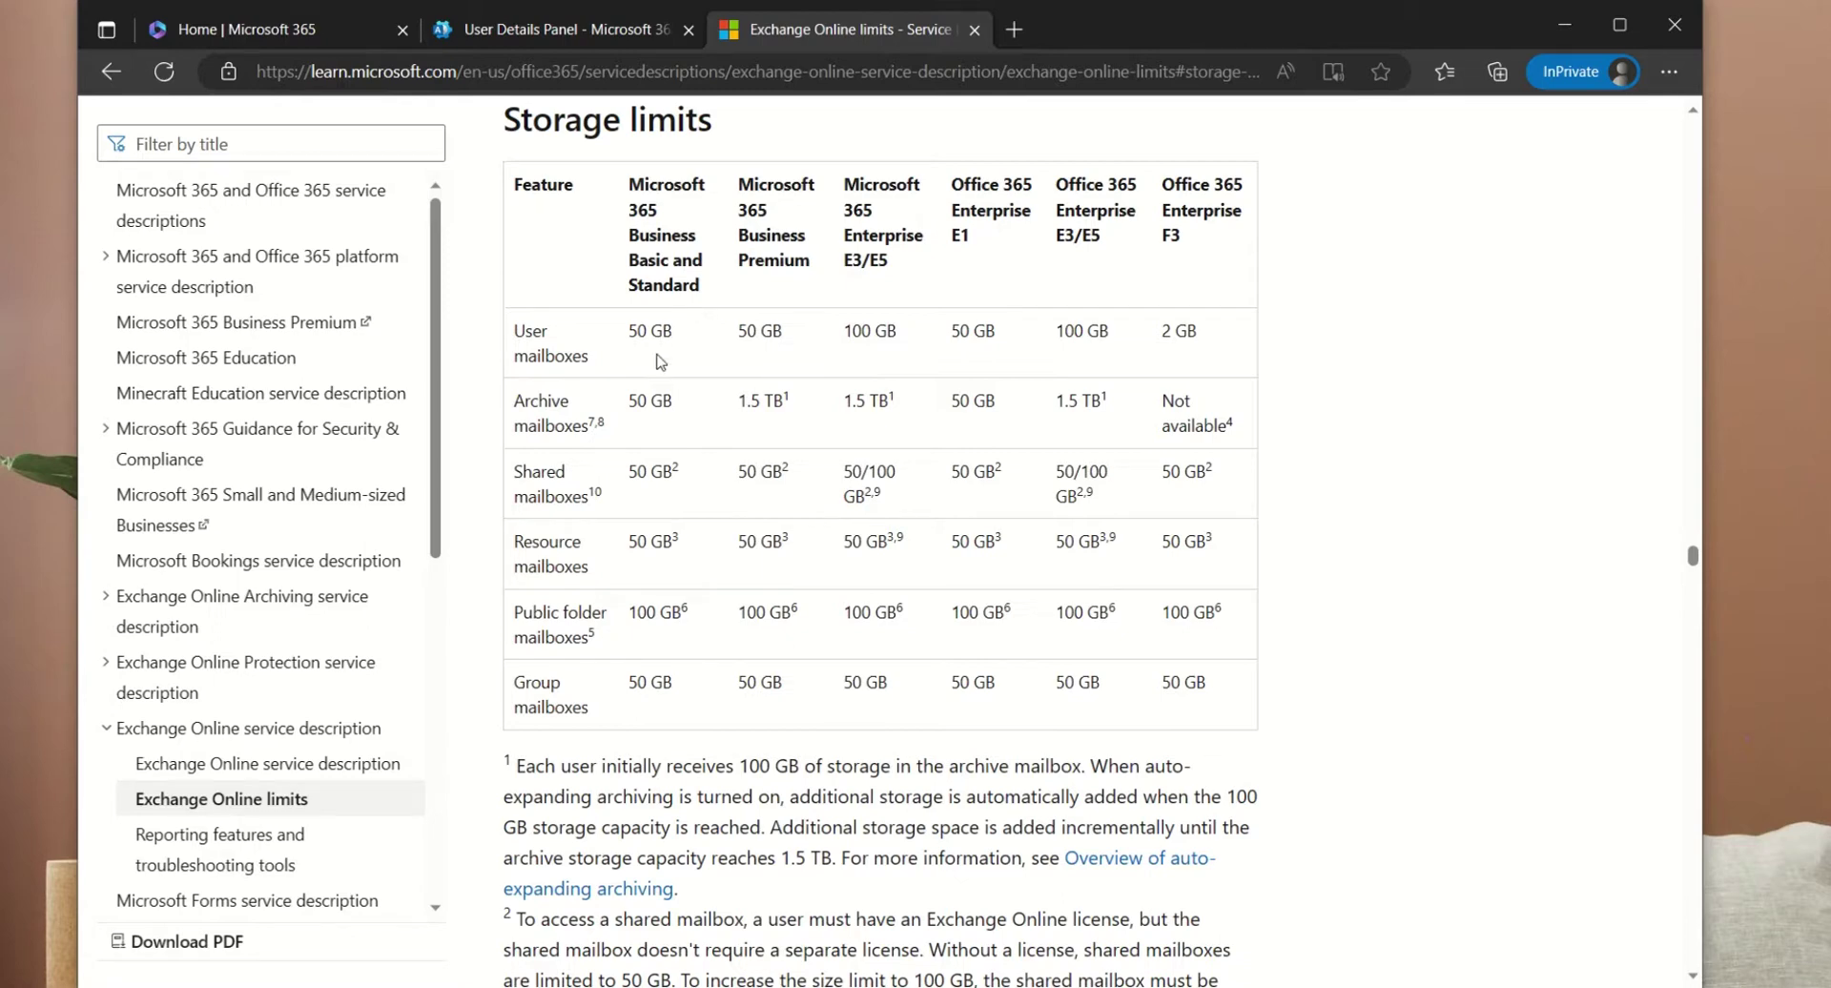
- Examine the user mailbox storage limits for the Business Basic and Standard and Business Premium plans
{"action": "left_click_drag", "start_coordinate": [627, 345], "coordinate": [679, 344]}
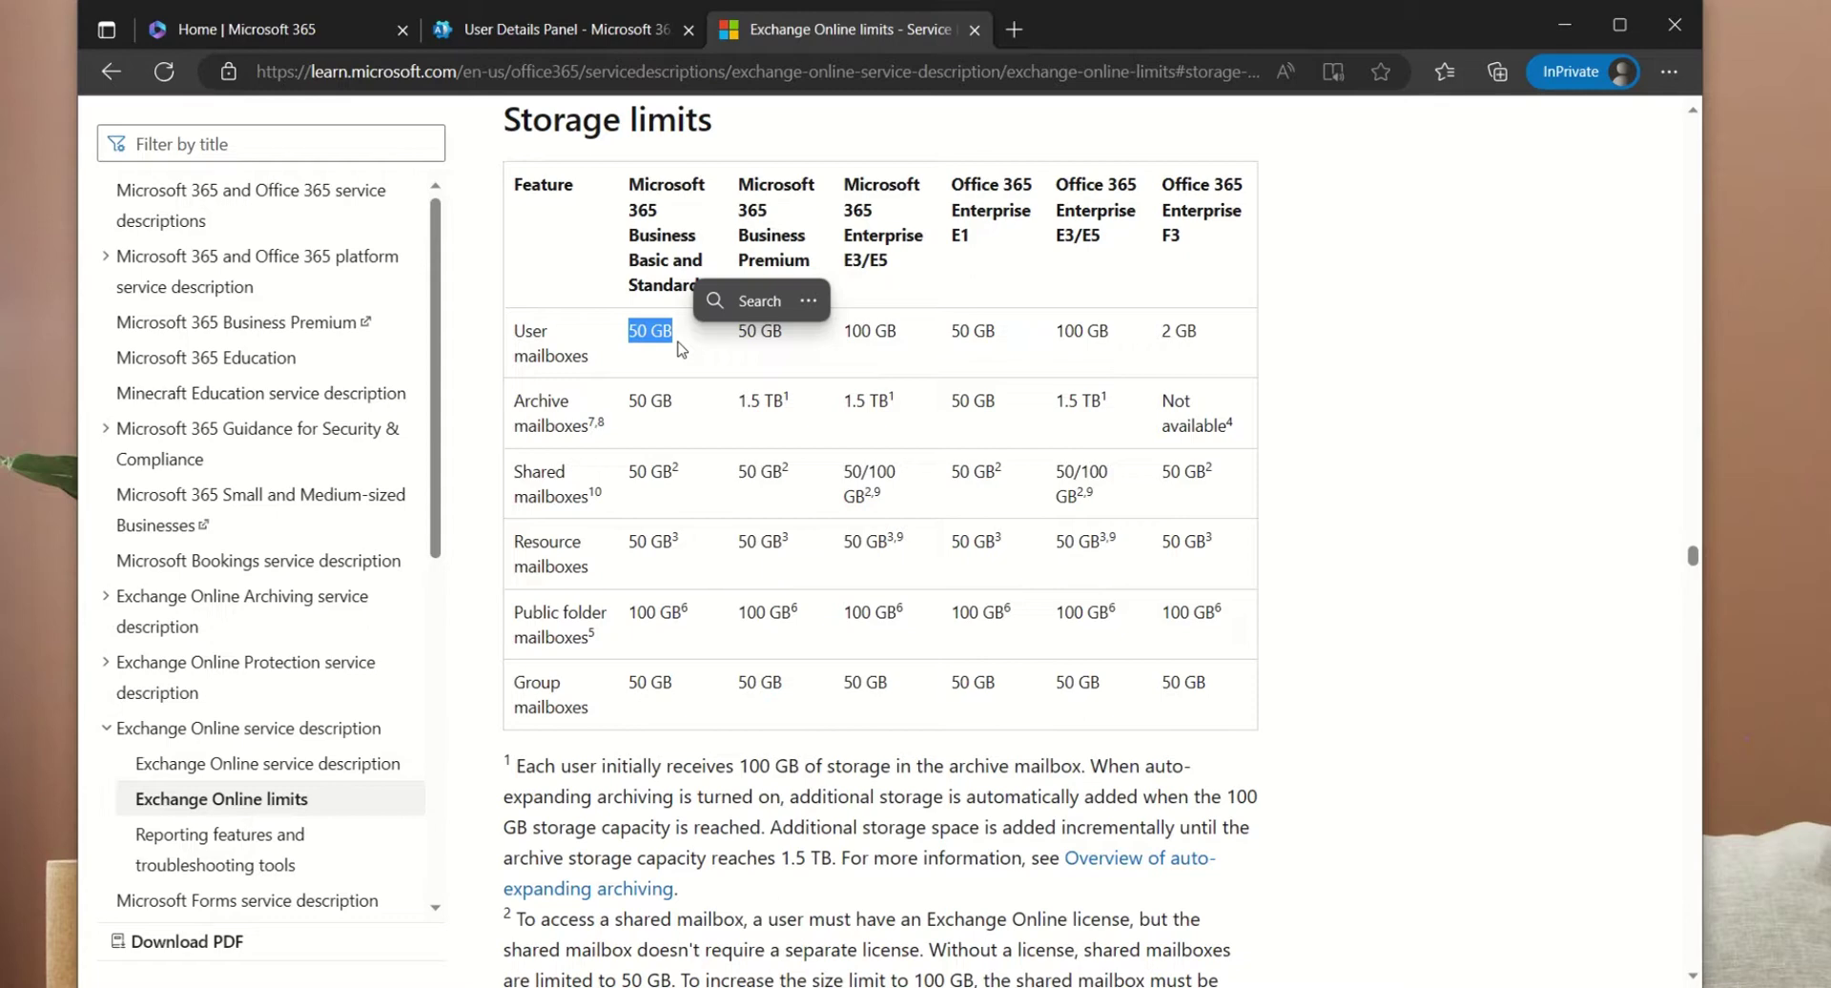
{"action": "left_click", "coordinate": [771, 371]}
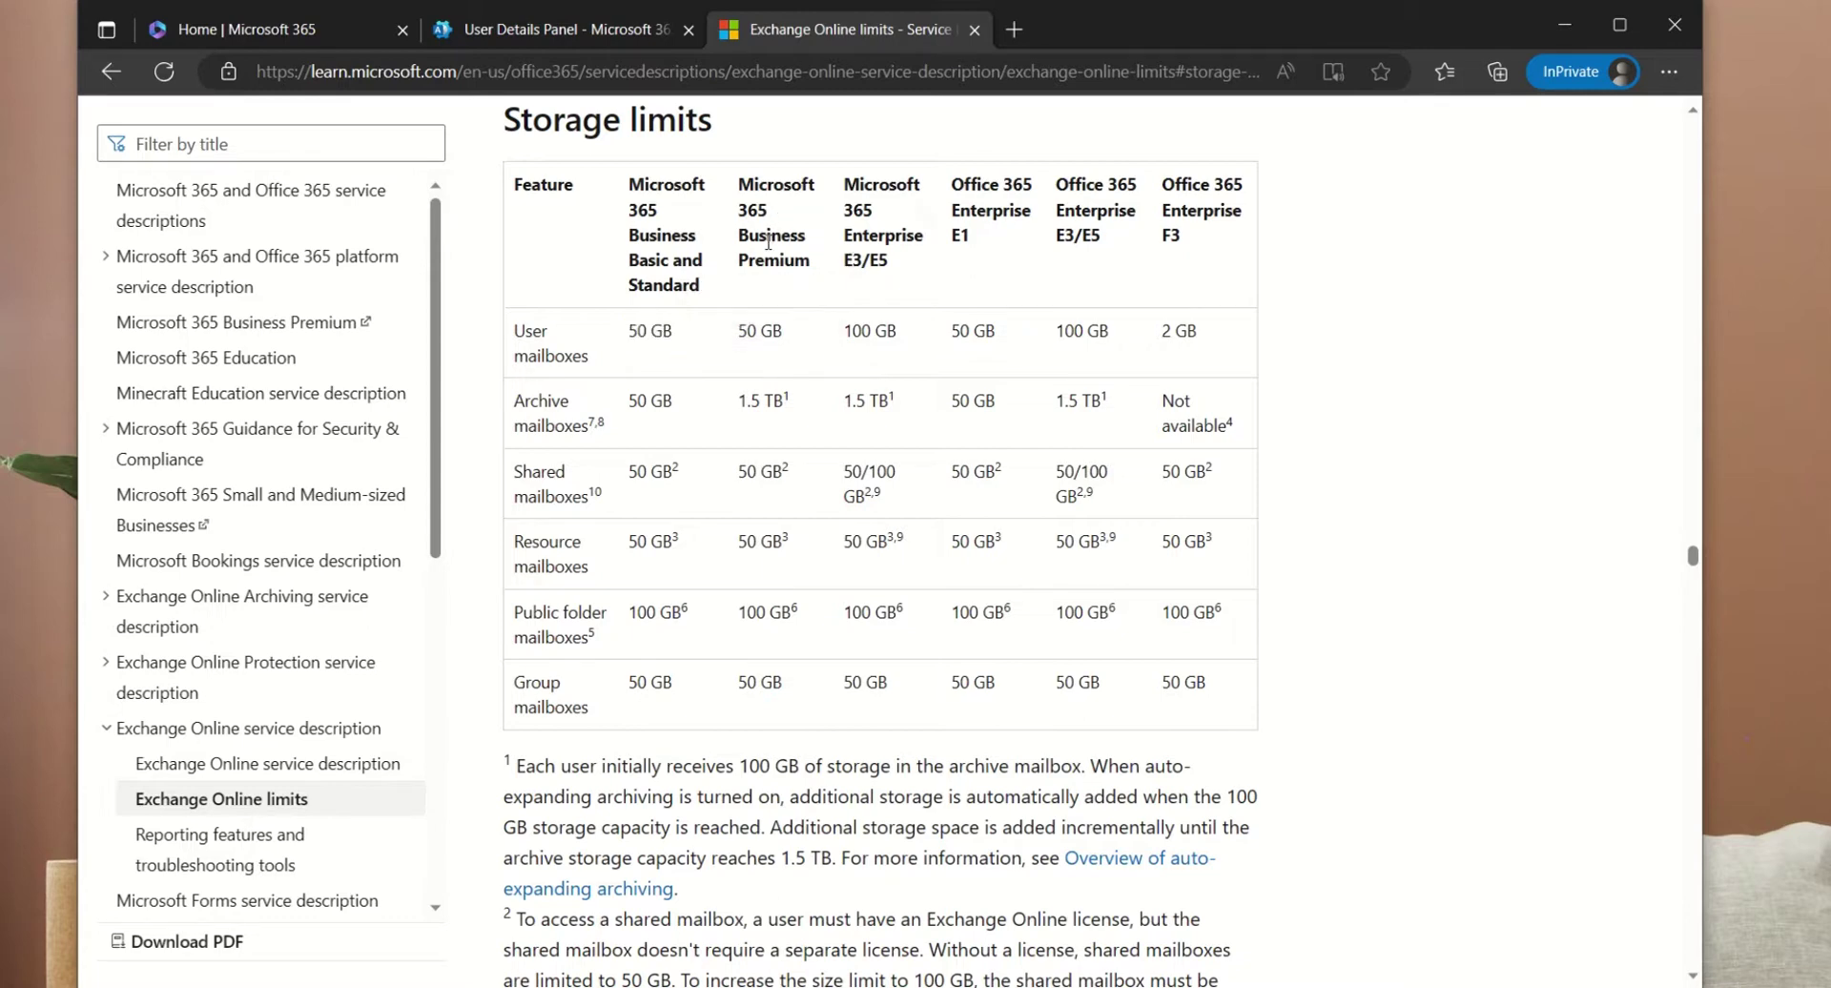
{"action": "left_click_drag", "start_coordinate": [736, 336], "coordinate": [800, 335]}
{"action": "left_click", "coordinate": [914, 217]}
- Compare the archive mailbox storage limits across the Microsoft 365 and Office 365 plans, from Business Basic to Office 365 F3
{"action": "left_click_drag", "start_coordinate": [685, 406], "coordinate": [627, 404]}
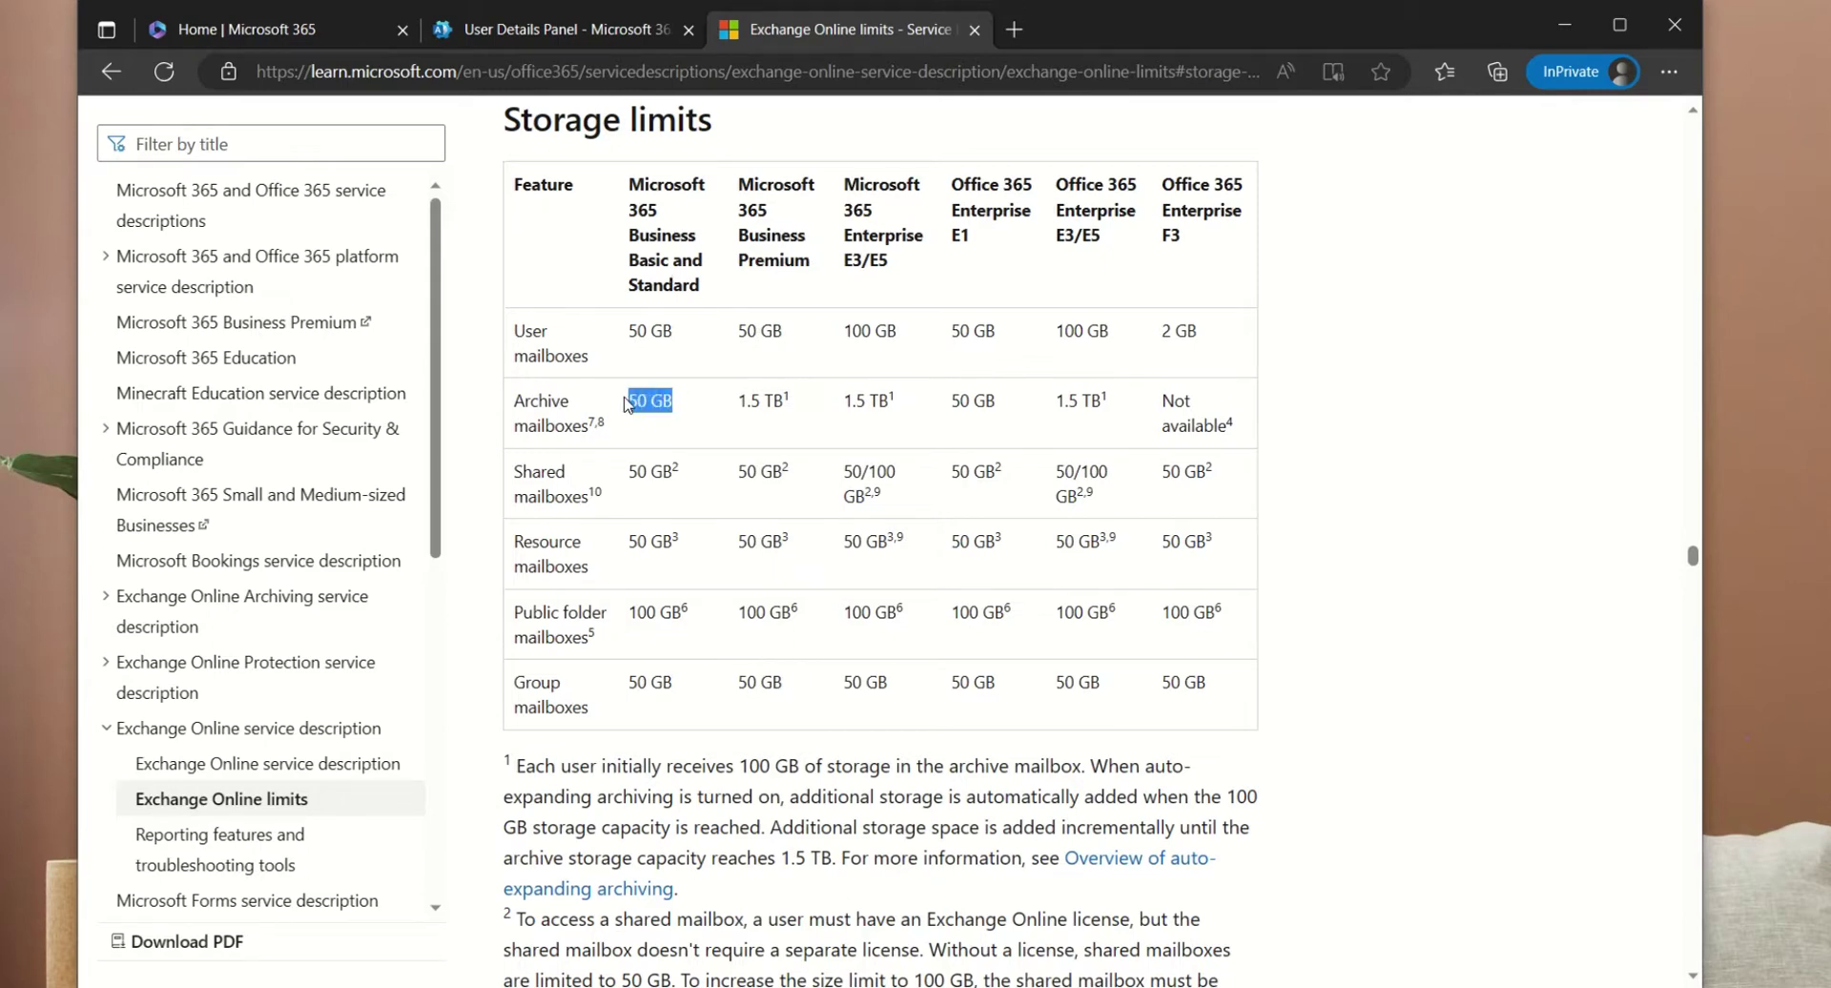
{"action": "left_click", "coordinate": [768, 434]}
{"action": "left_click_drag", "start_coordinate": [740, 402], "coordinate": [804, 408]}
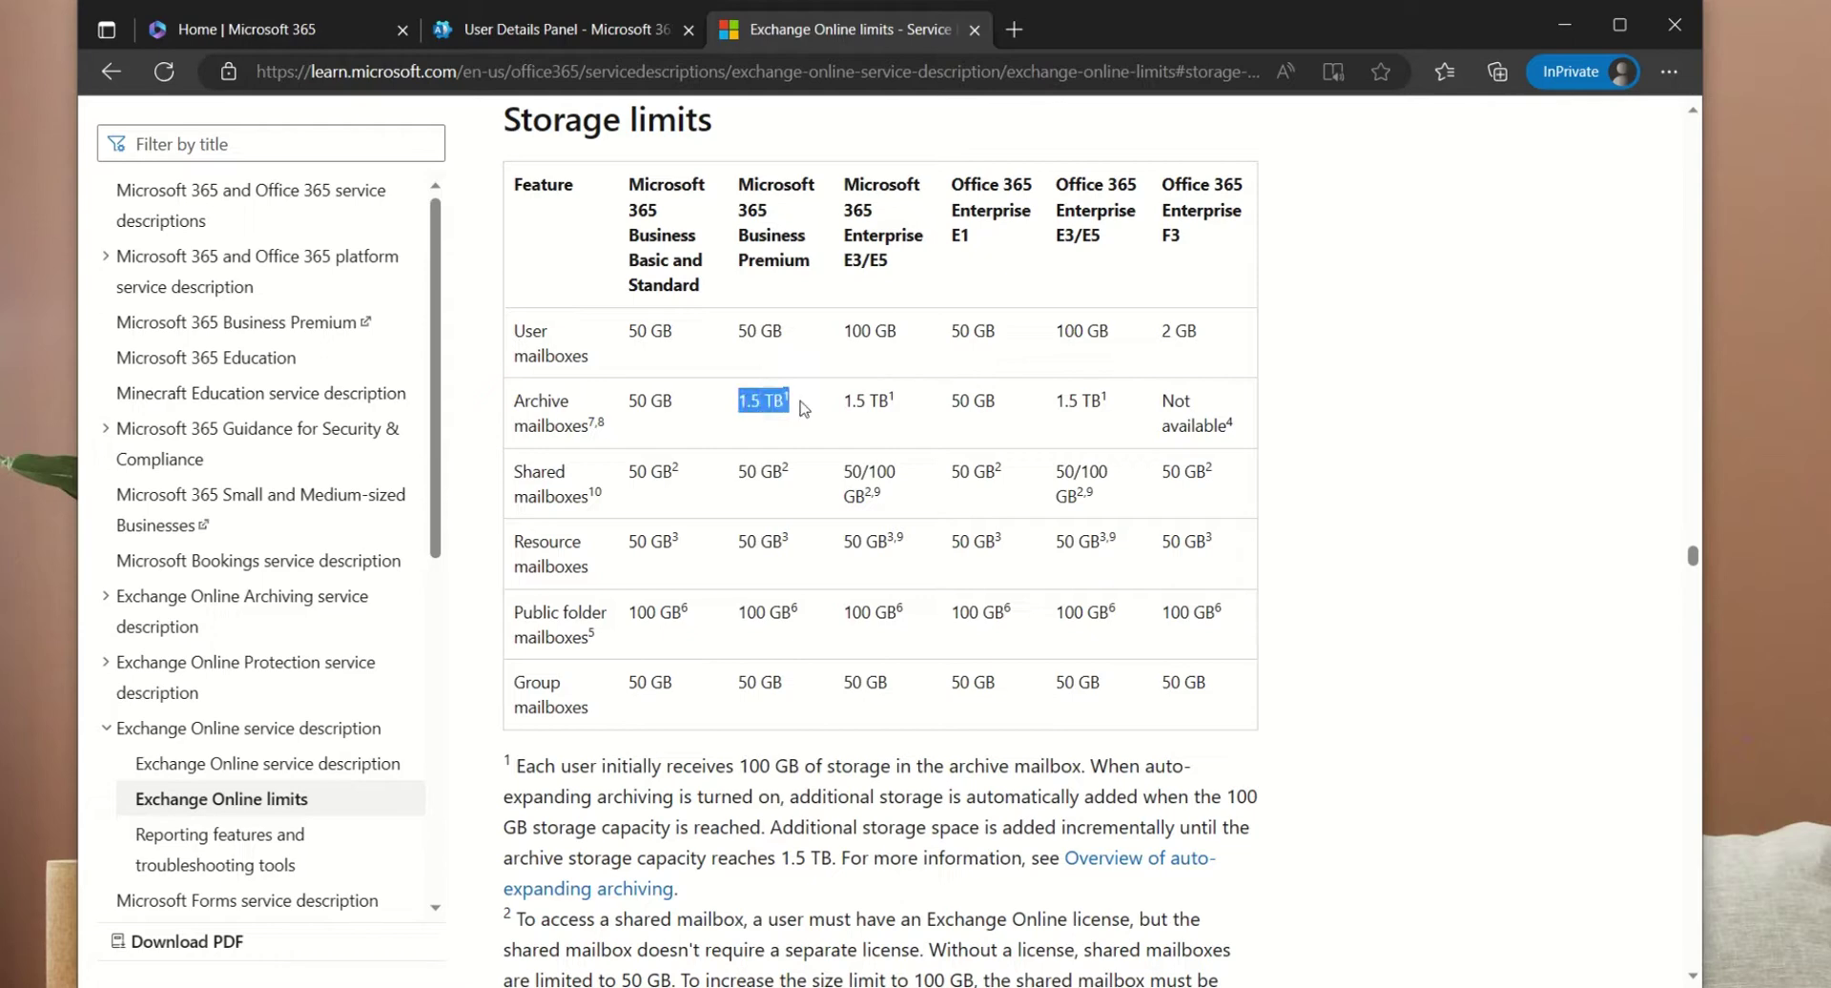
{"action": "left_click", "coordinate": [864, 416]}
{"action": "left_click_drag", "start_coordinate": [951, 400], "coordinate": [997, 402]}
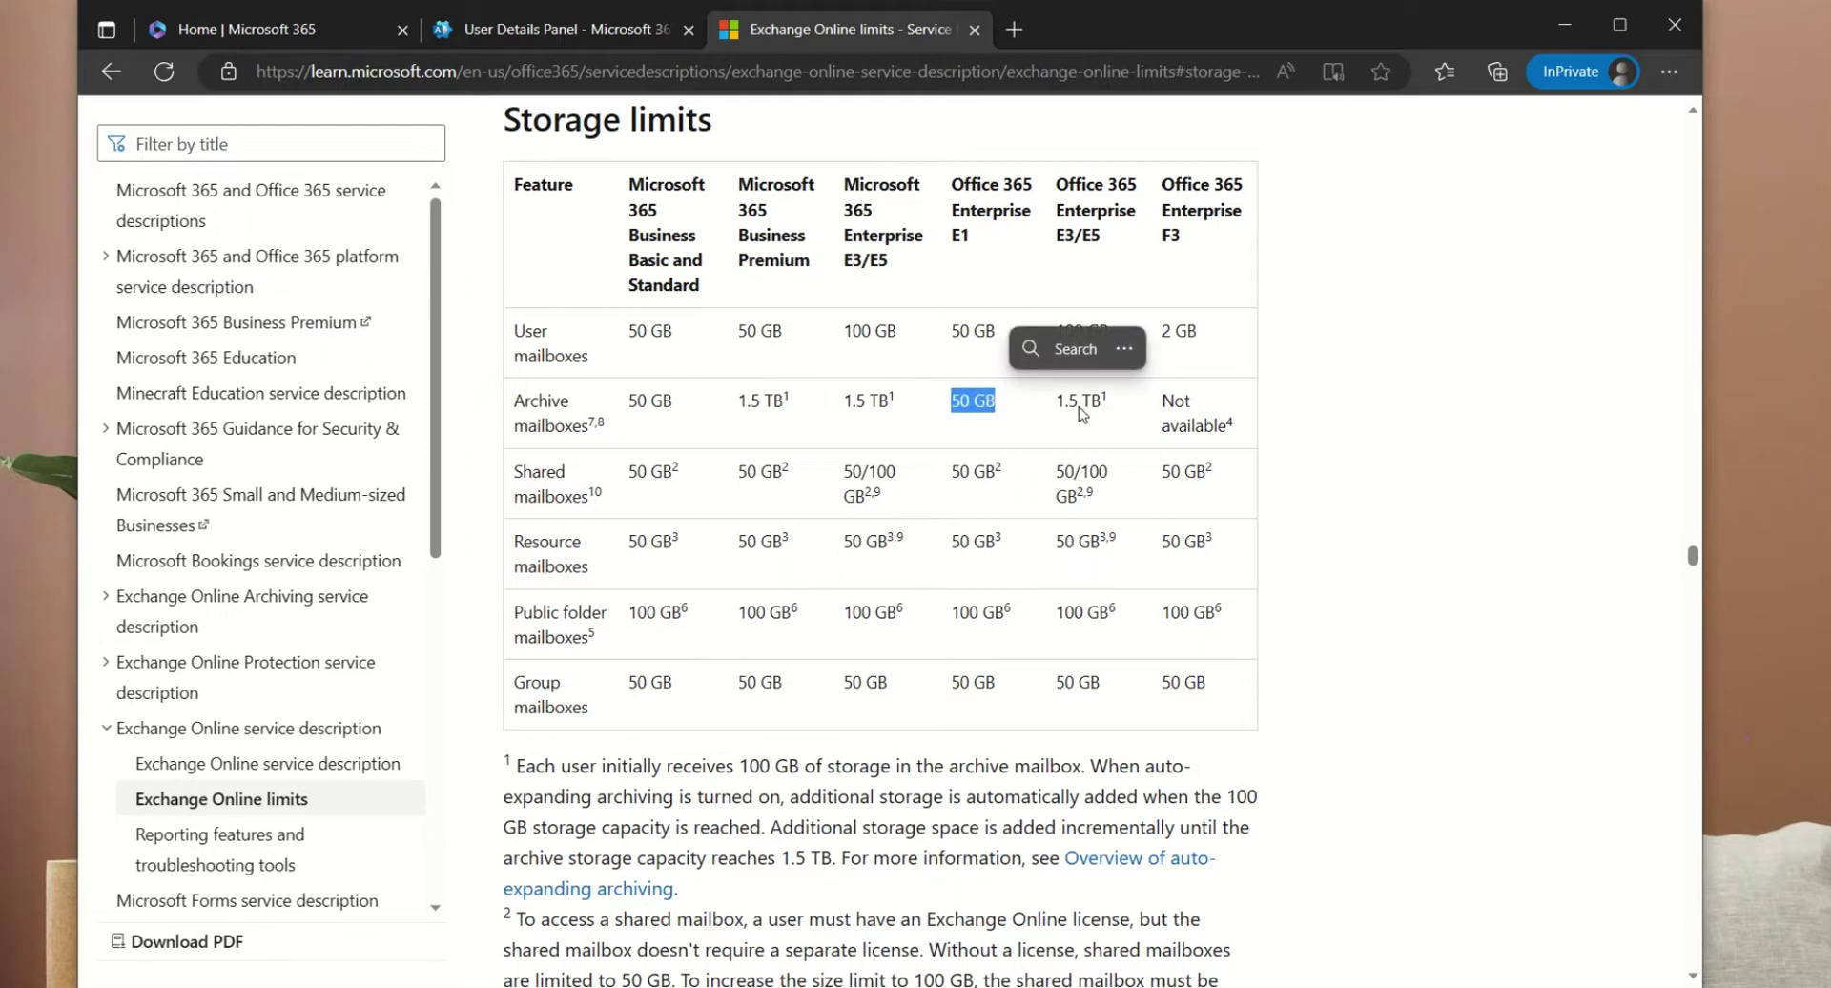
{"action": "left_click_drag", "start_coordinate": [1056, 183], "coordinate": [1135, 203]}
{"action": "left_click_drag", "start_coordinate": [1057, 400], "coordinate": [1144, 401]}
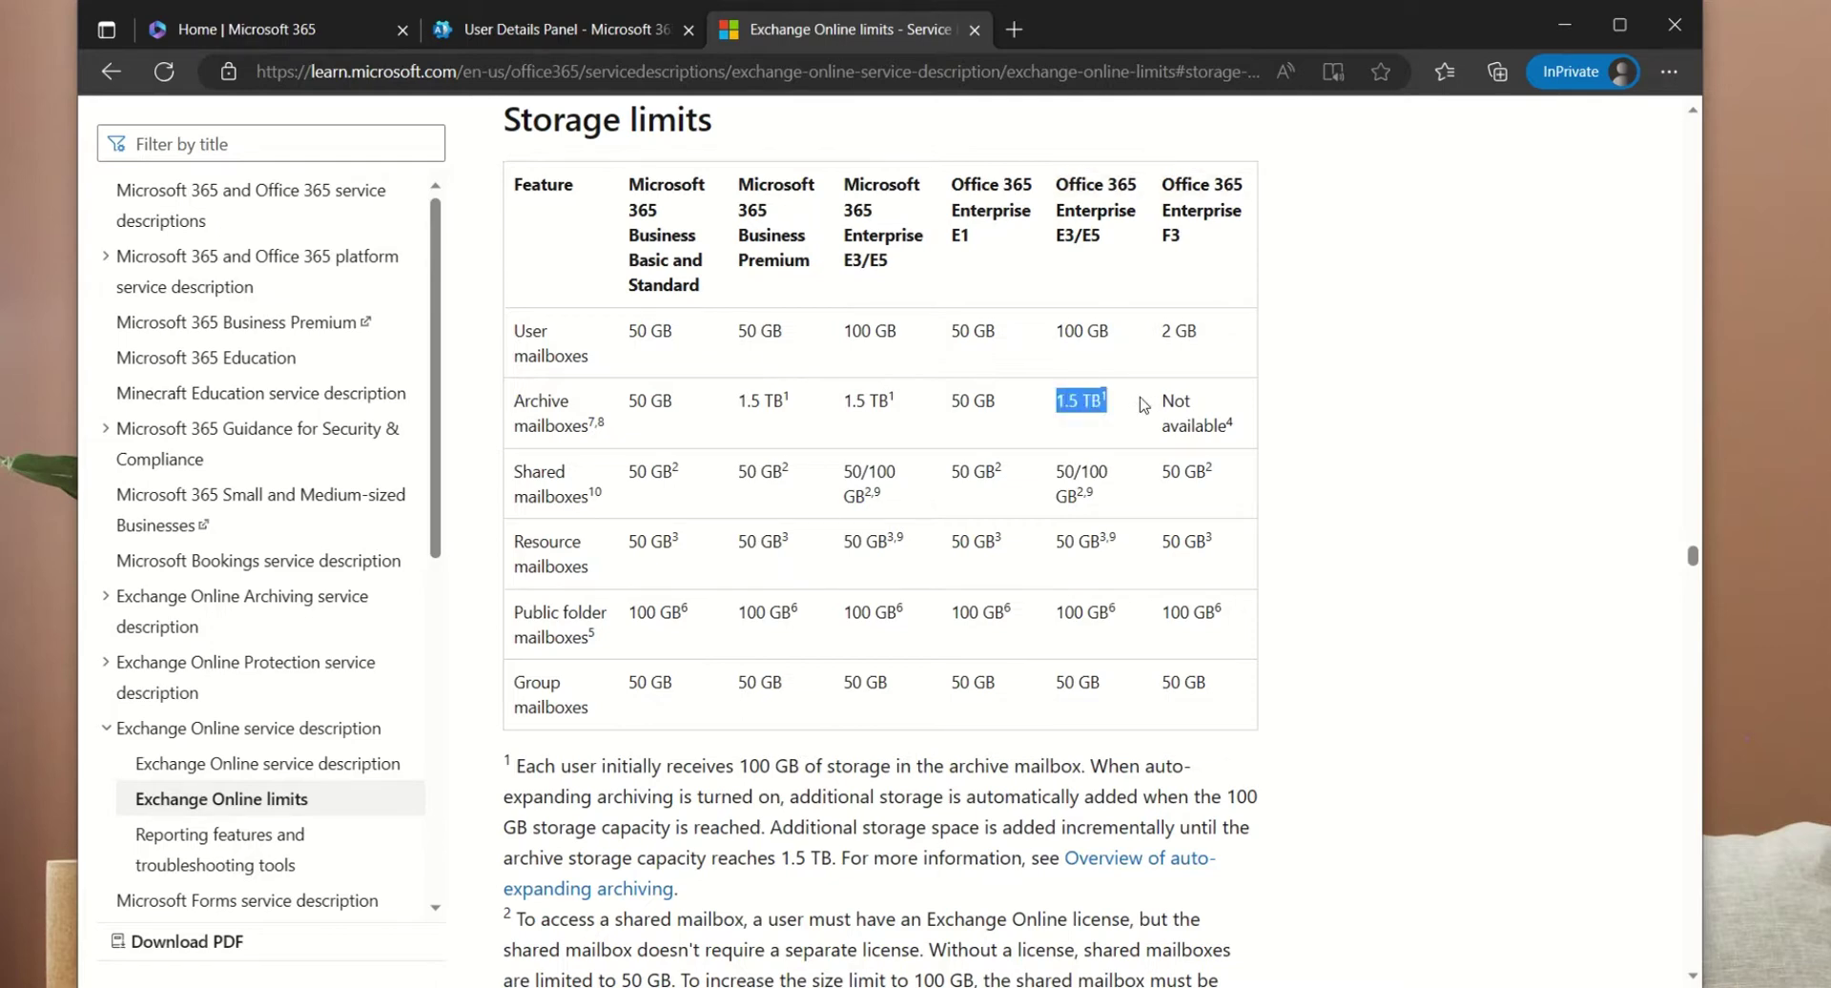
{"action": "left_click", "coordinate": [1228, 420]}
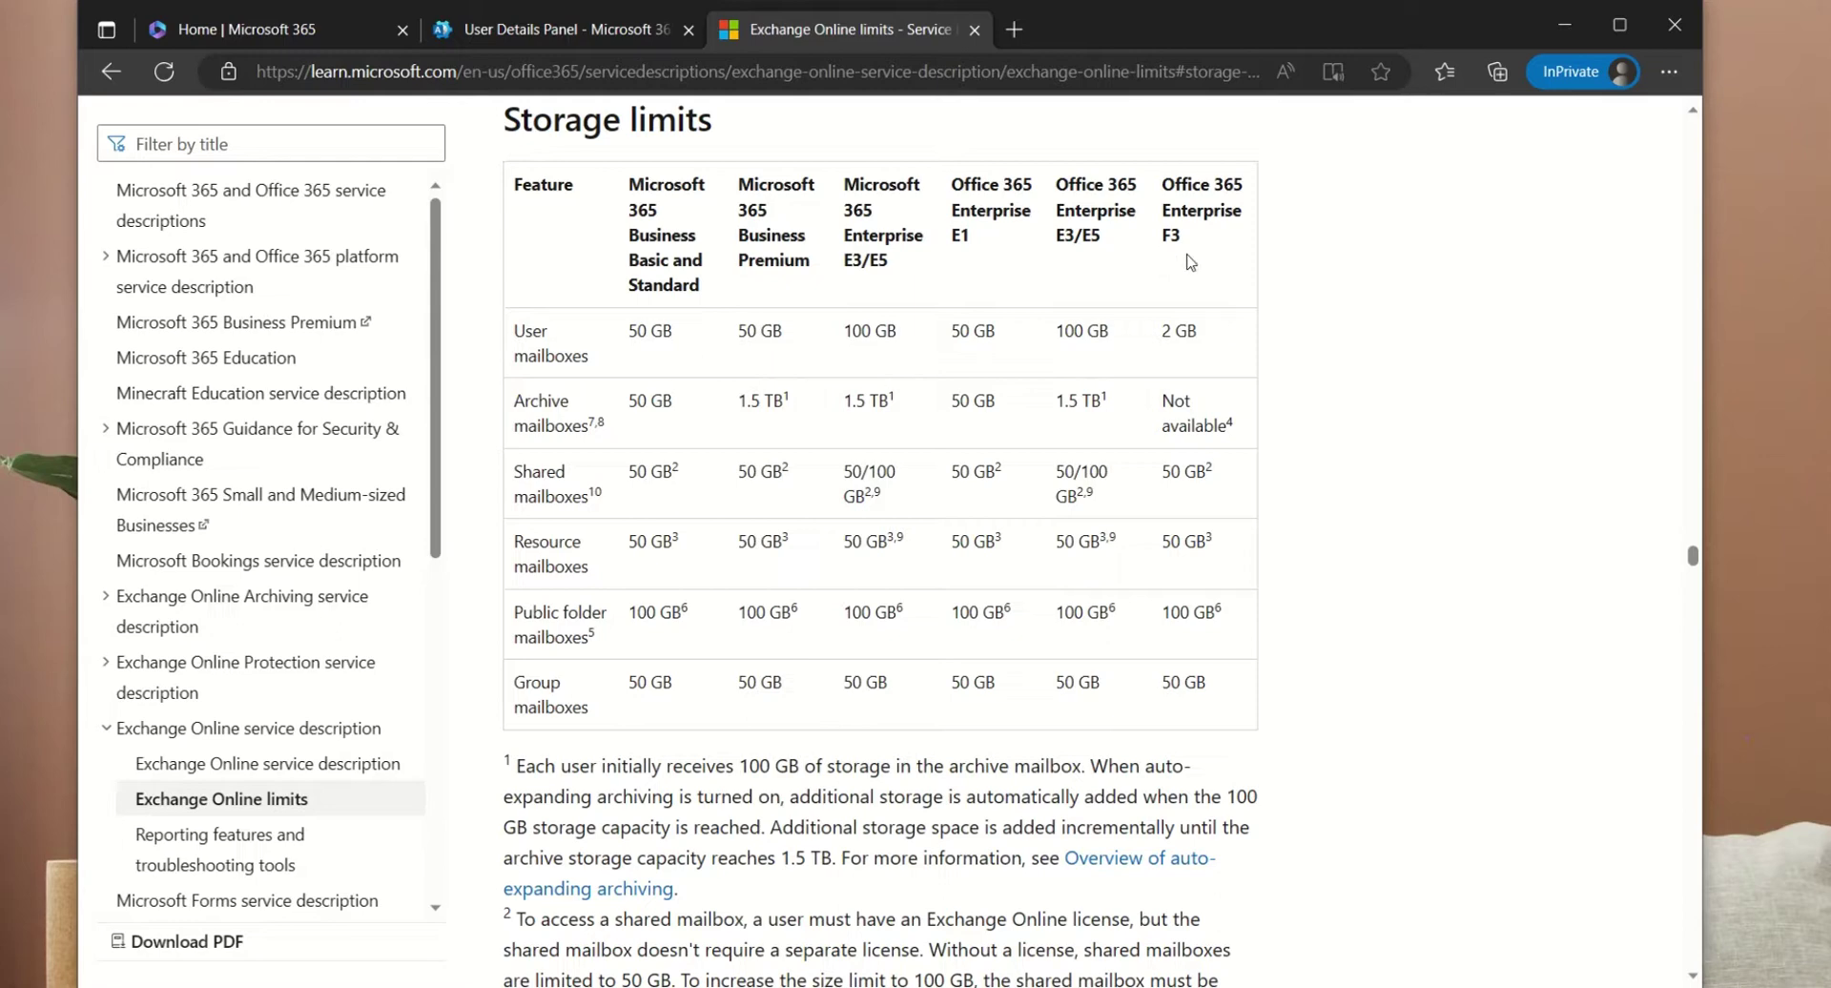
{"action": "left_click_drag", "start_coordinate": [1159, 394], "coordinate": [1236, 427]}
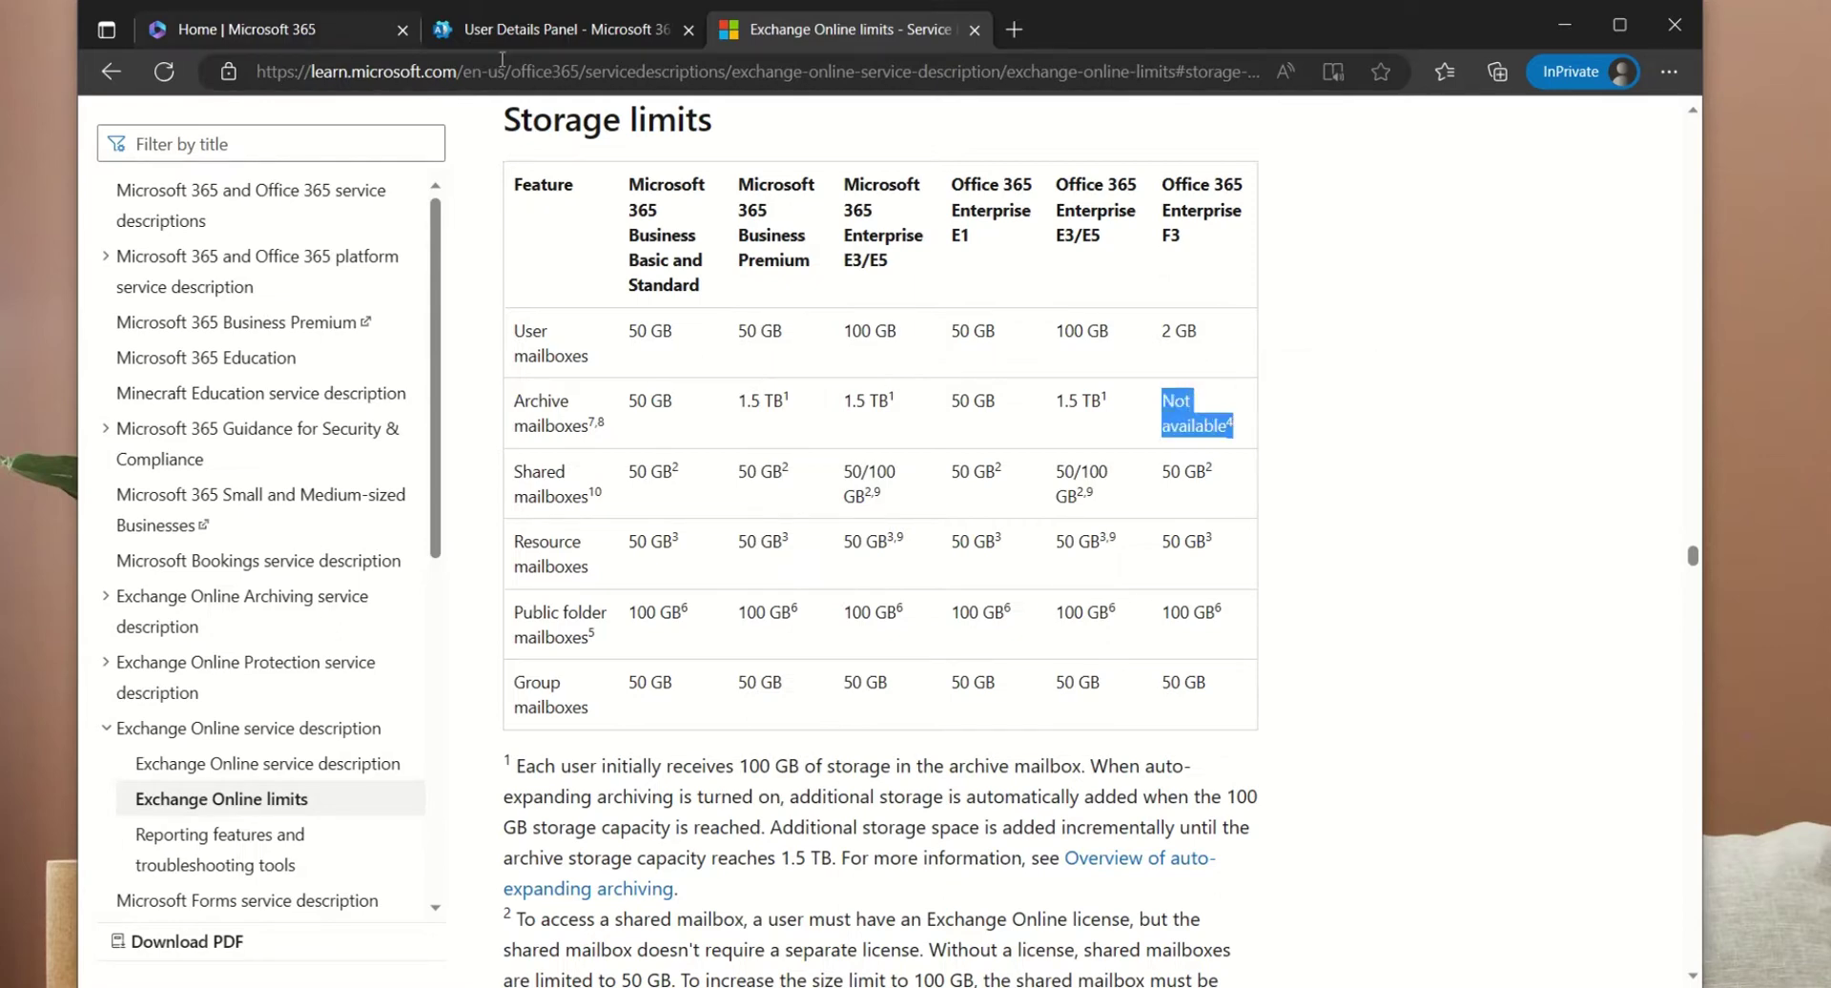
- Return to the Microsoft 365 admin center, close the account's details and open the Exchange admin center
{"action": "left_click", "coordinate": [522, 33]}
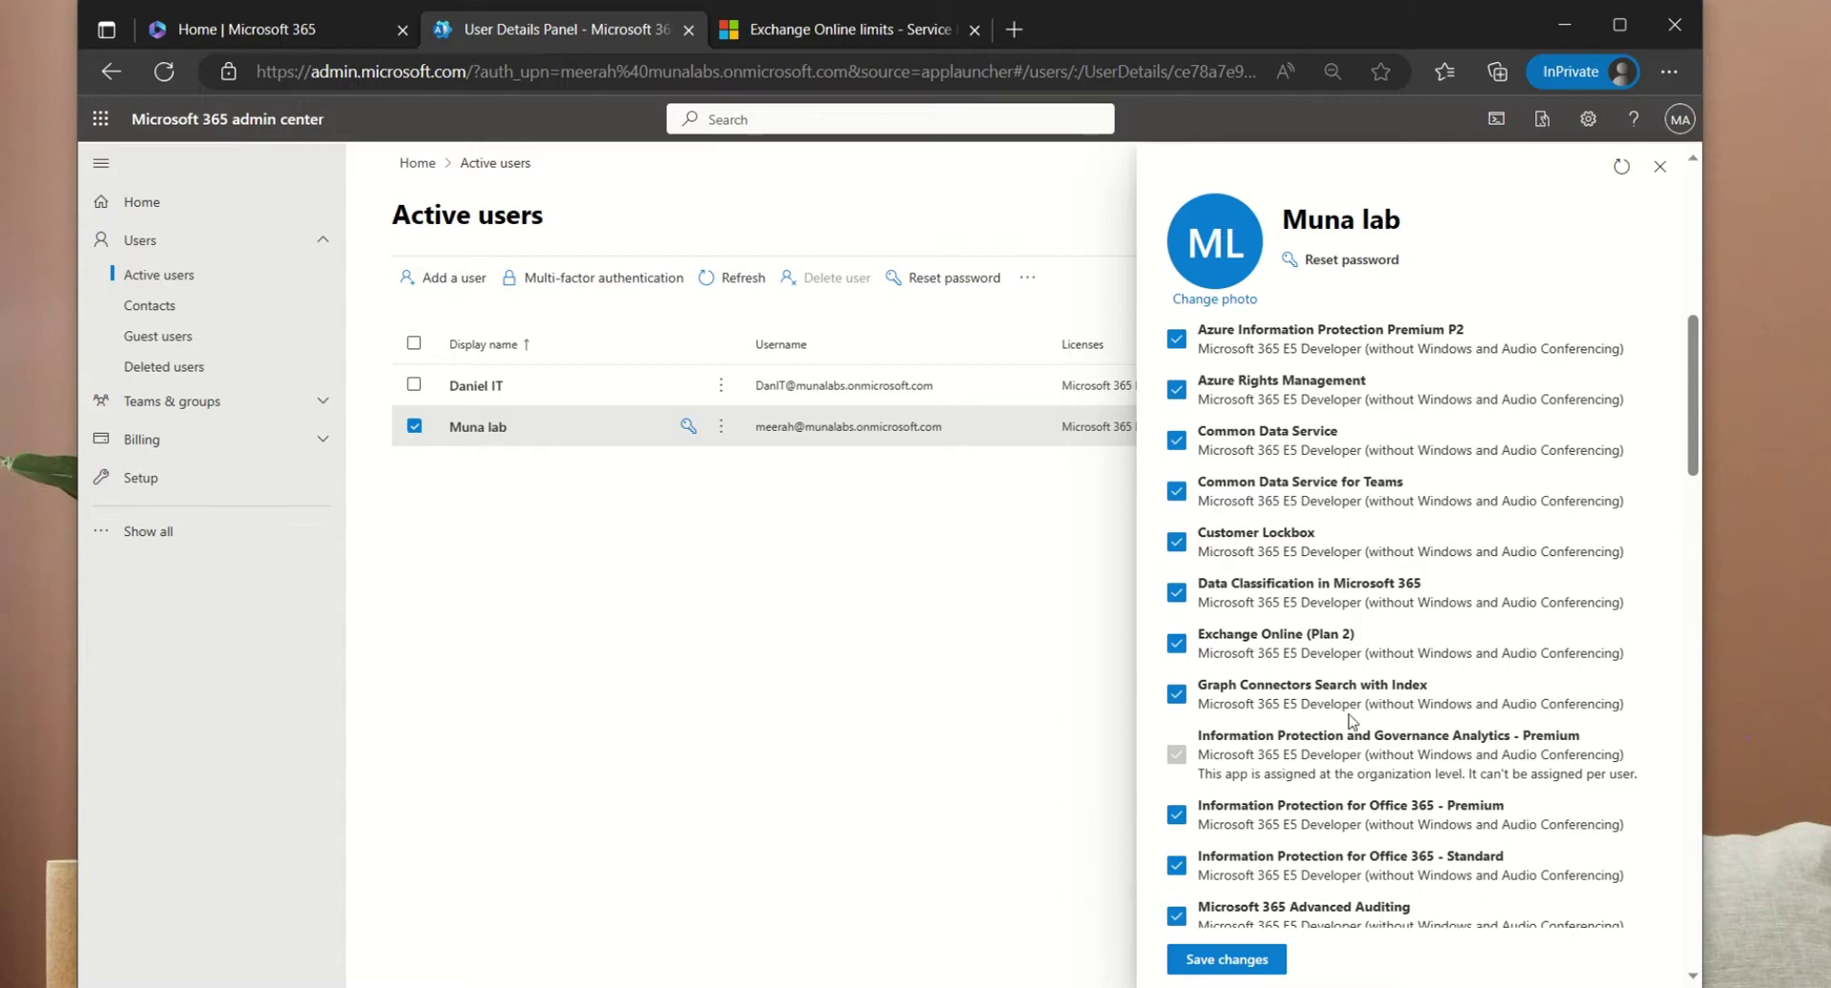
{"action": "left_click", "coordinate": [1657, 169]}
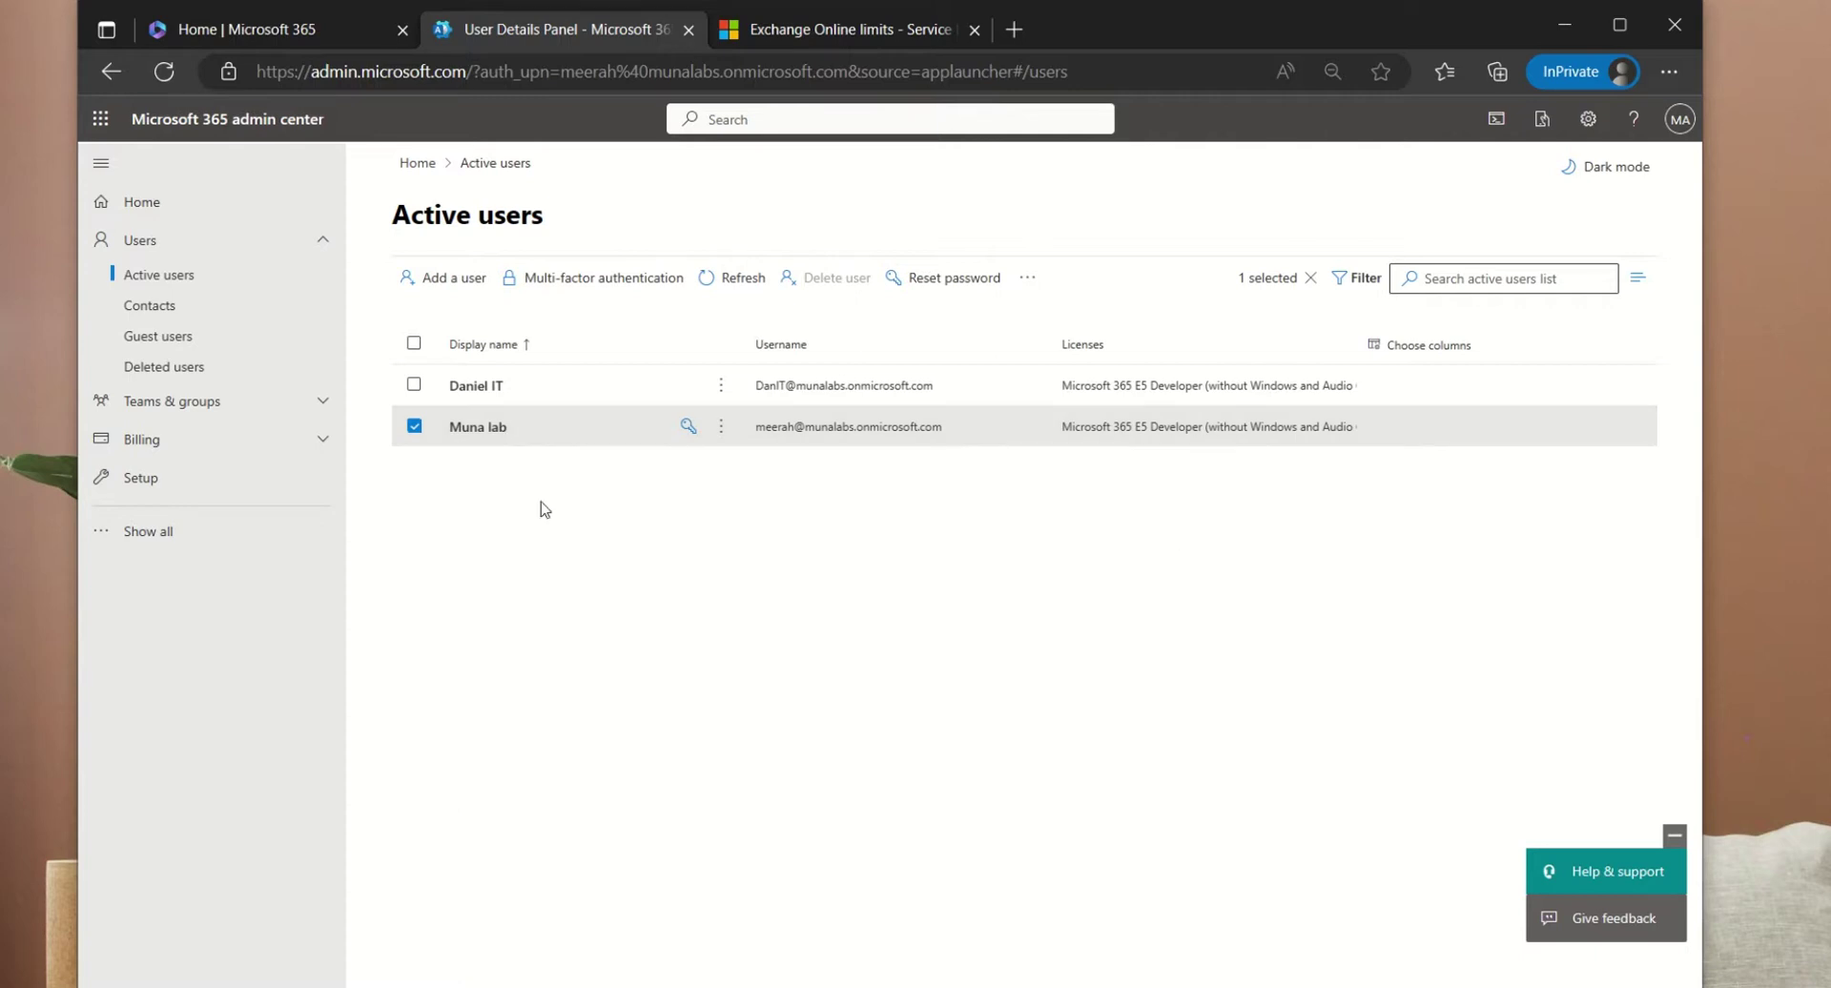
{"action": "left_click", "coordinate": [186, 551]}
{"action": "scroll", "coordinate": [245, 553], "scroll_direction": "down", "scroll_amount": 2}
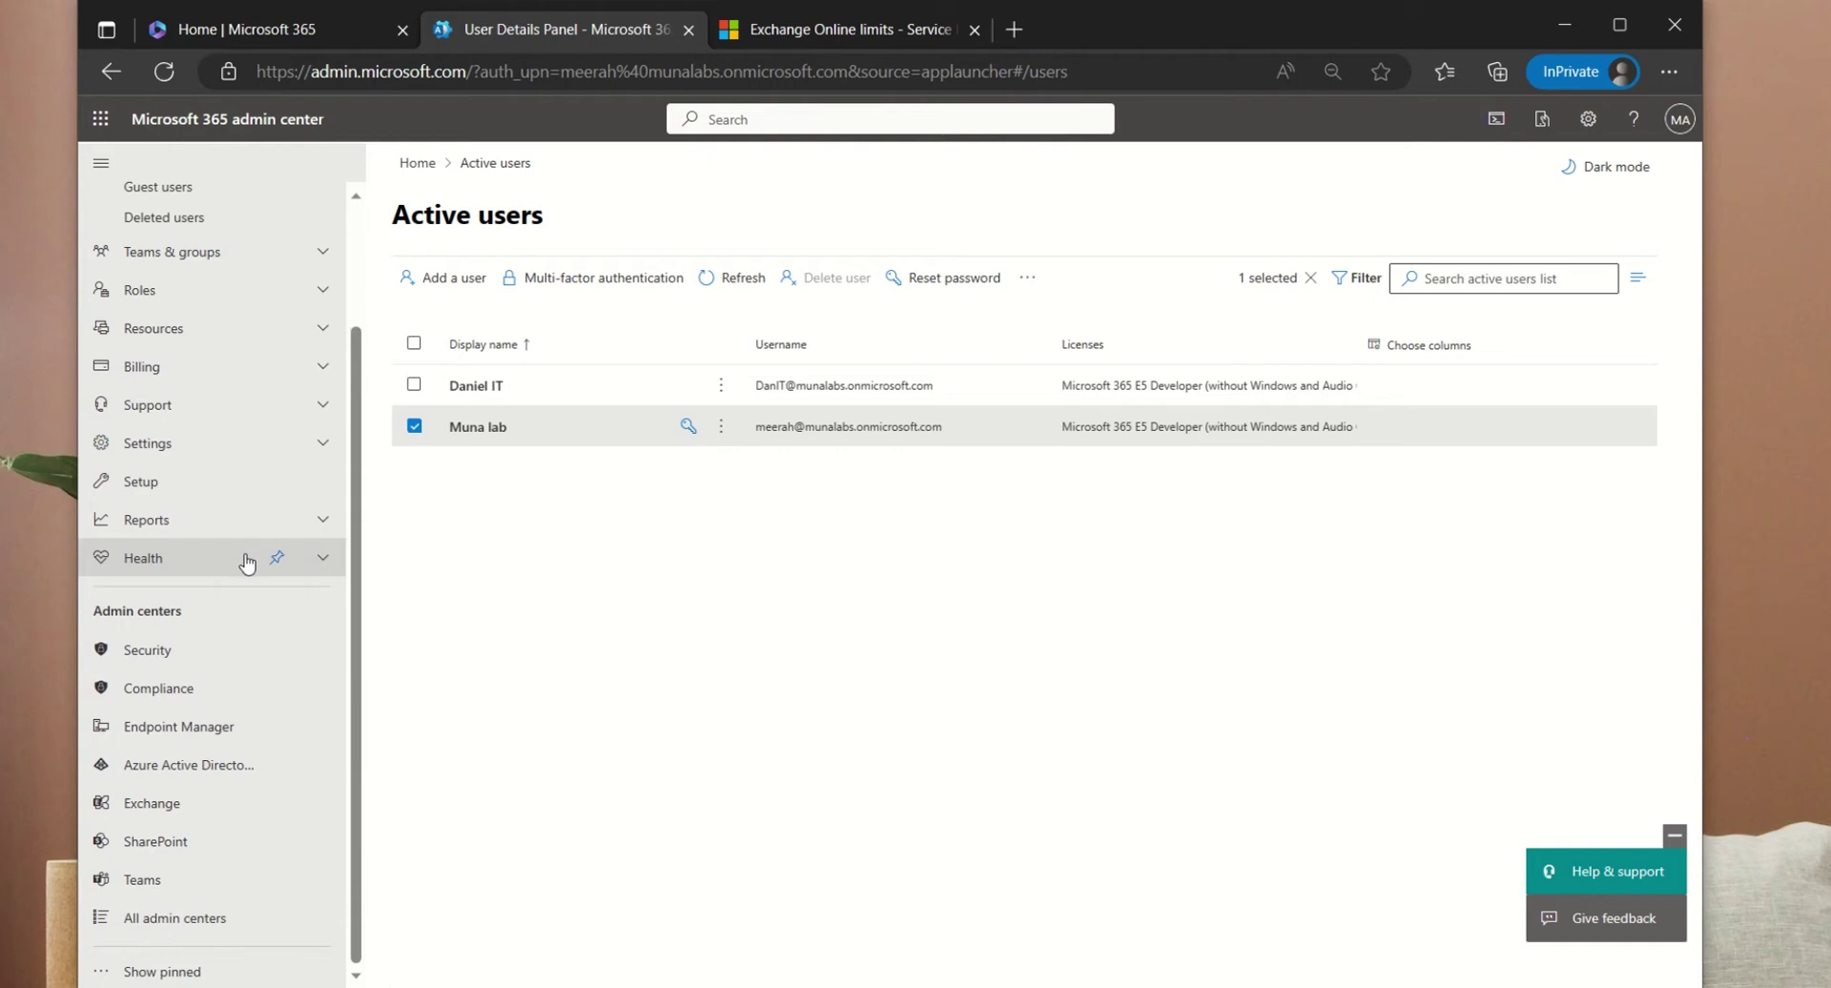
{"action": "left_click", "coordinate": [162, 806]}
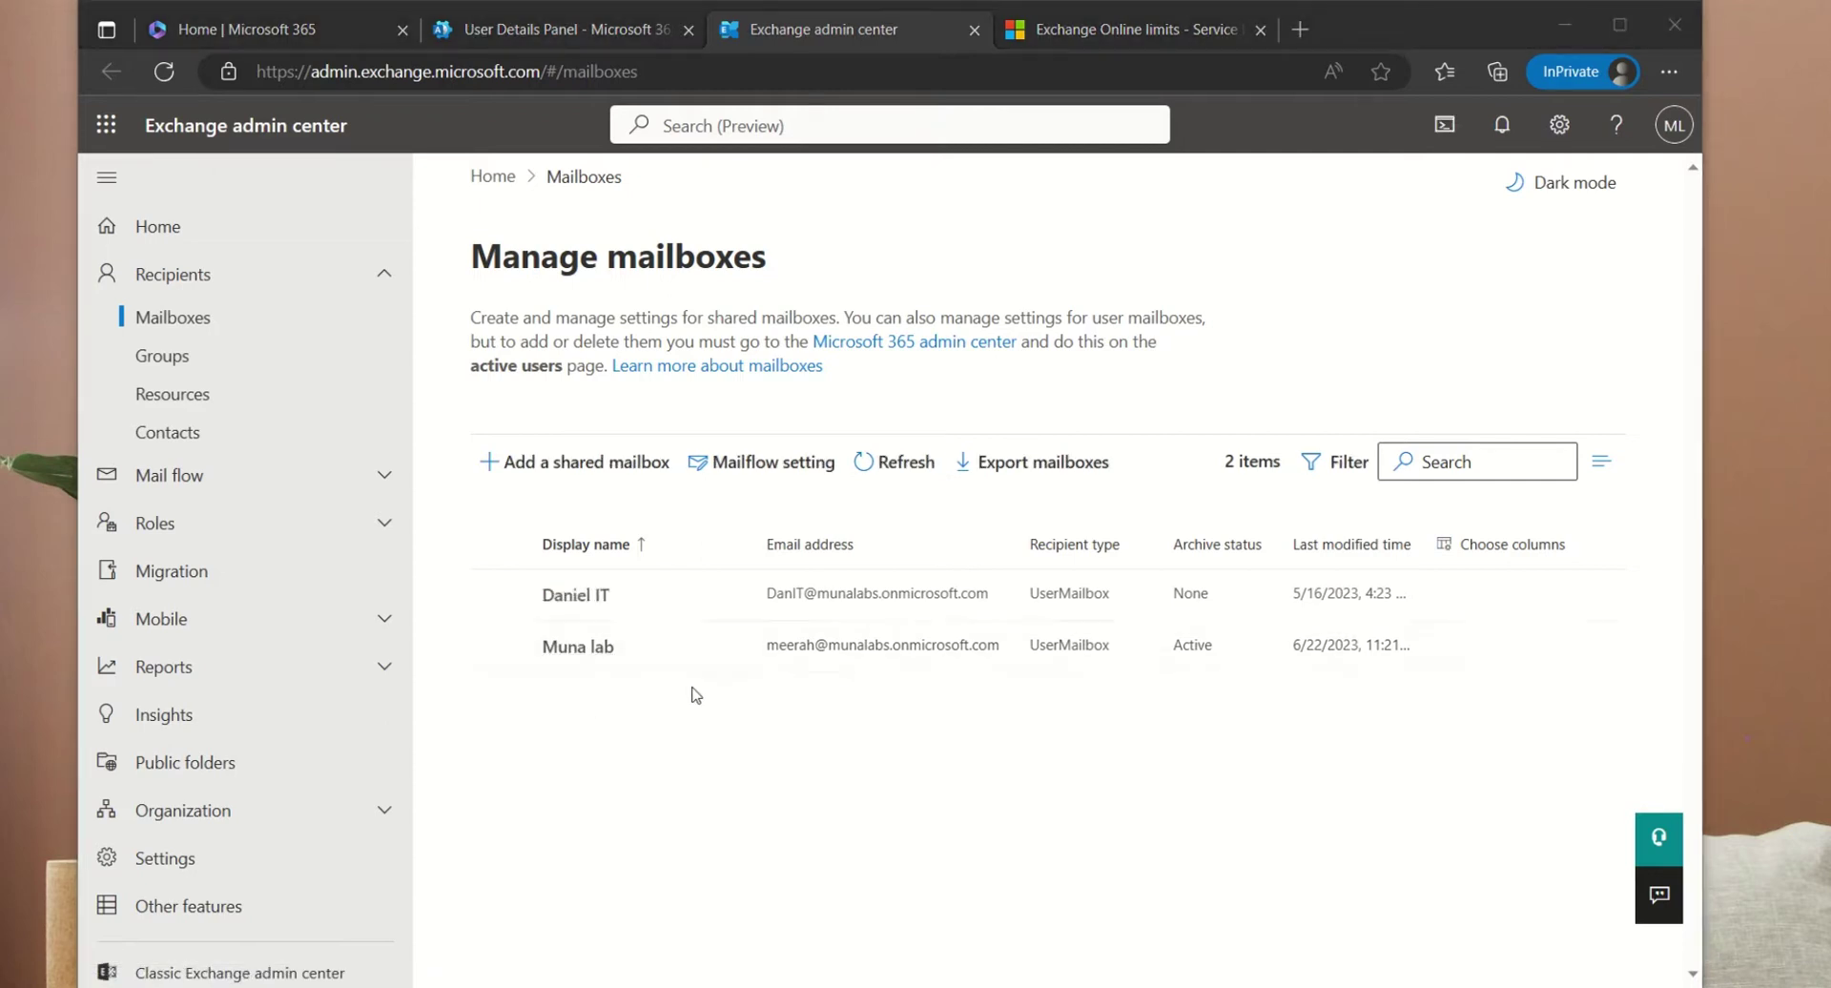
- Enable the mailbox archive for the global administrator's user mailbox, save the change and close the mailbox details
{"action": "left_click", "coordinate": [580, 647]}
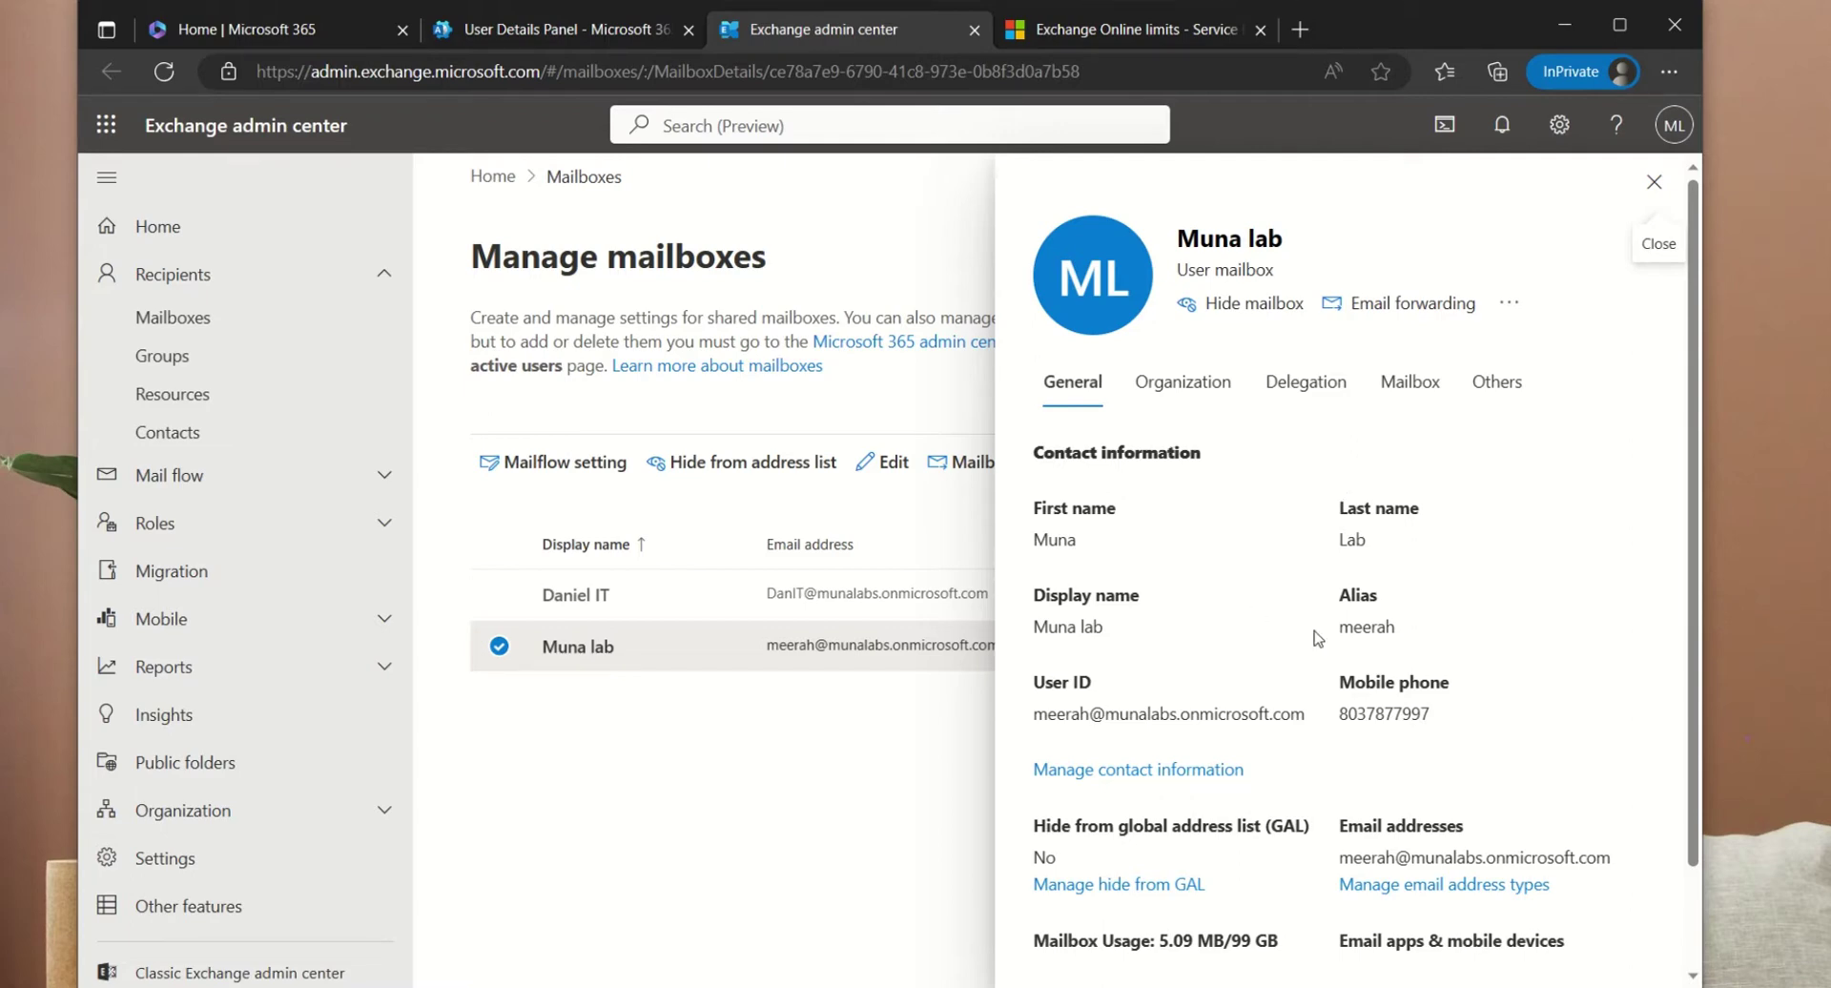
{"action": "left_click", "coordinate": [1496, 382]}
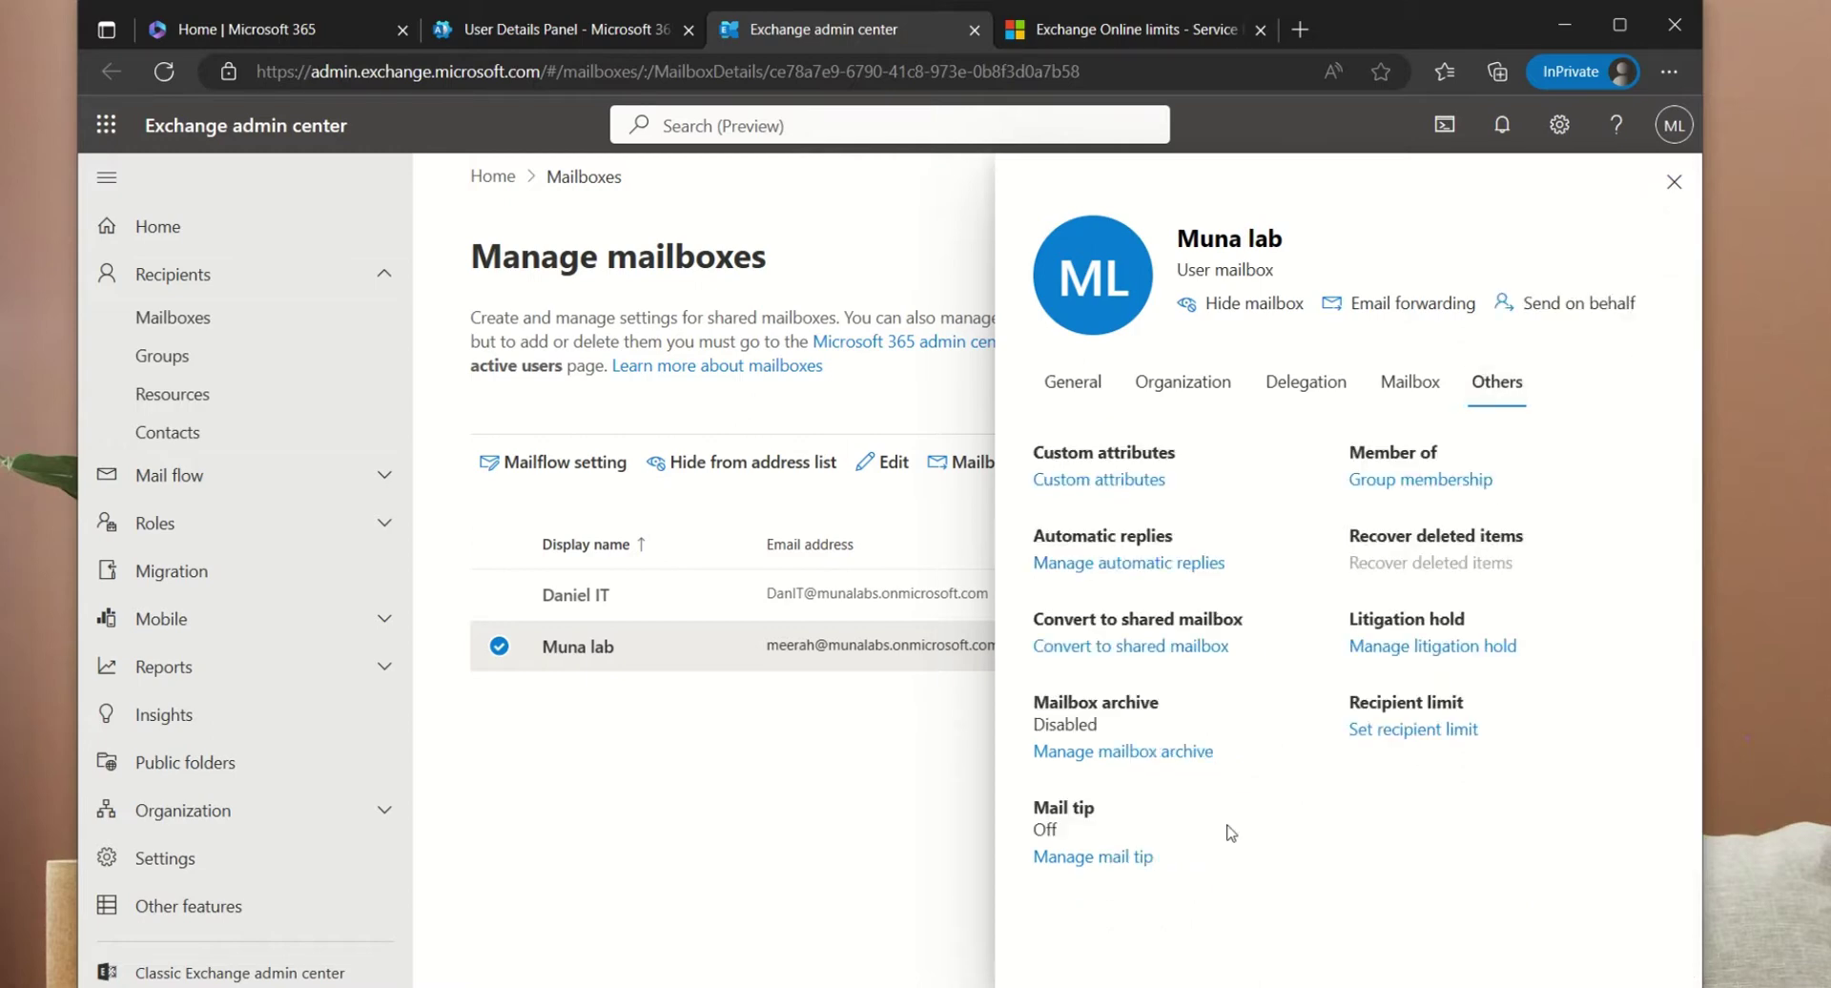
{"action": "left_click", "coordinate": [1160, 753]}
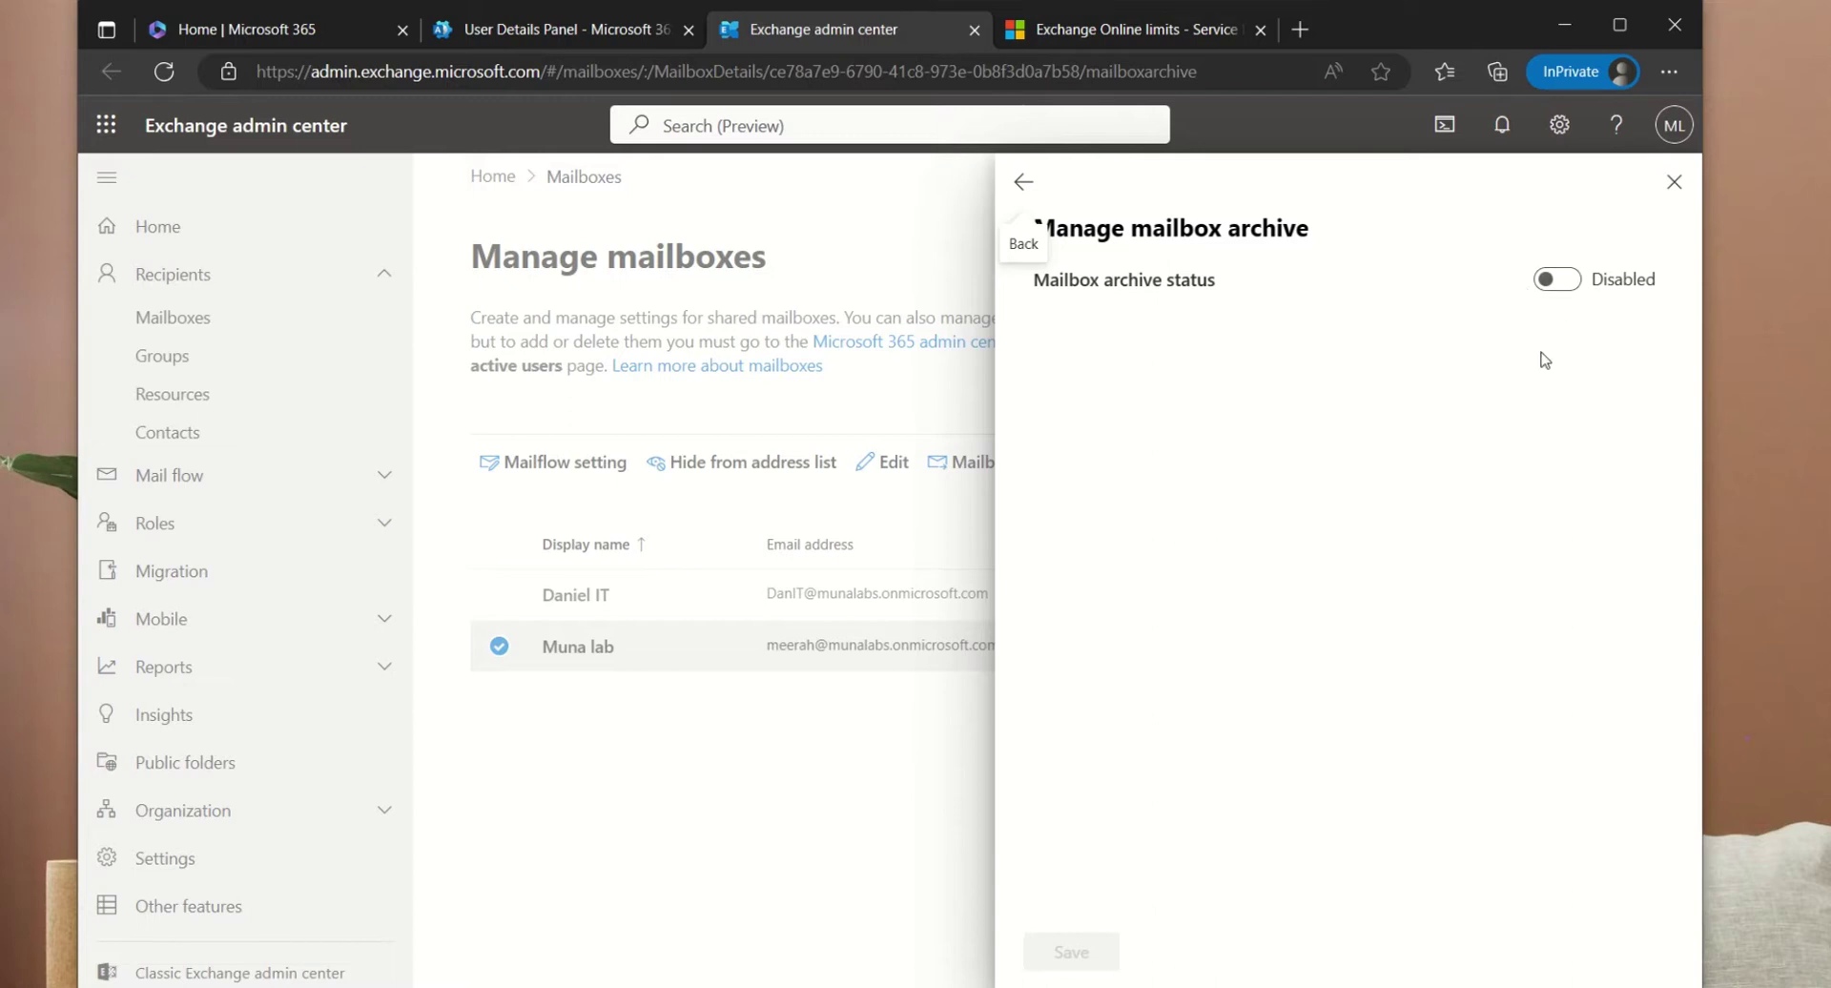
{"action": "left_click", "coordinate": [1558, 279]}
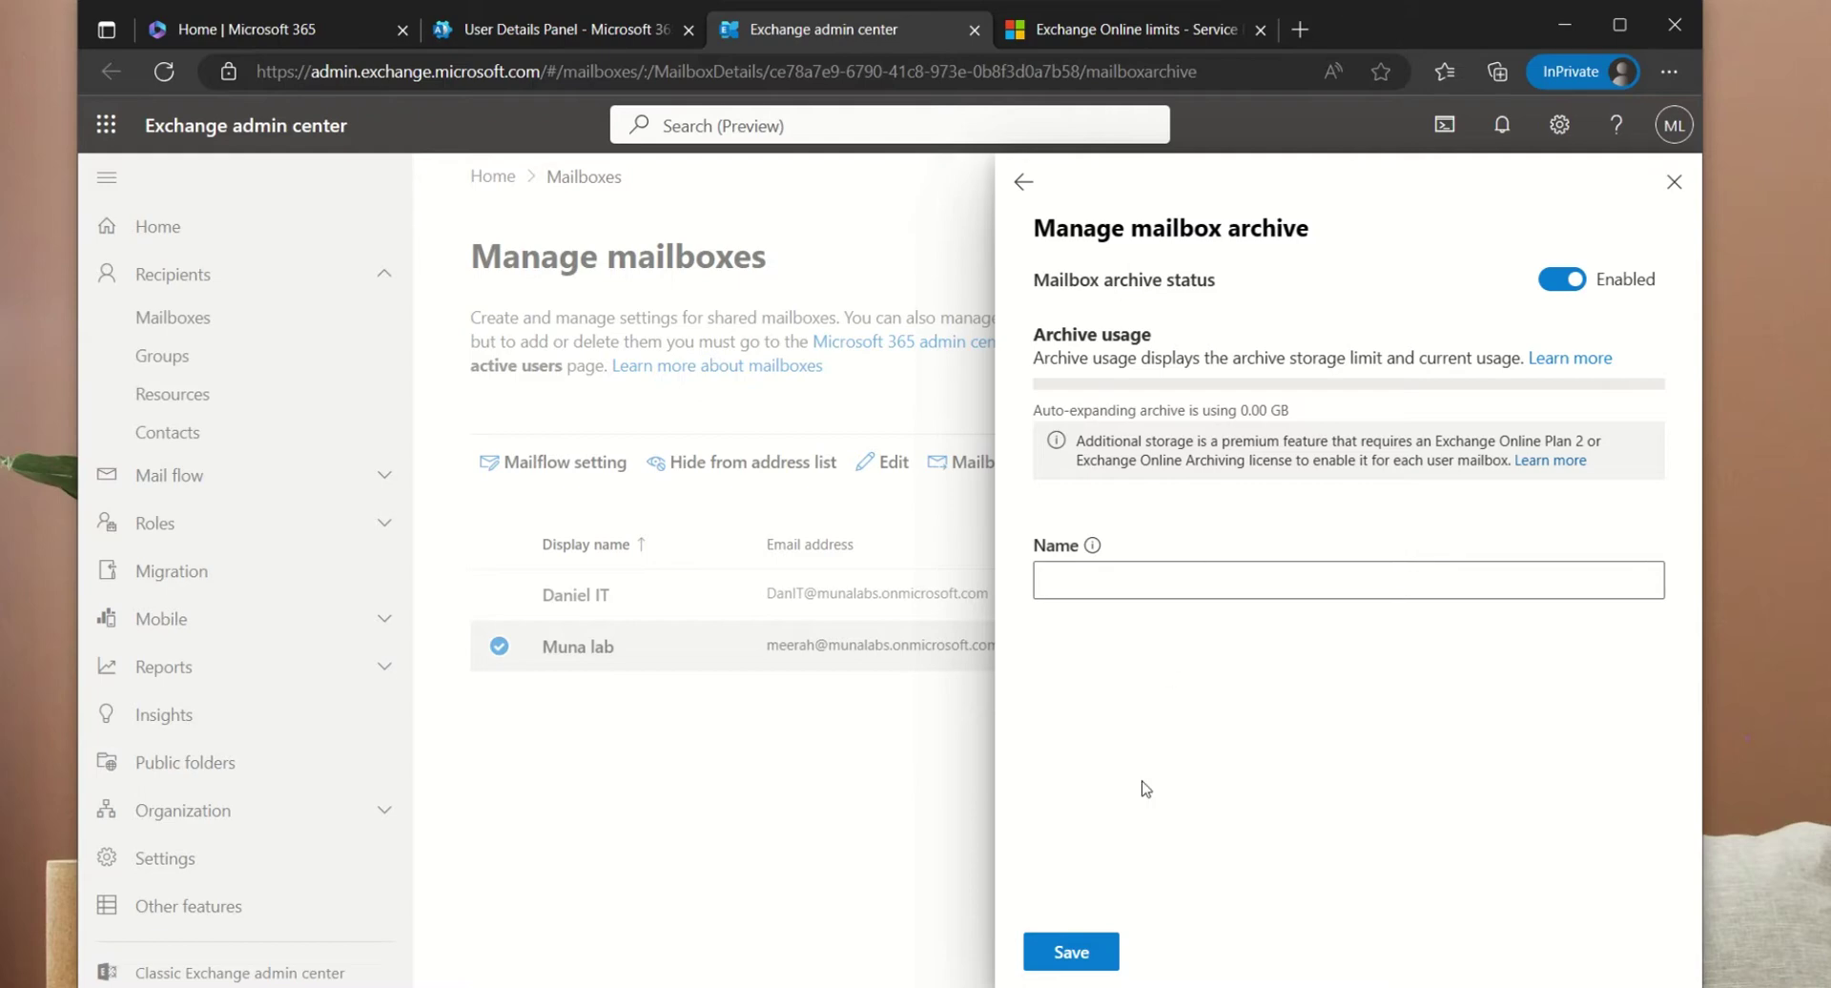
{"action": "left_click", "coordinate": [1072, 952]}
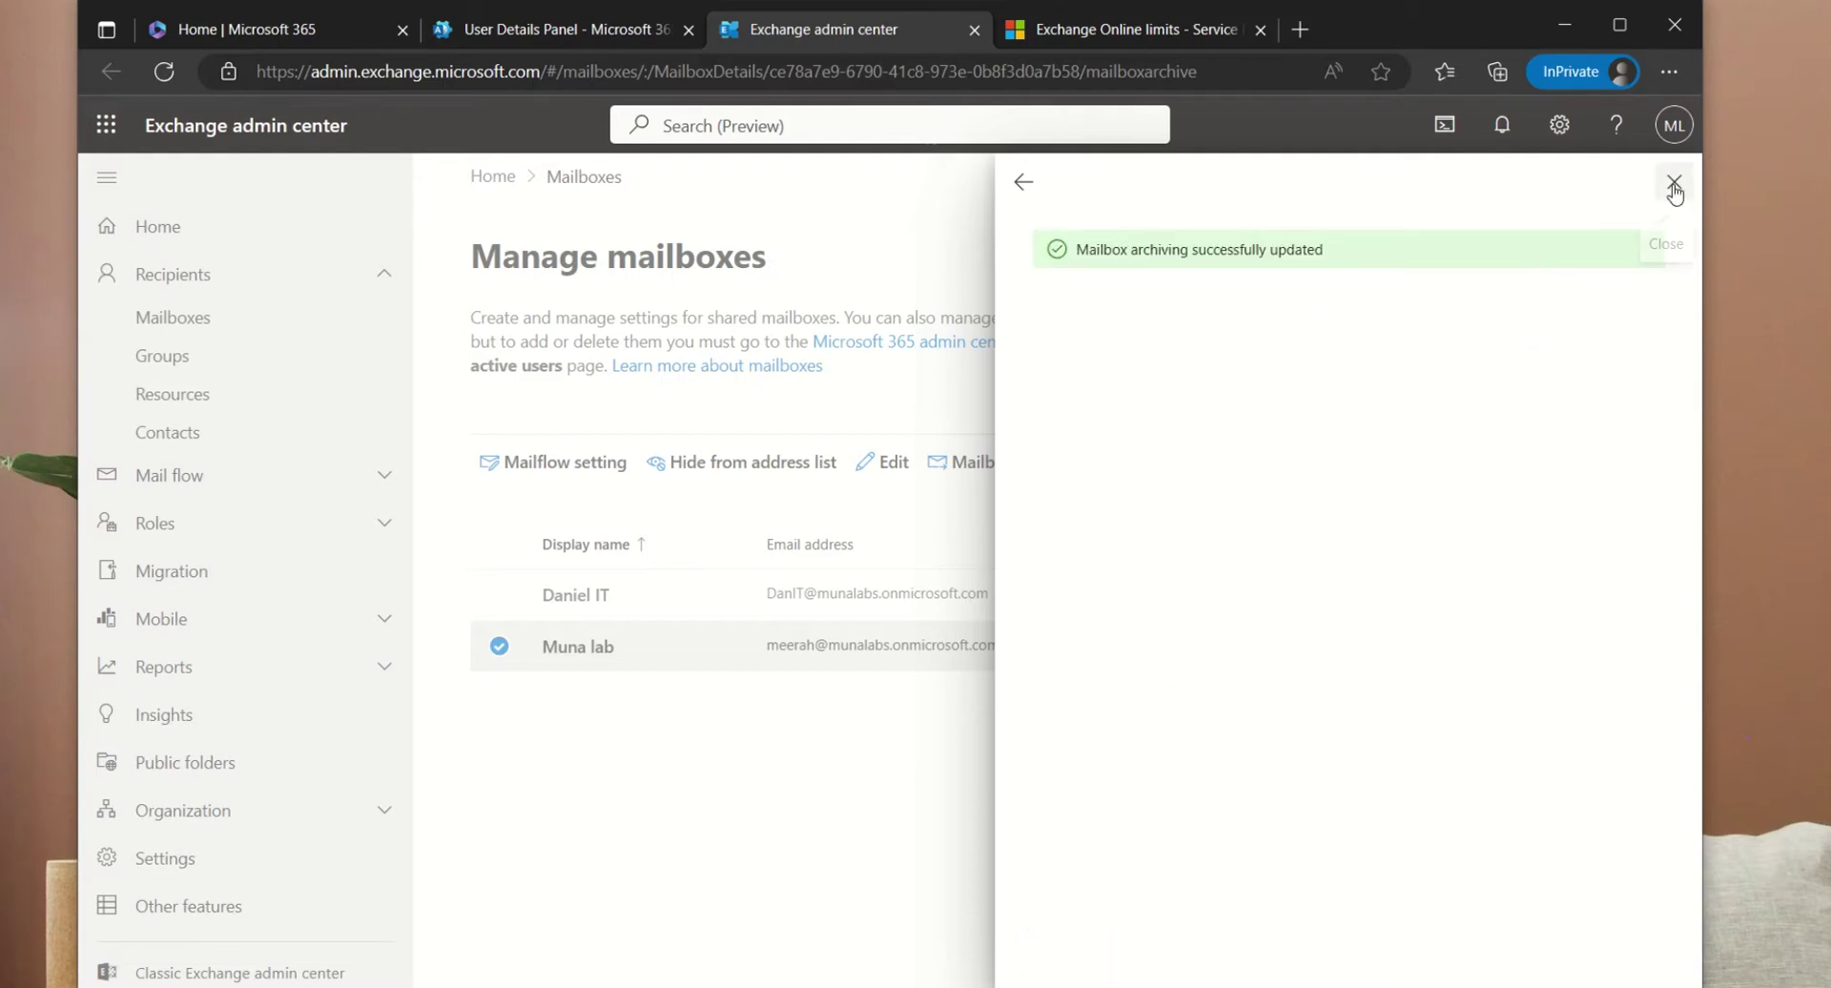
{"action": "left_click", "coordinate": [1023, 181]}
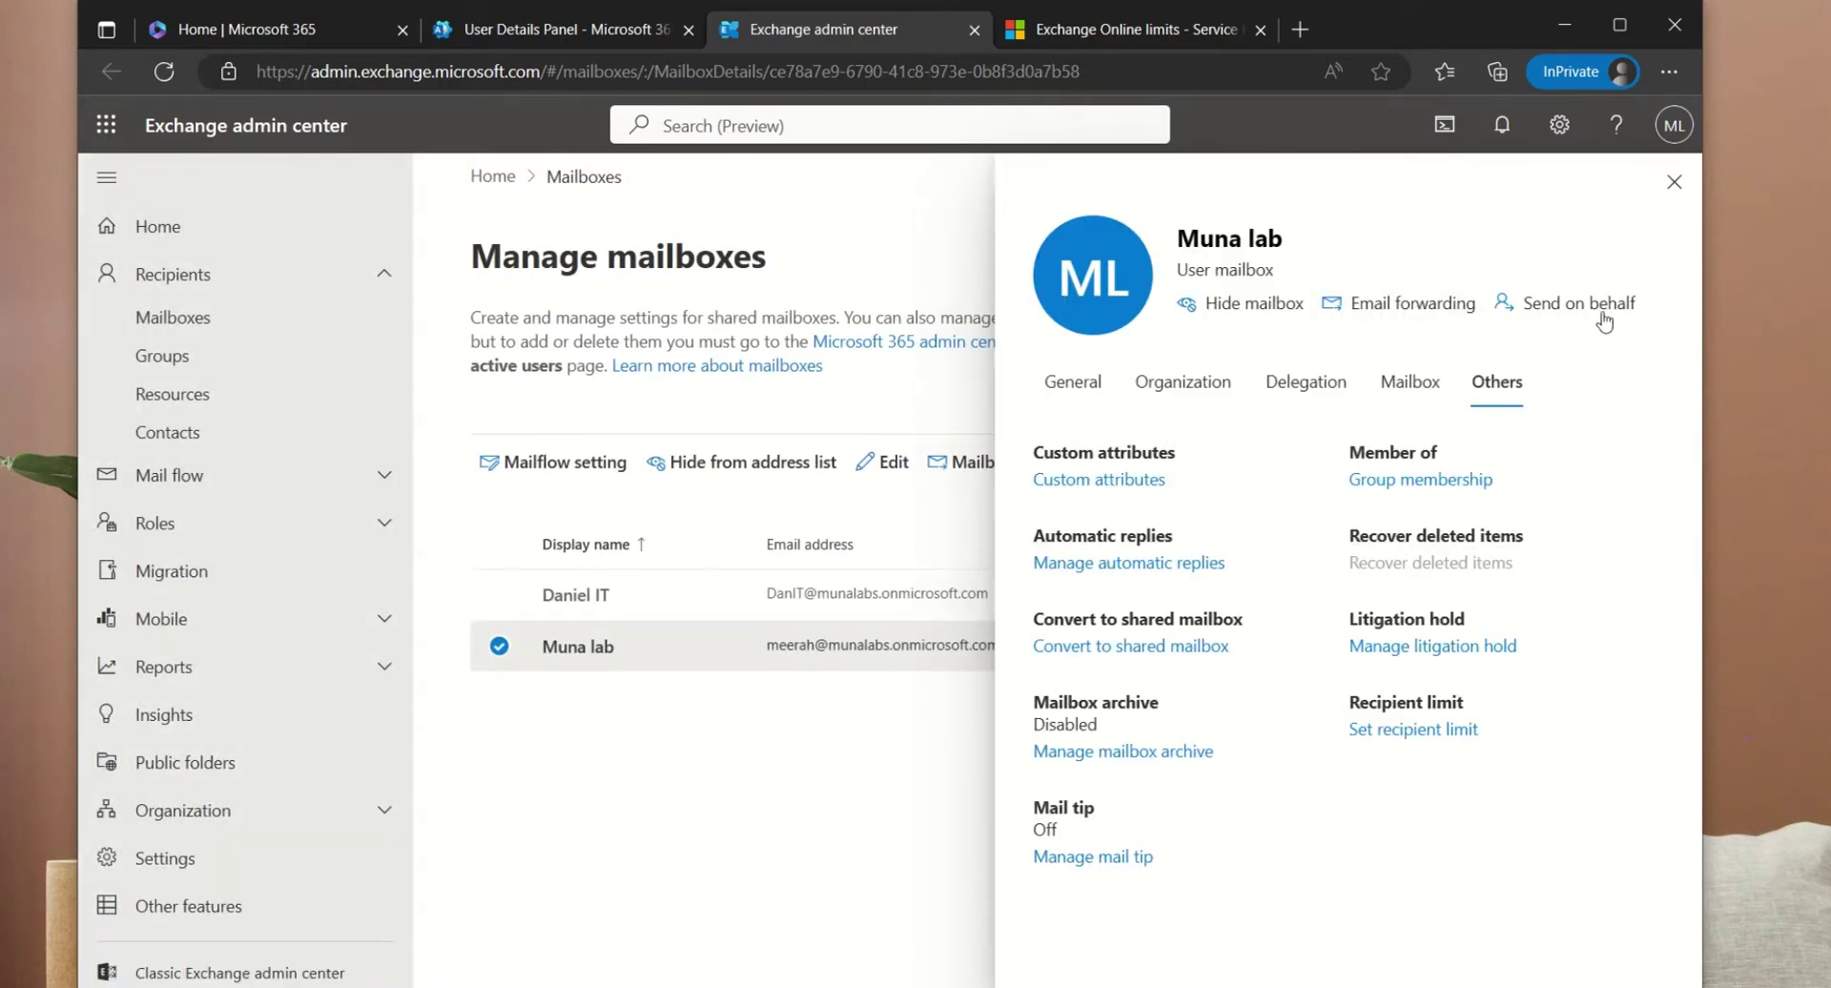
{"action": "left_click", "coordinate": [1673, 181]}
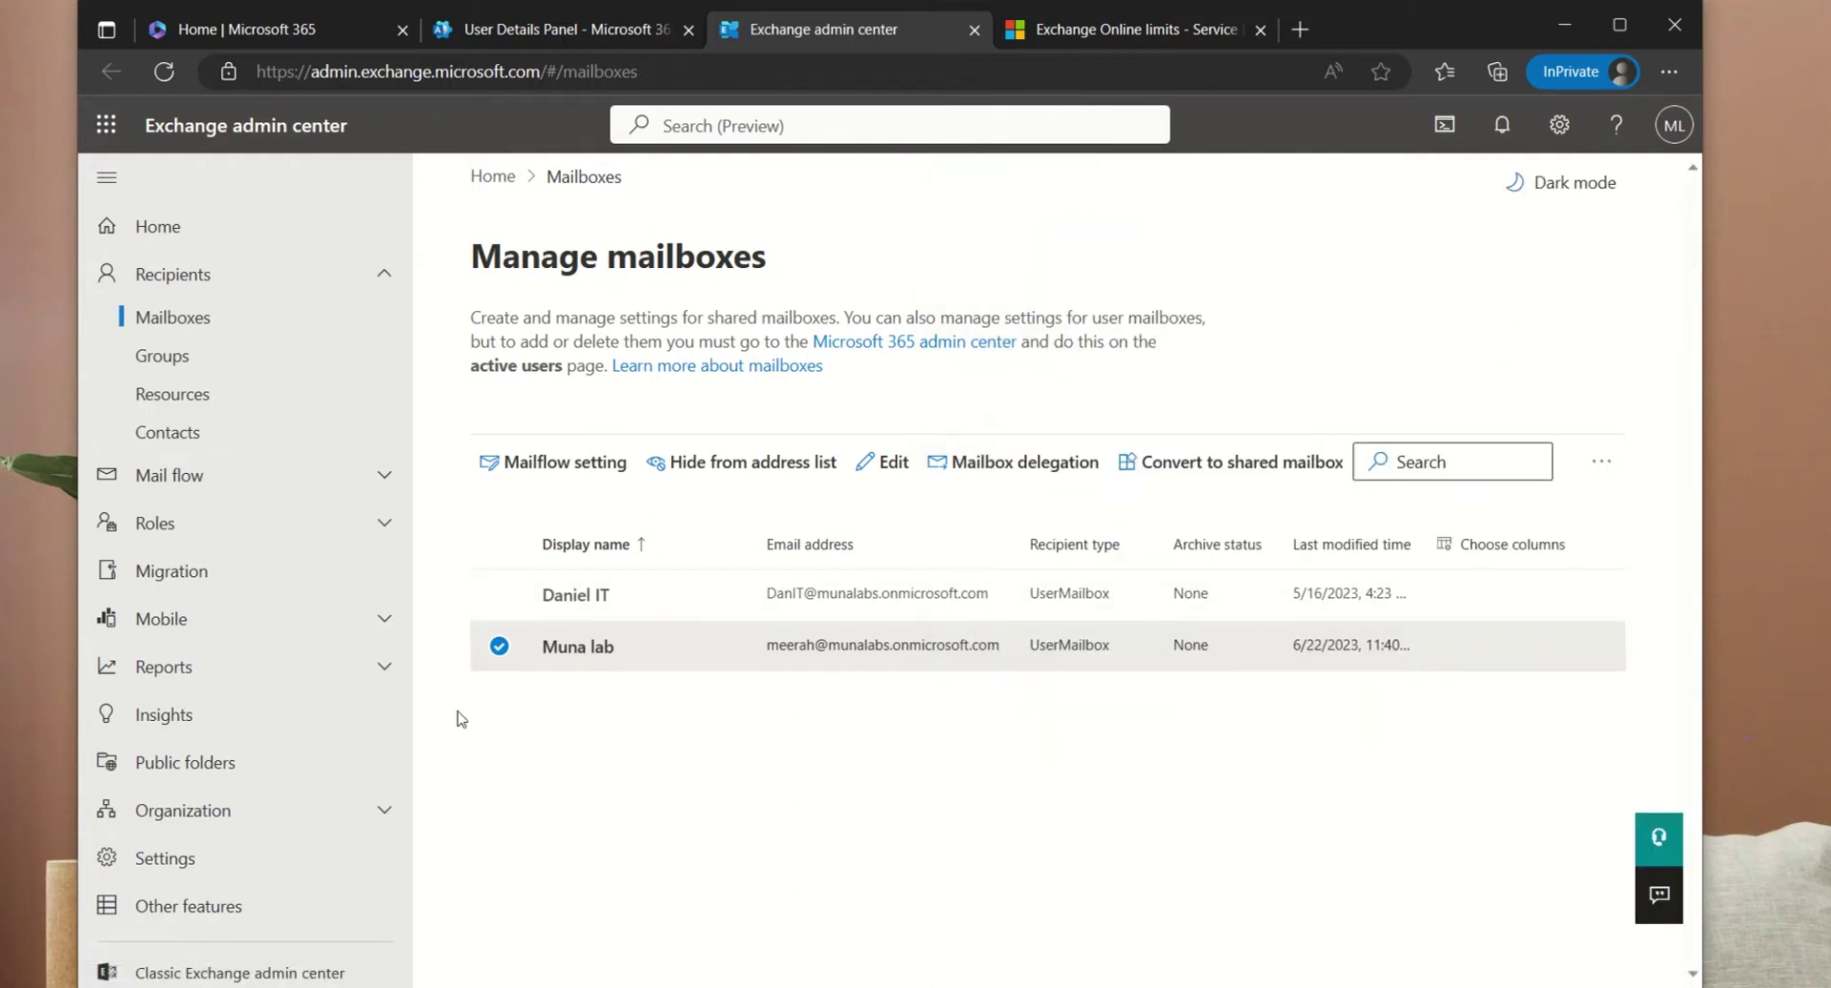
- Reopen the administrator's mailbox details and check the mailbox archive status
{"action": "left_click", "coordinate": [502, 645]}
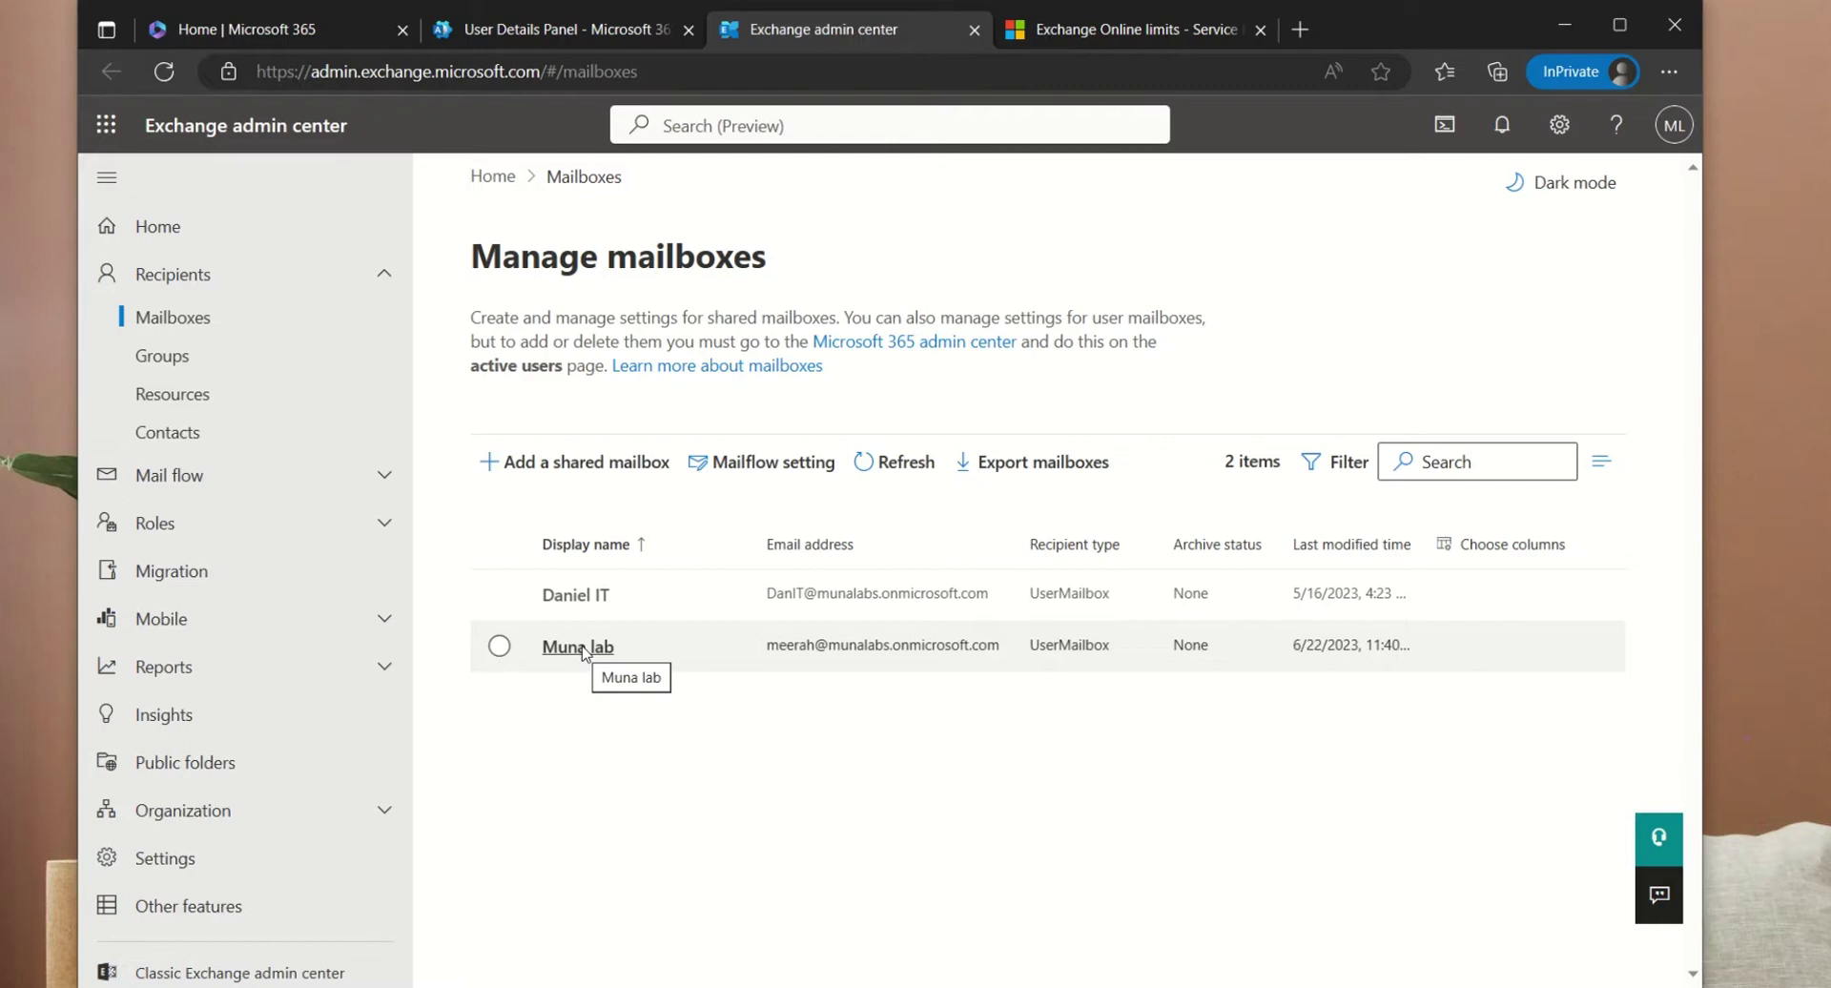
{"action": "left_click", "coordinate": [578, 646]}
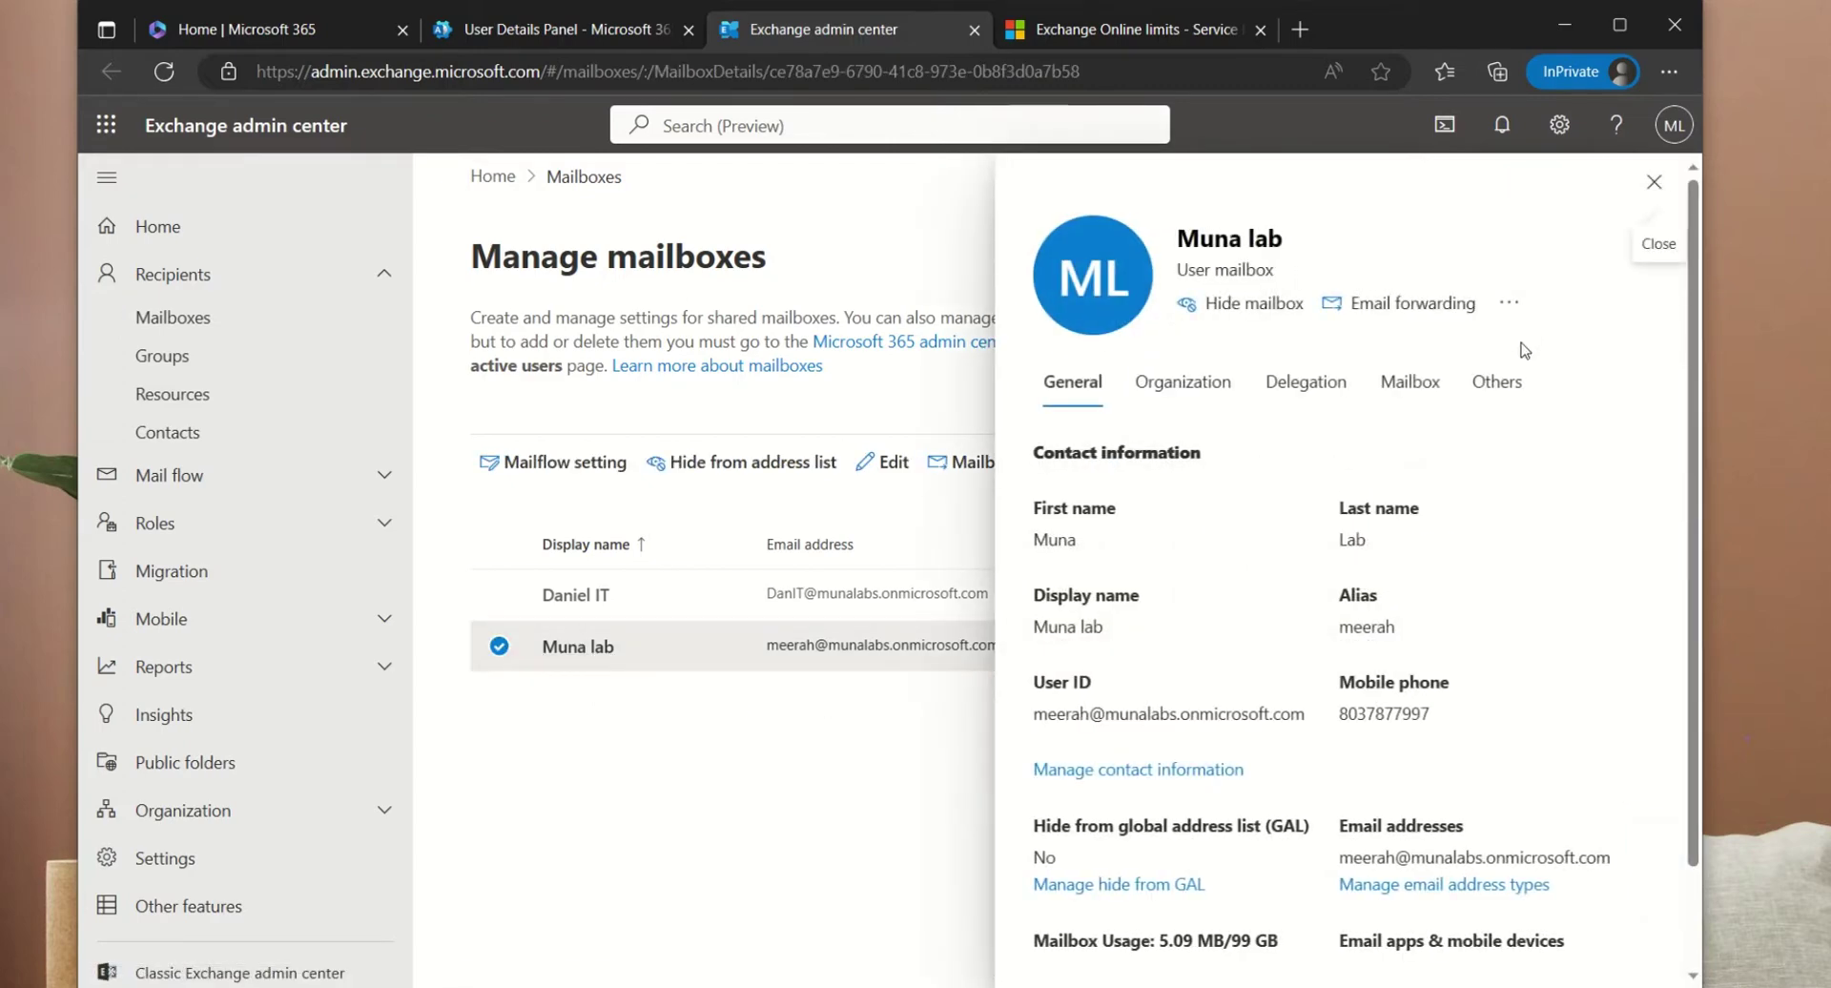
{"action": "left_click", "coordinate": [1493, 381]}
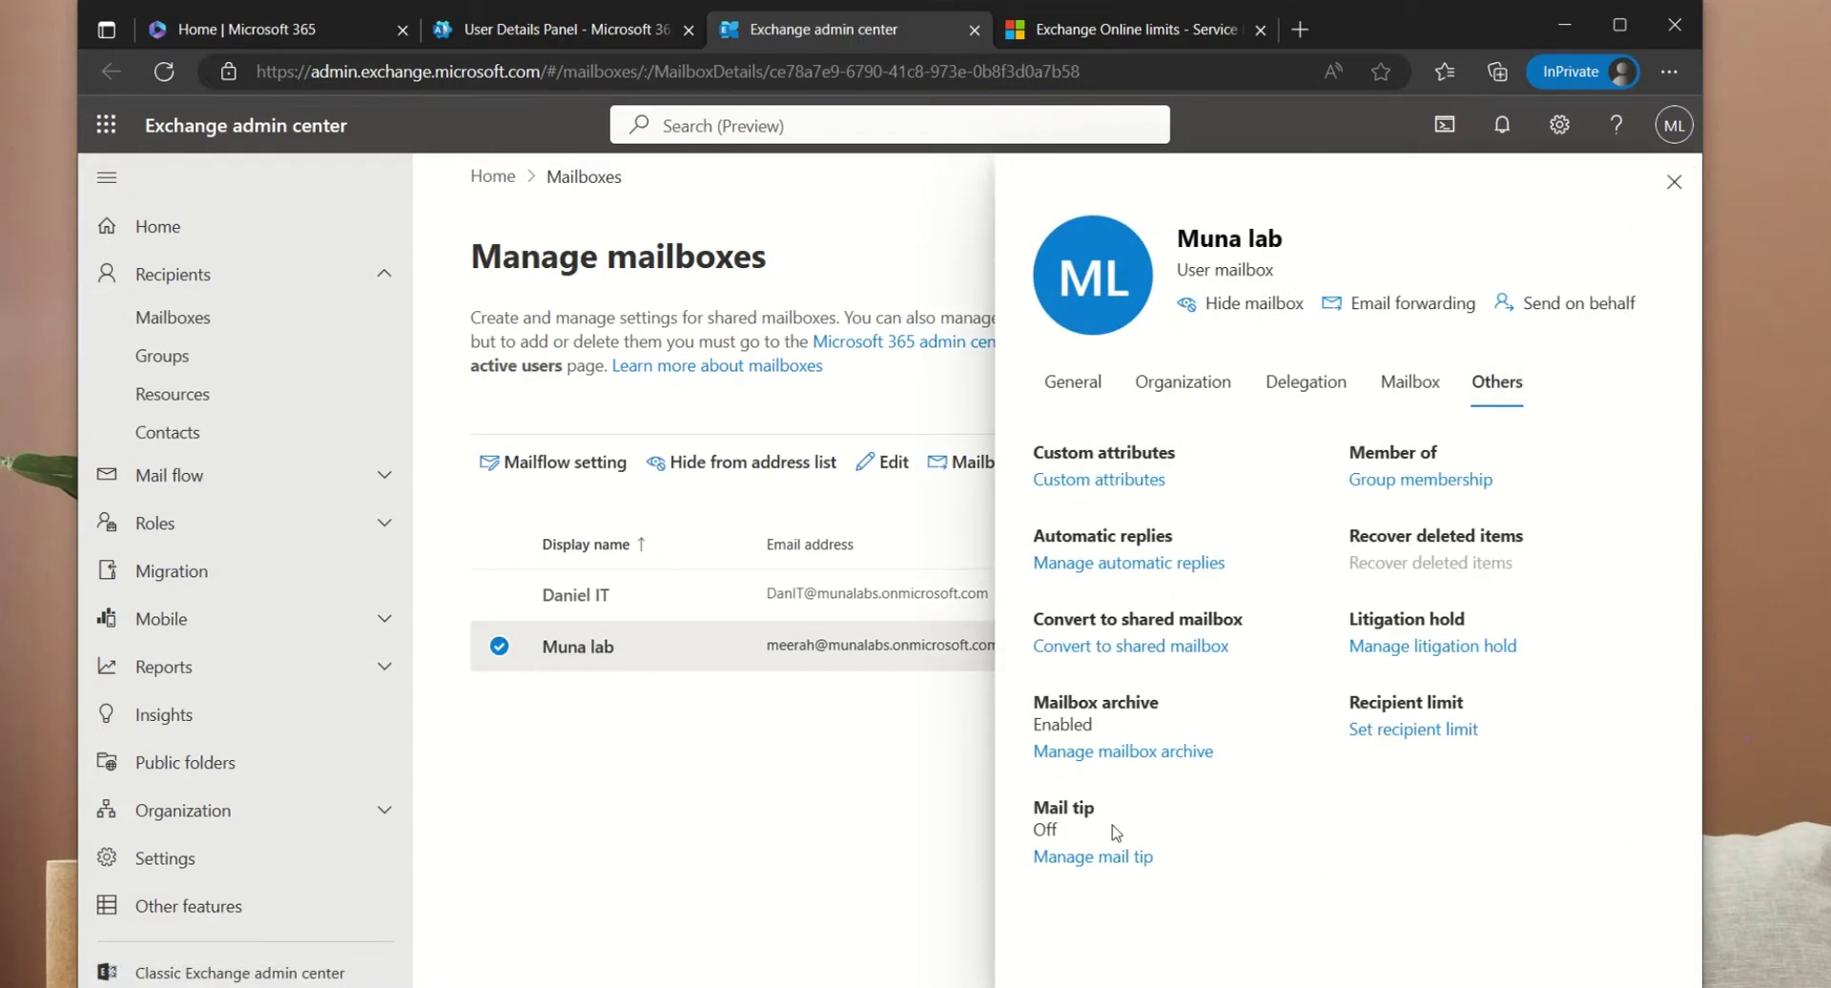
- Review the retention policy options in the mailbox policies of the administrator's mailbox, then close them without changes
{"action": "left_click", "coordinate": [1427, 386]}
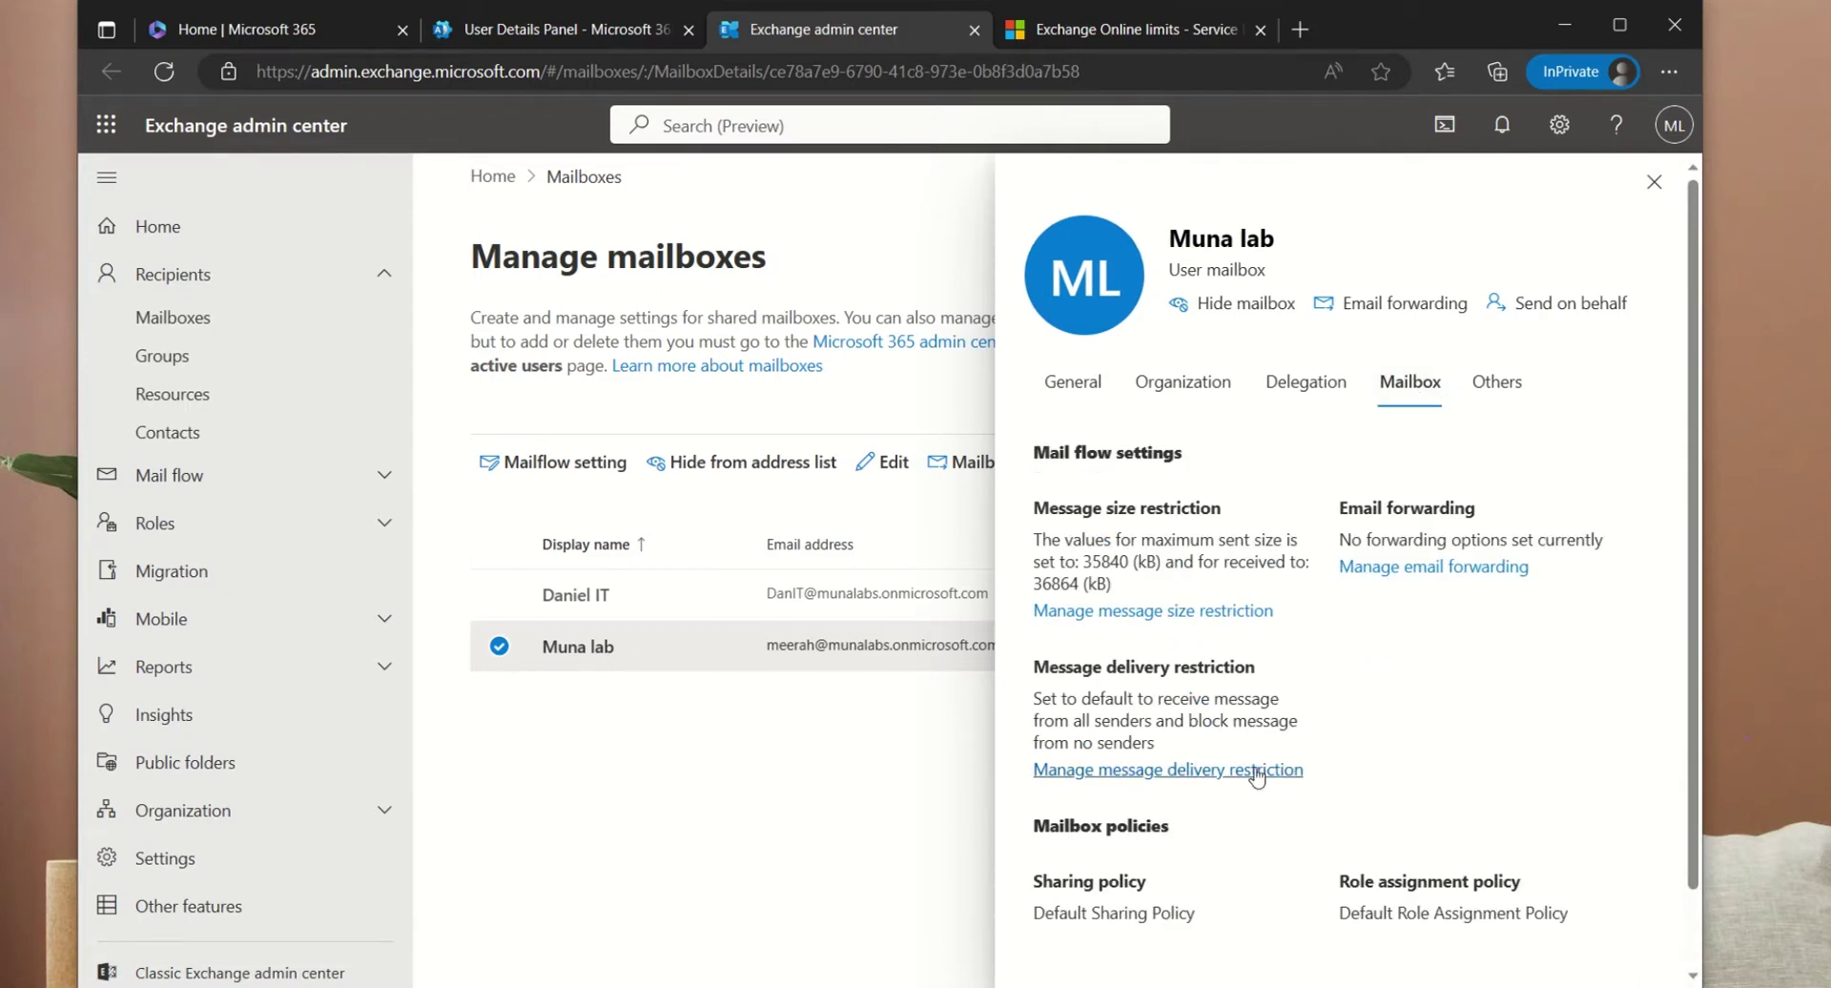
{"action": "scroll", "coordinate": [1249, 801], "scroll_direction": "down", "scroll_amount": 2}
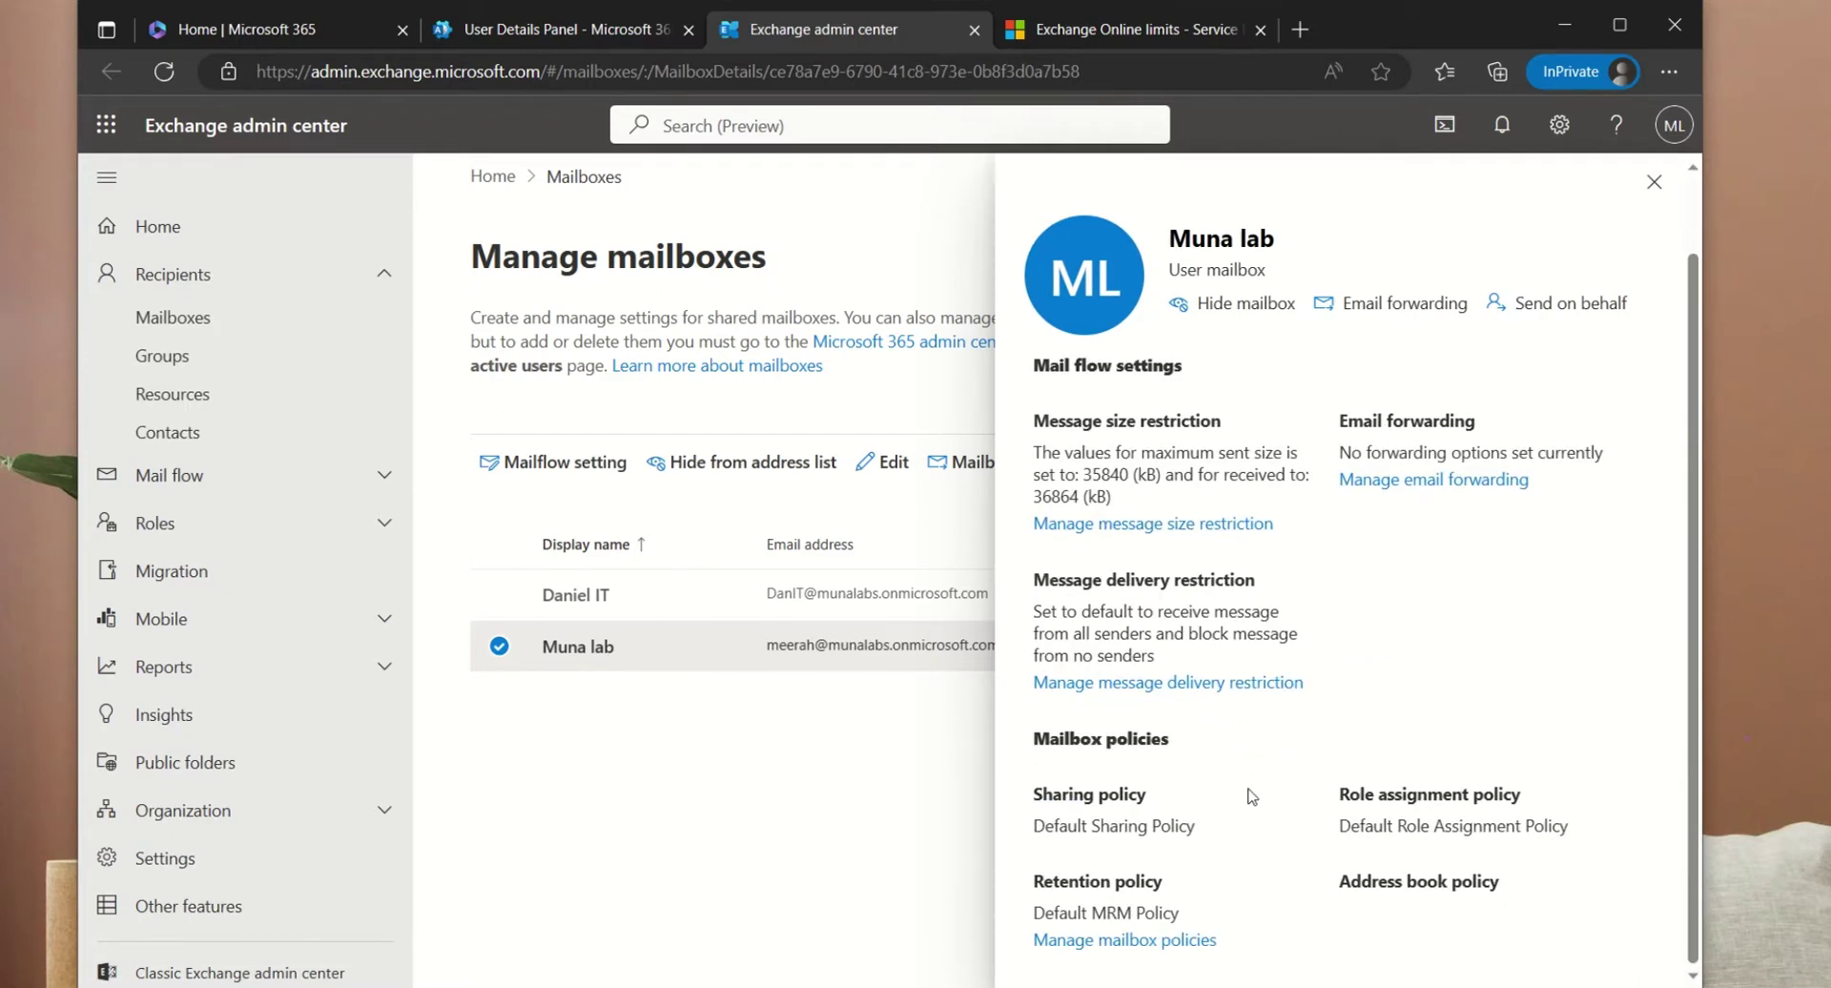
{"action": "left_click", "coordinate": [1159, 941]}
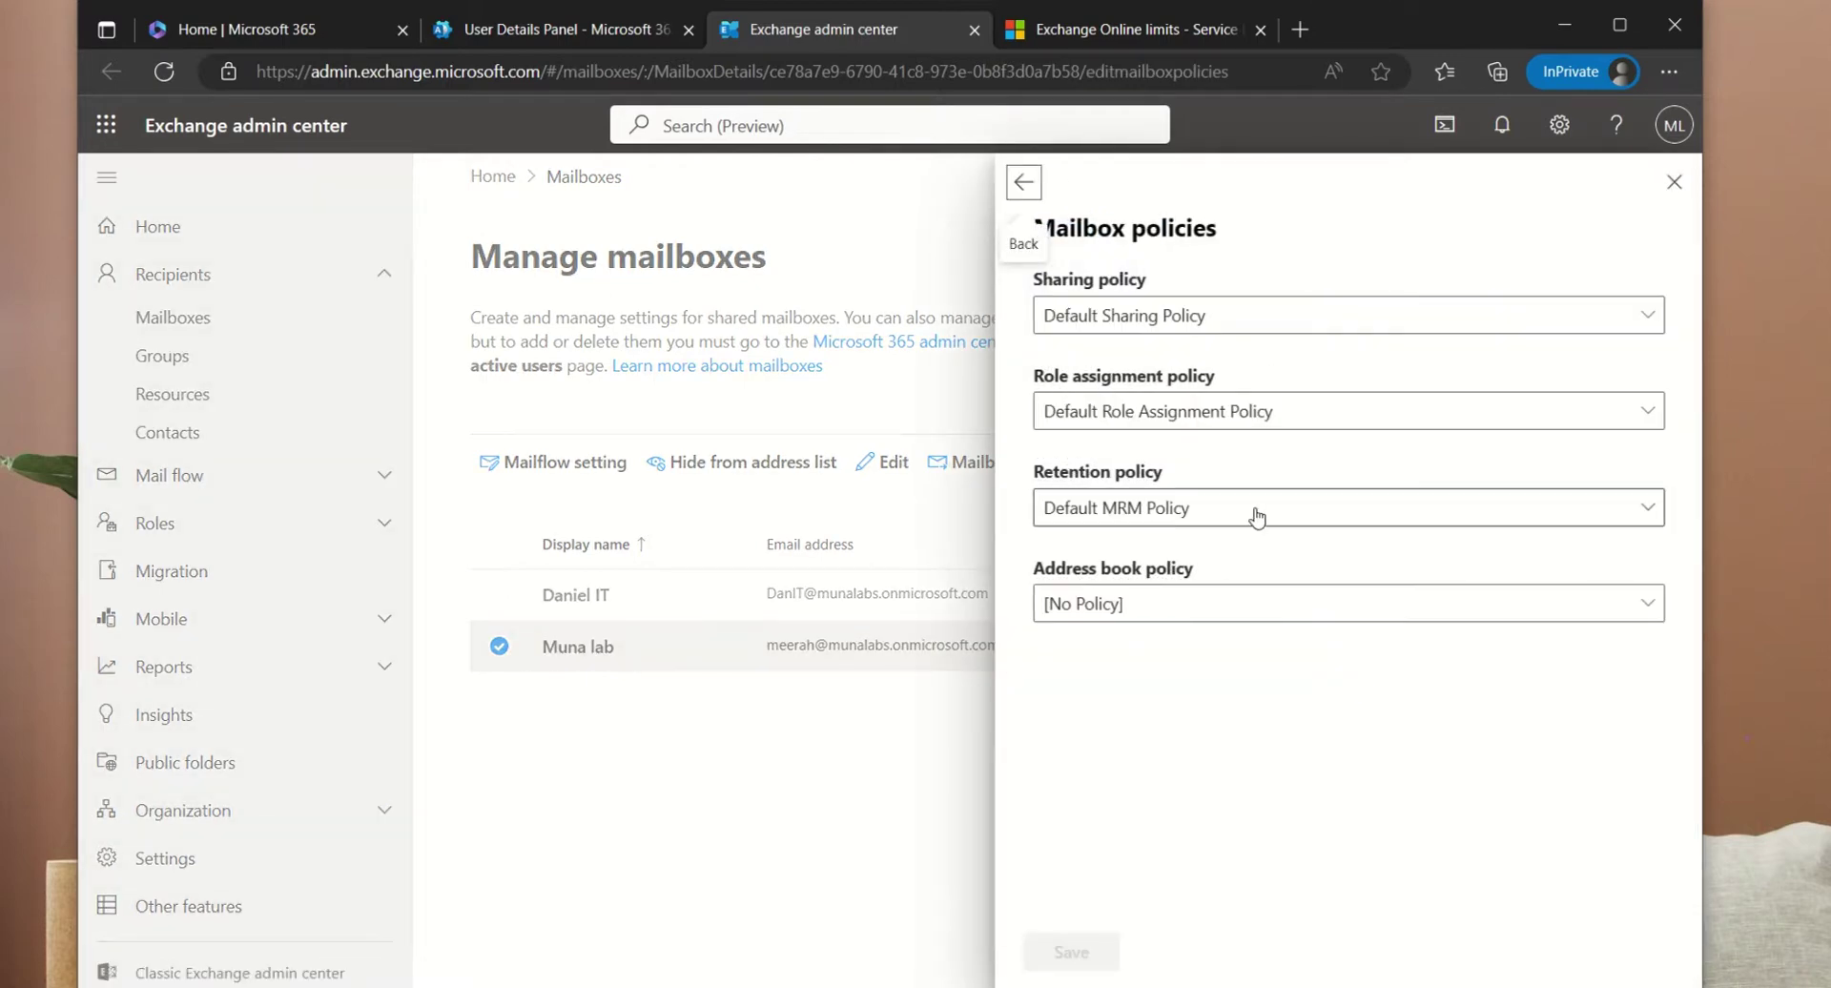
{"action": "left_click", "coordinate": [1255, 511]}
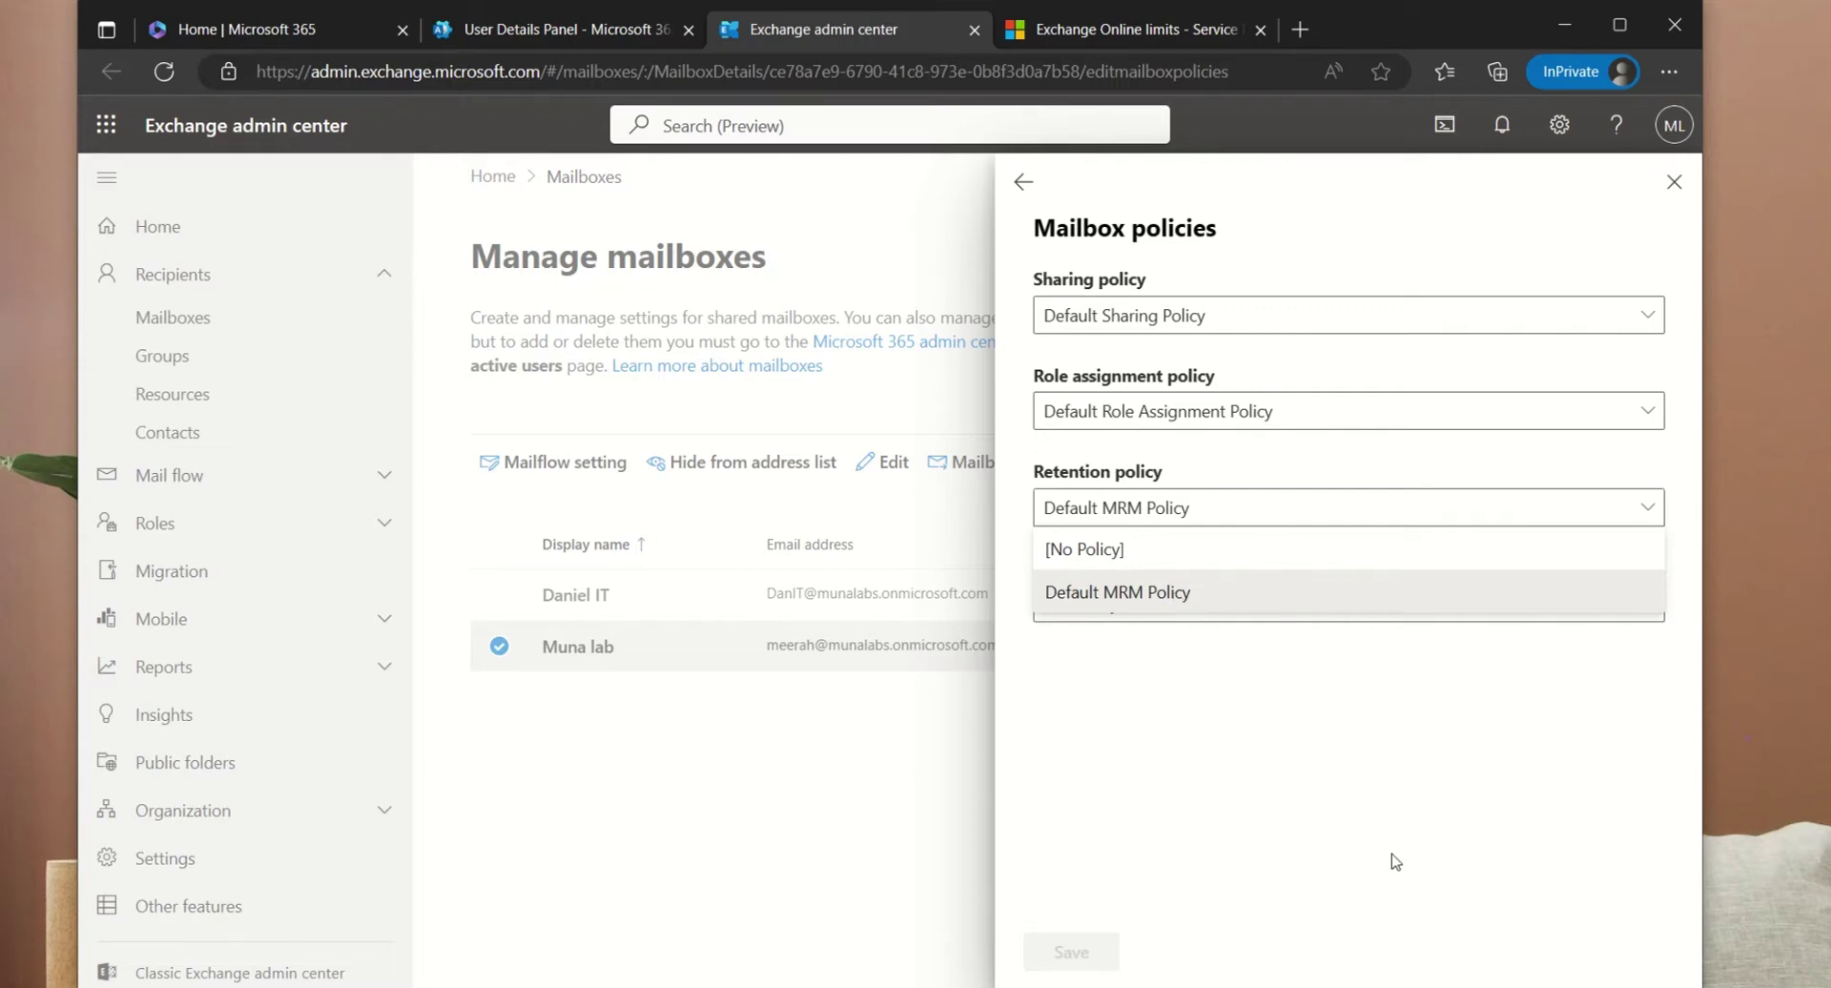
{"action": "left_click", "coordinate": [853, 242]}
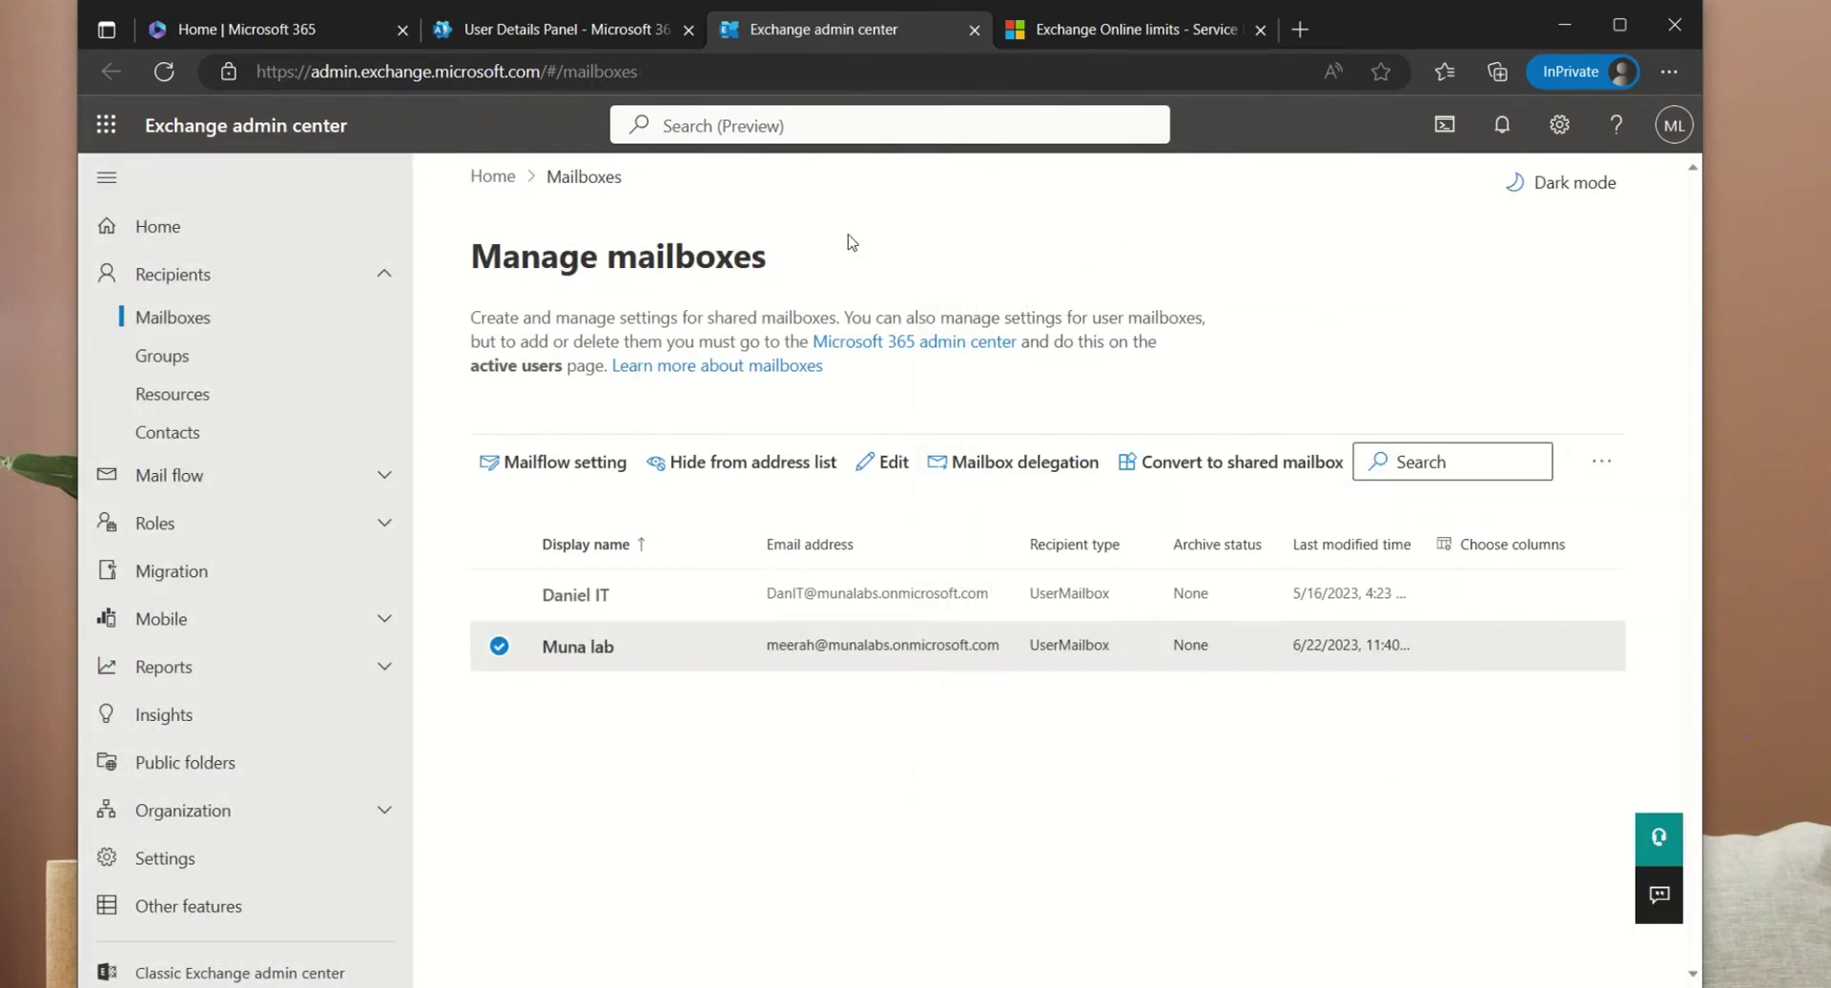
- Return to the Microsoft 365 admin center, open the Compliance admin center and go to Exchange (legacy) under data lifecycle management
{"action": "left_click", "coordinate": [587, 37]}
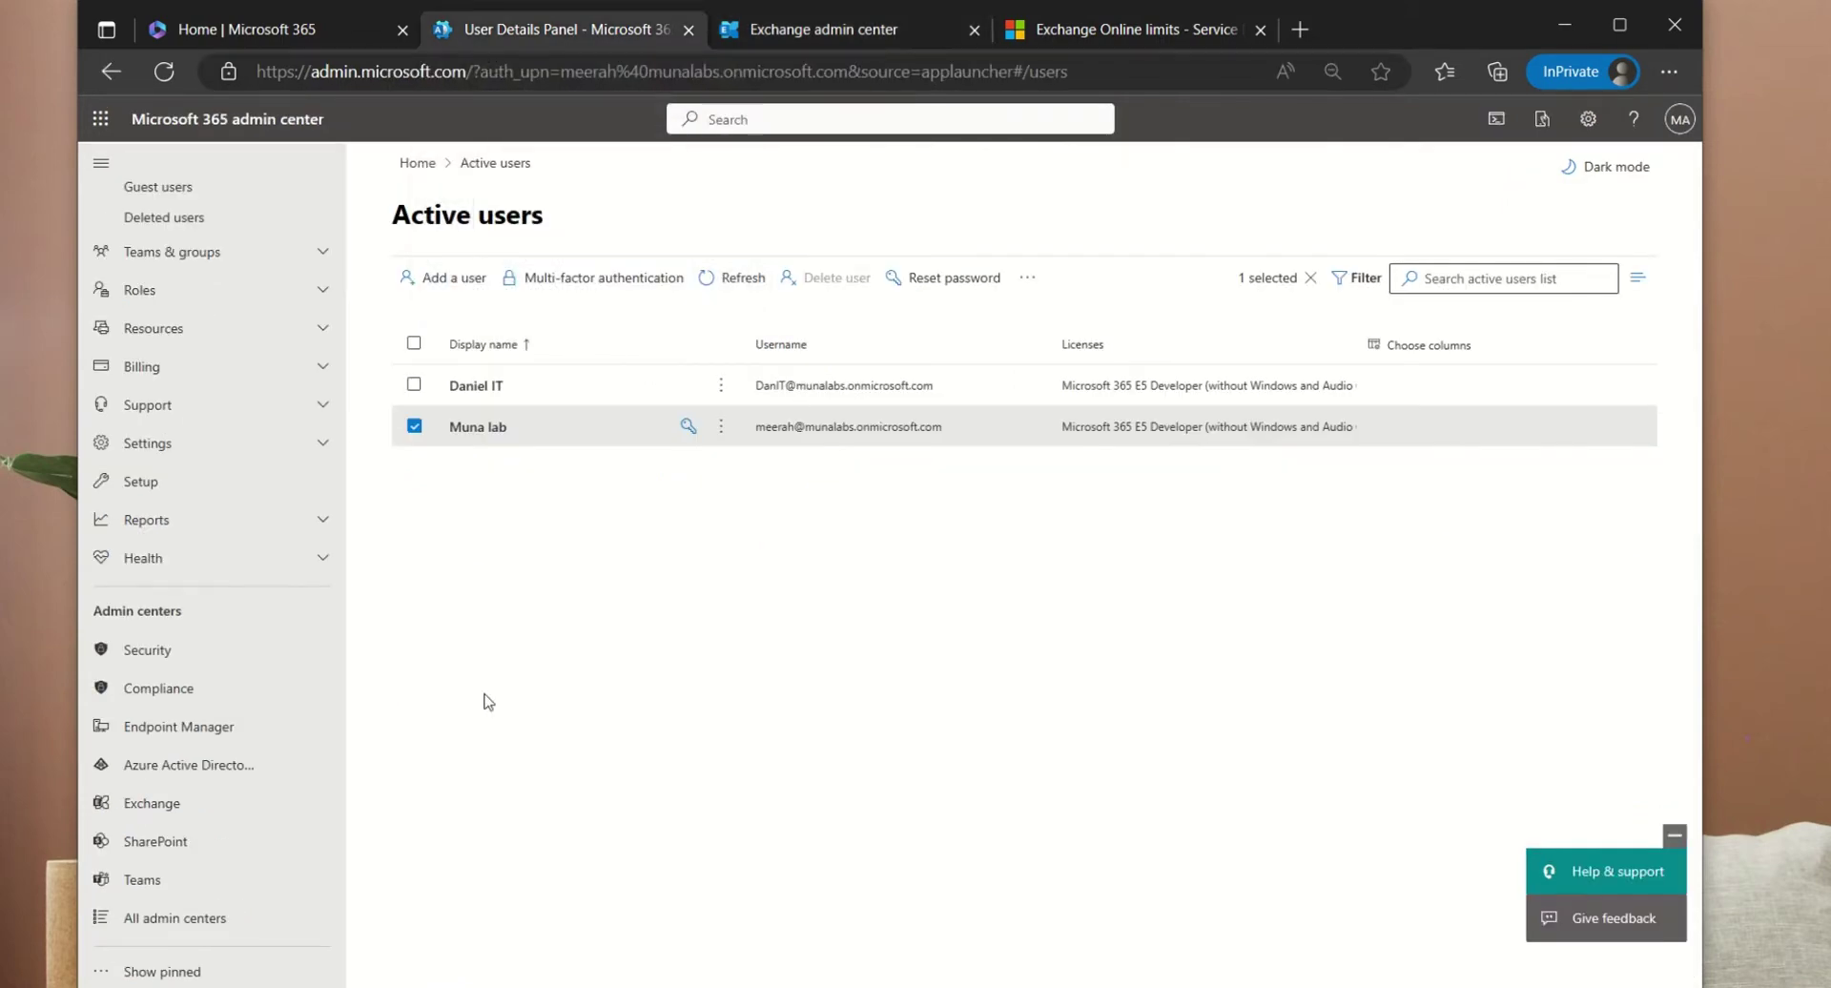
{"action": "left_click", "coordinate": [155, 689]}
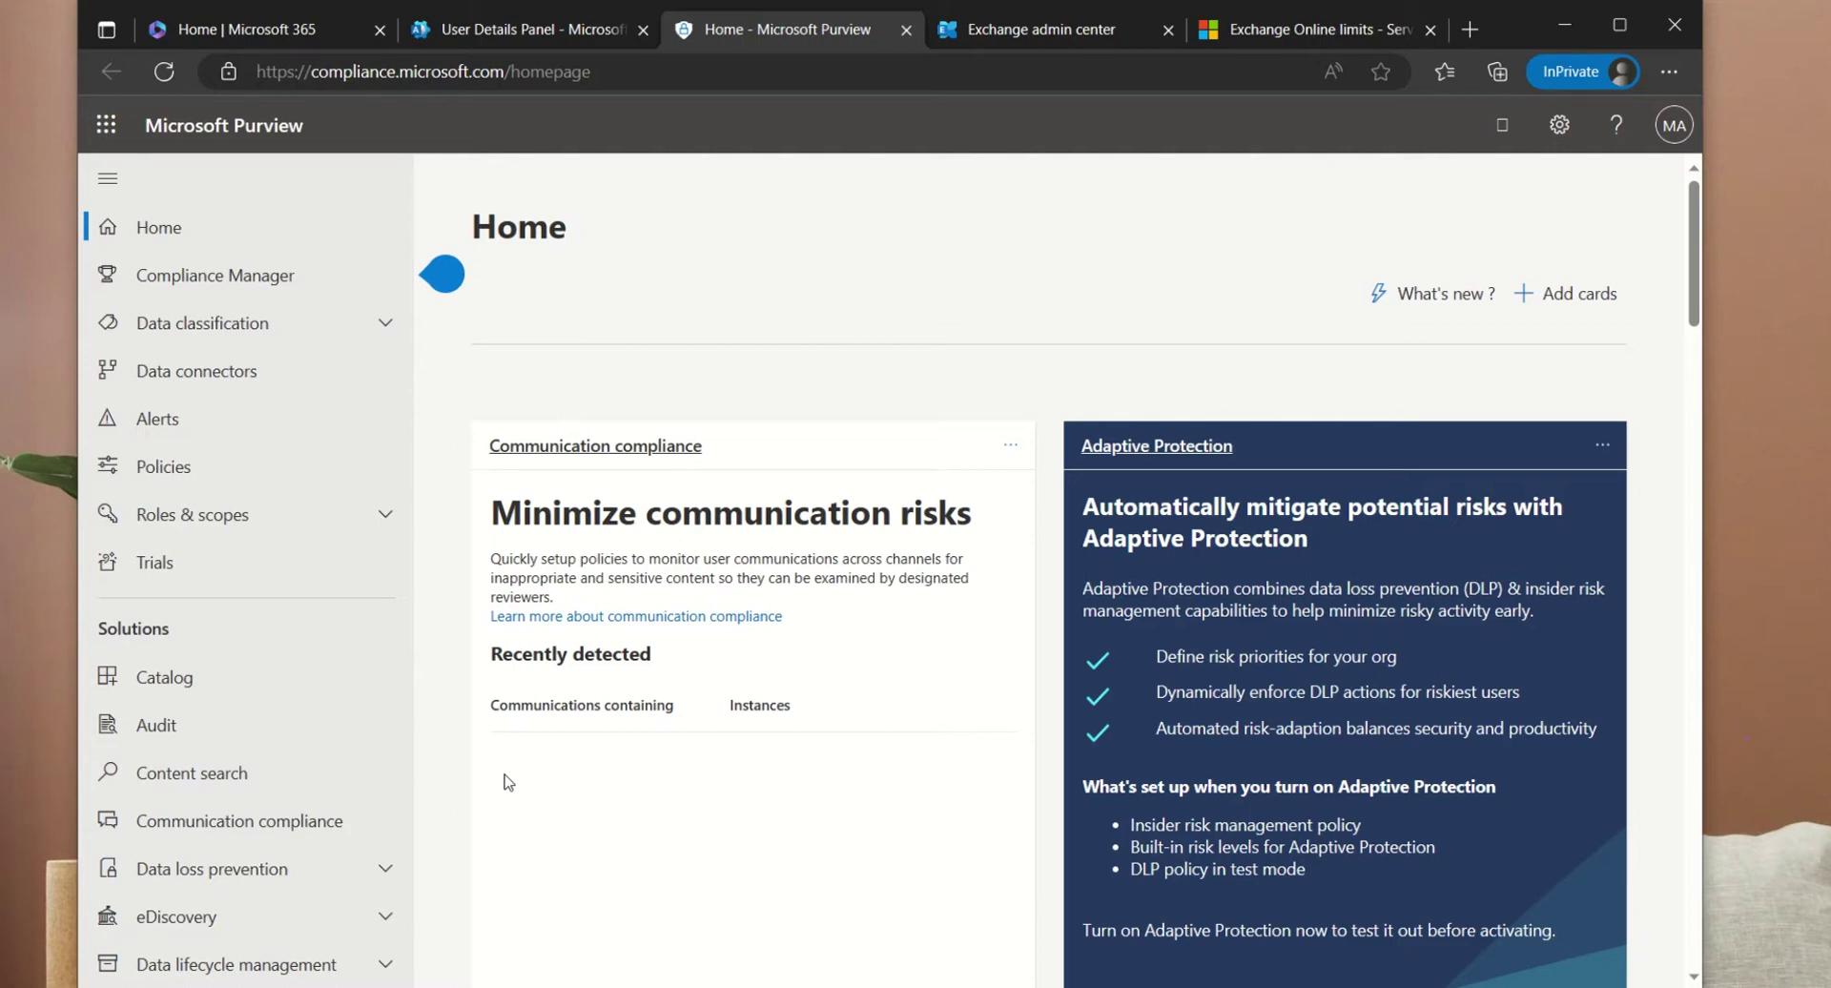
{"action": "scroll", "coordinate": [192, 707], "scroll_direction": "down", "scroll_amount": 5}
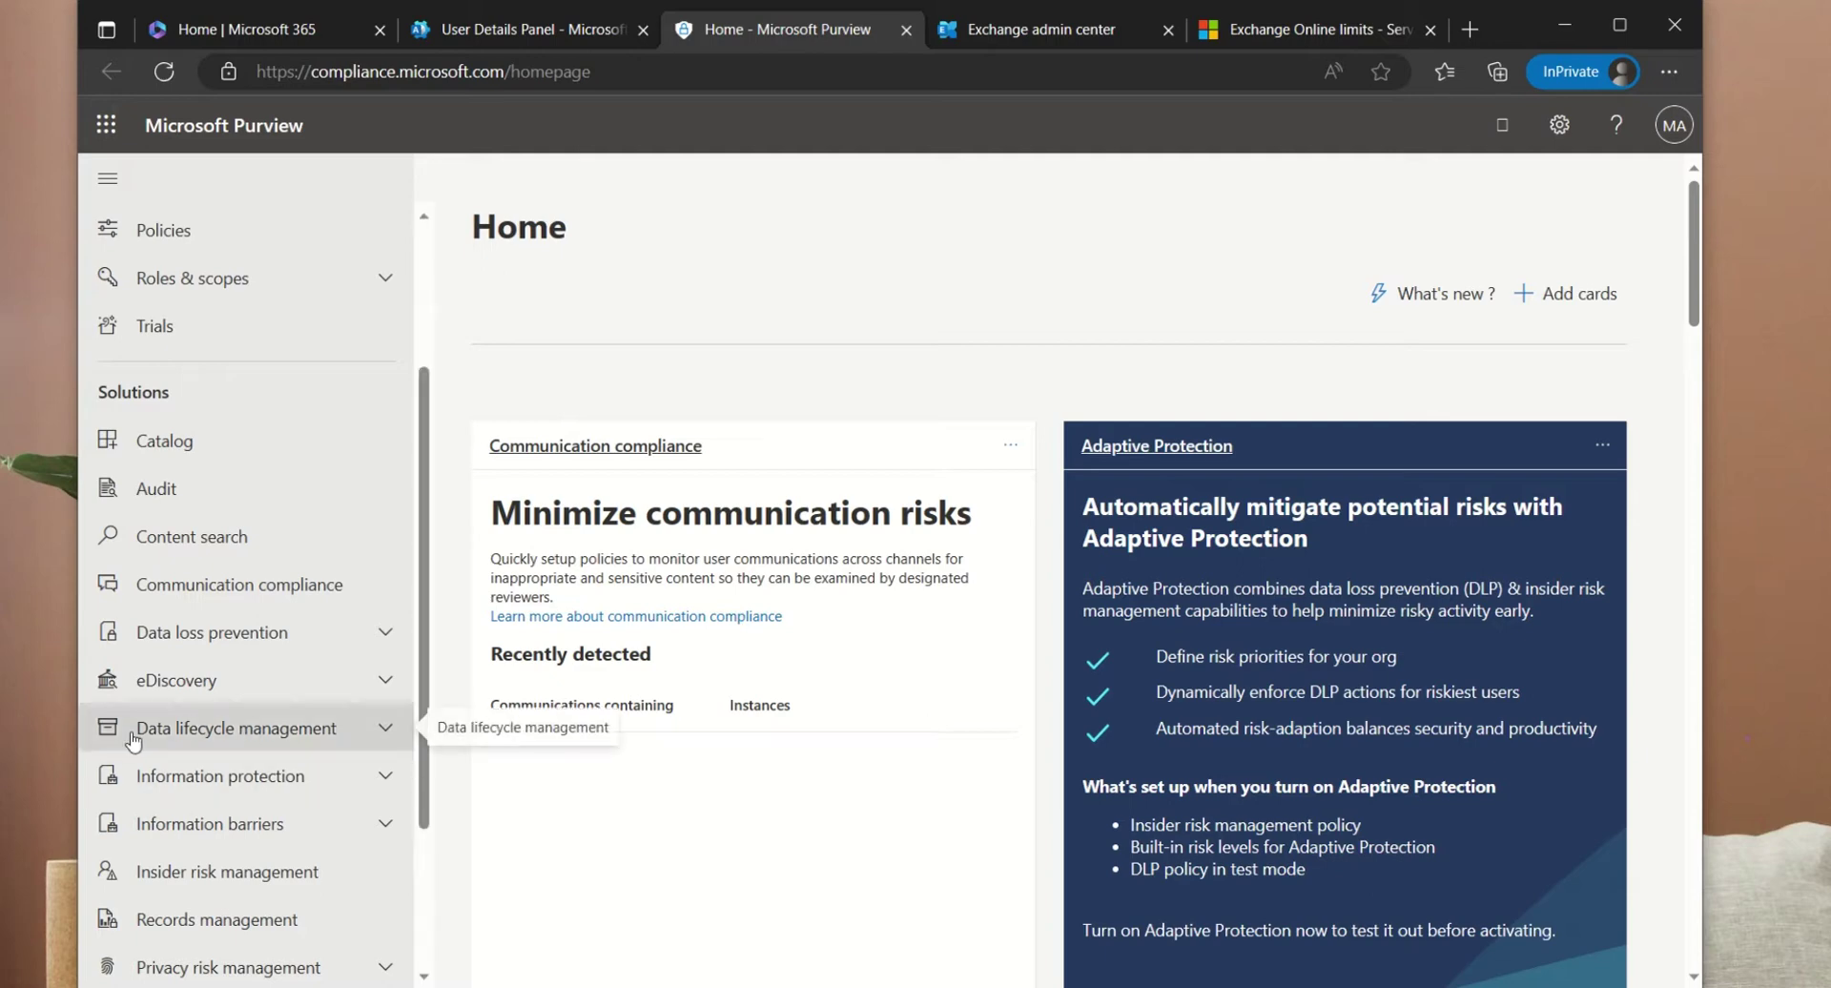
{"action": "left_click", "coordinate": [211, 739]}
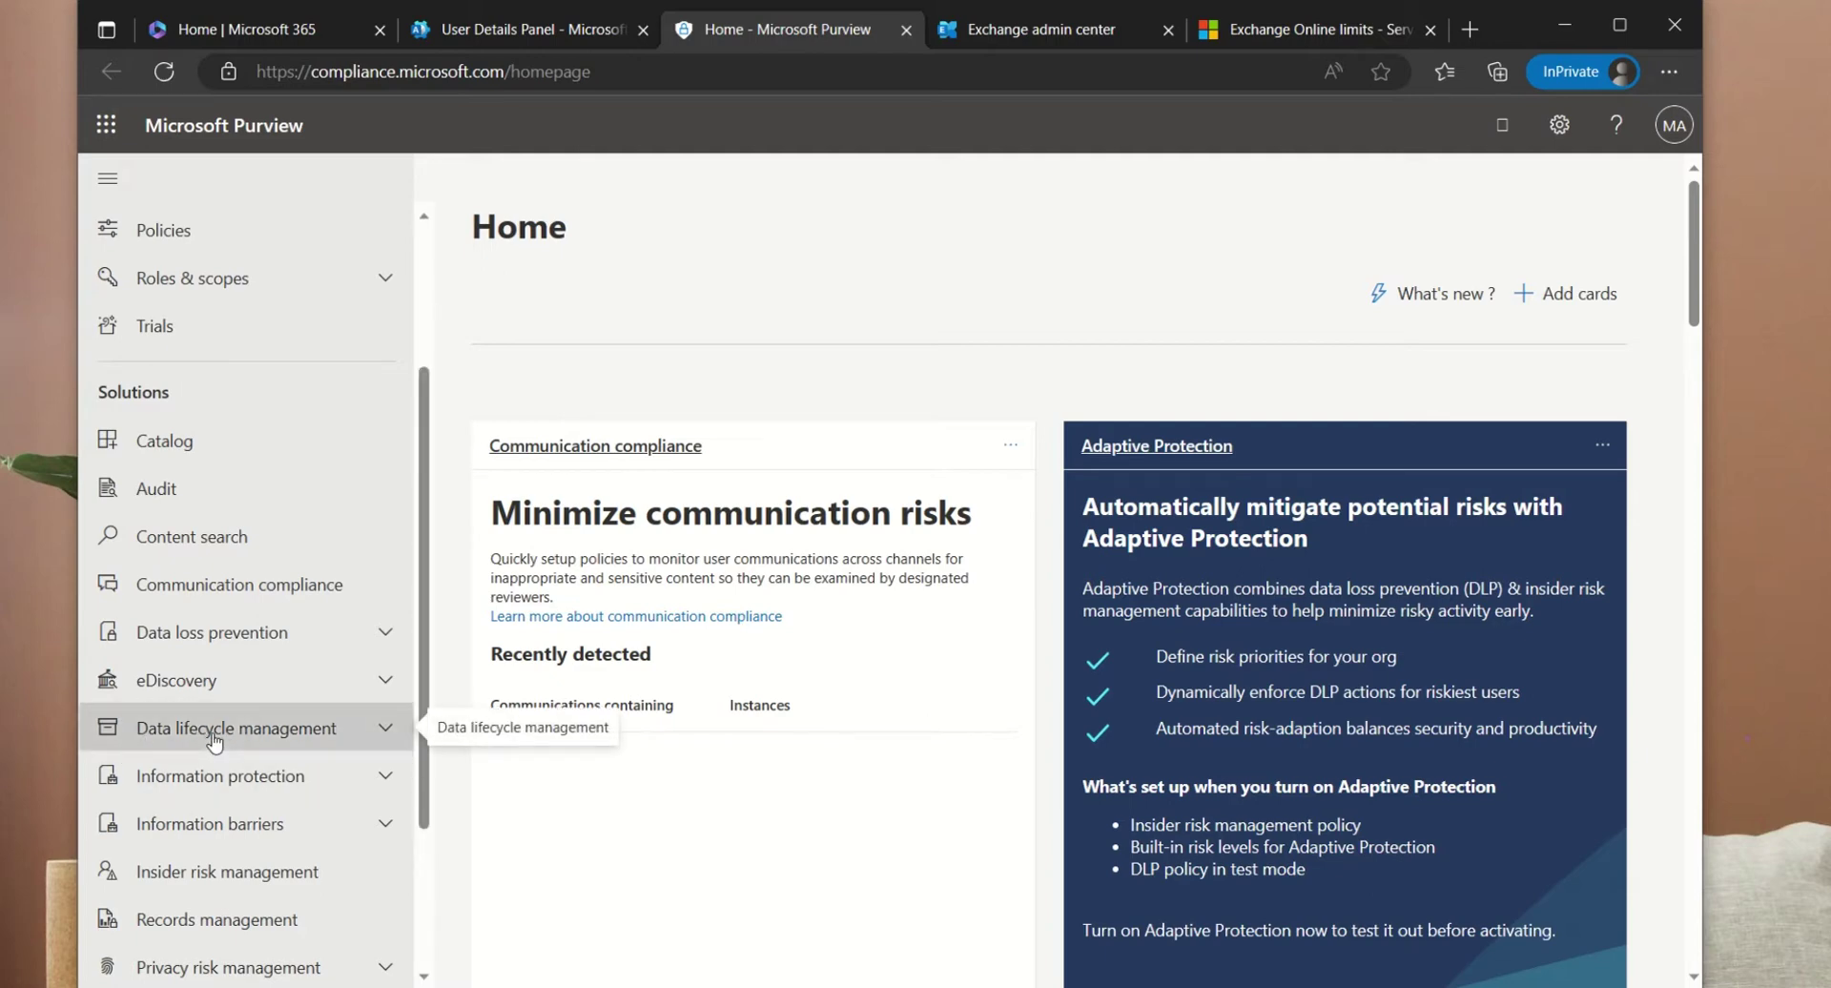
{"action": "scroll", "coordinate": [272, 658], "scroll_direction": "down", "scroll_amount": 1}
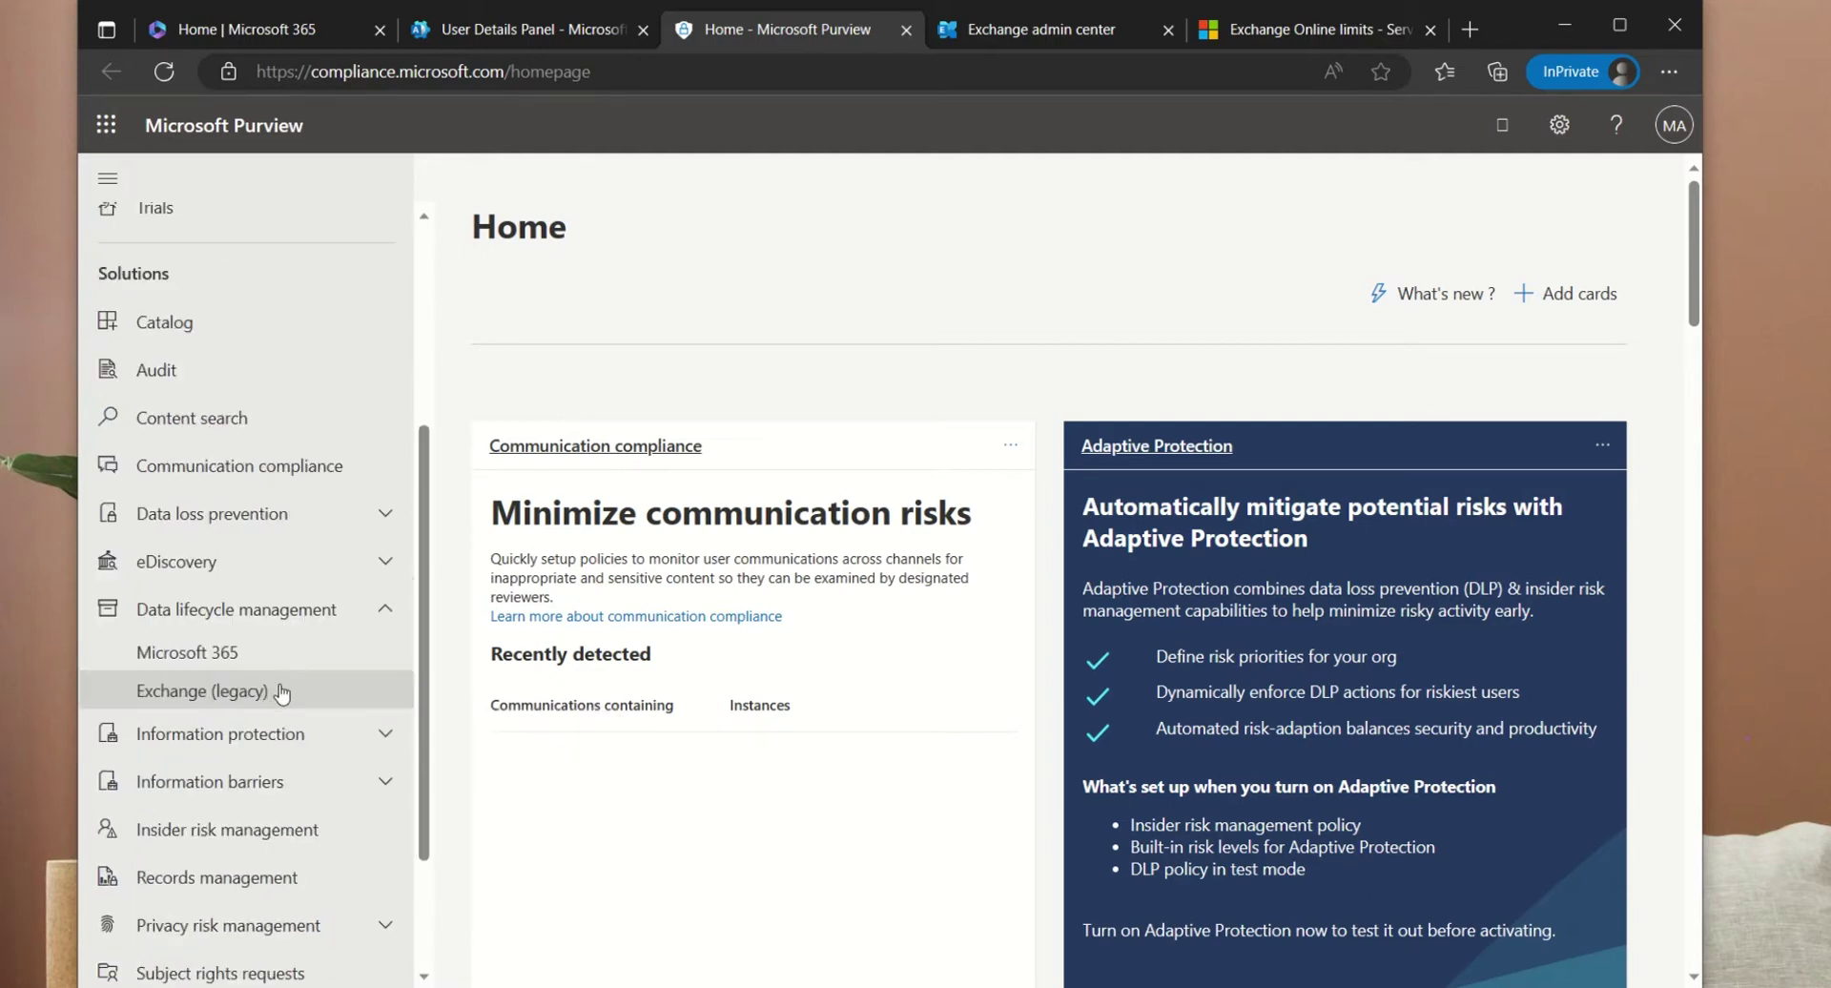
{"action": "left_click", "coordinate": [187, 703]}
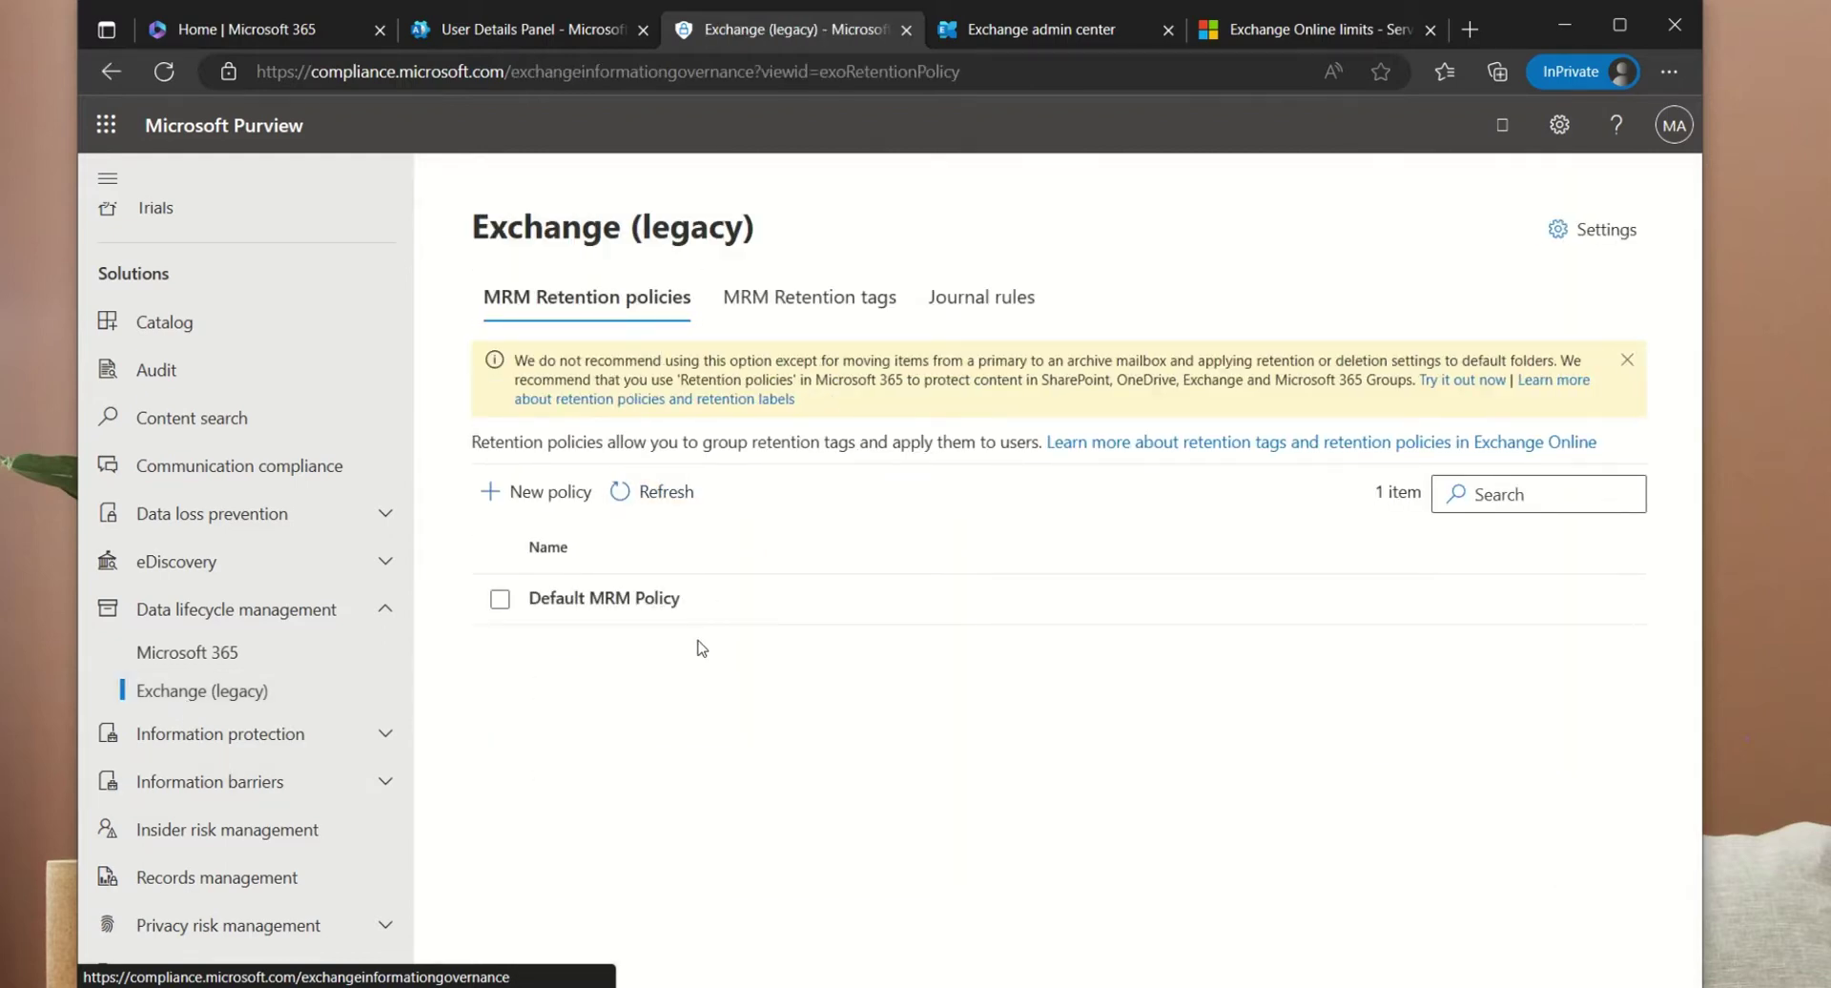
- Open the Default MRM Policy and review the retention tags it contains
{"action": "left_click", "coordinate": [658, 598]}
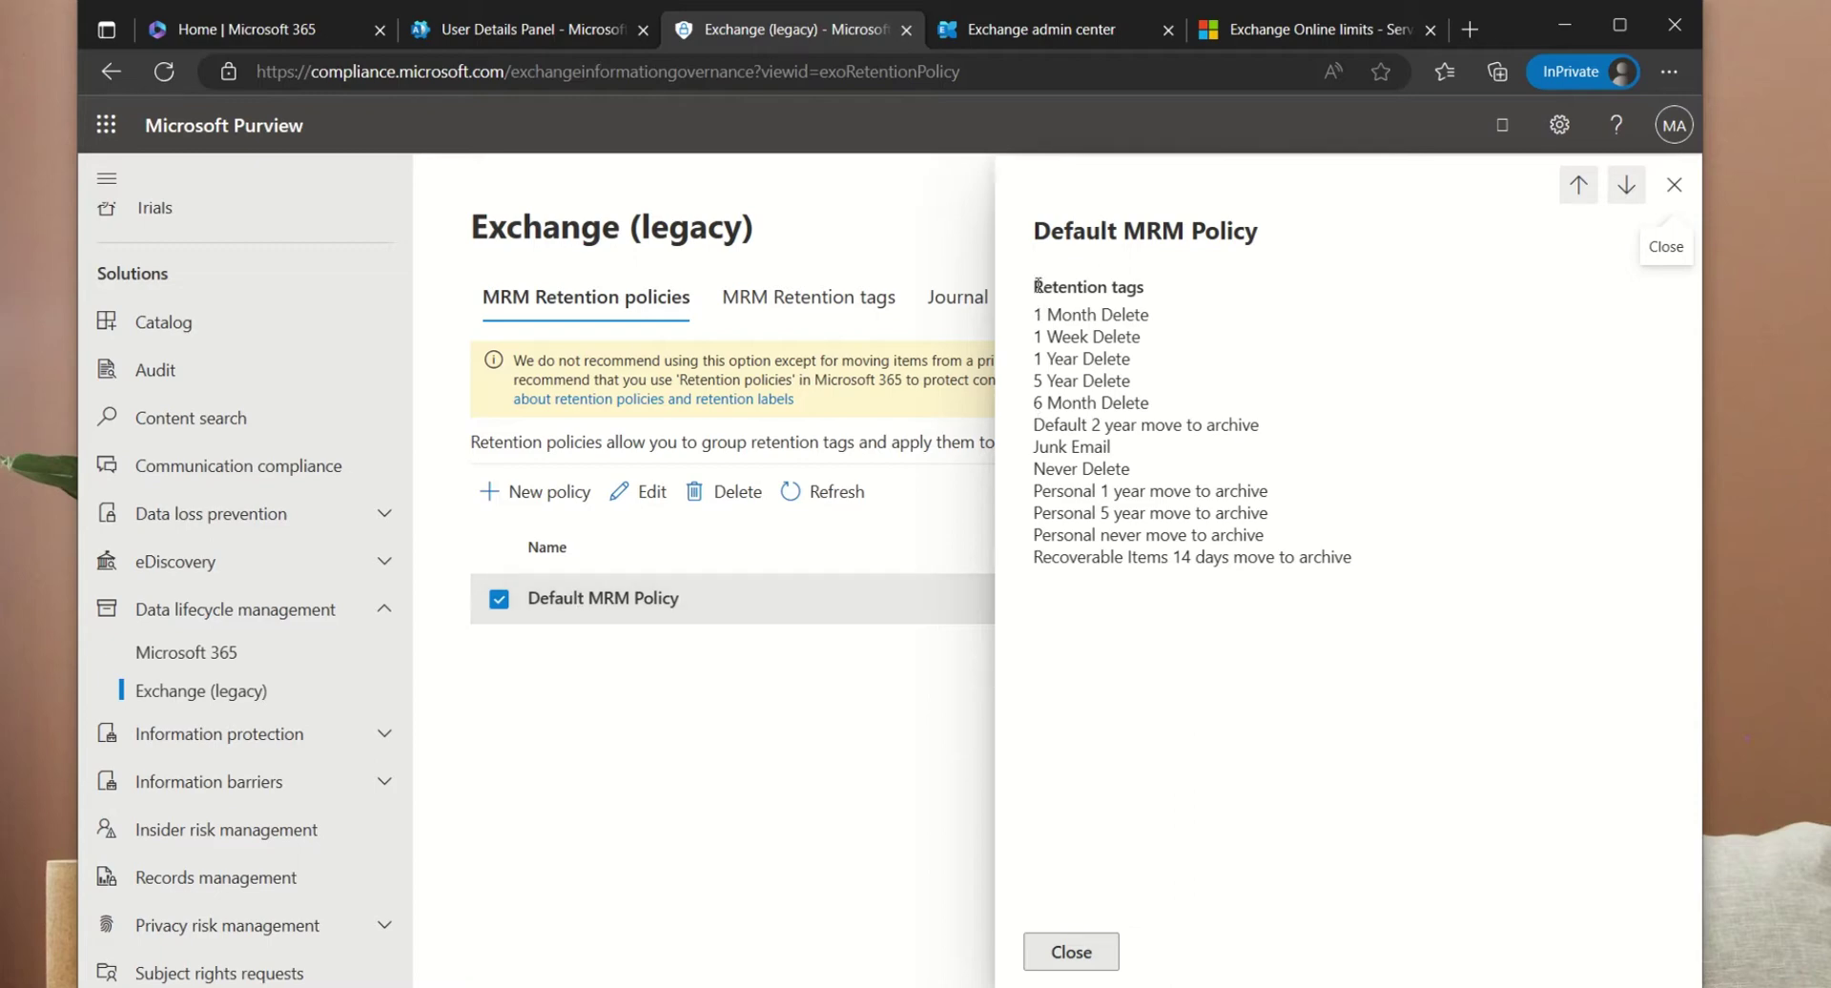
{"action": "left_click_drag", "start_coordinate": [1038, 286], "coordinate": [1352, 567]}
{"action": "left_click", "coordinate": [1303, 615]}
{"action": "left_click_drag", "start_coordinate": [1352, 560], "coordinate": [1027, 312]}
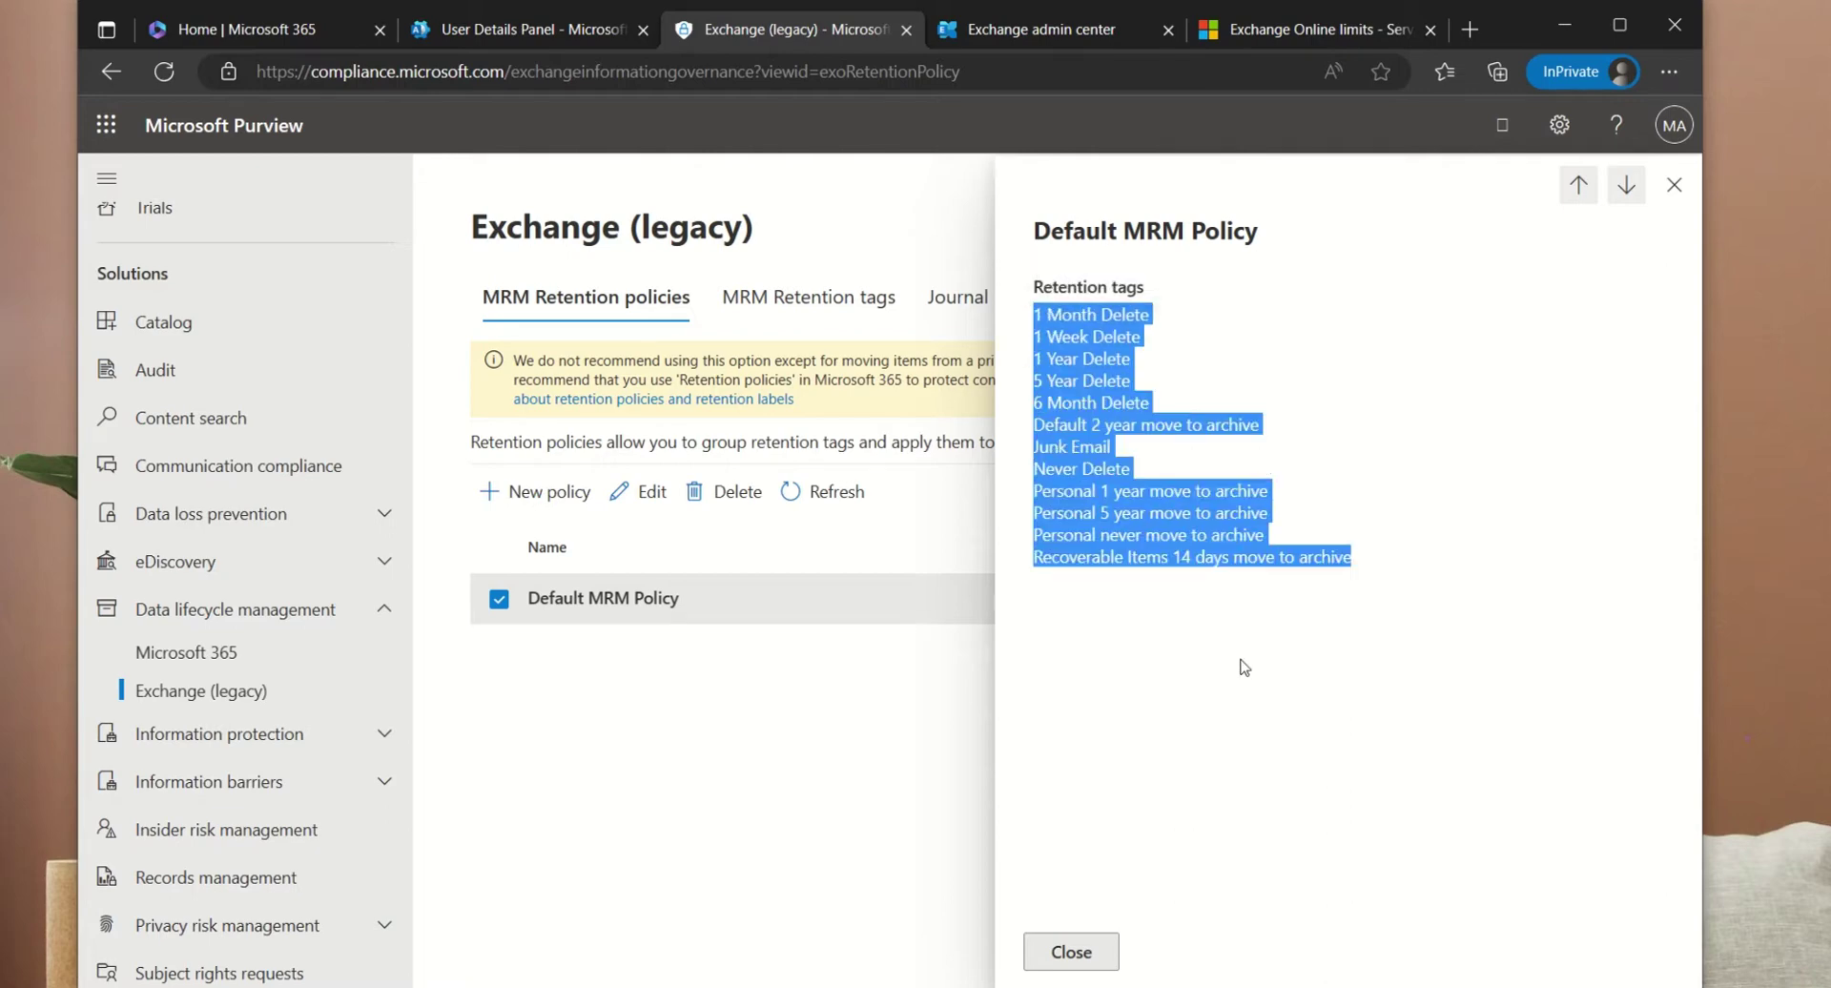
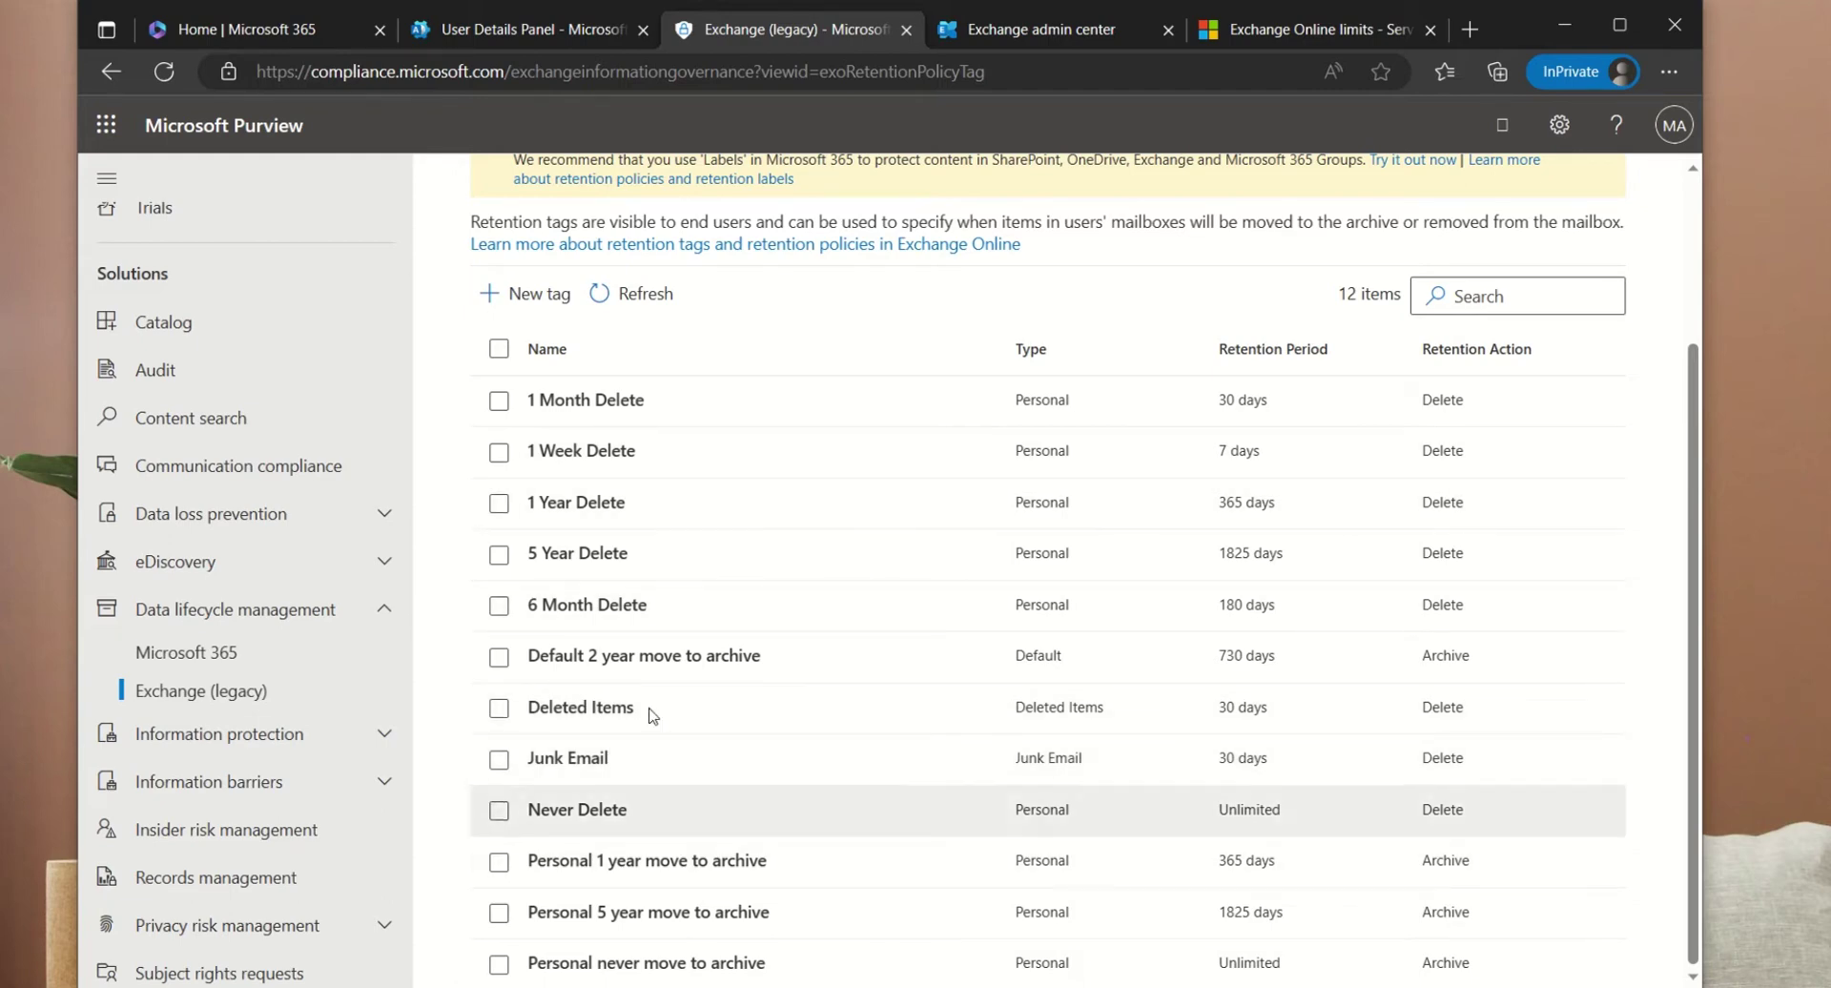
- Start a new MRM retention tag named "Test tag" with the description "3days move to archive", and continue to the application method
{"action": "left_click", "coordinate": [527, 299]}
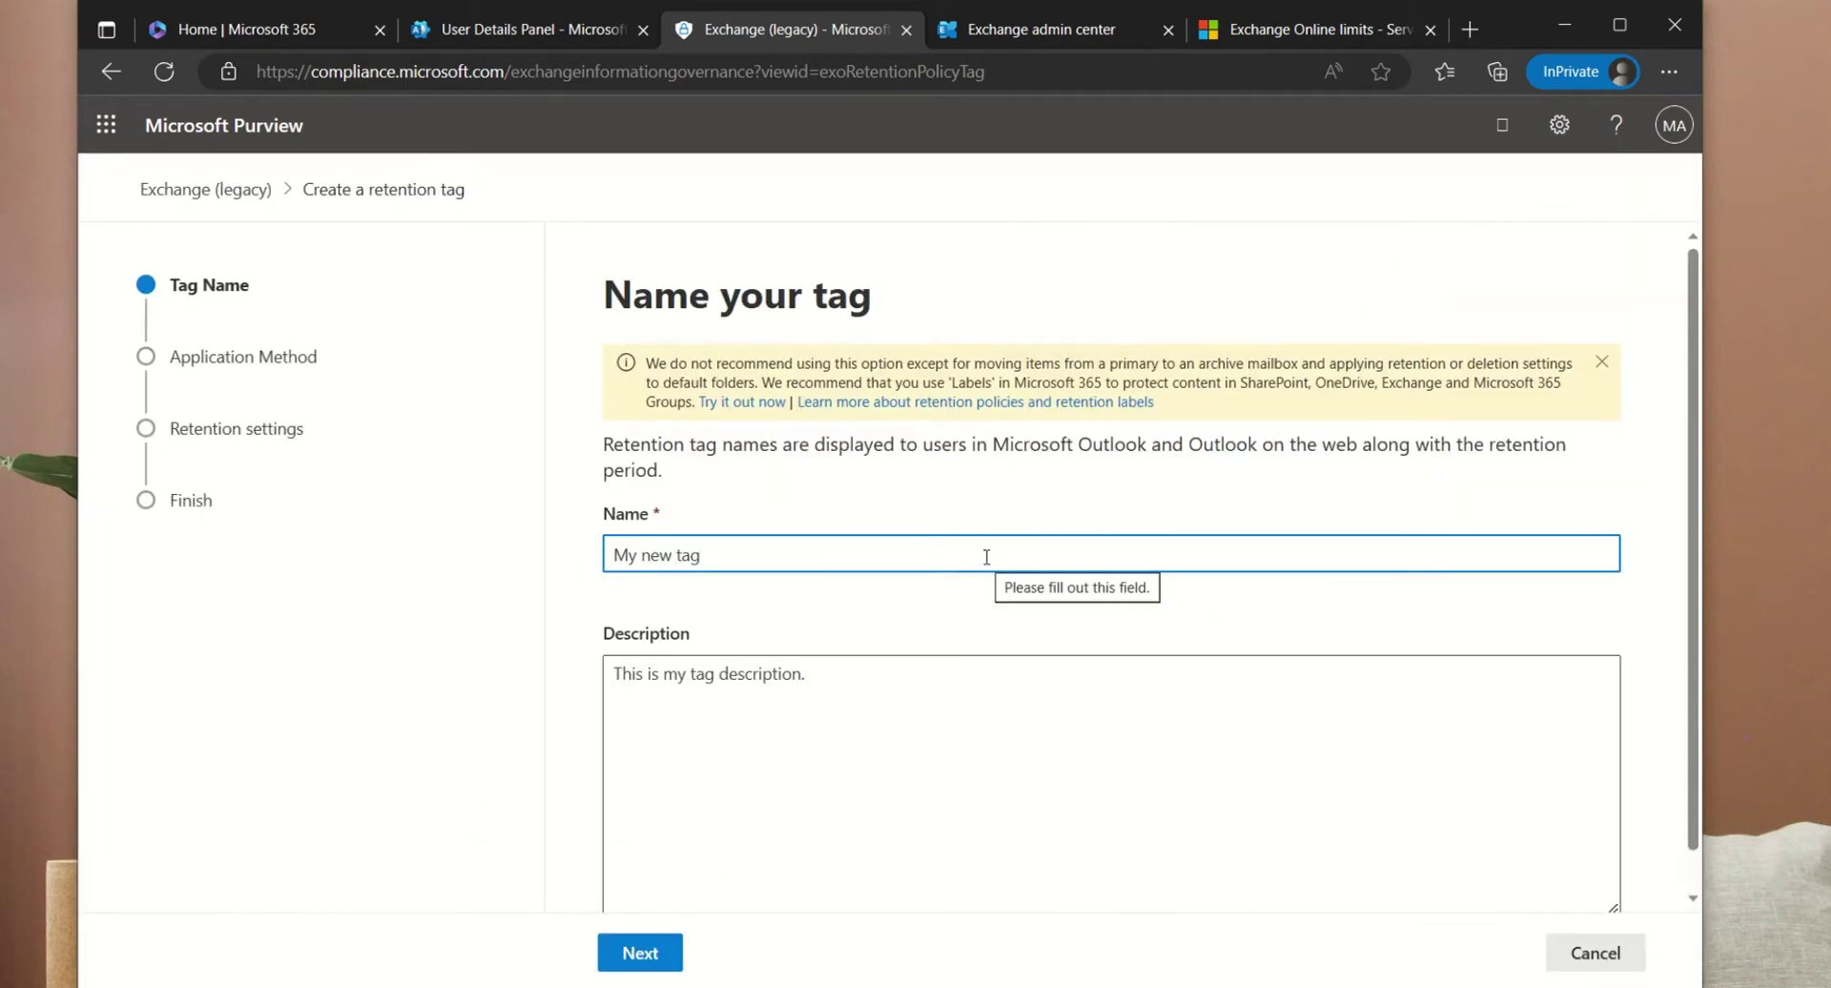
{"action": "left_click", "coordinate": [985, 557]}
{"action": "type", "text": "T"}
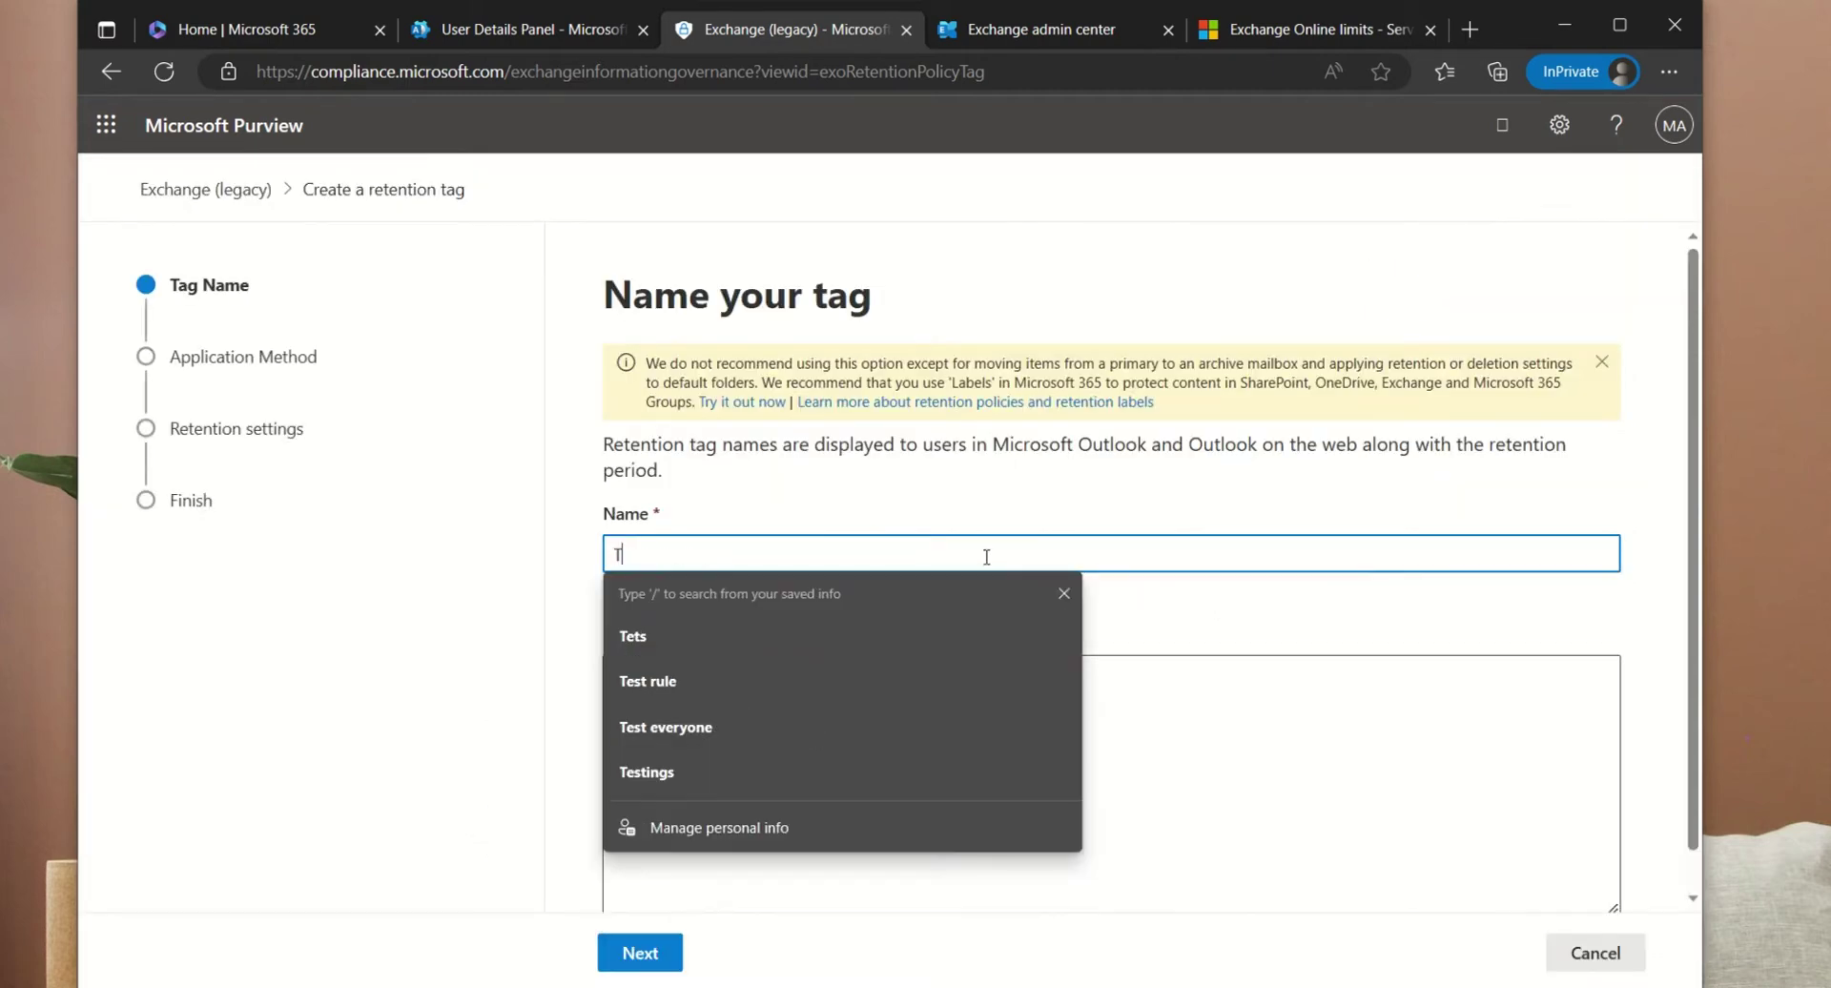
{"action": "type", "text": "est tag"}
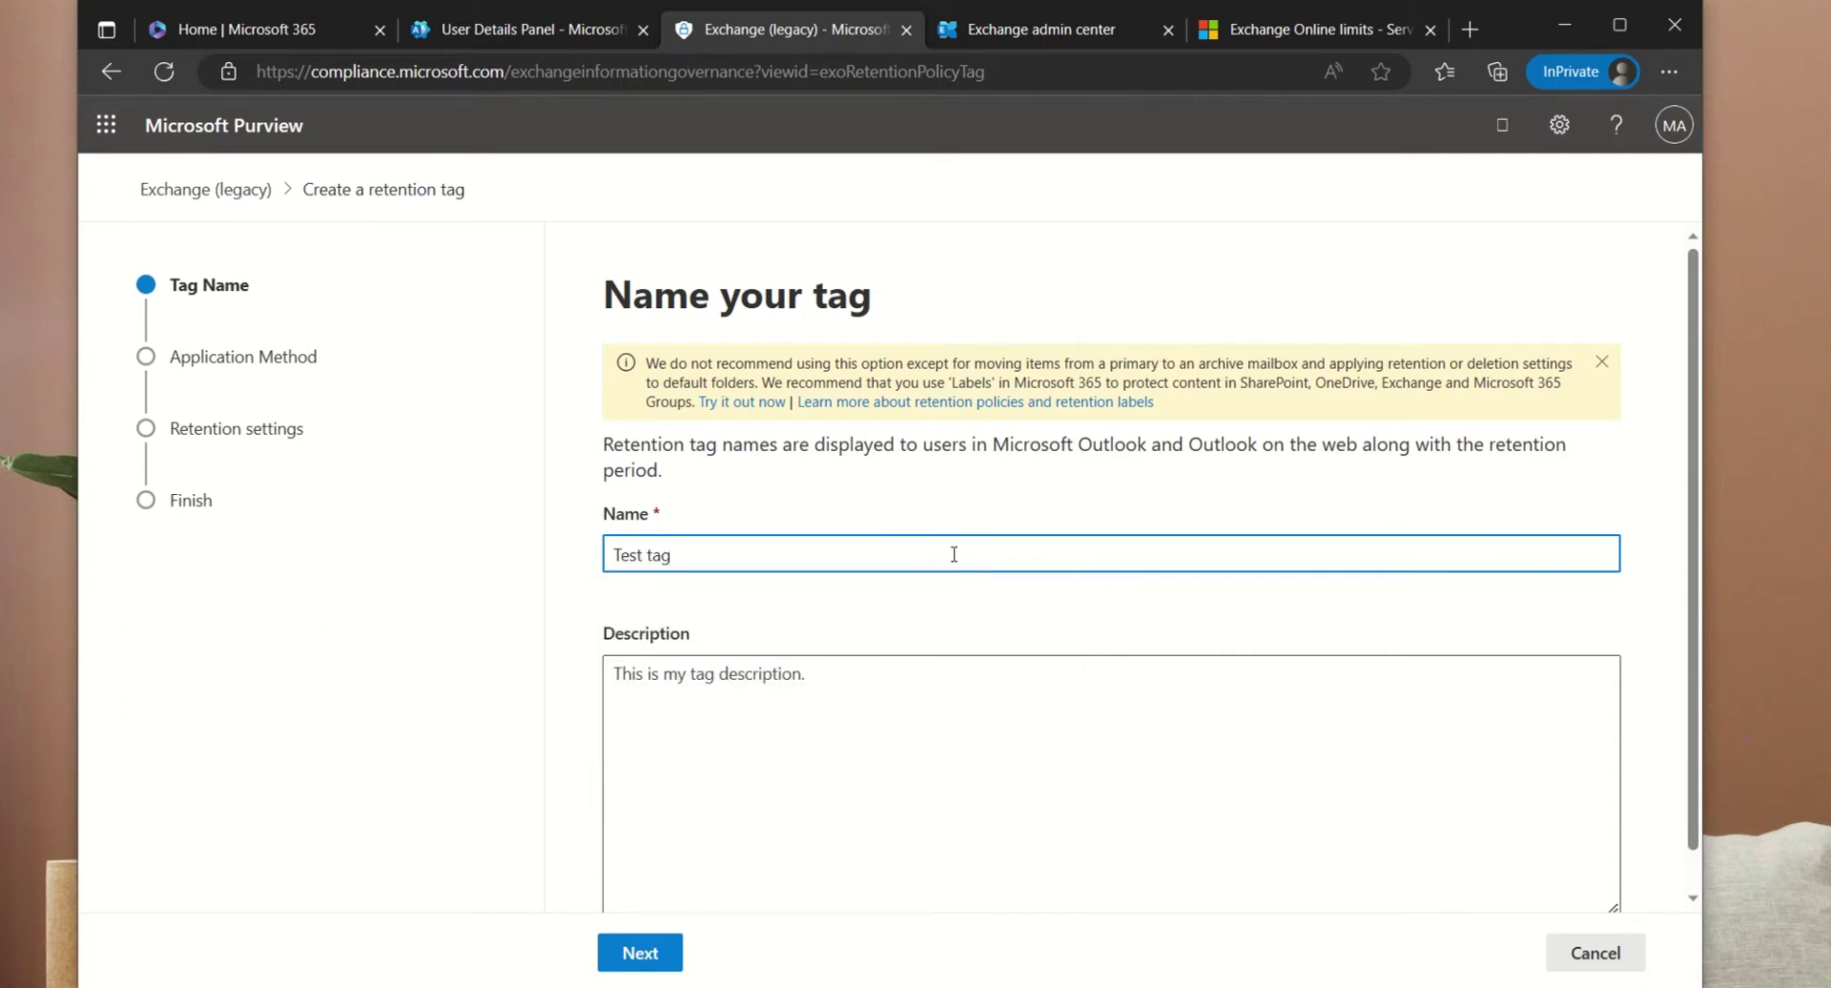
{"action": "scroll", "coordinate": [956, 552], "scroll_direction": "down", "scroll_amount": 1}
{"action": "left_click", "coordinate": [818, 660]}
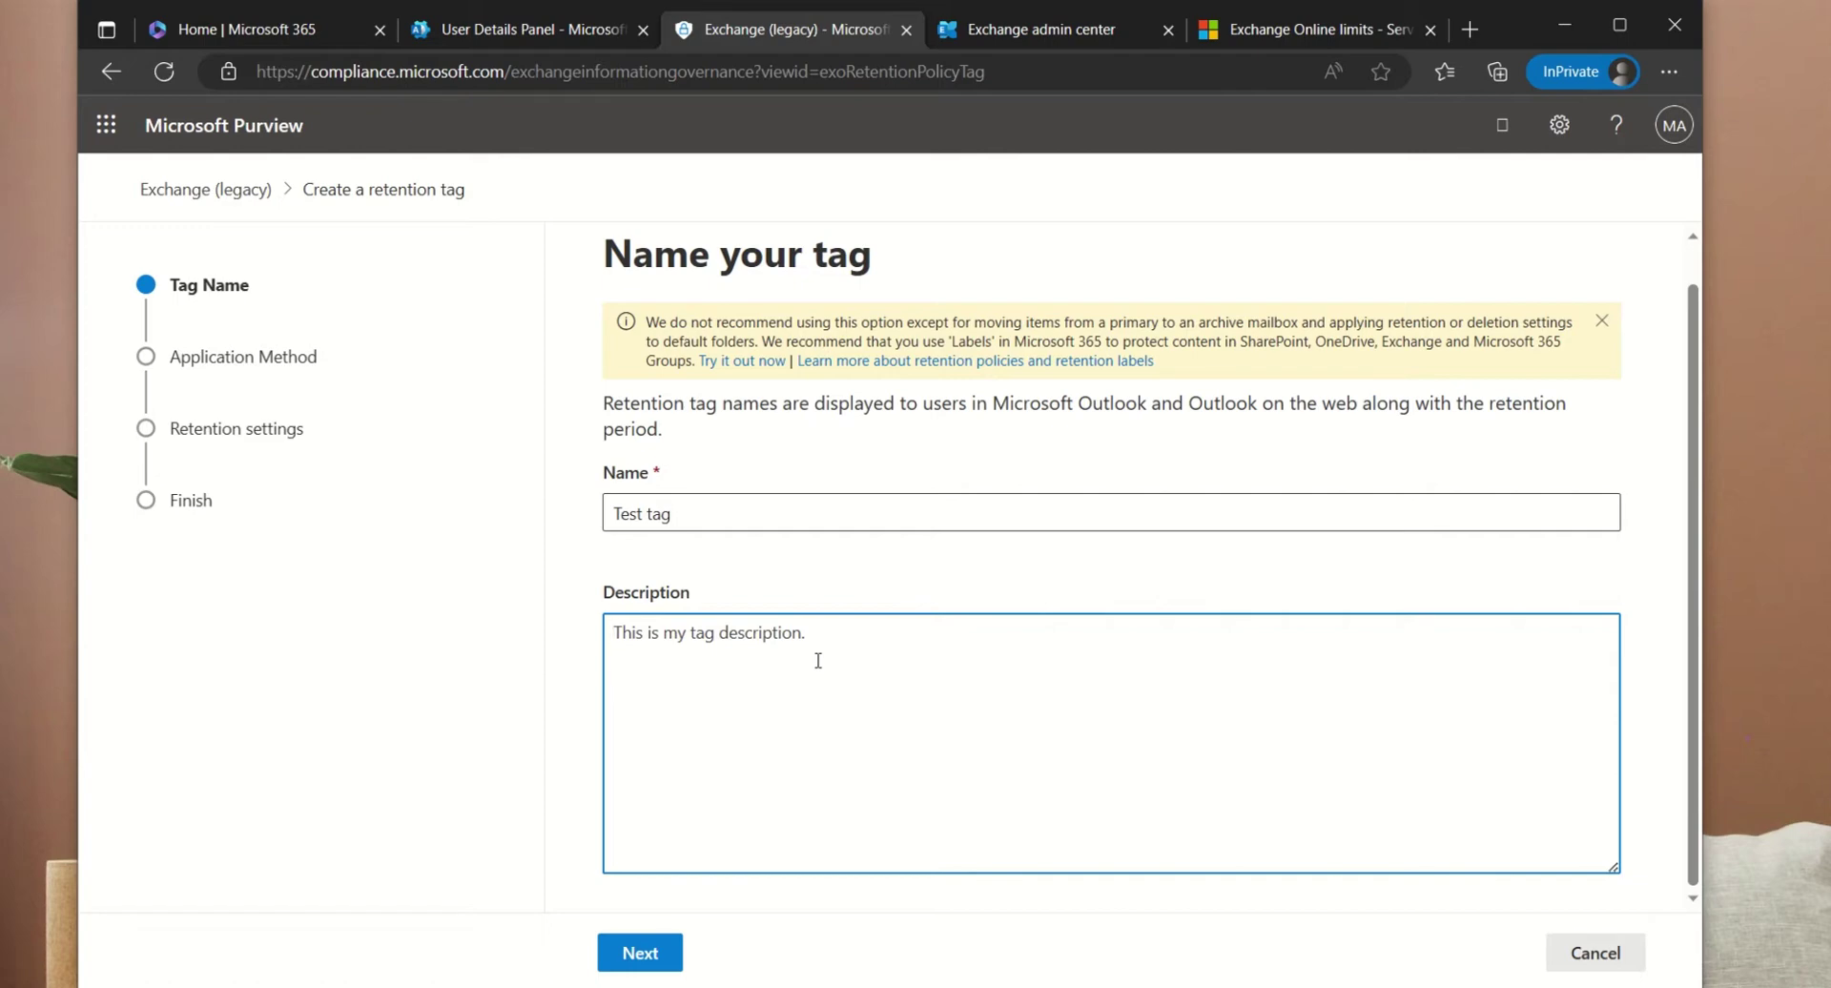
{"action": "type", "text": "3"}
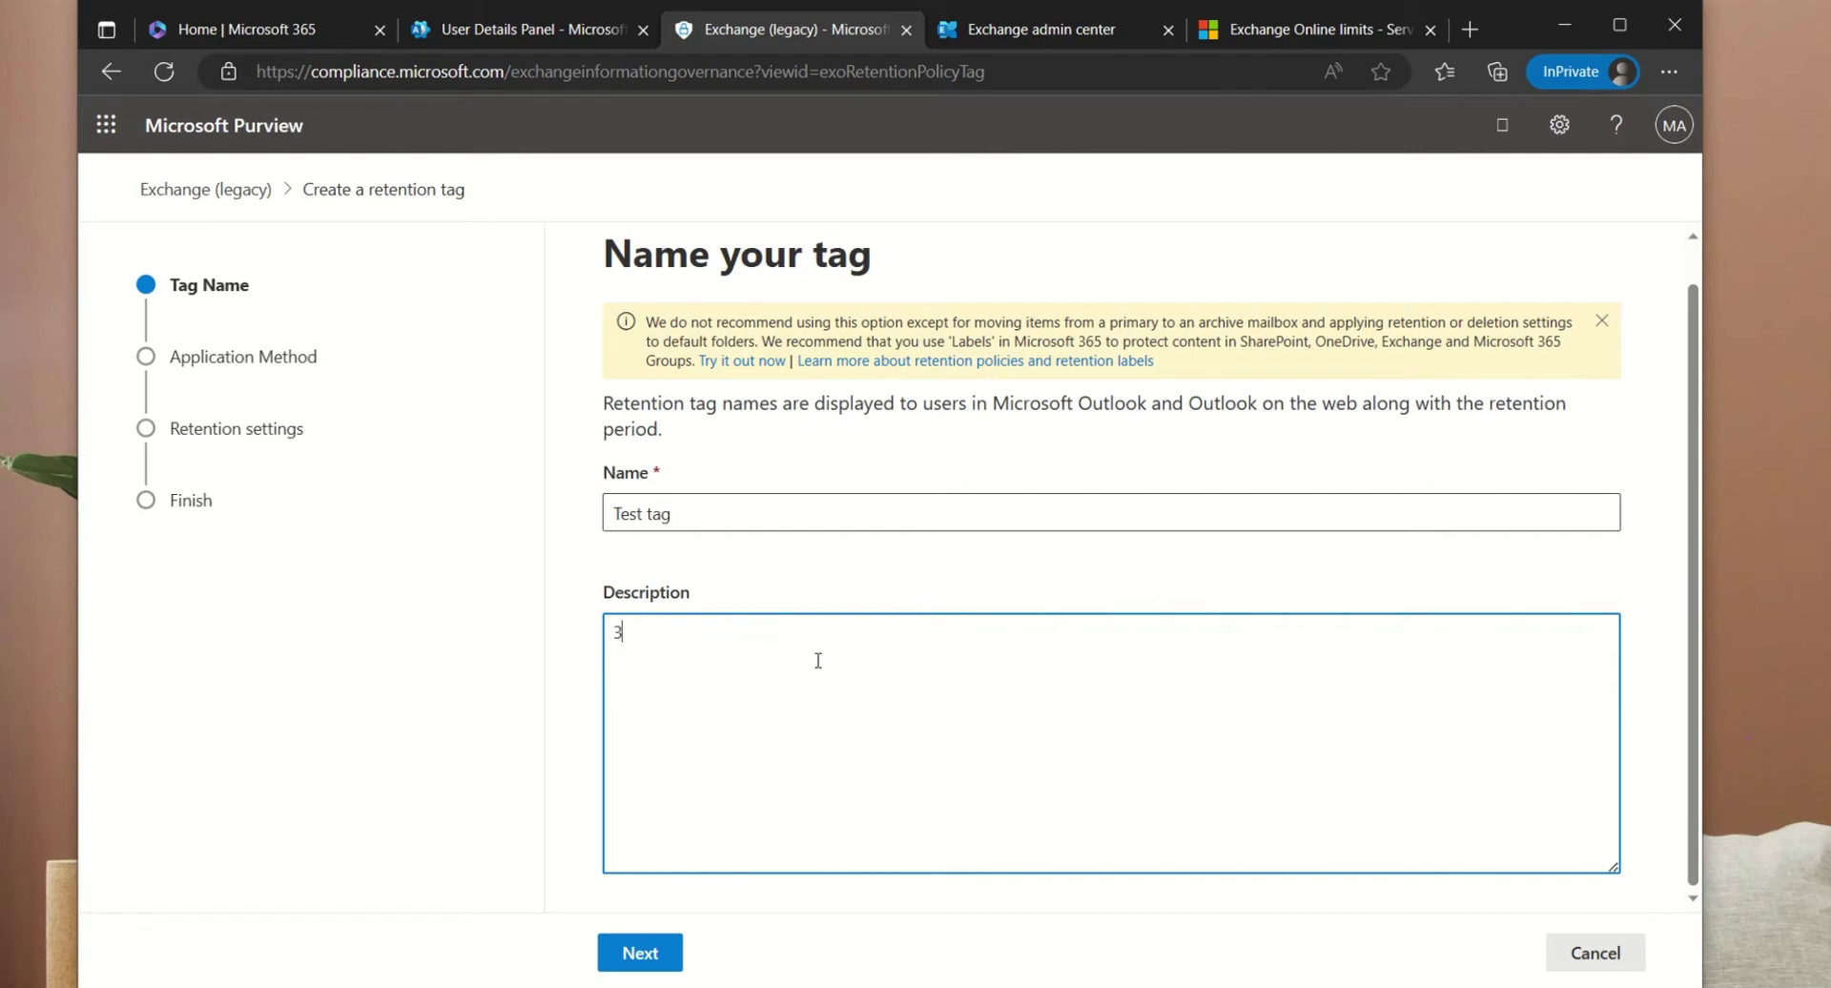
{"action": "type", "text": "days move to archive"}
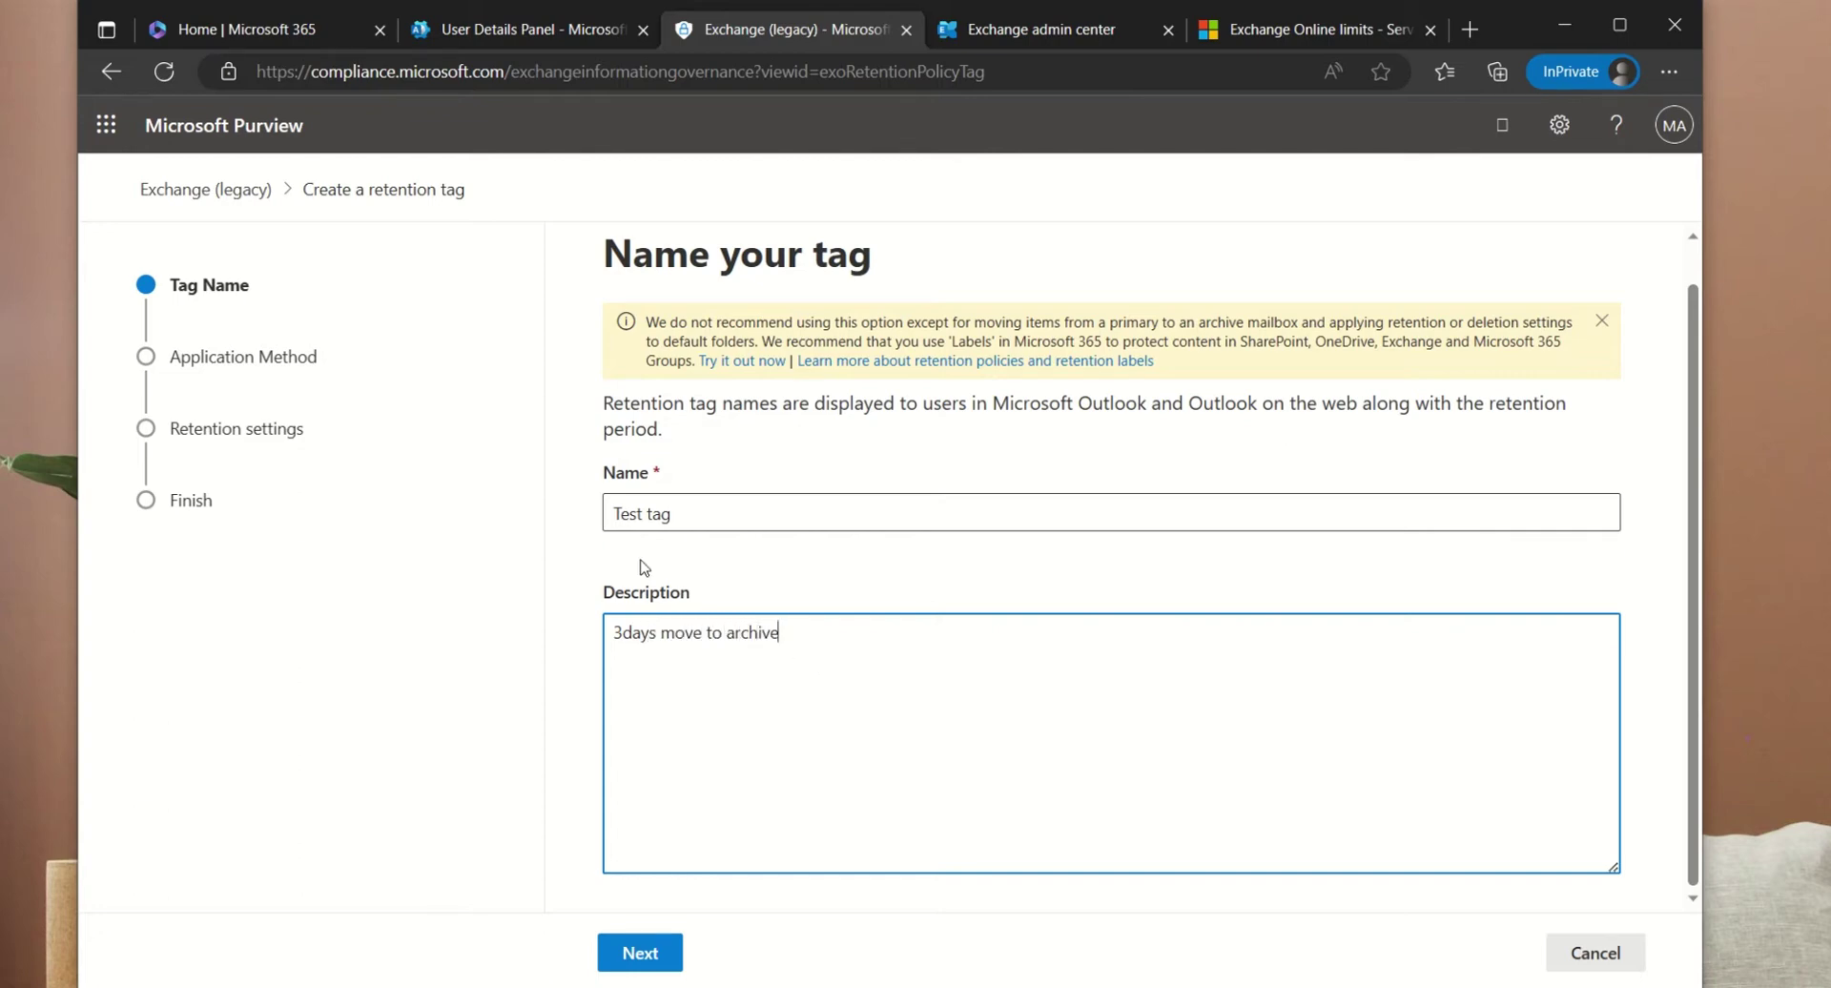
{"action": "left_click", "coordinate": [628, 954]}
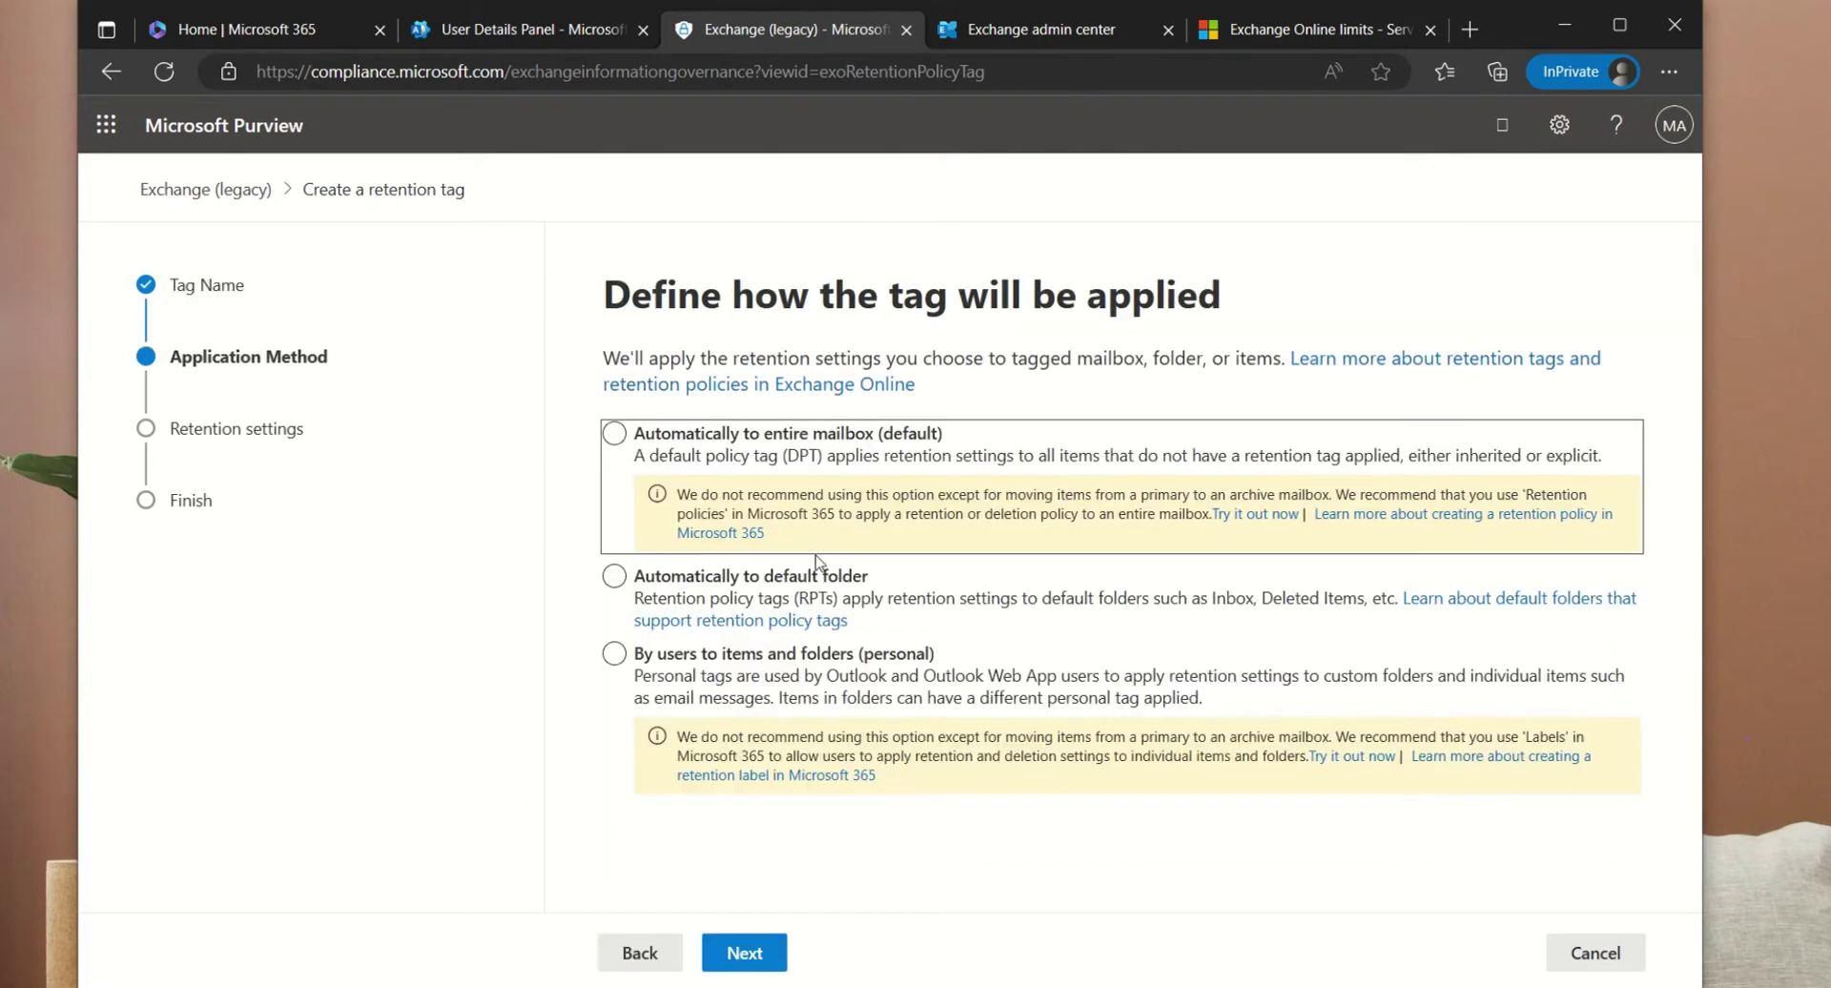
- Compare the tag's application methods, including the folder choices for applying it automatically to a default folder
{"action": "left_click", "coordinate": [792, 652]}
{"action": "left_click", "coordinate": [1082, 428]}
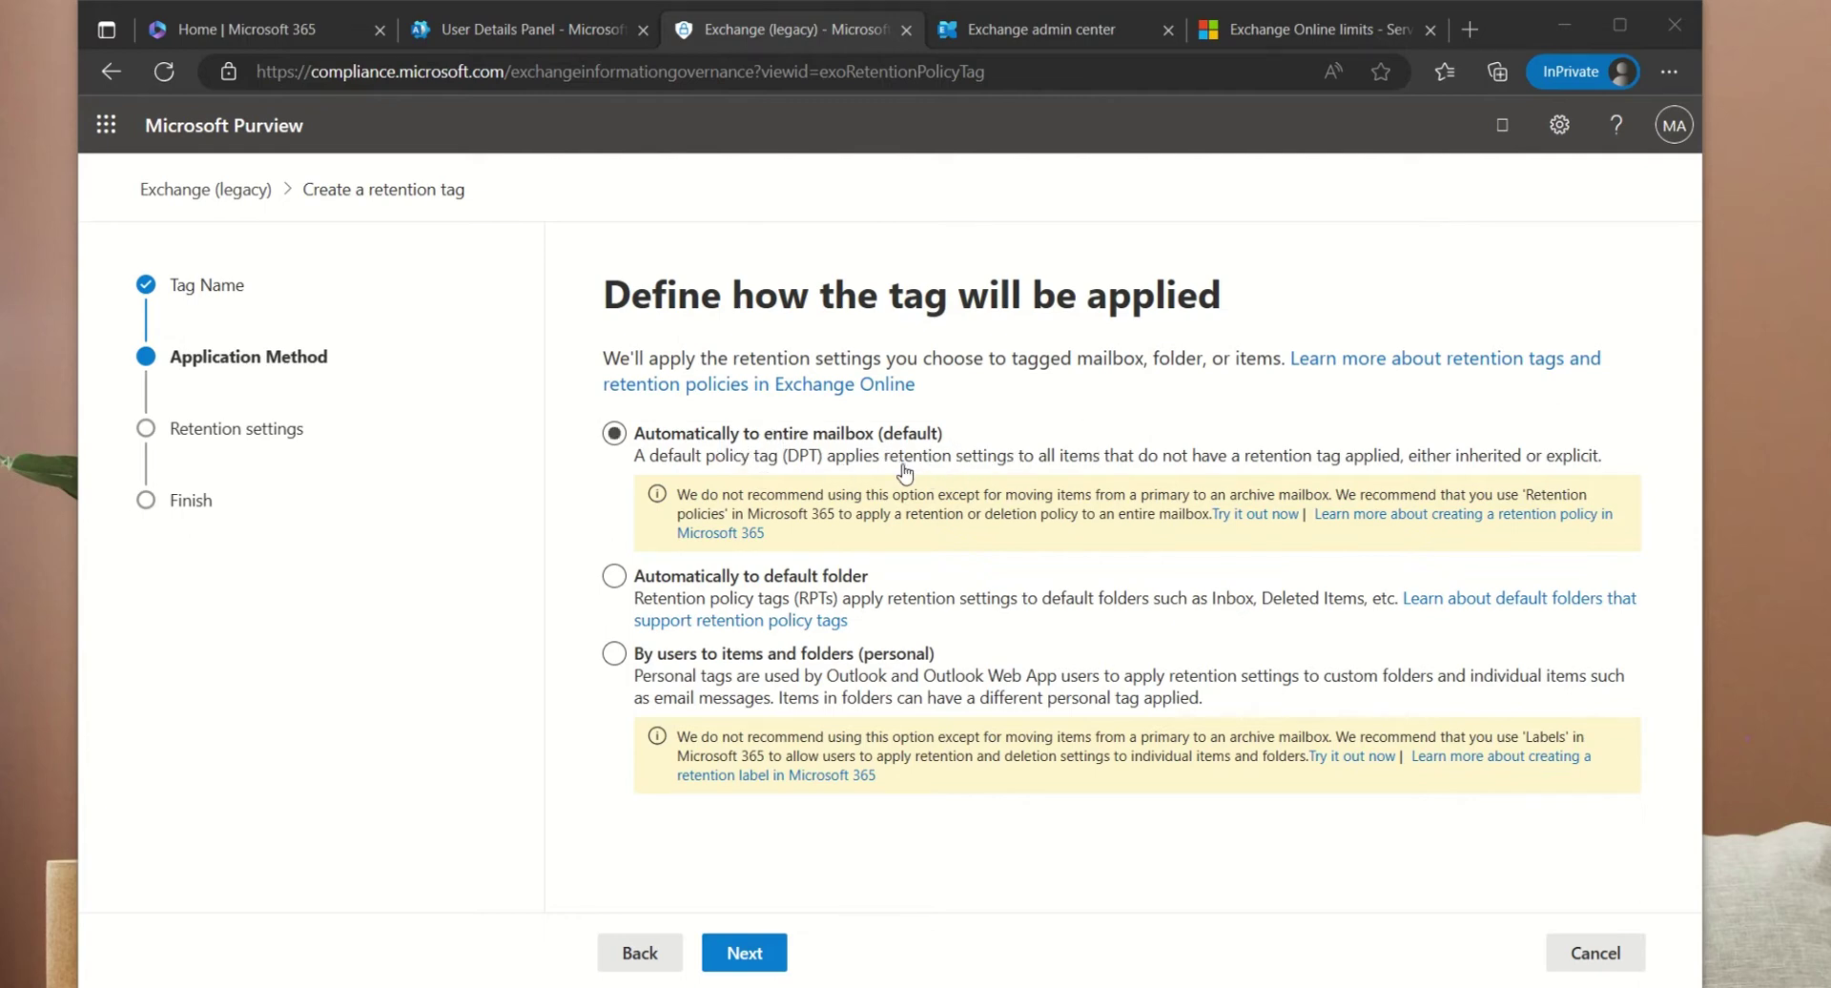
{"action": "left_click", "coordinate": [869, 615]}
{"action": "left_click", "coordinate": [616, 577]}
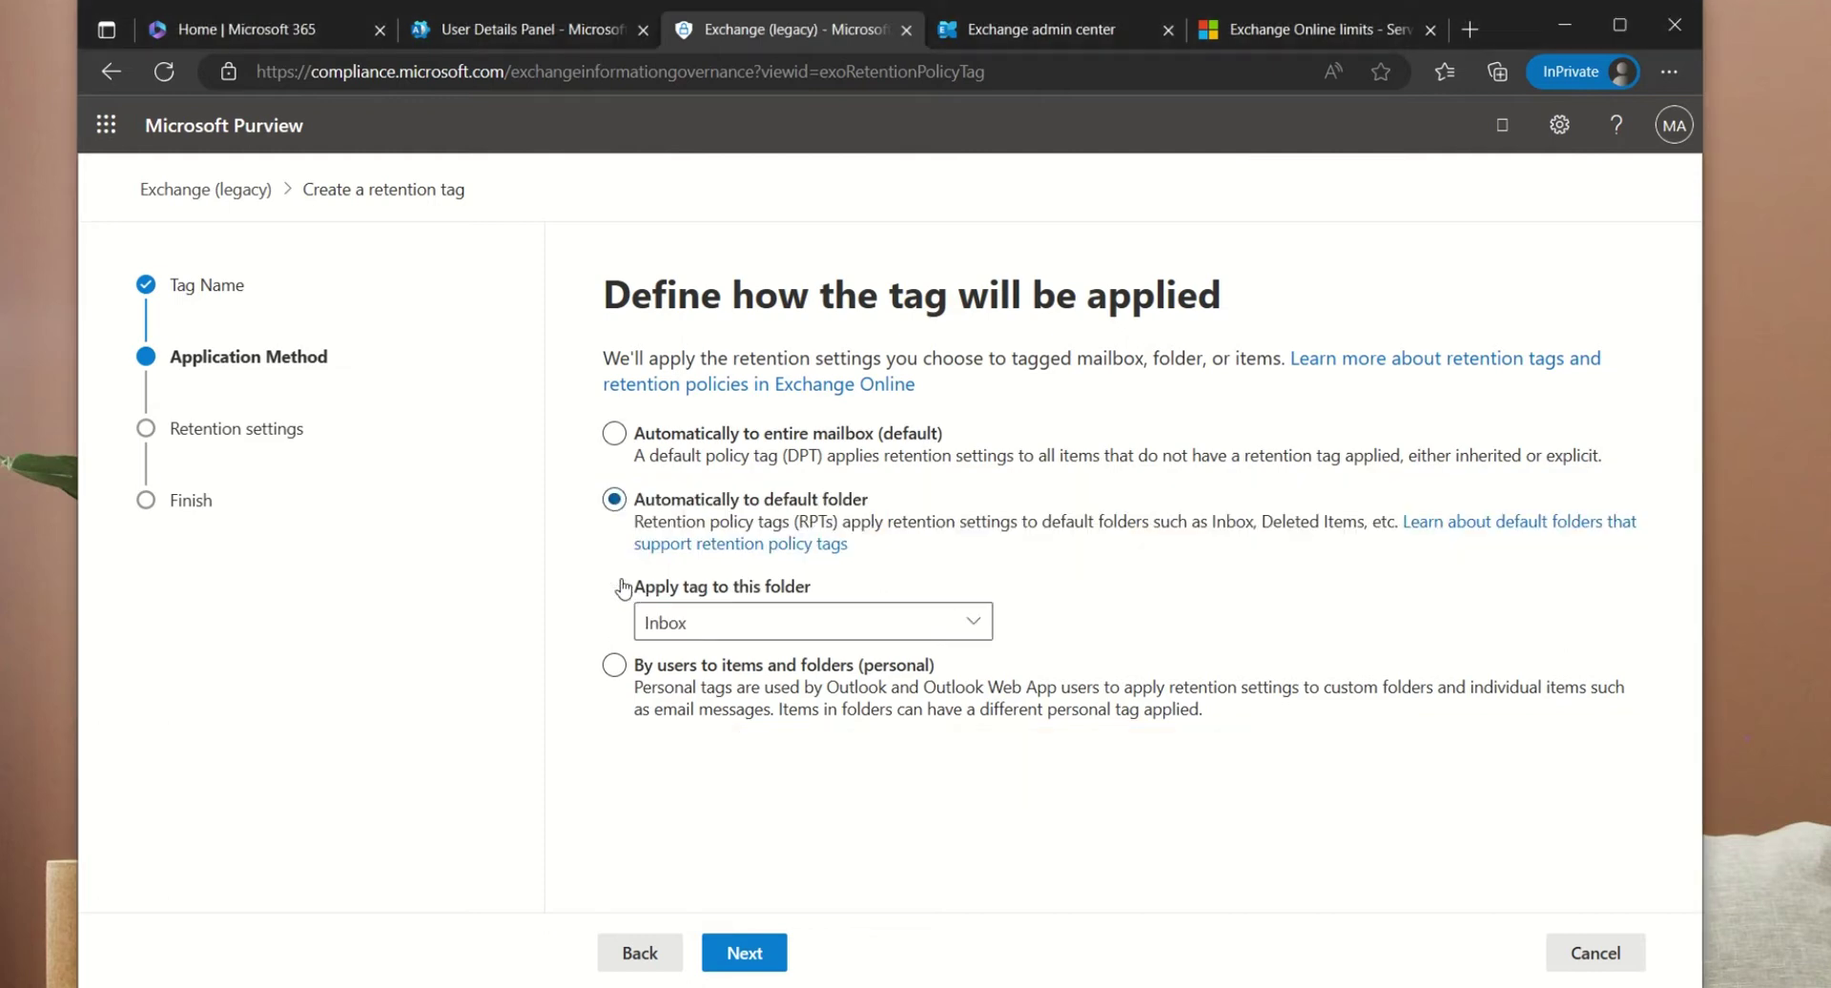
{"action": "left_click", "coordinate": [931, 623]}
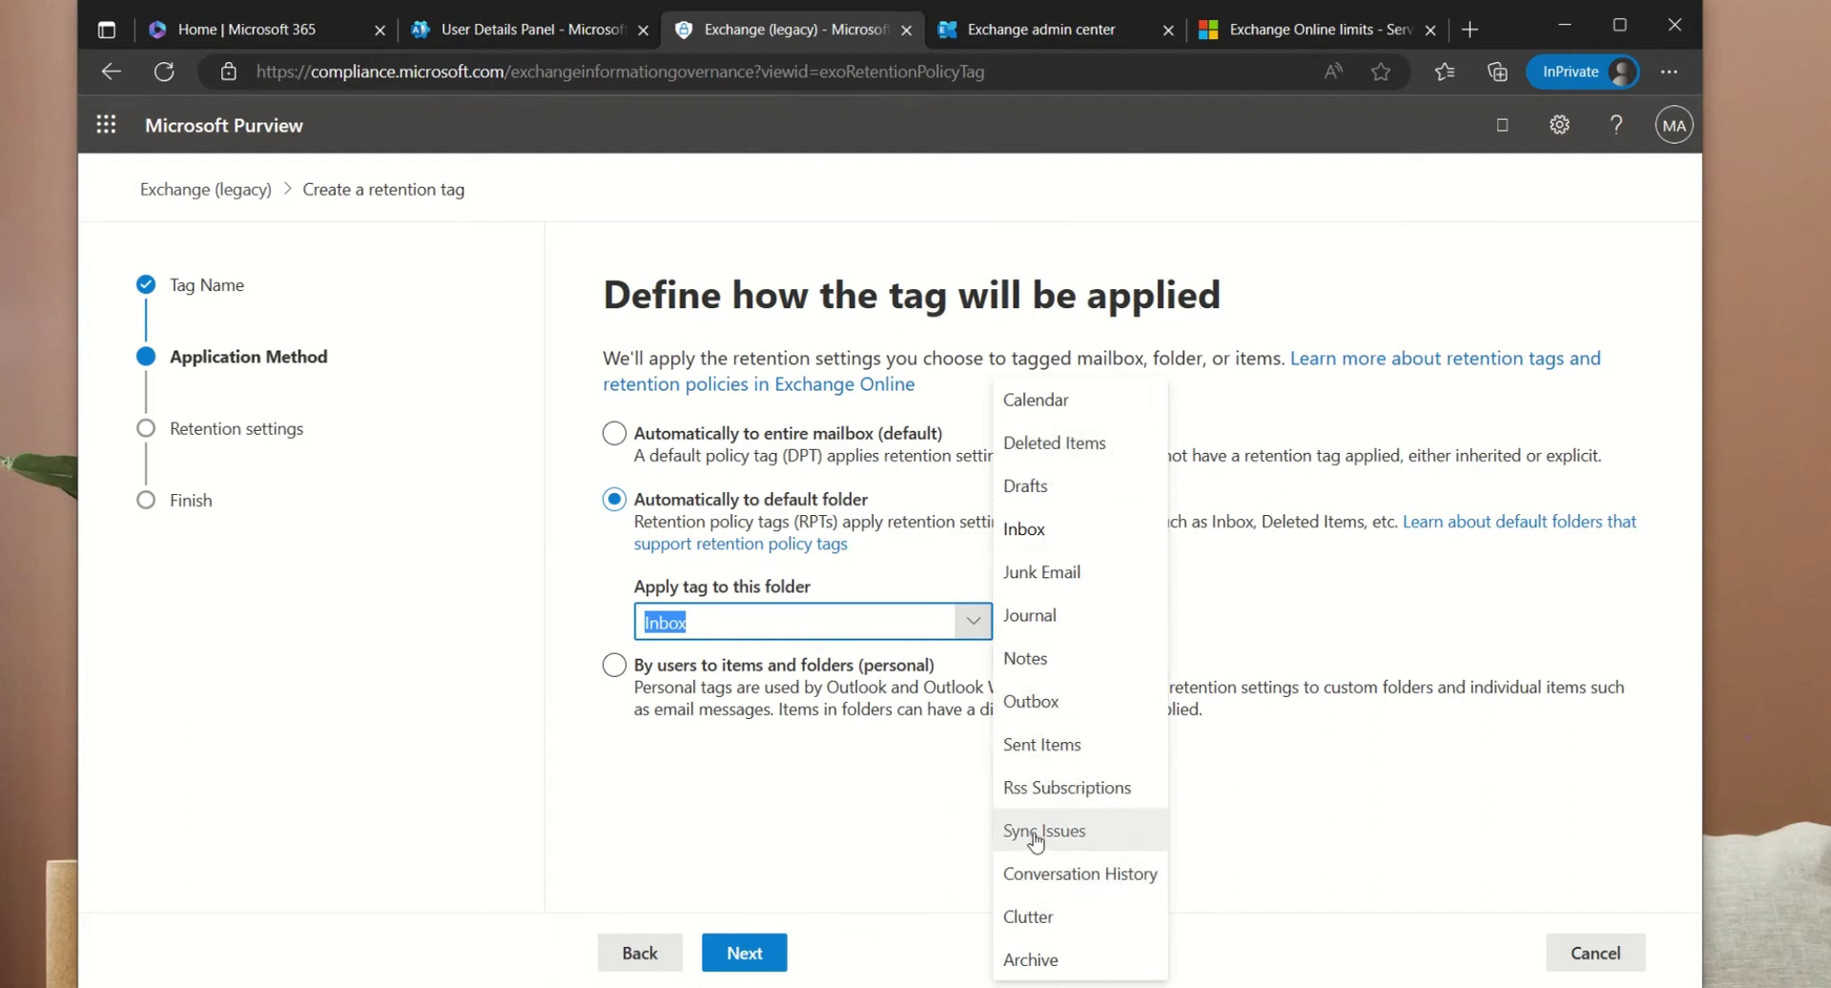
{"action": "left_click", "coordinate": [611, 679]}
{"action": "left_click", "coordinate": [612, 672]}
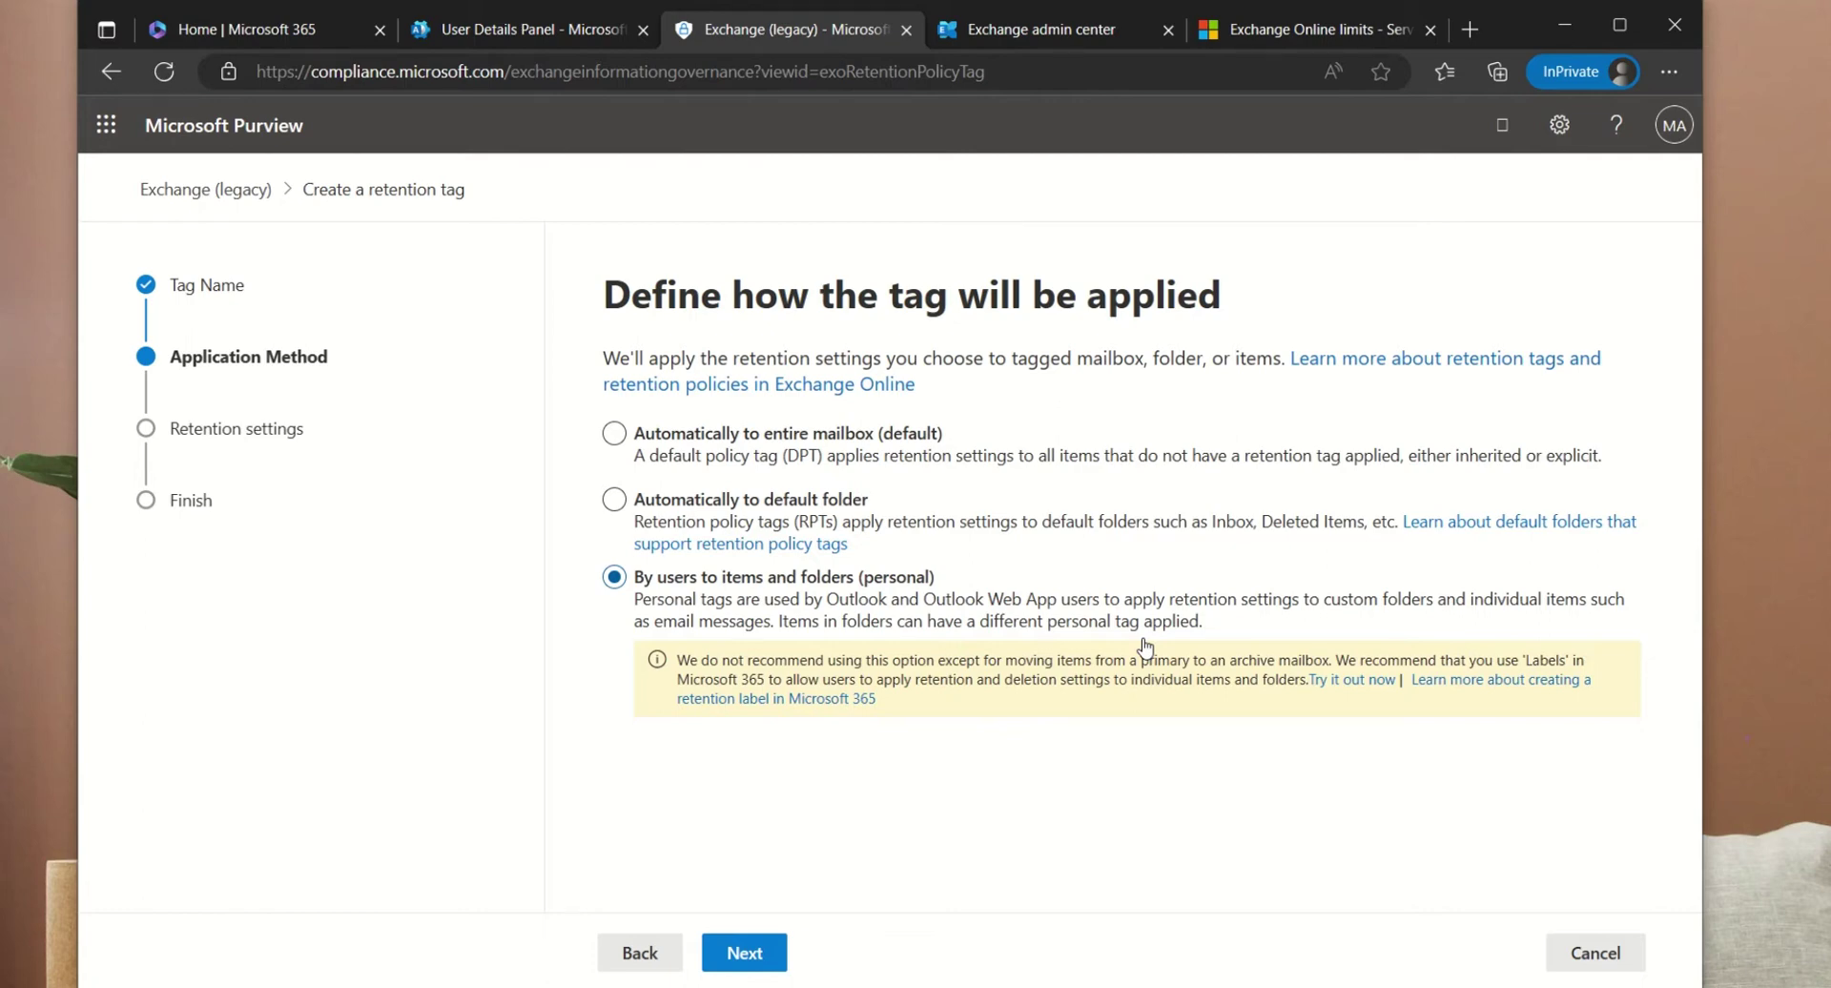
- Create the tag so that it applies automatically to the entire mailbox and moves items to archive at an age of 3 days
{"action": "left_click", "coordinate": [614, 433]}
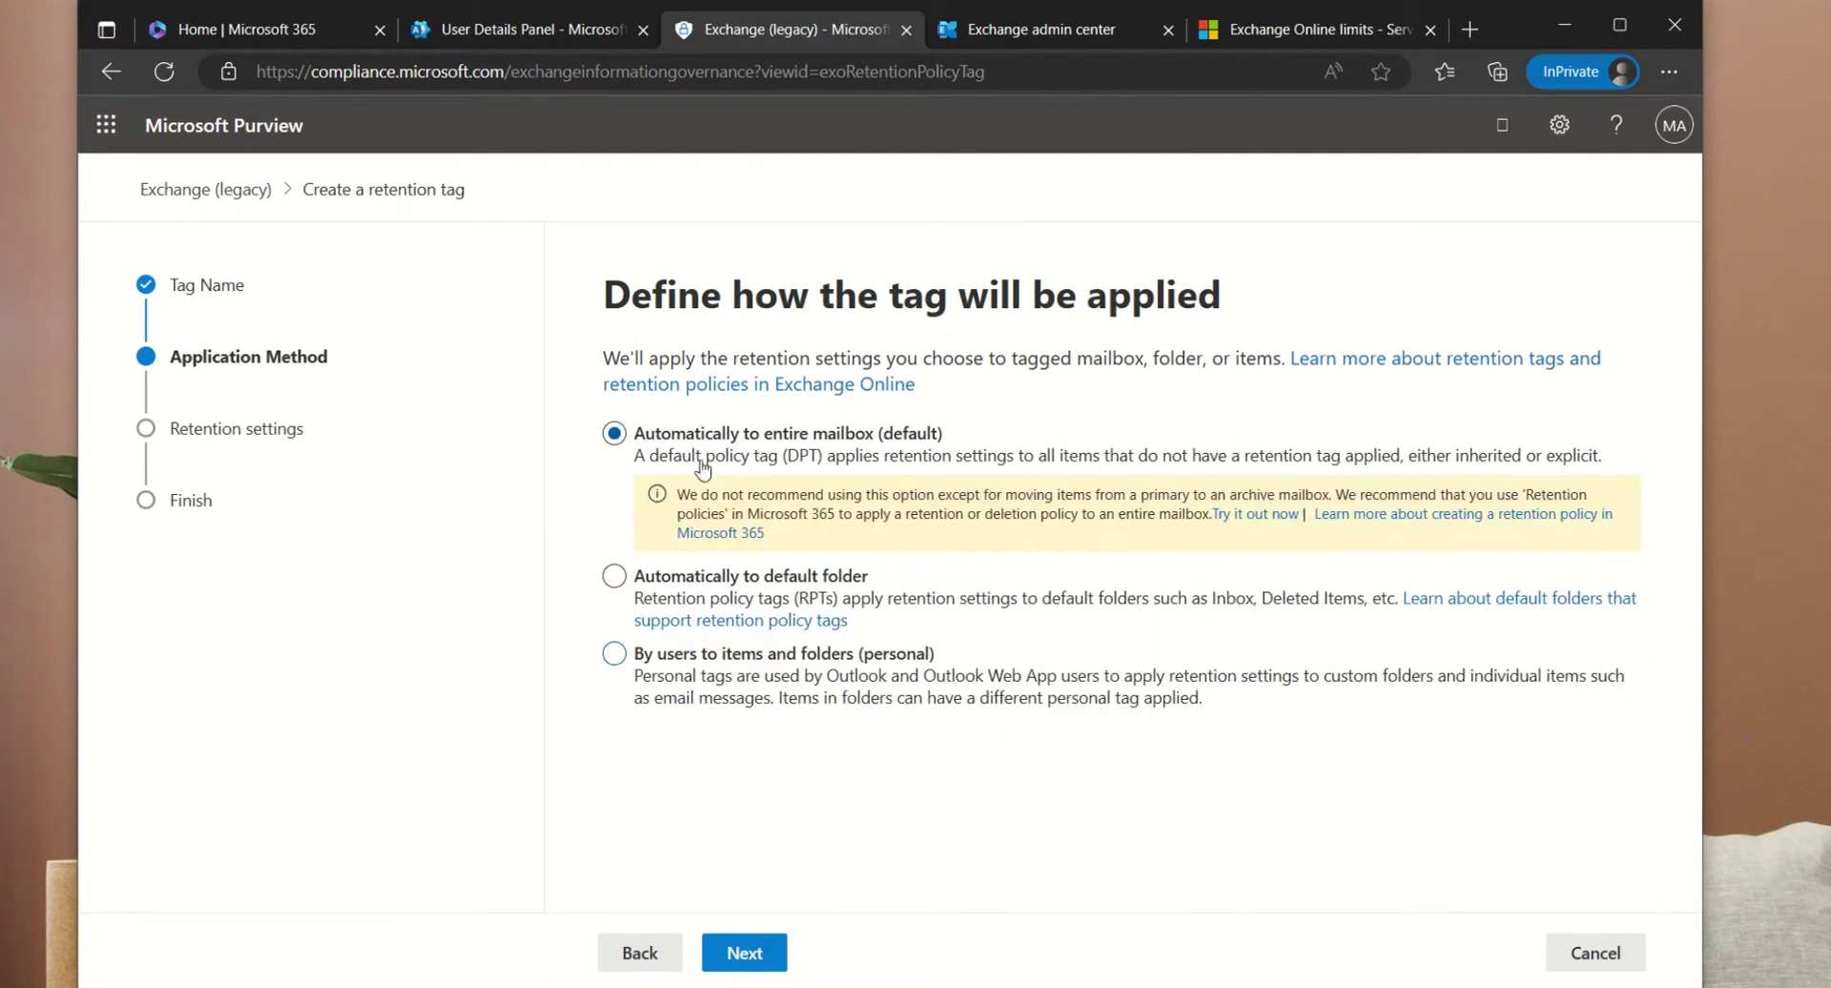
{"action": "left_click", "coordinate": [744, 953]}
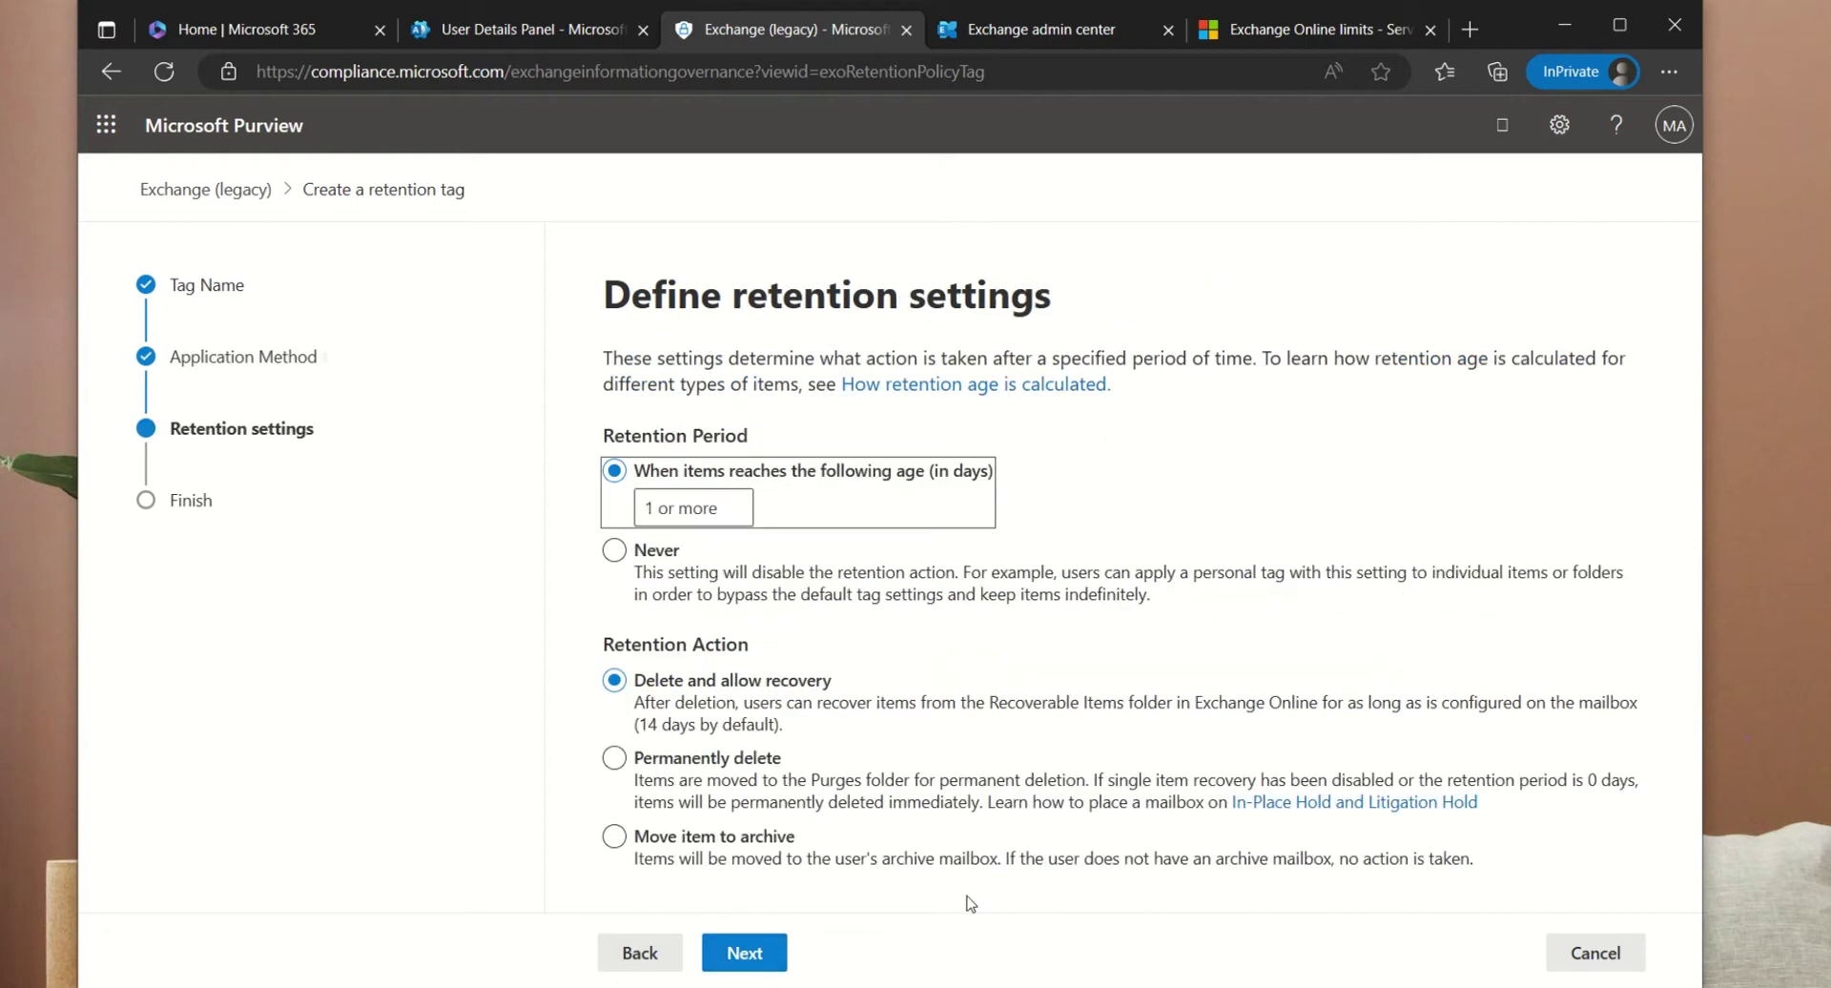
{"action": "left_click", "coordinate": [690, 508]}
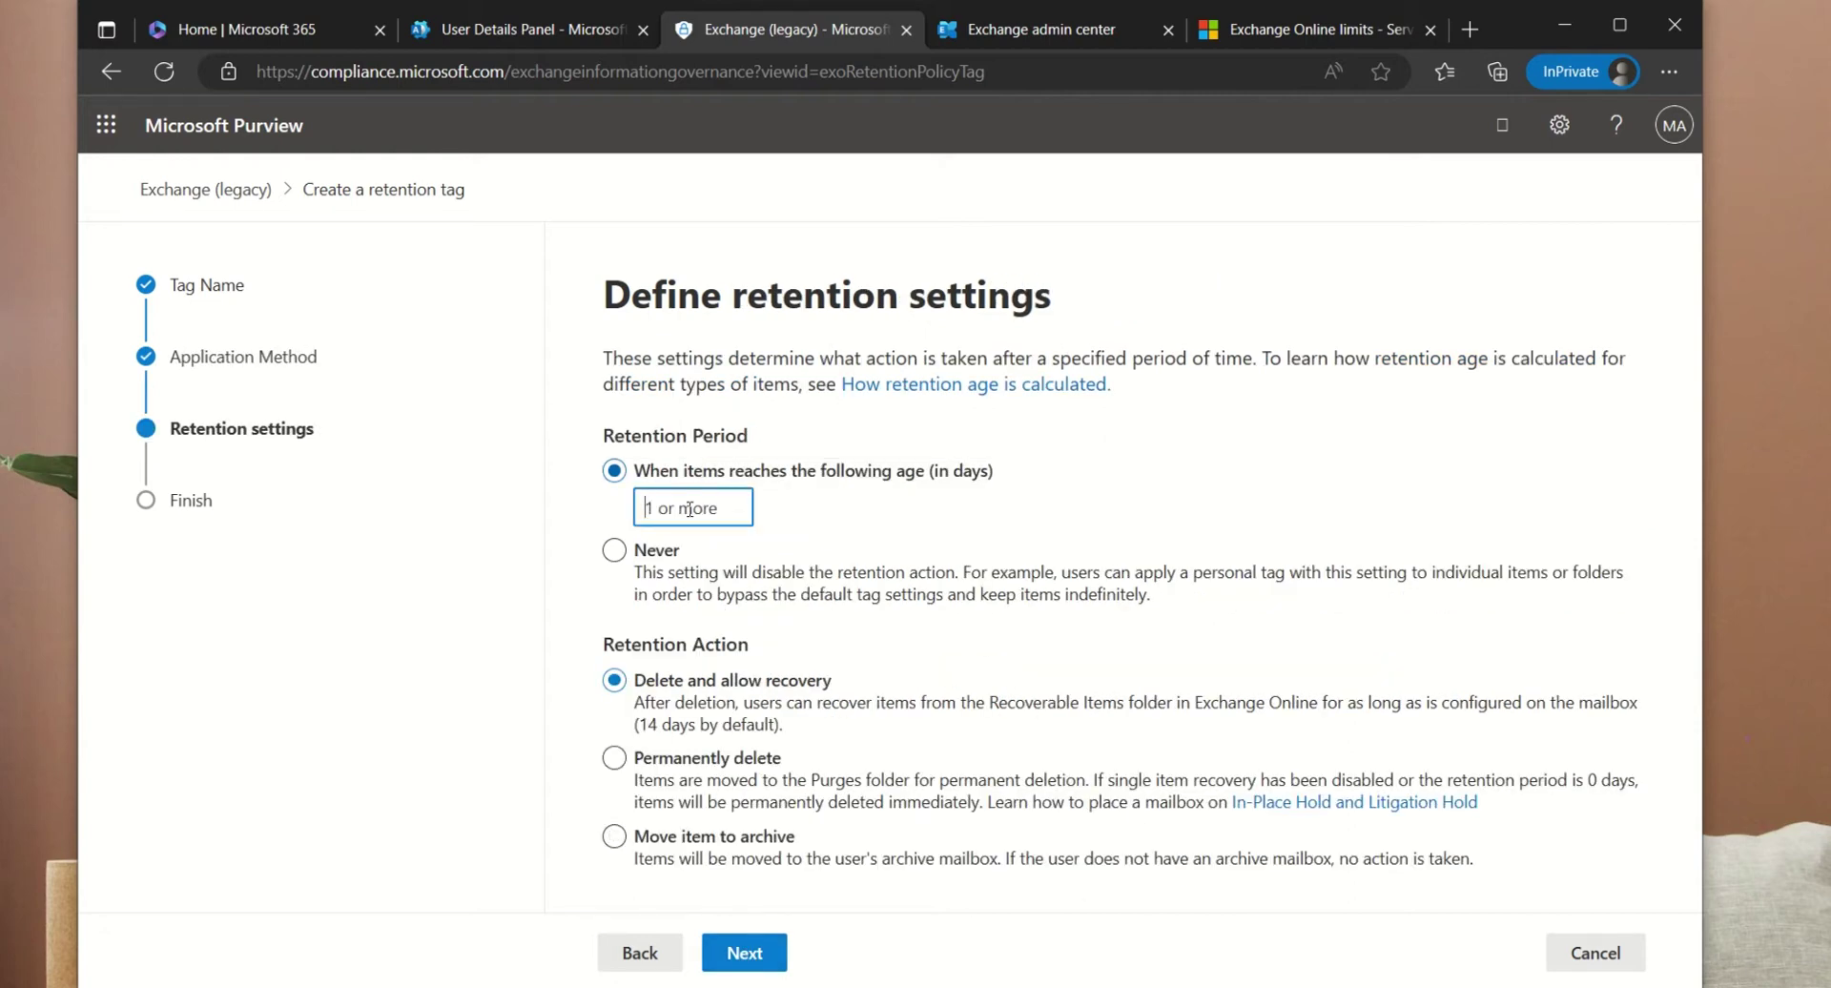
{"action": "type", "text": "3"}
{"action": "left_click", "coordinate": [698, 856]}
{"action": "left_click", "coordinate": [626, 840]}
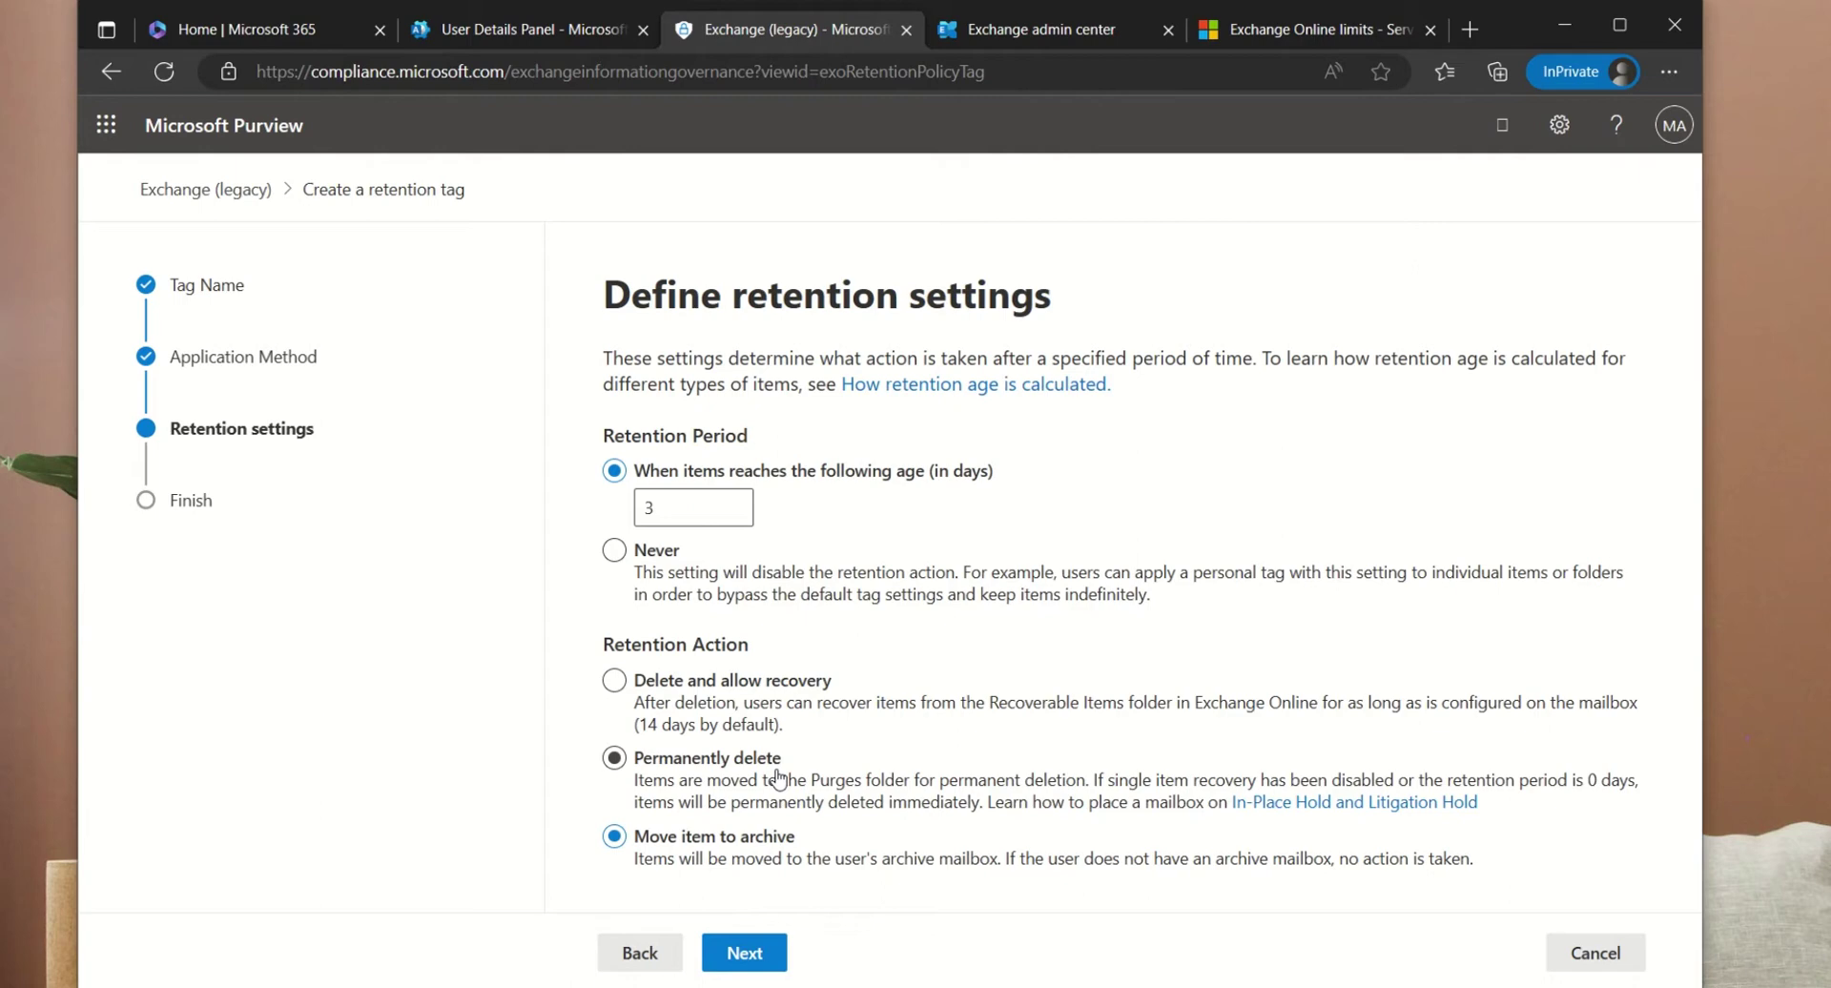
{"action": "left_click", "coordinate": [763, 953]}
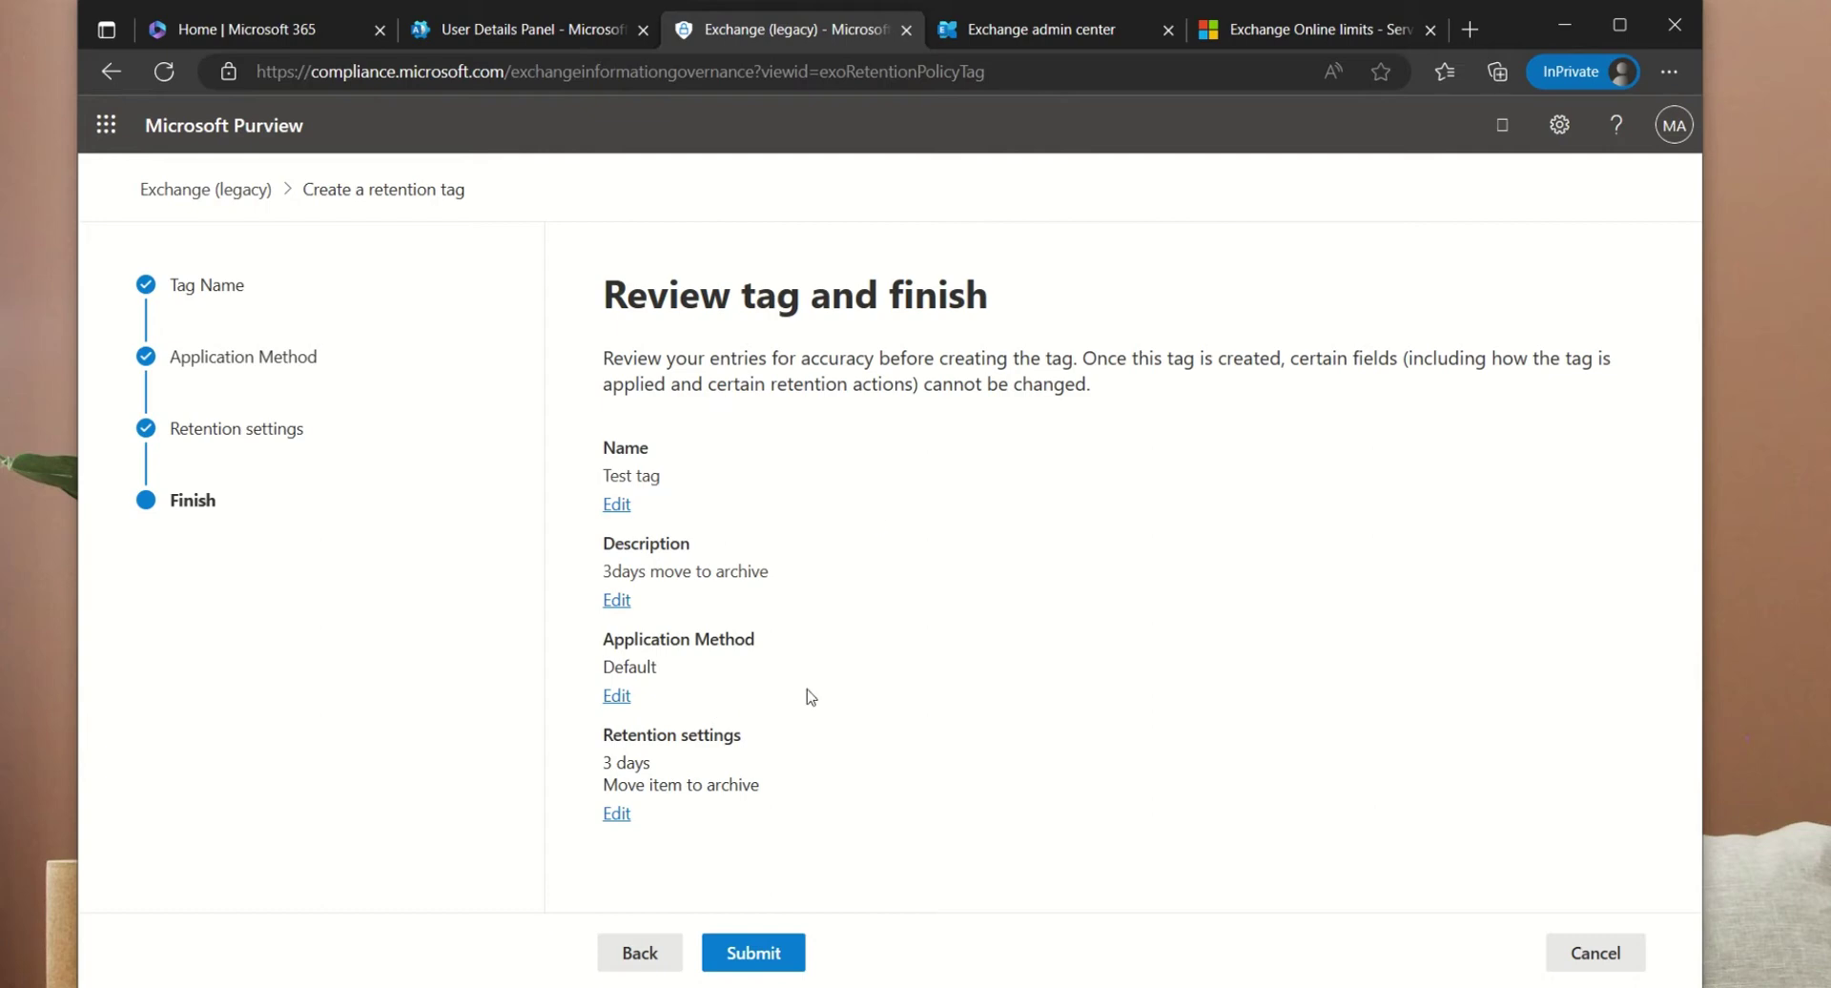
{"action": "left_click", "coordinate": [755, 952]}
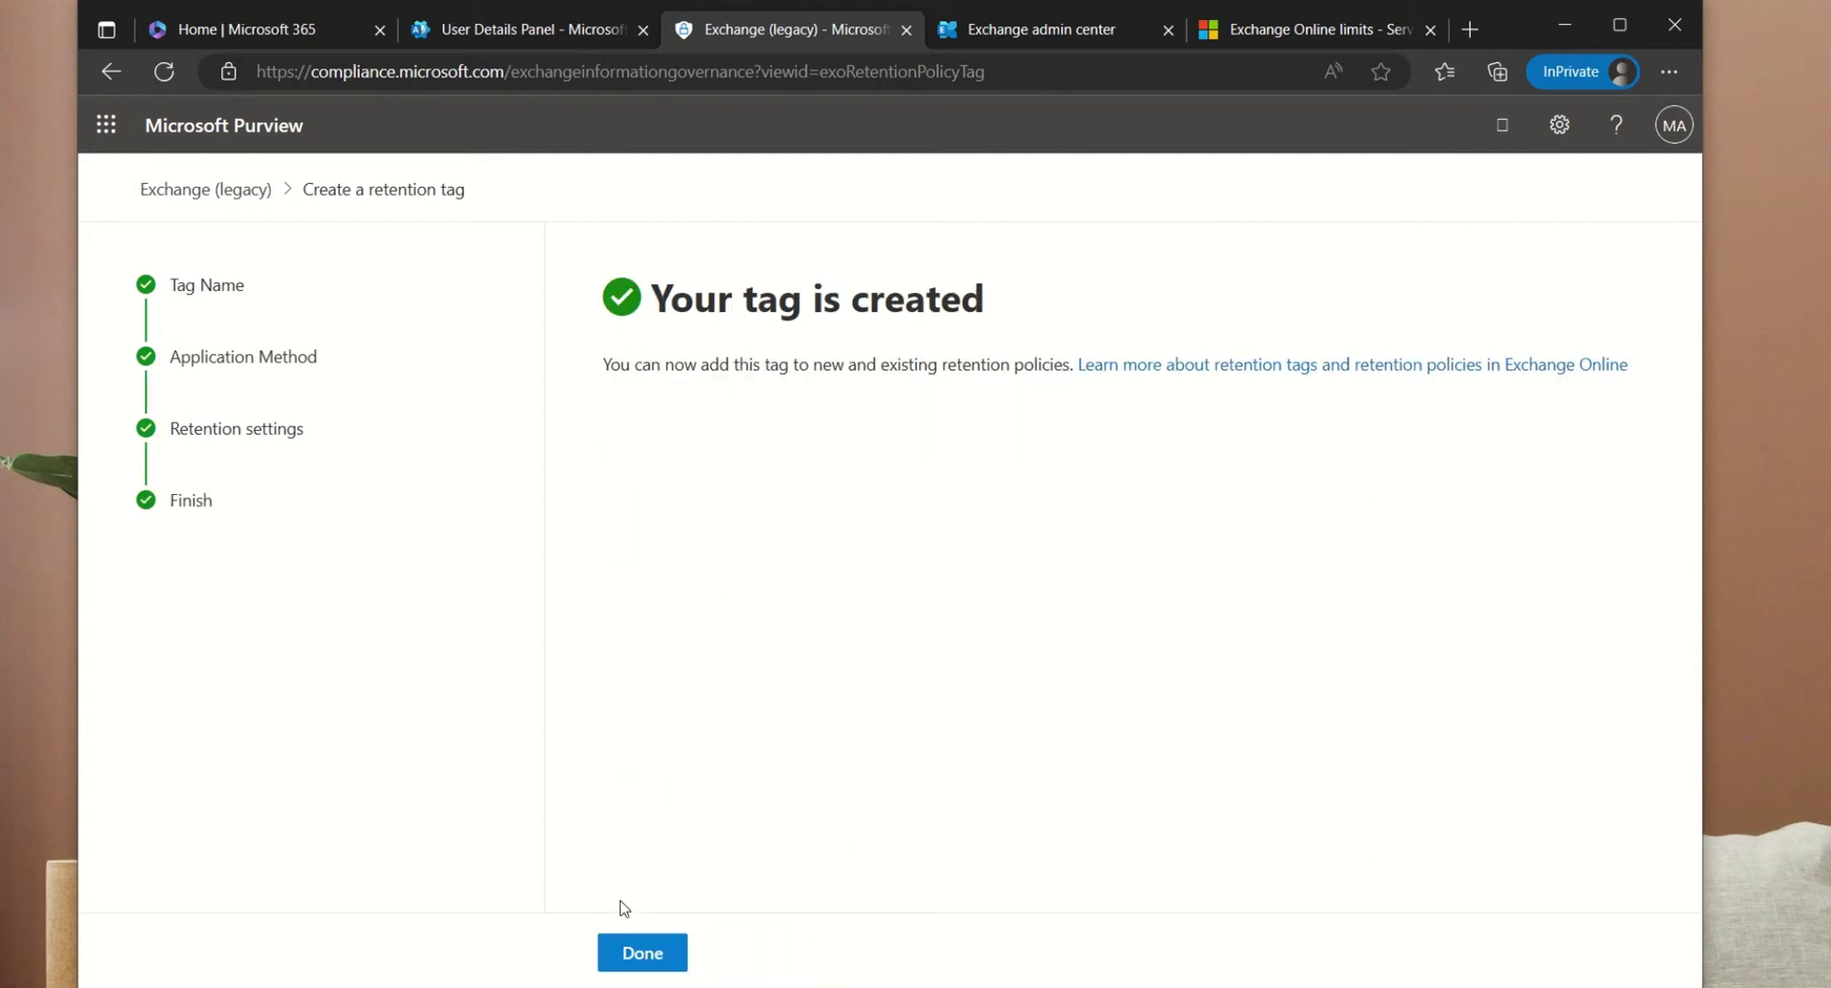
{"action": "left_click", "coordinate": [666, 951]}
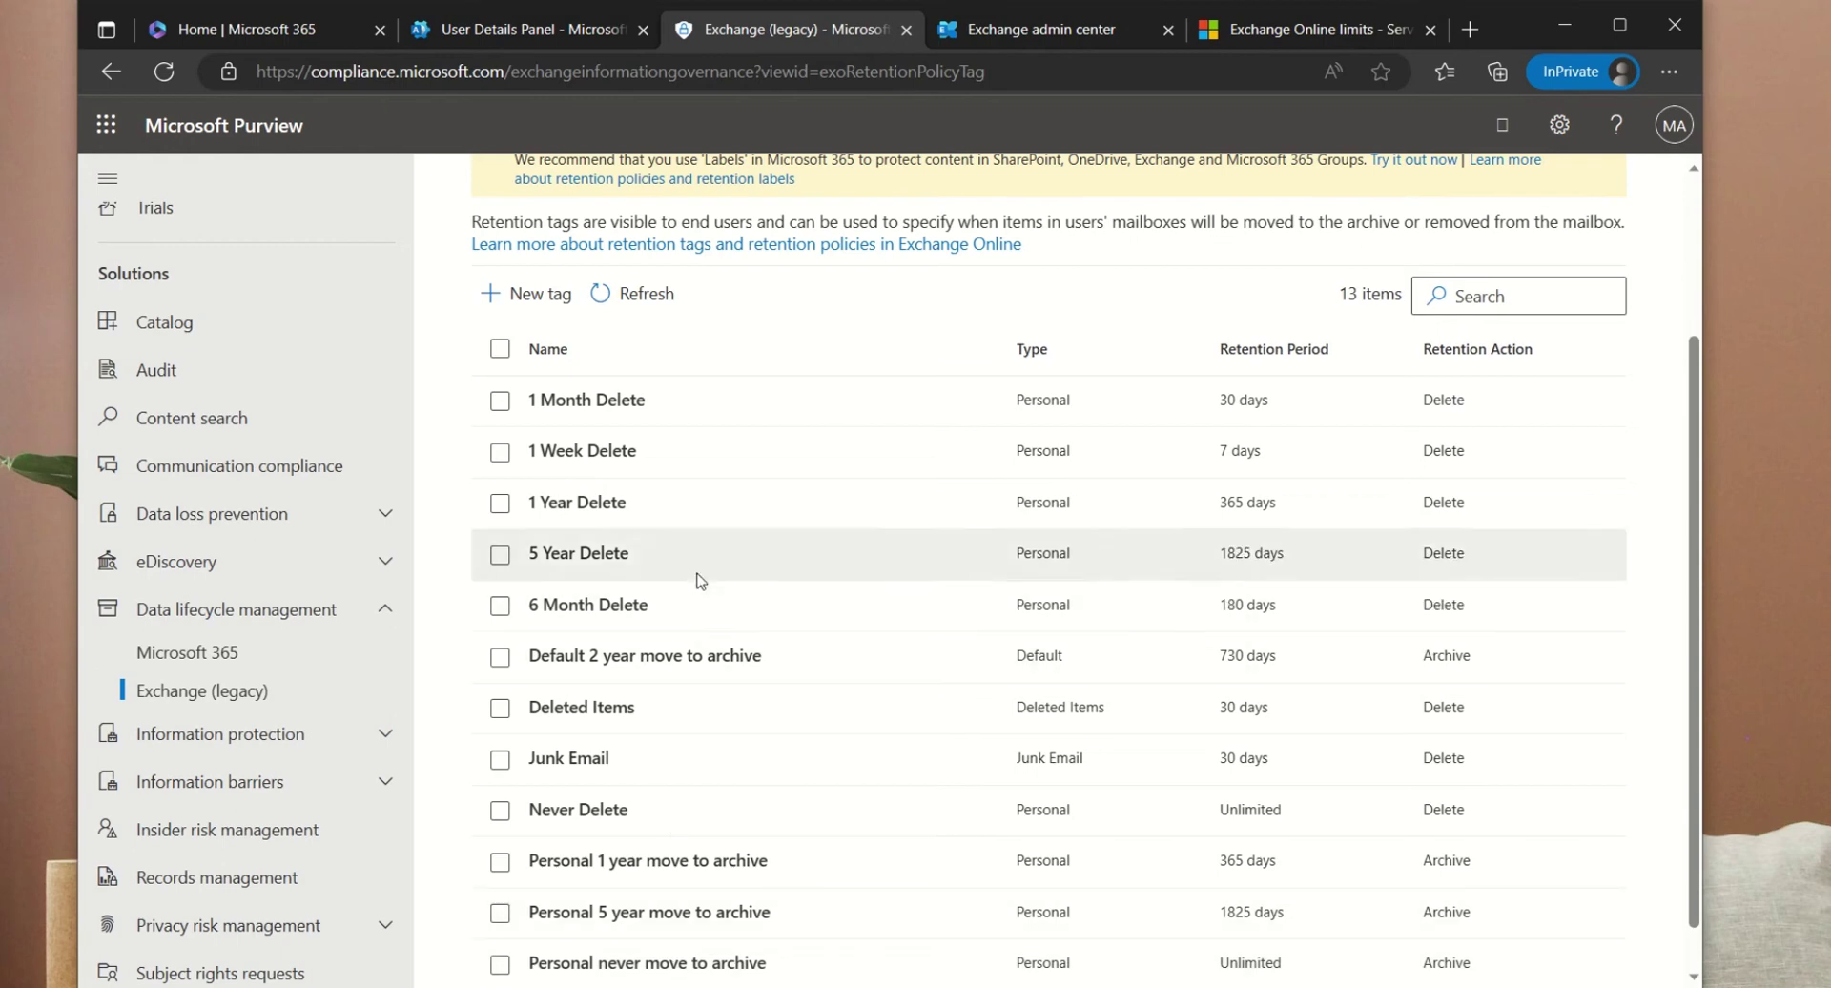
- Review the list of retention tags, checking the new Test tag and the tags that move items to archive
{"action": "scroll", "coordinate": [734, 419], "scroll_direction": "down", "scroll_amount": 1}
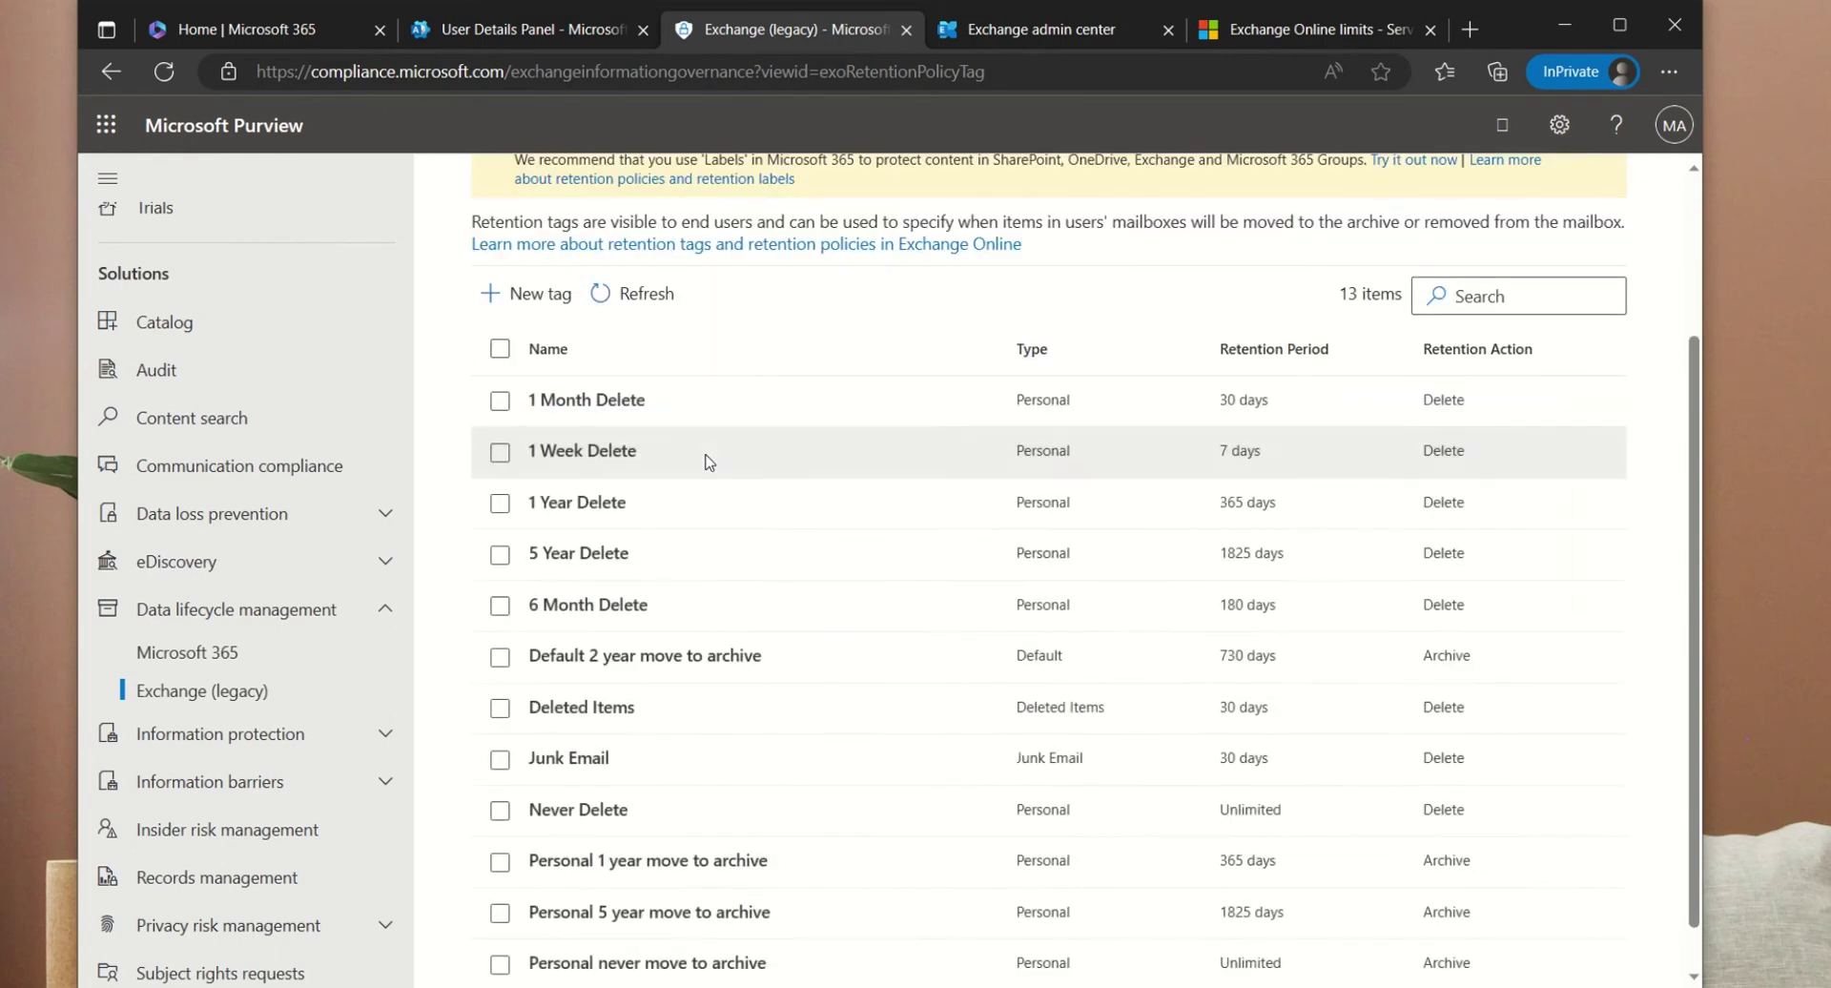
{"action": "scroll", "coordinate": [706, 485], "scroll_direction": "down", "scroll_amount": 1}
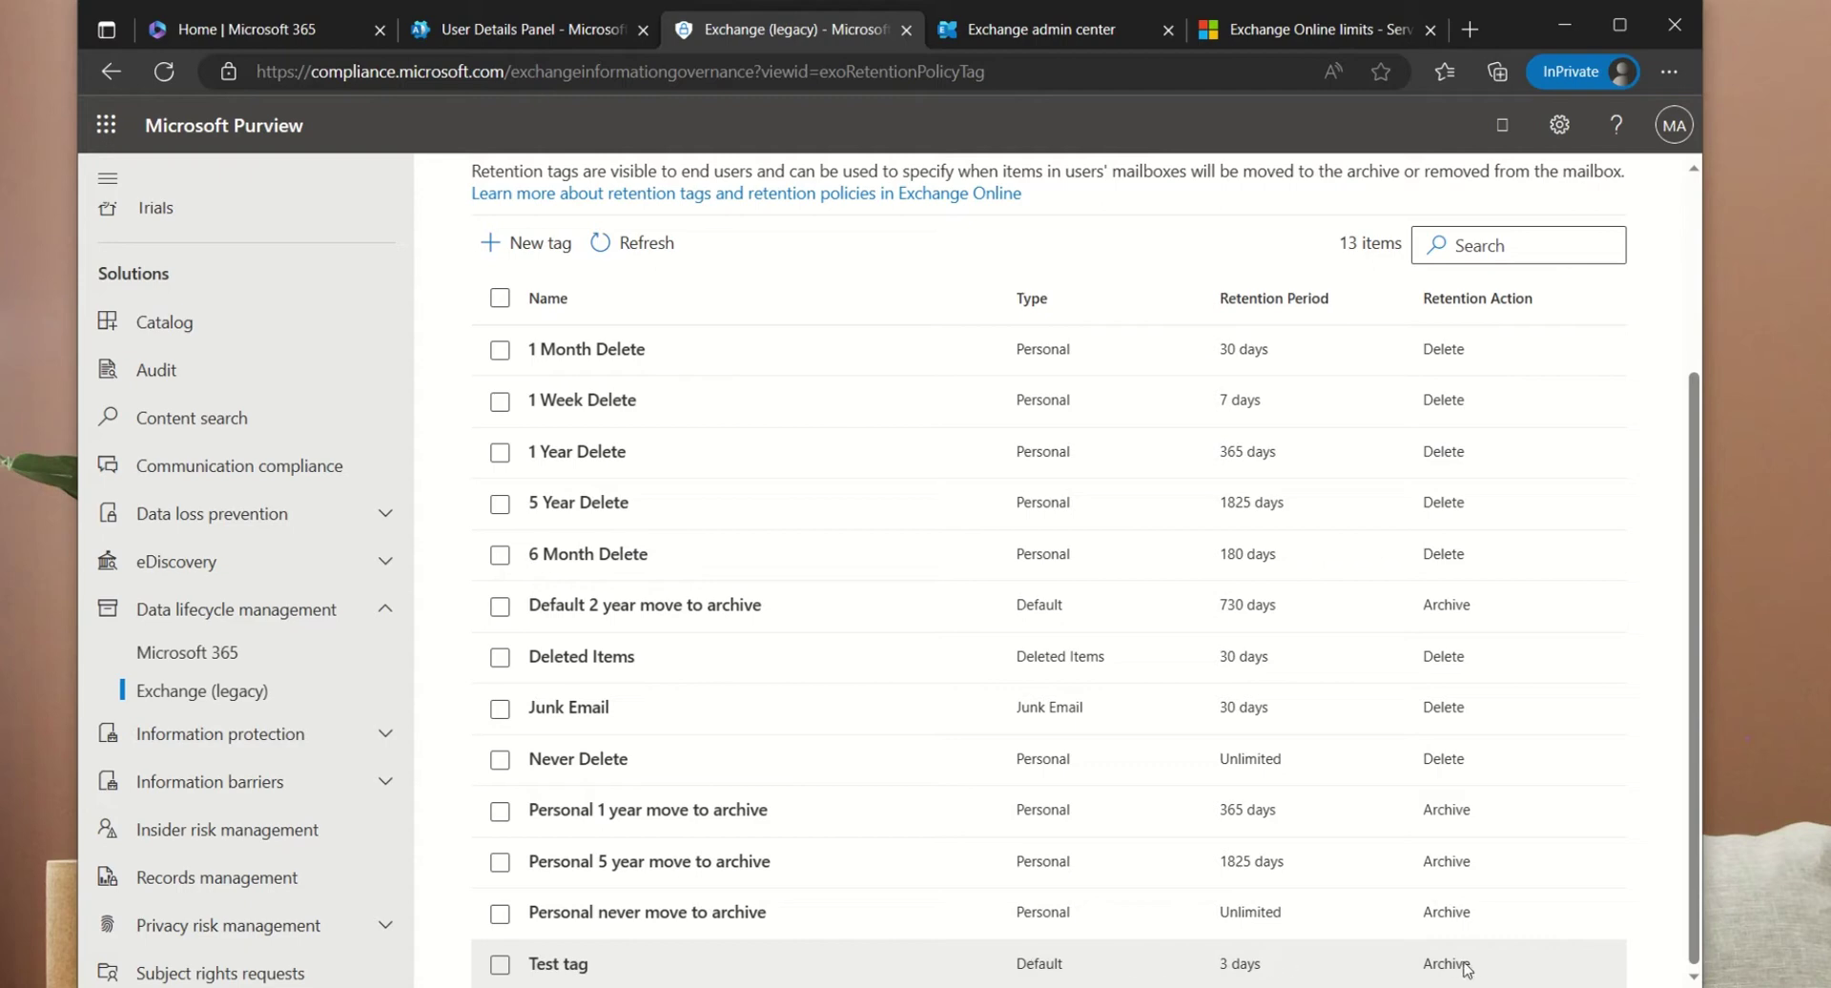
{"action": "scroll", "coordinate": [870, 514], "scroll_direction": "up", "scroll_amount": 4}
{"action": "scroll", "coordinate": [857, 533], "scroll_direction": "down", "scroll_amount": 4}
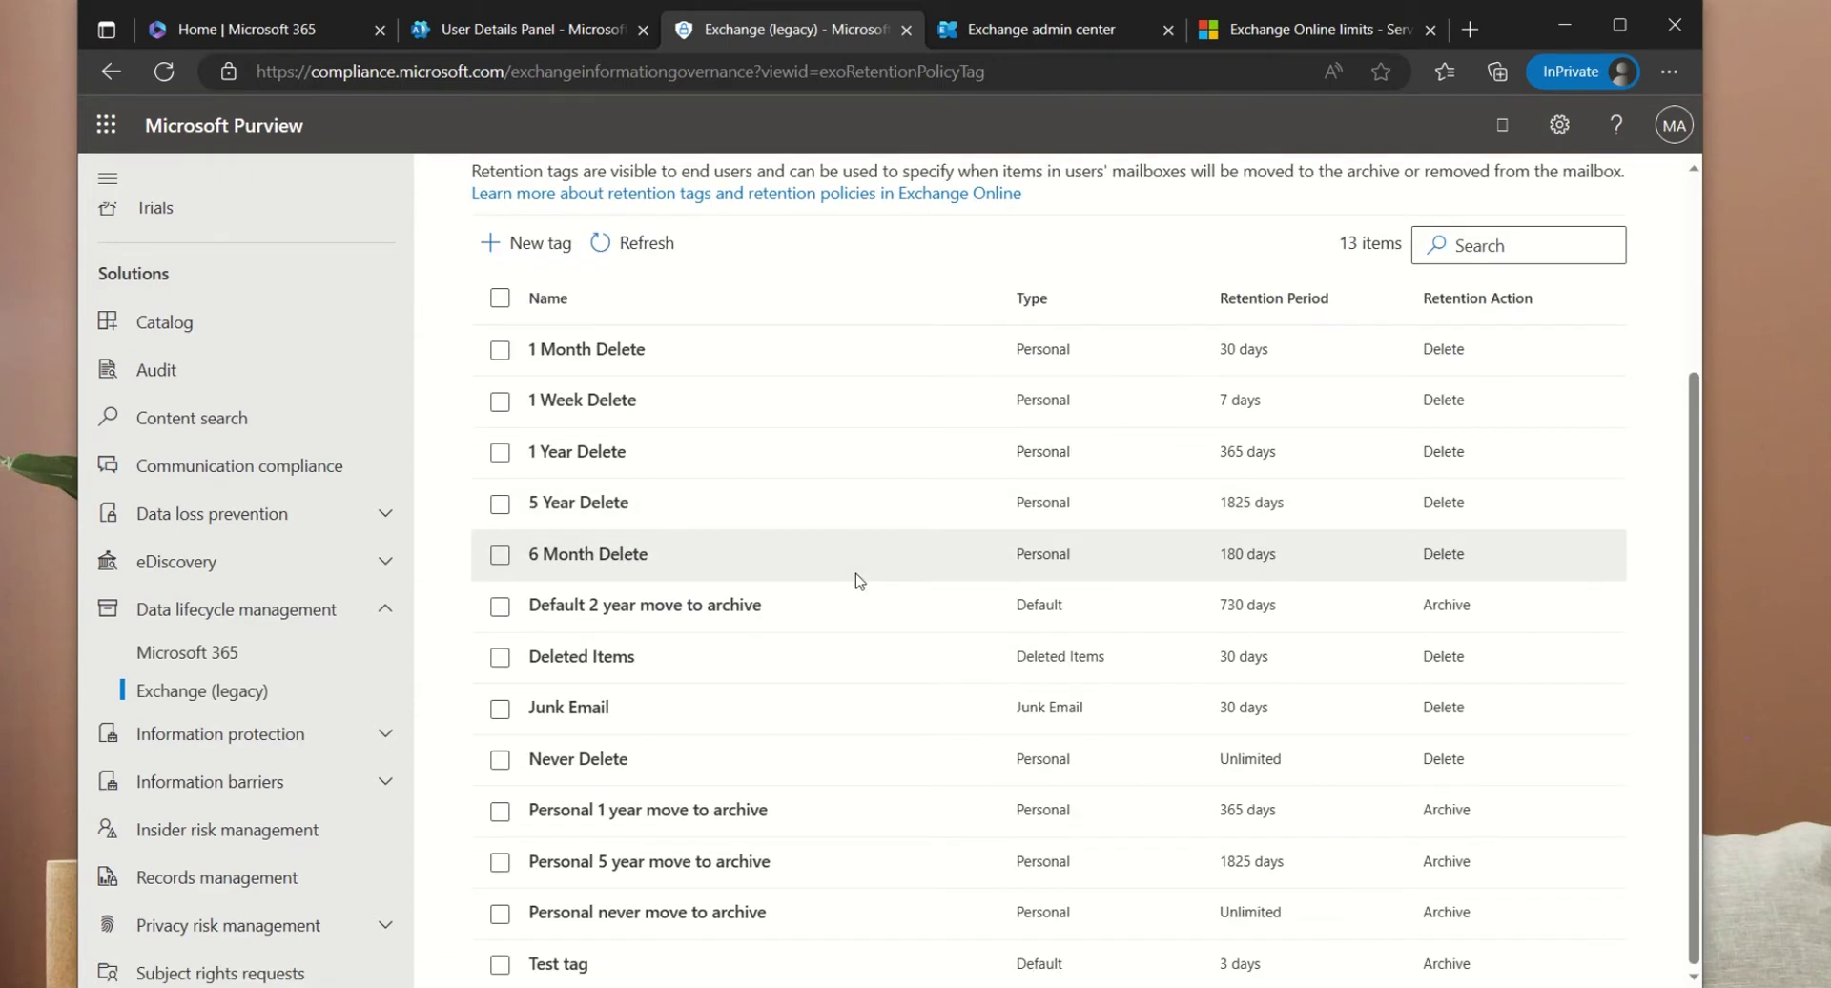
{"action": "left_click", "coordinate": [499, 607]}
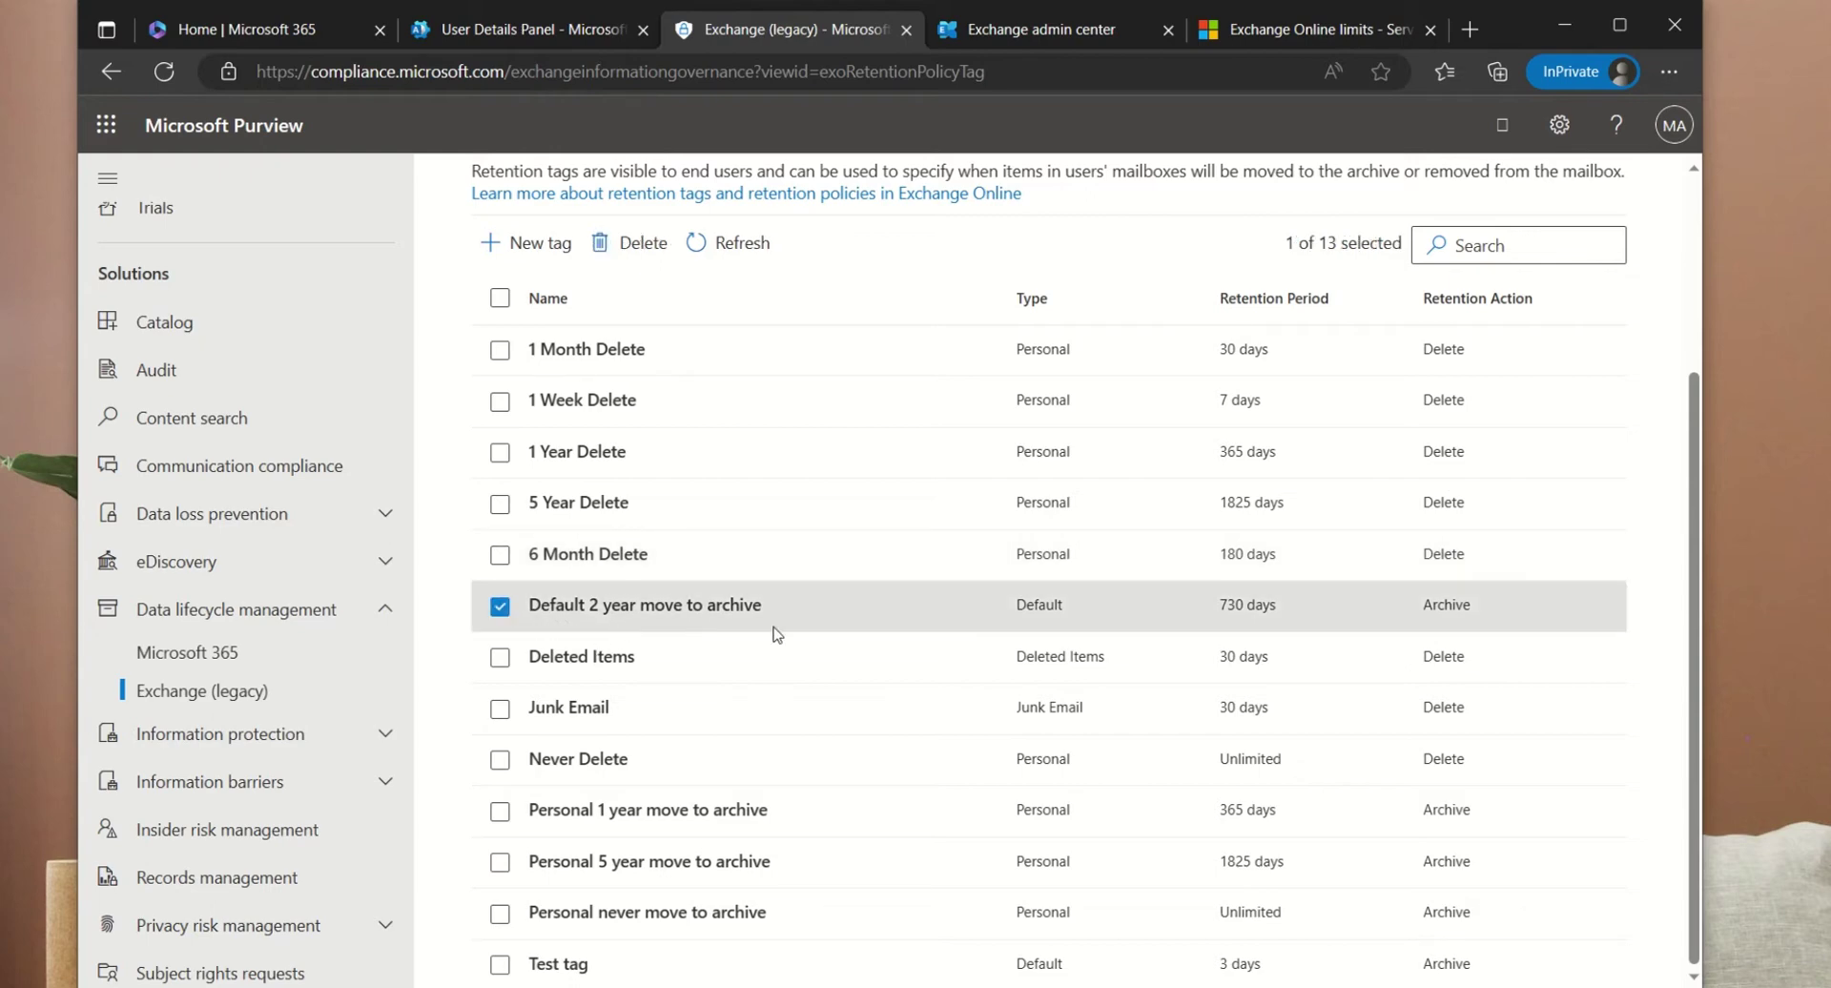
{"action": "left_click", "coordinate": [500, 811]}
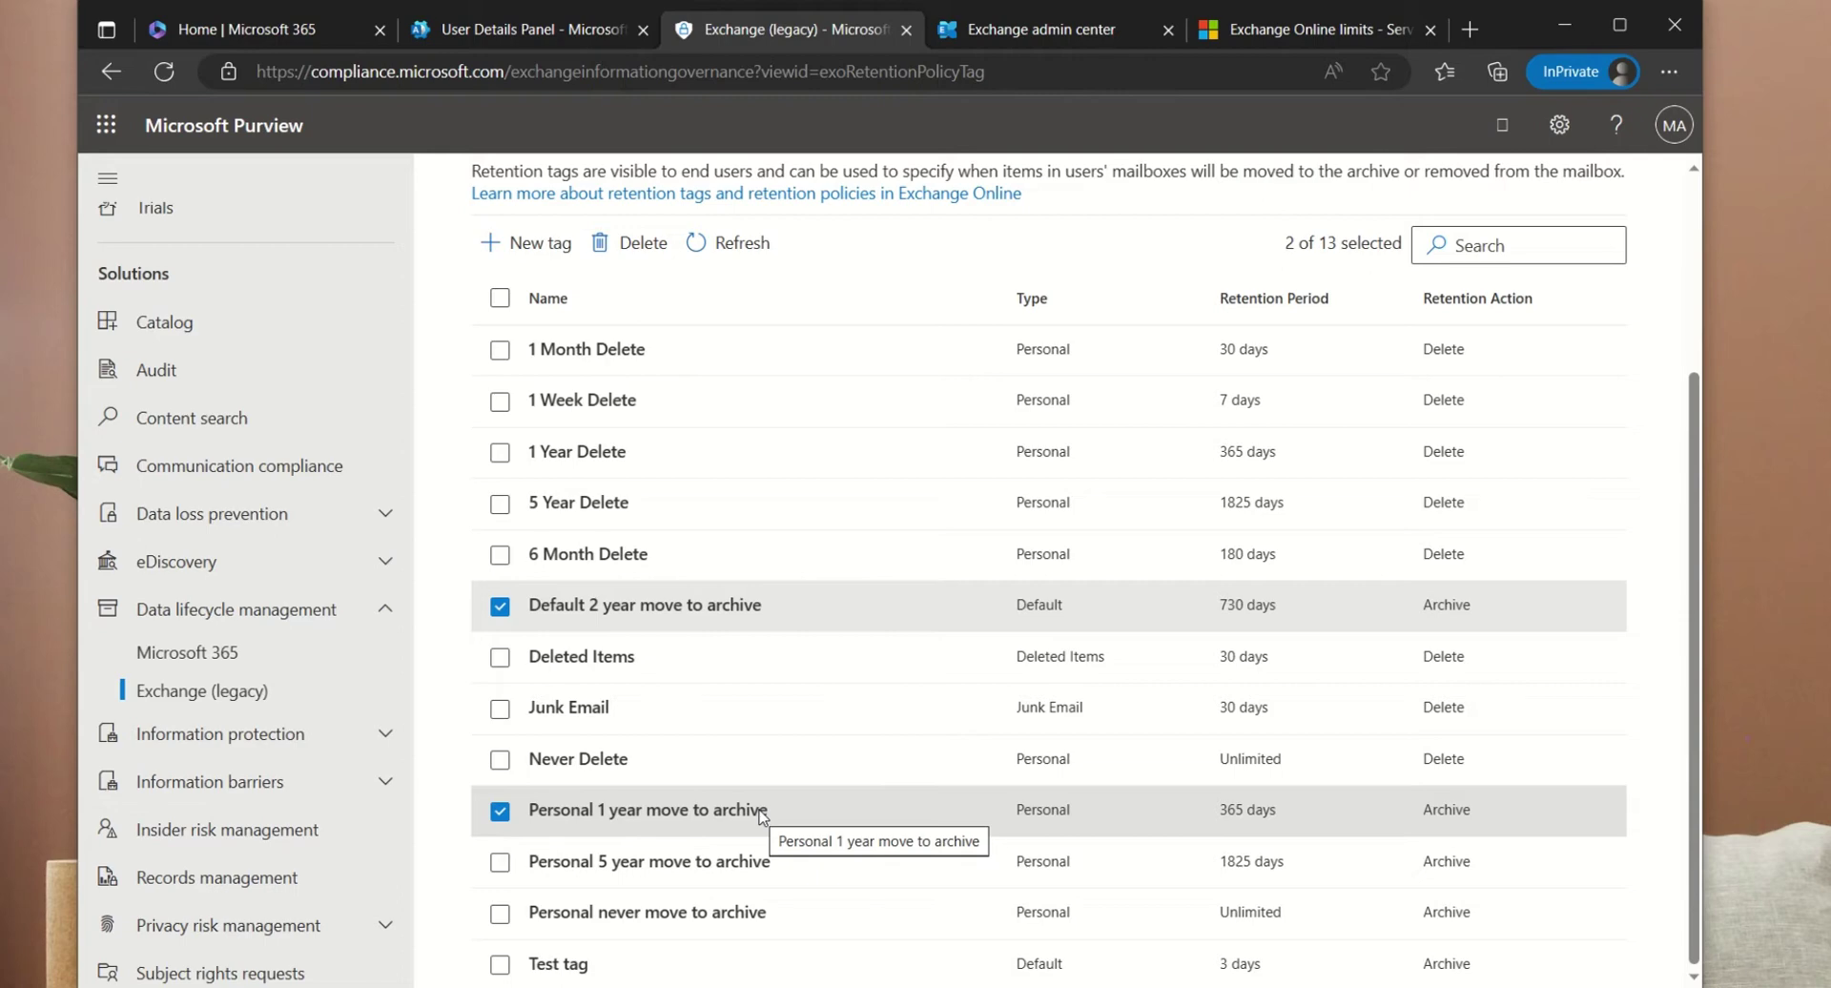
- Start a new MRM retention policy named "Muna Policy"
{"action": "scroll", "coordinate": [668, 477], "scroll_direction": "up", "scroll_amount": 3}
{"action": "left_click", "coordinate": [585, 305]}
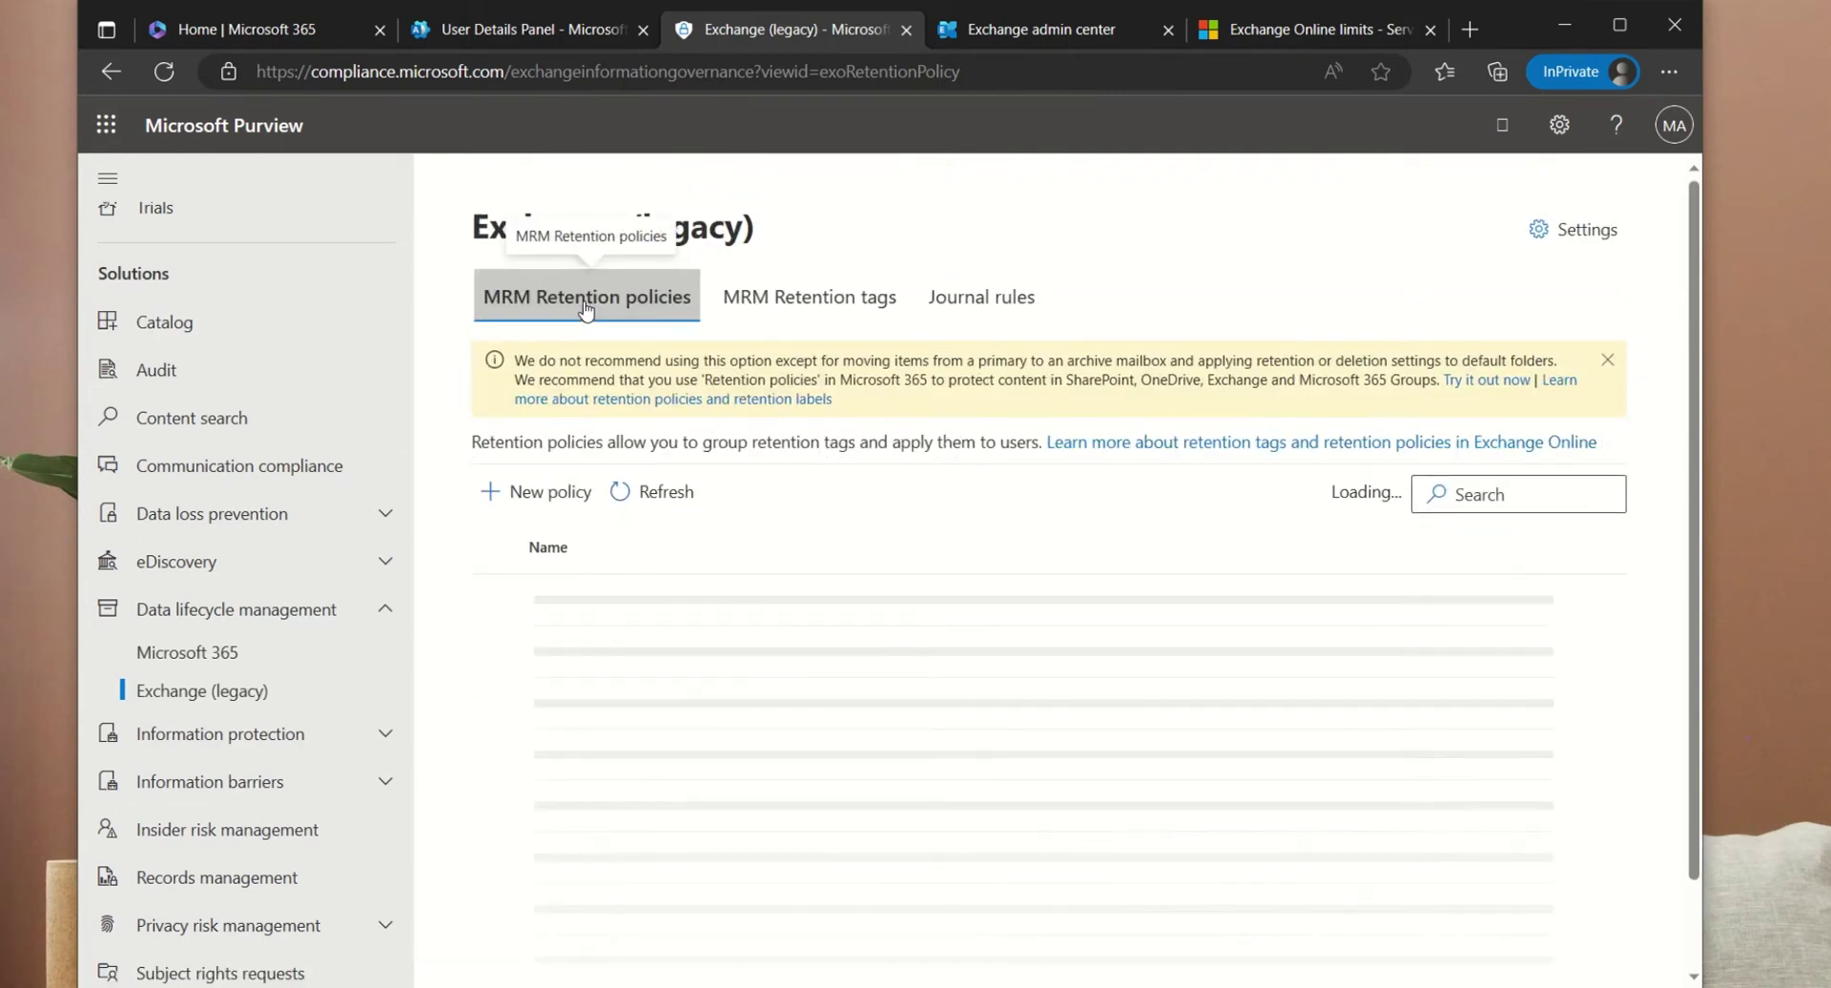
{"action": "left_click", "coordinate": [548, 493]}
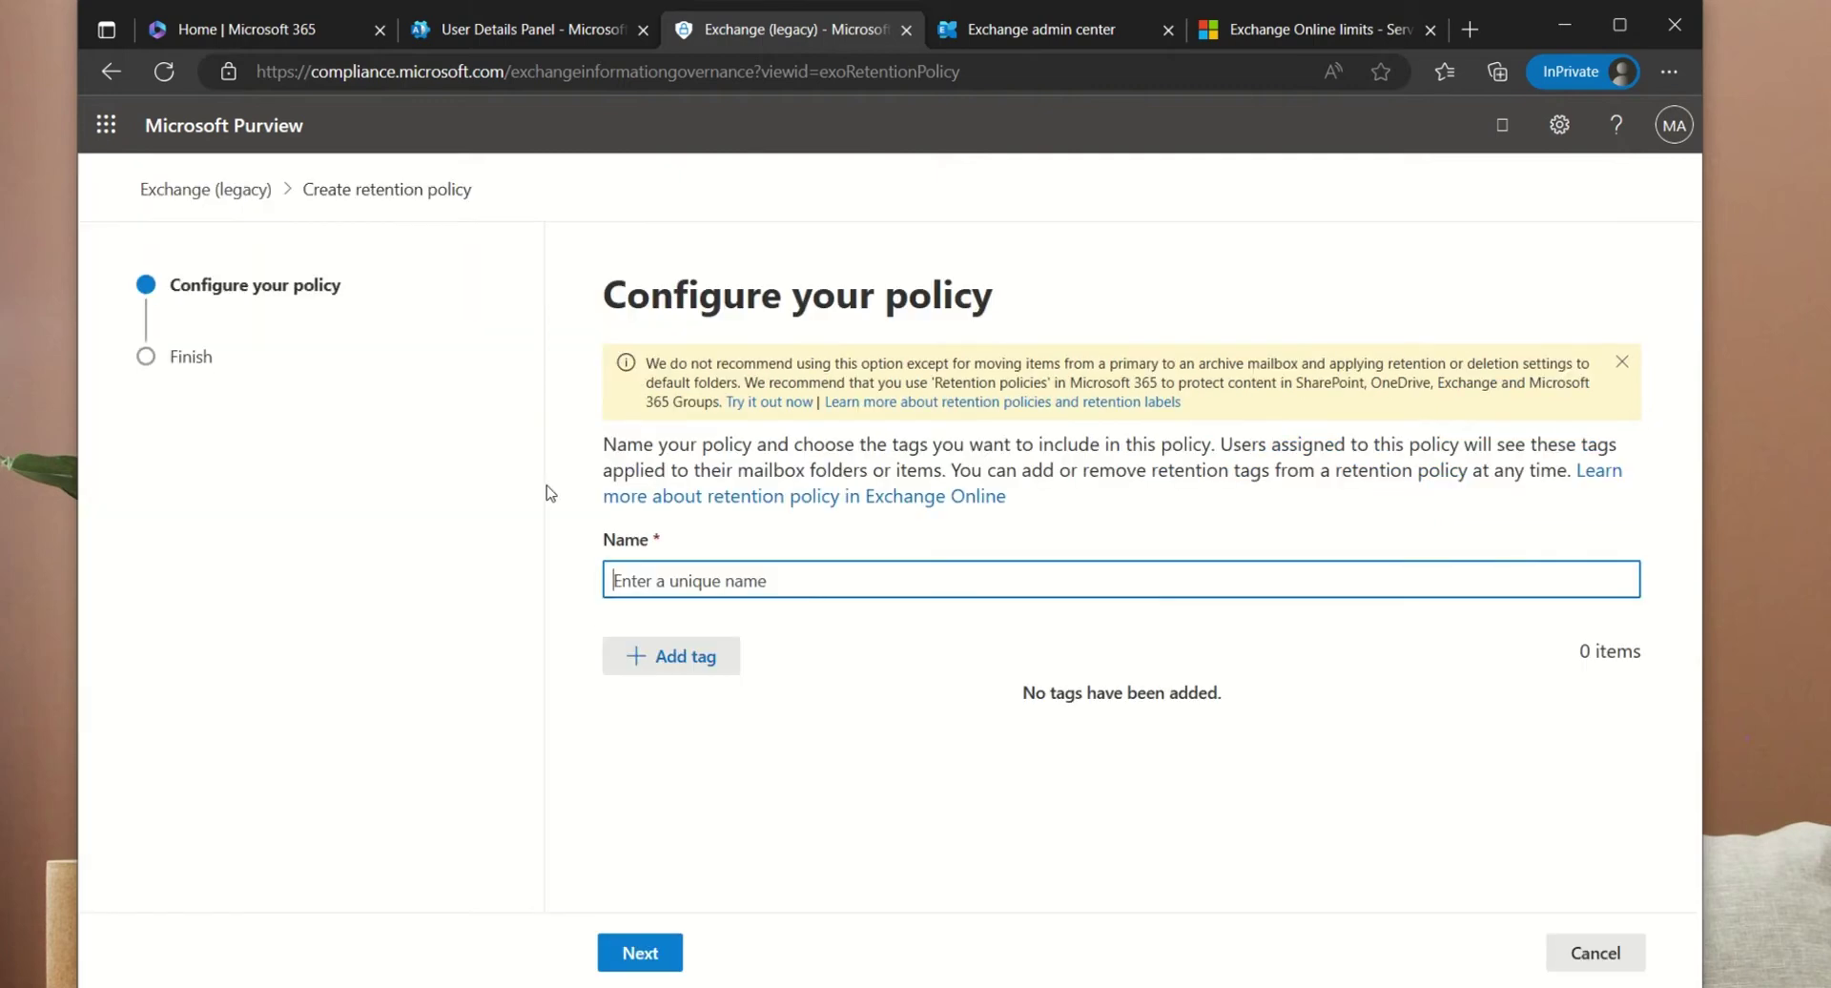
{"action": "type", "text": "Muna Policy"}
- Add the retention tags "Default 2 year move to archive" and "Personal 1 year move to archive" to the new policy
{"action": "left_click", "coordinate": [708, 664]}
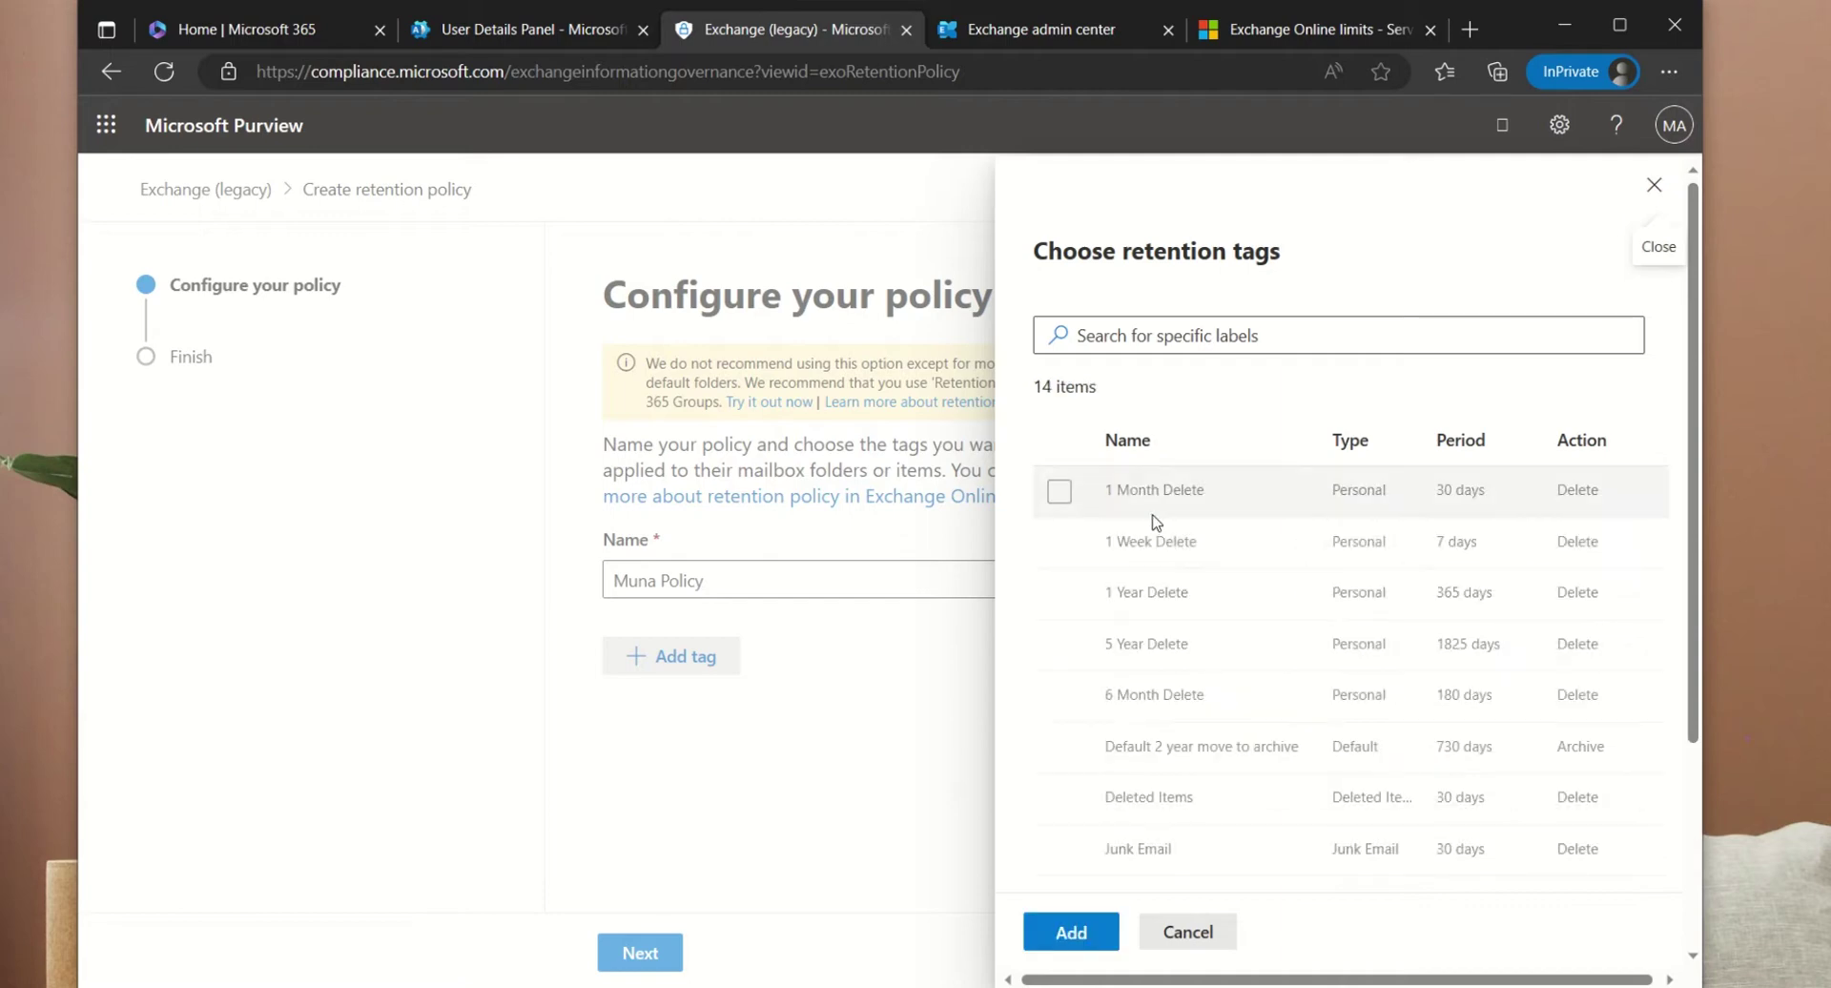
{"action": "scroll", "coordinate": [1155, 522], "scroll_direction": "down", "scroll_amount": 2}
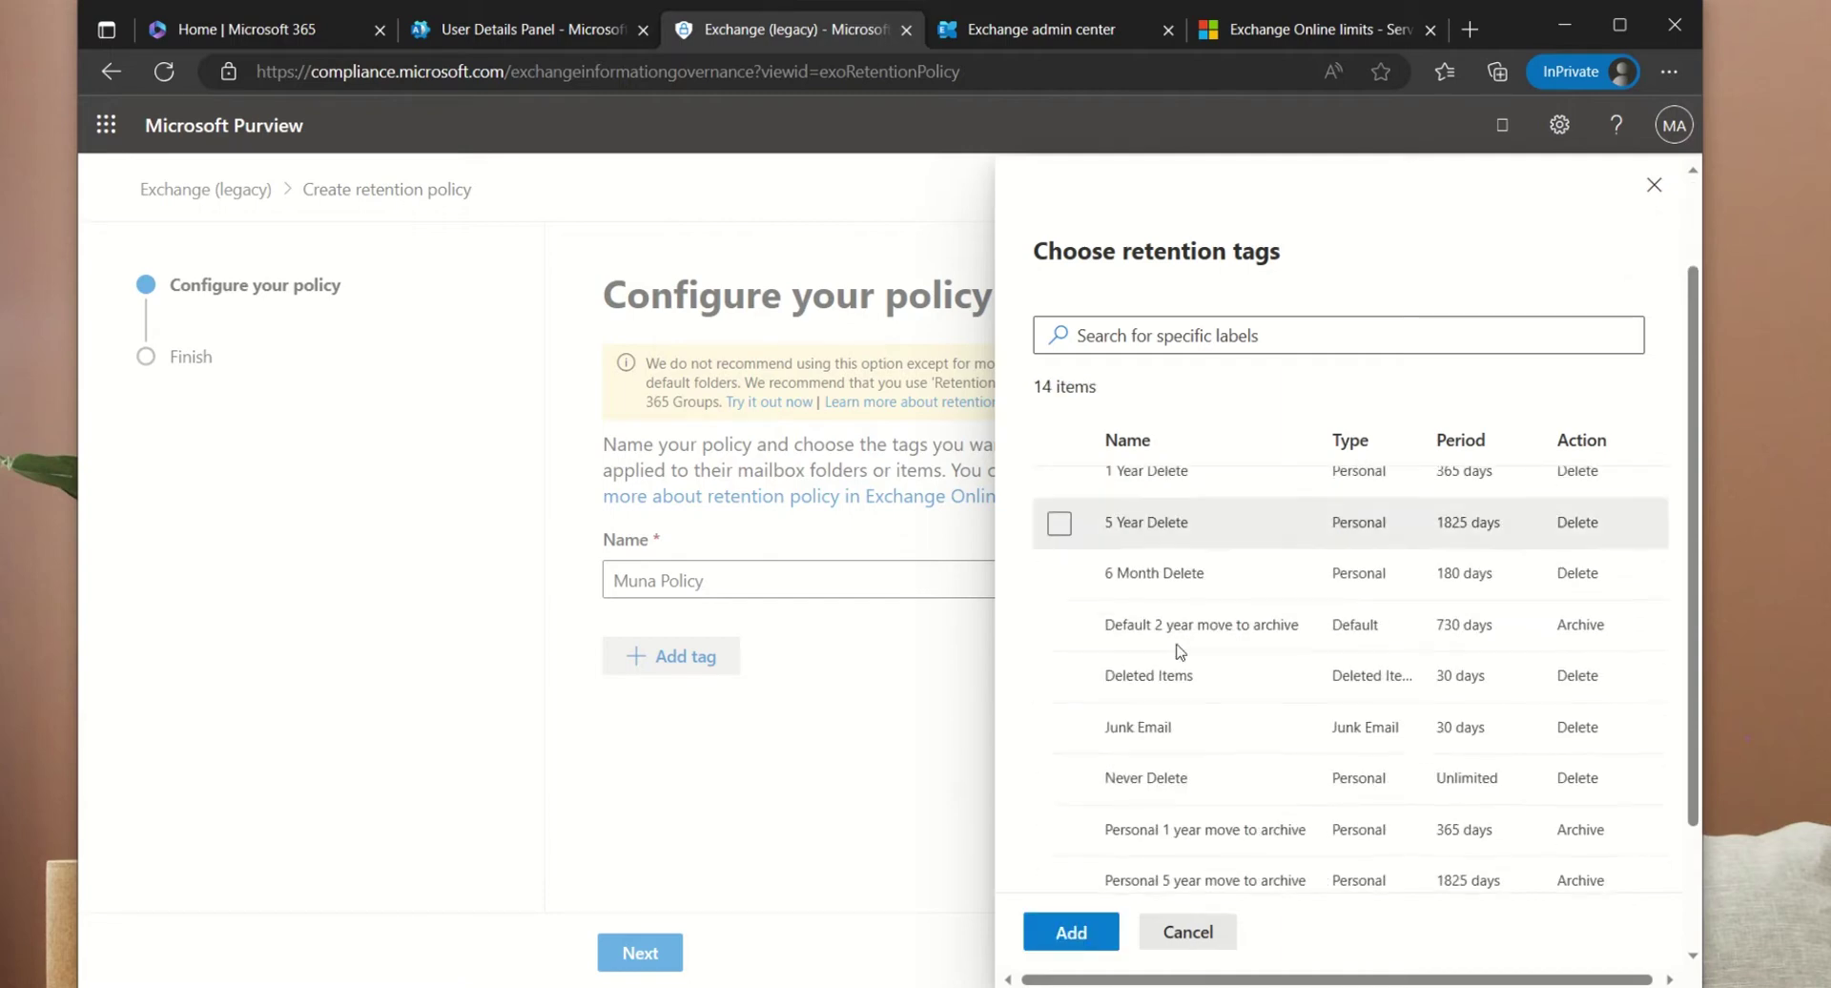
{"action": "left_click", "coordinate": [1058, 628]}
{"action": "scroll", "coordinate": [1211, 705], "scroll_direction": "down", "scroll_amount": 2}
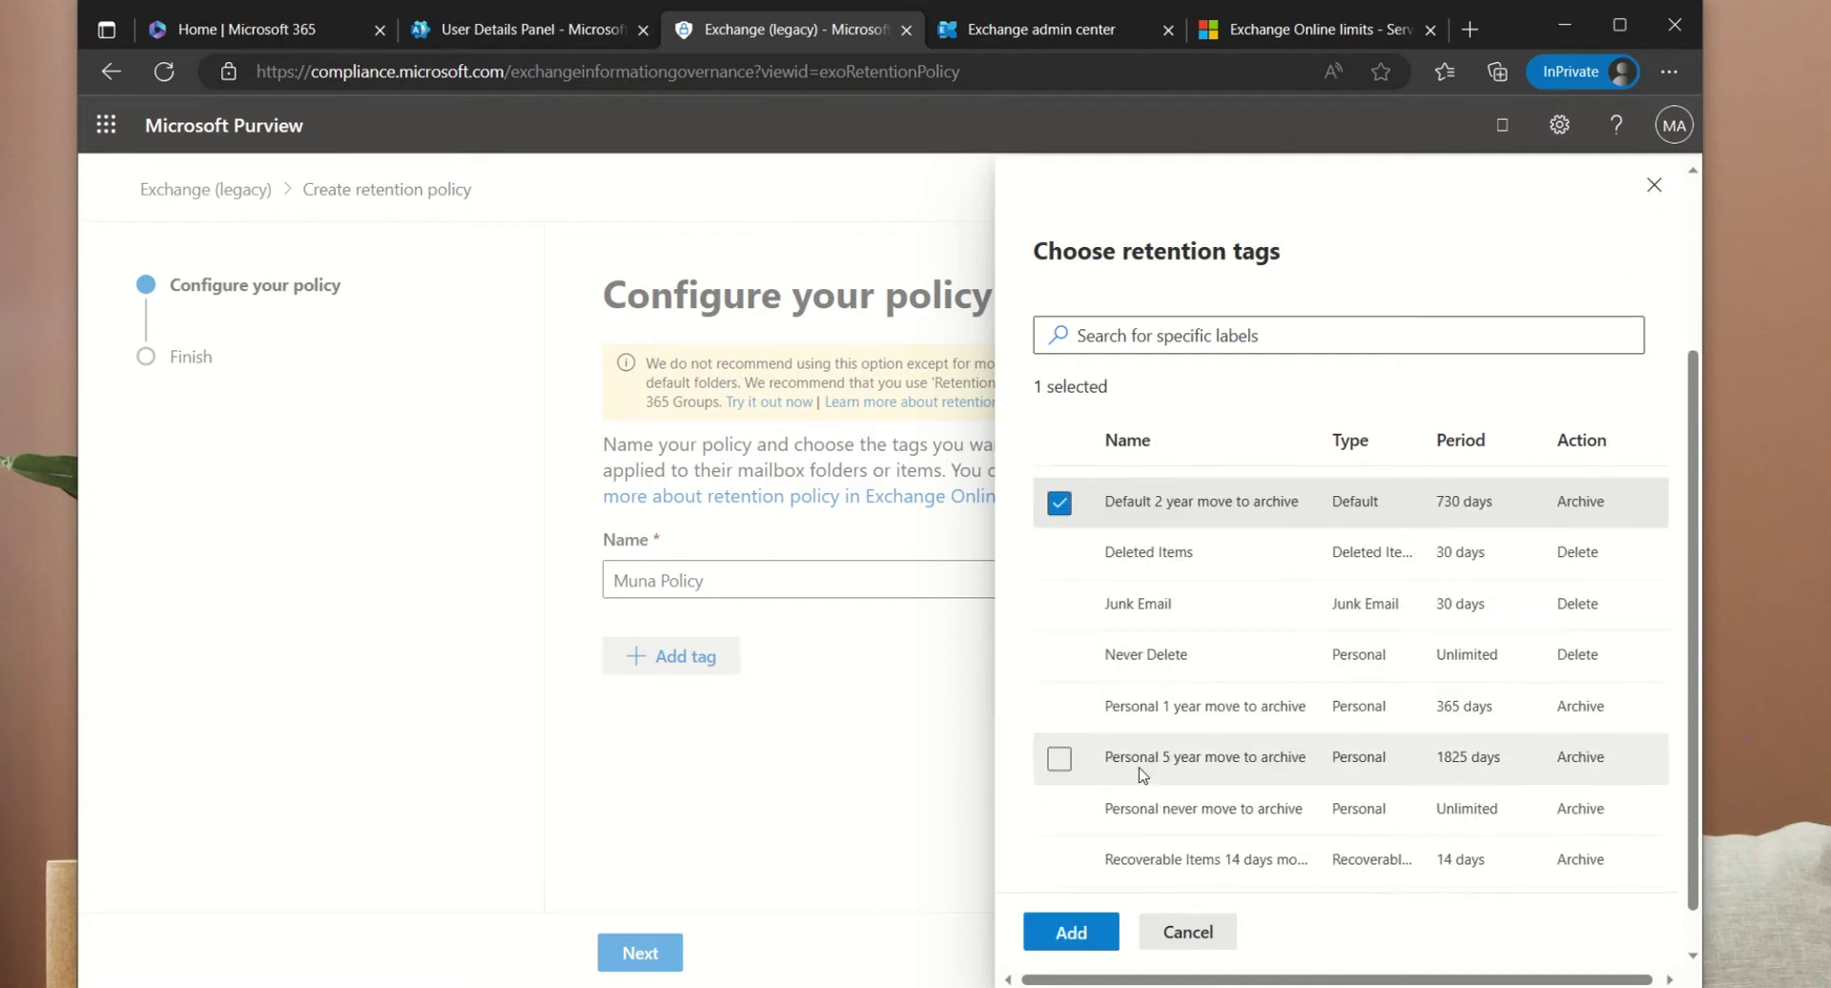
{"action": "left_click", "coordinate": [1059, 710]}
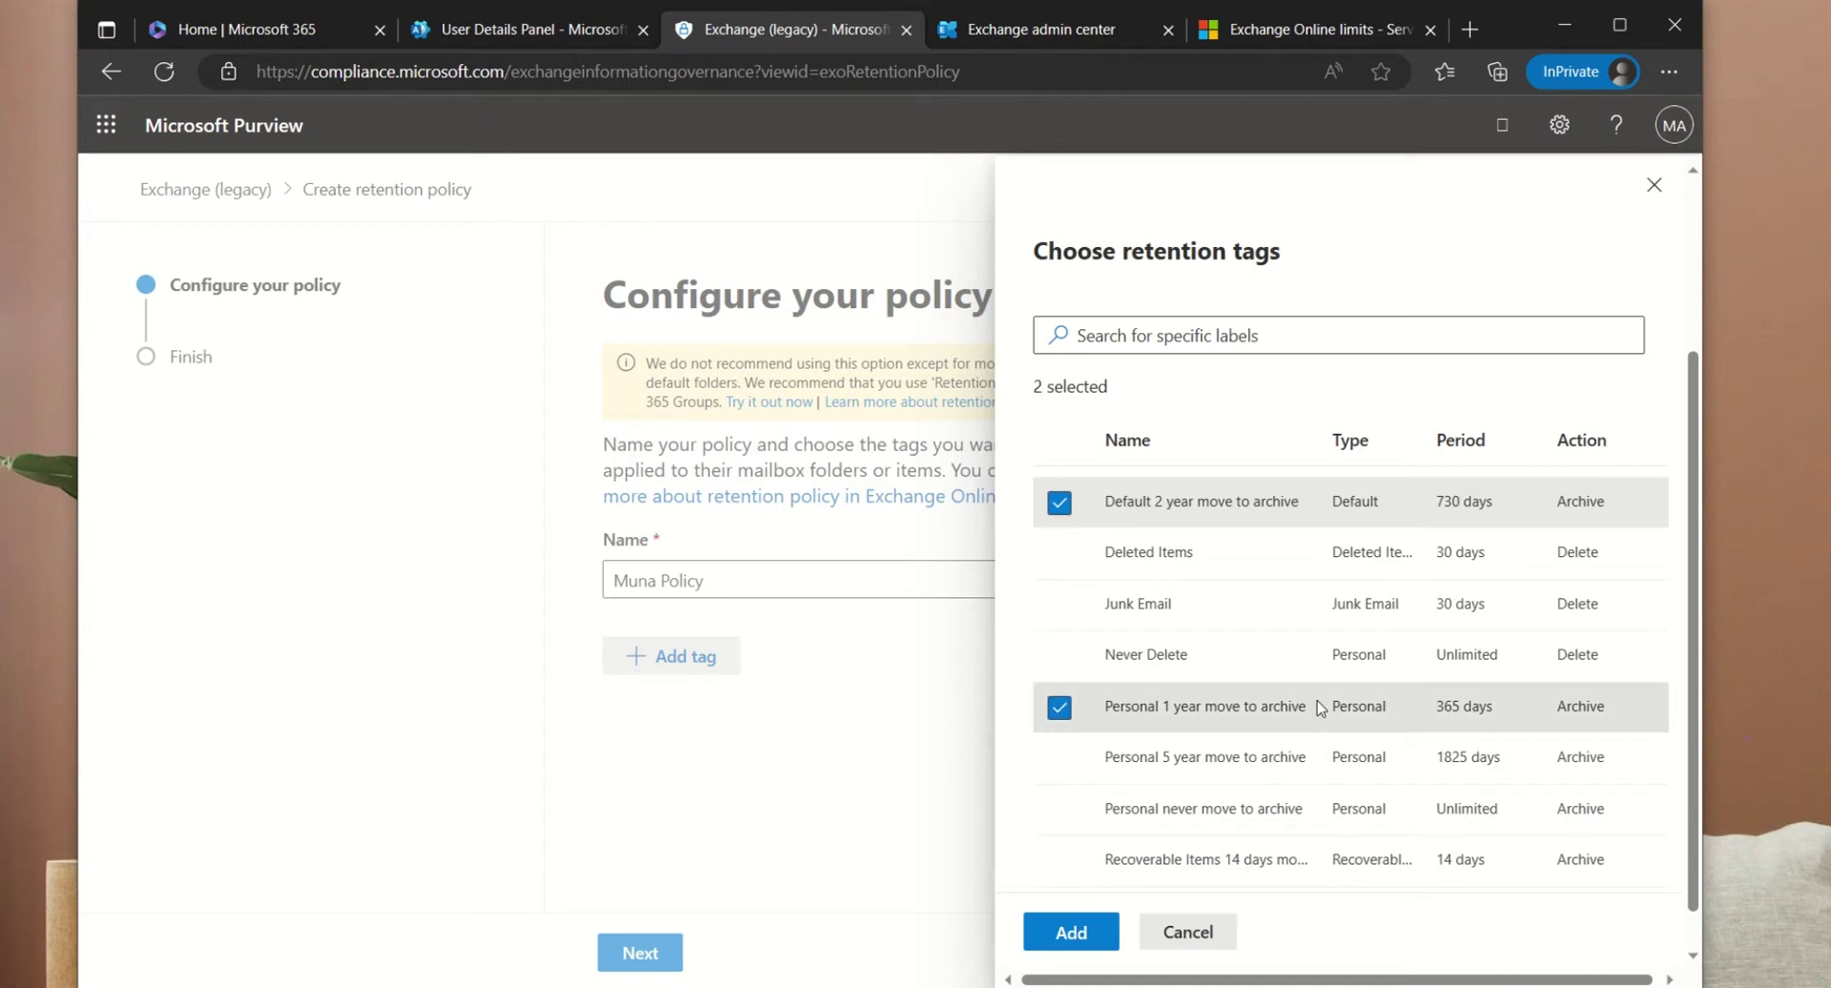
{"action": "left_click", "coordinate": [1063, 711]}
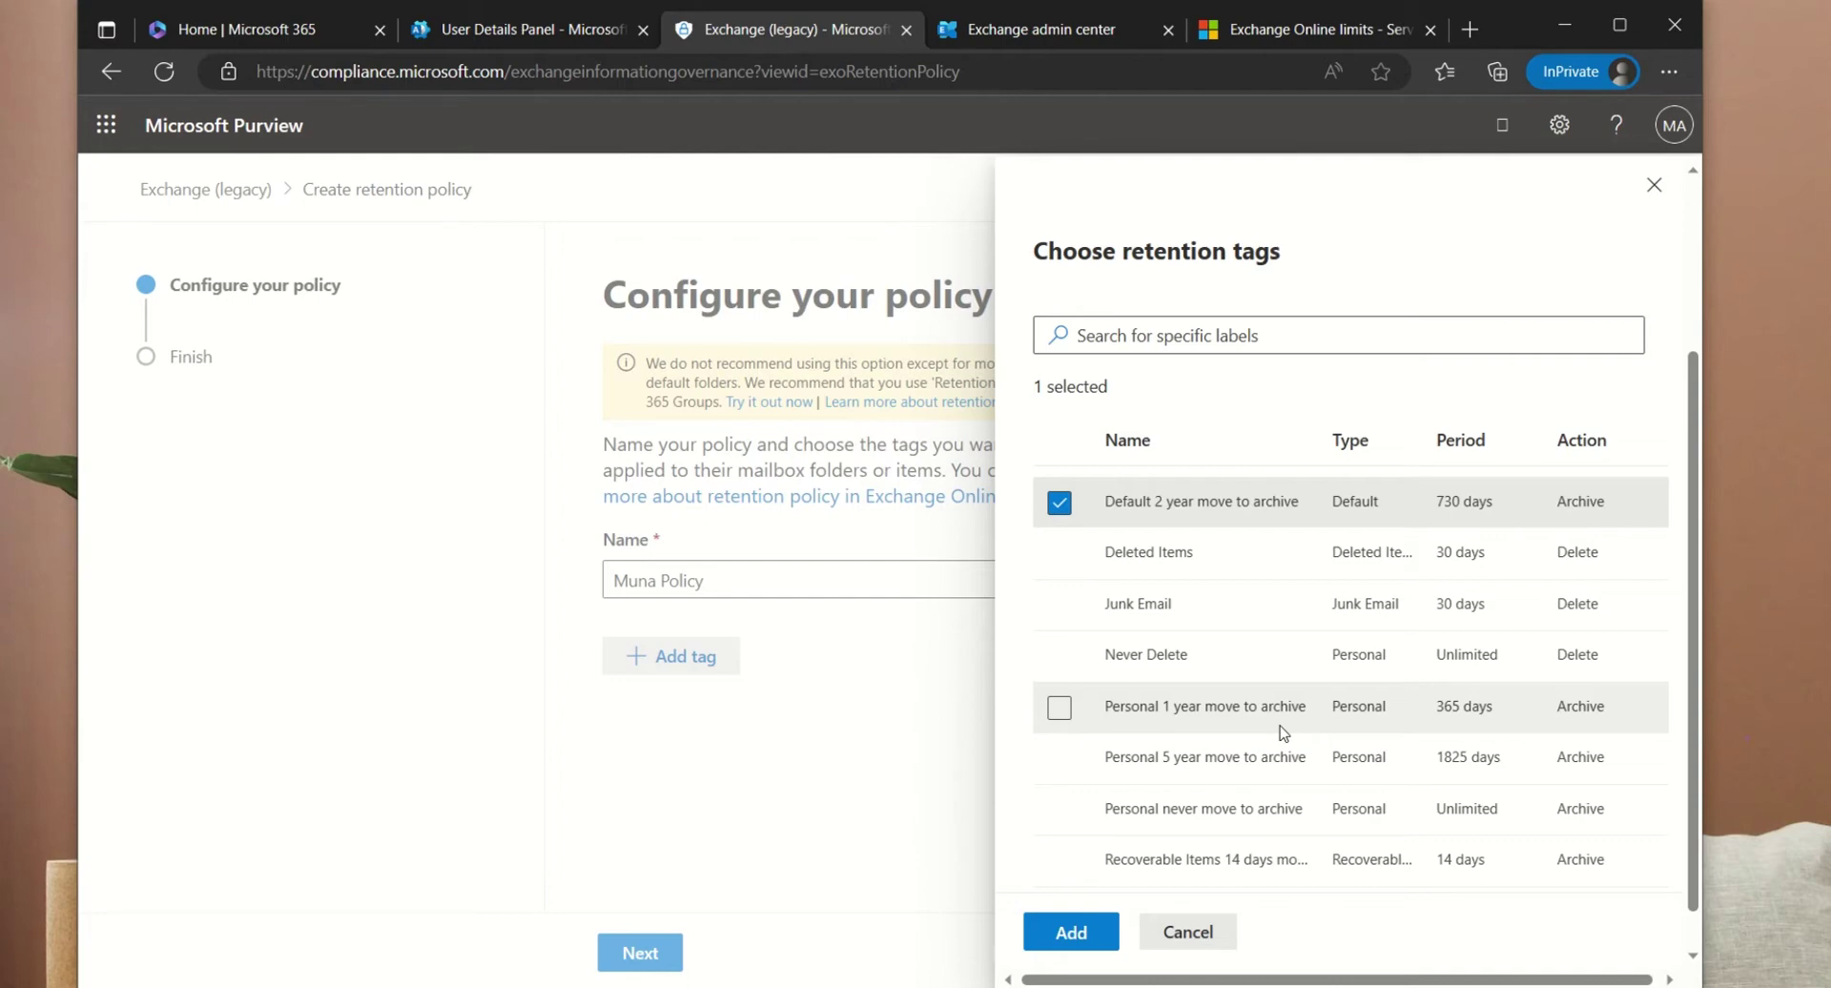
{"action": "left_click", "coordinate": [1058, 707]}
{"action": "left_click", "coordinate": [1041, 919]}
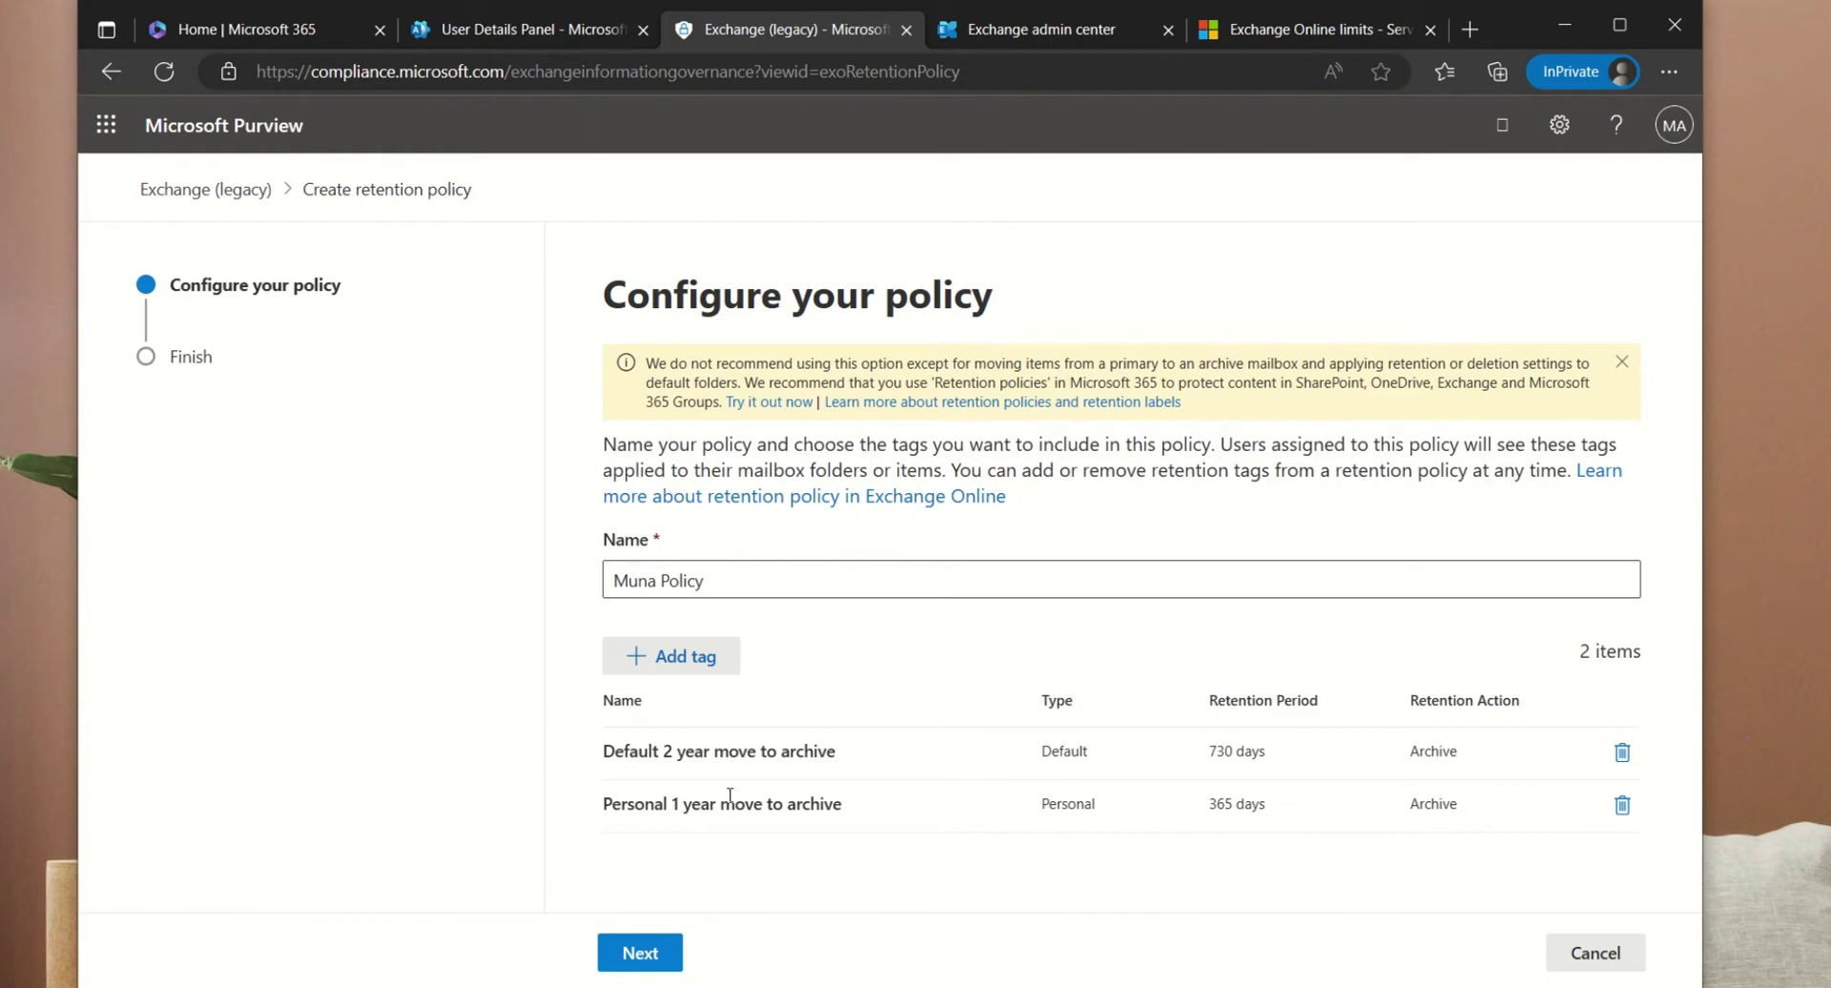
- Submit the new retention policy from its review page and return to the list of MRM retention policies
{"action": "left_click", "coordinate": [637, 965]}
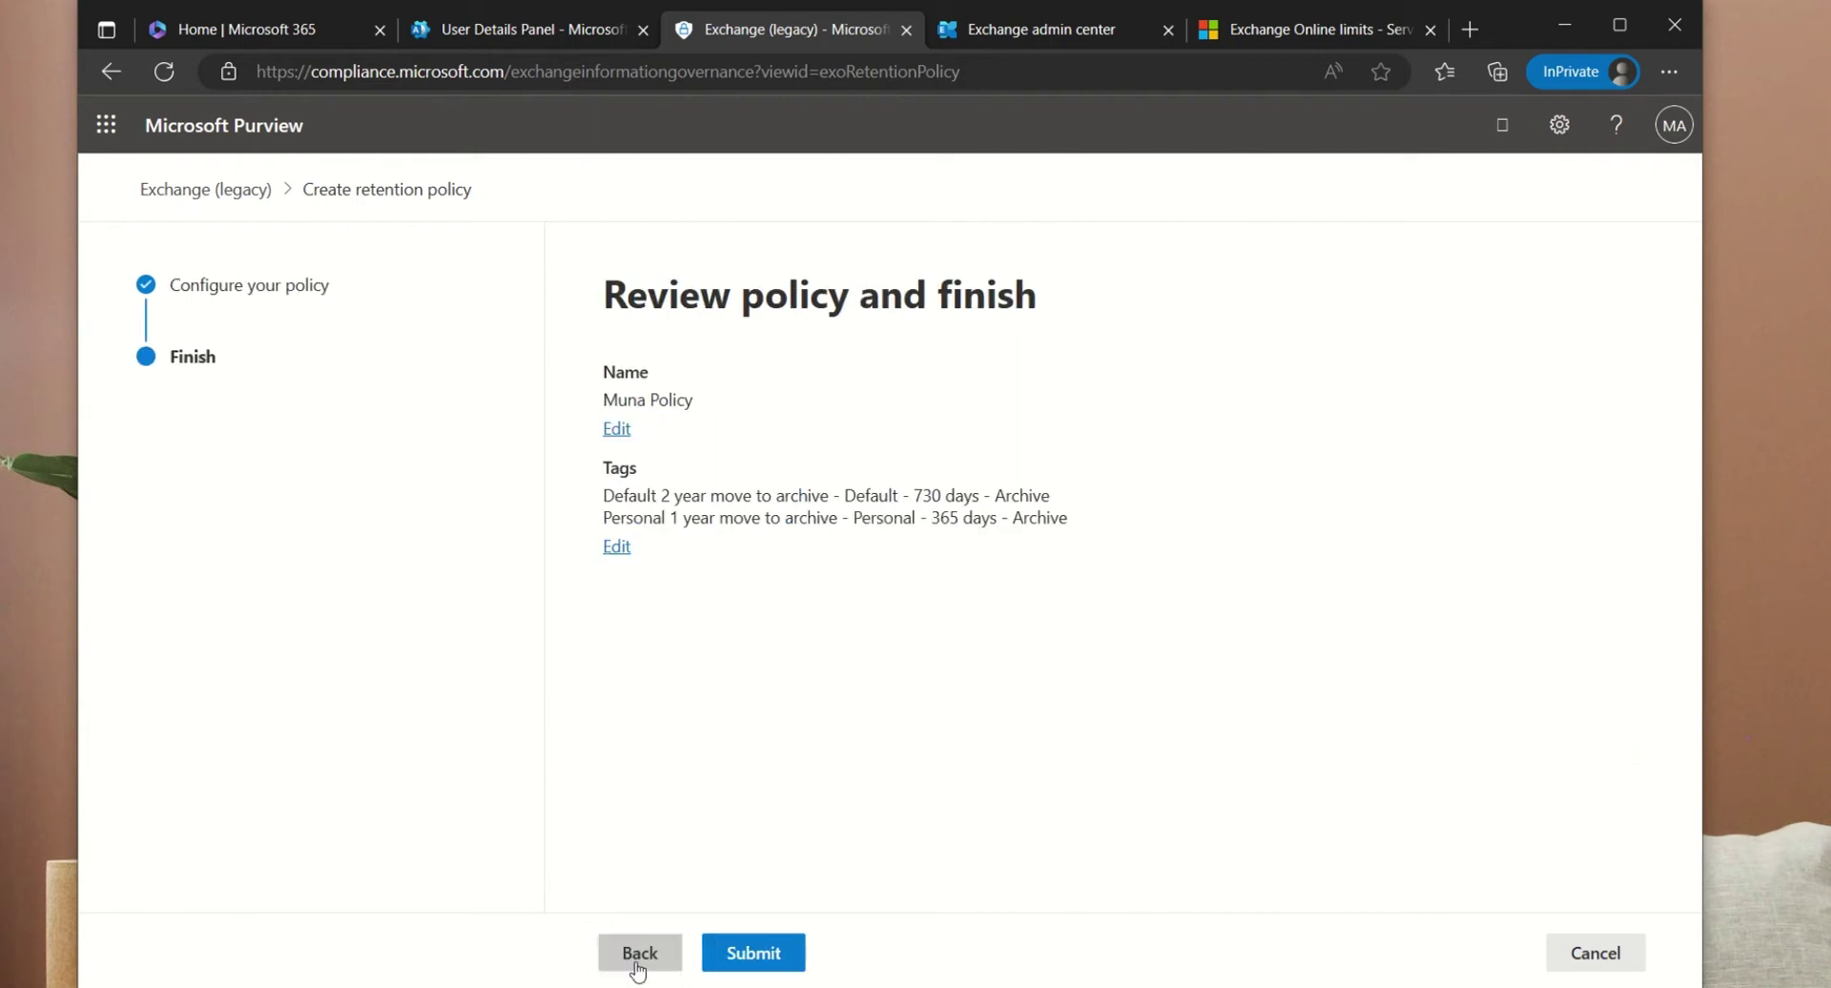
{"action": "left_click", "coordinate": [797, 951]}
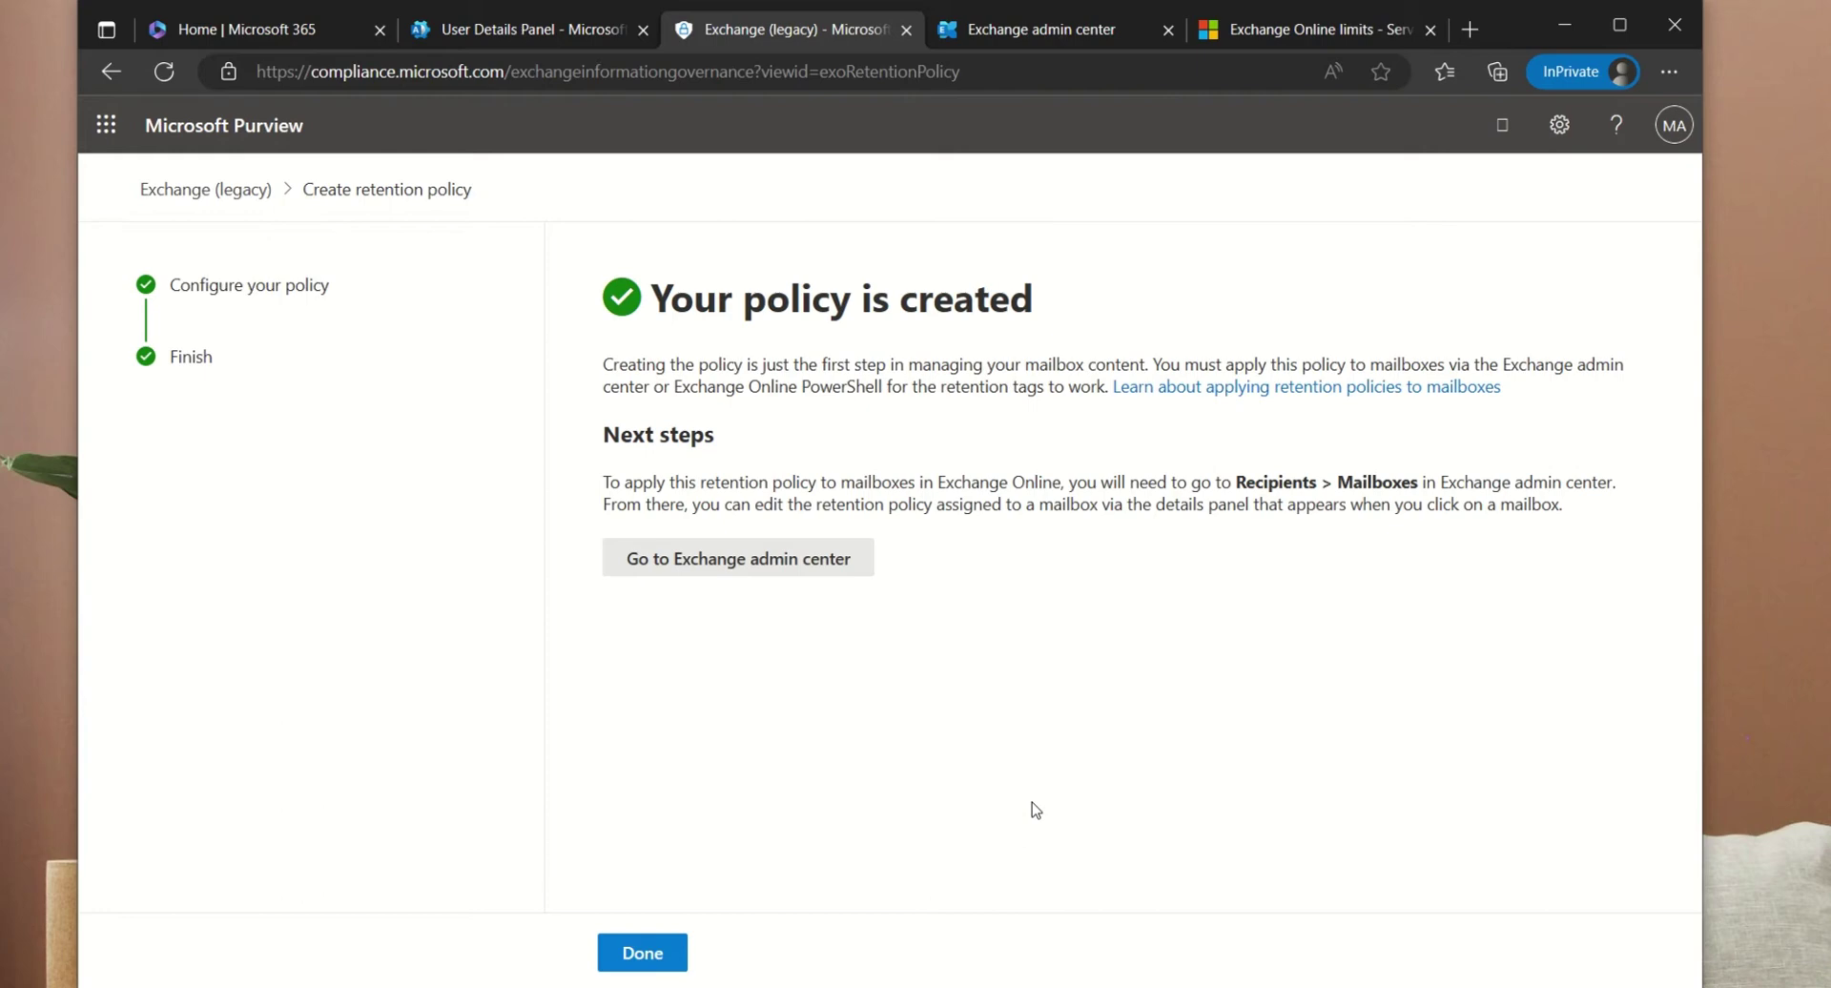
{"action": "left_click", "coordinate": [644, 951]}
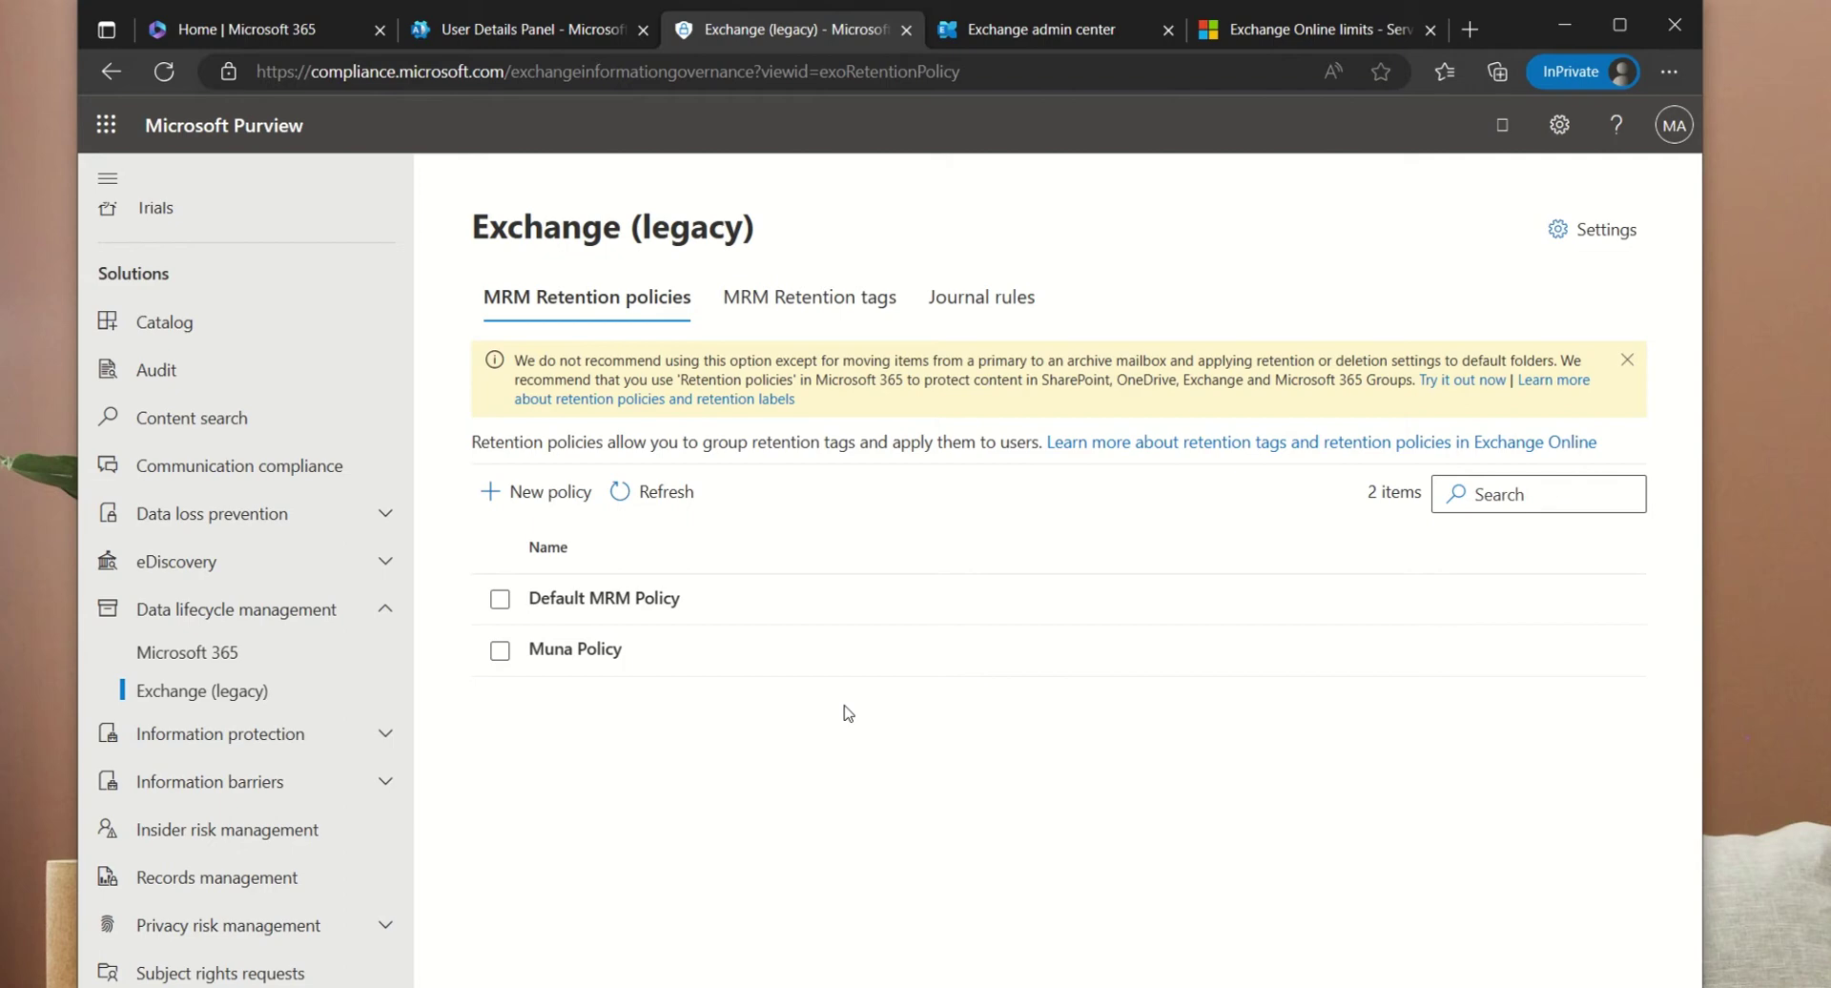
- Switch to the Exchange admin center, assign "Muna Policy" as the retention policy of the selected user's mailbox, and save the mailbox policies
{"action": "left_click", "coordinate": [999, 30]}
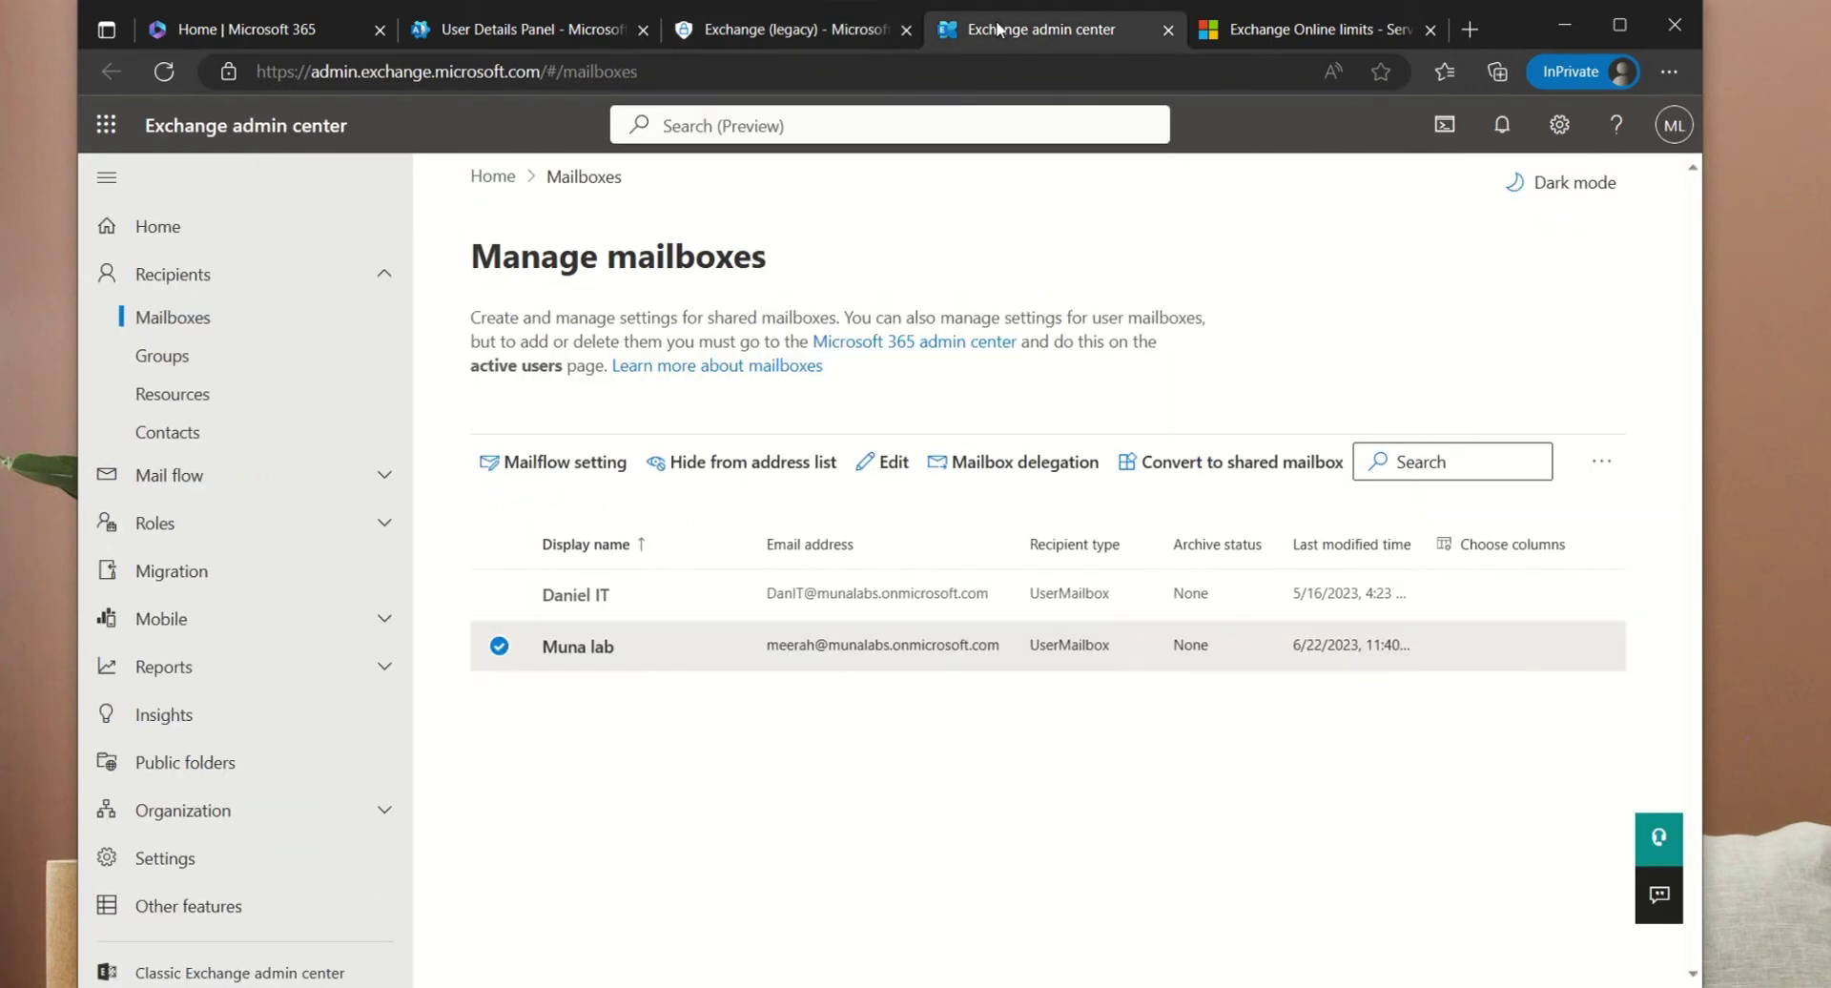
{"action": "left_click", "coordinate": [580, 647]}
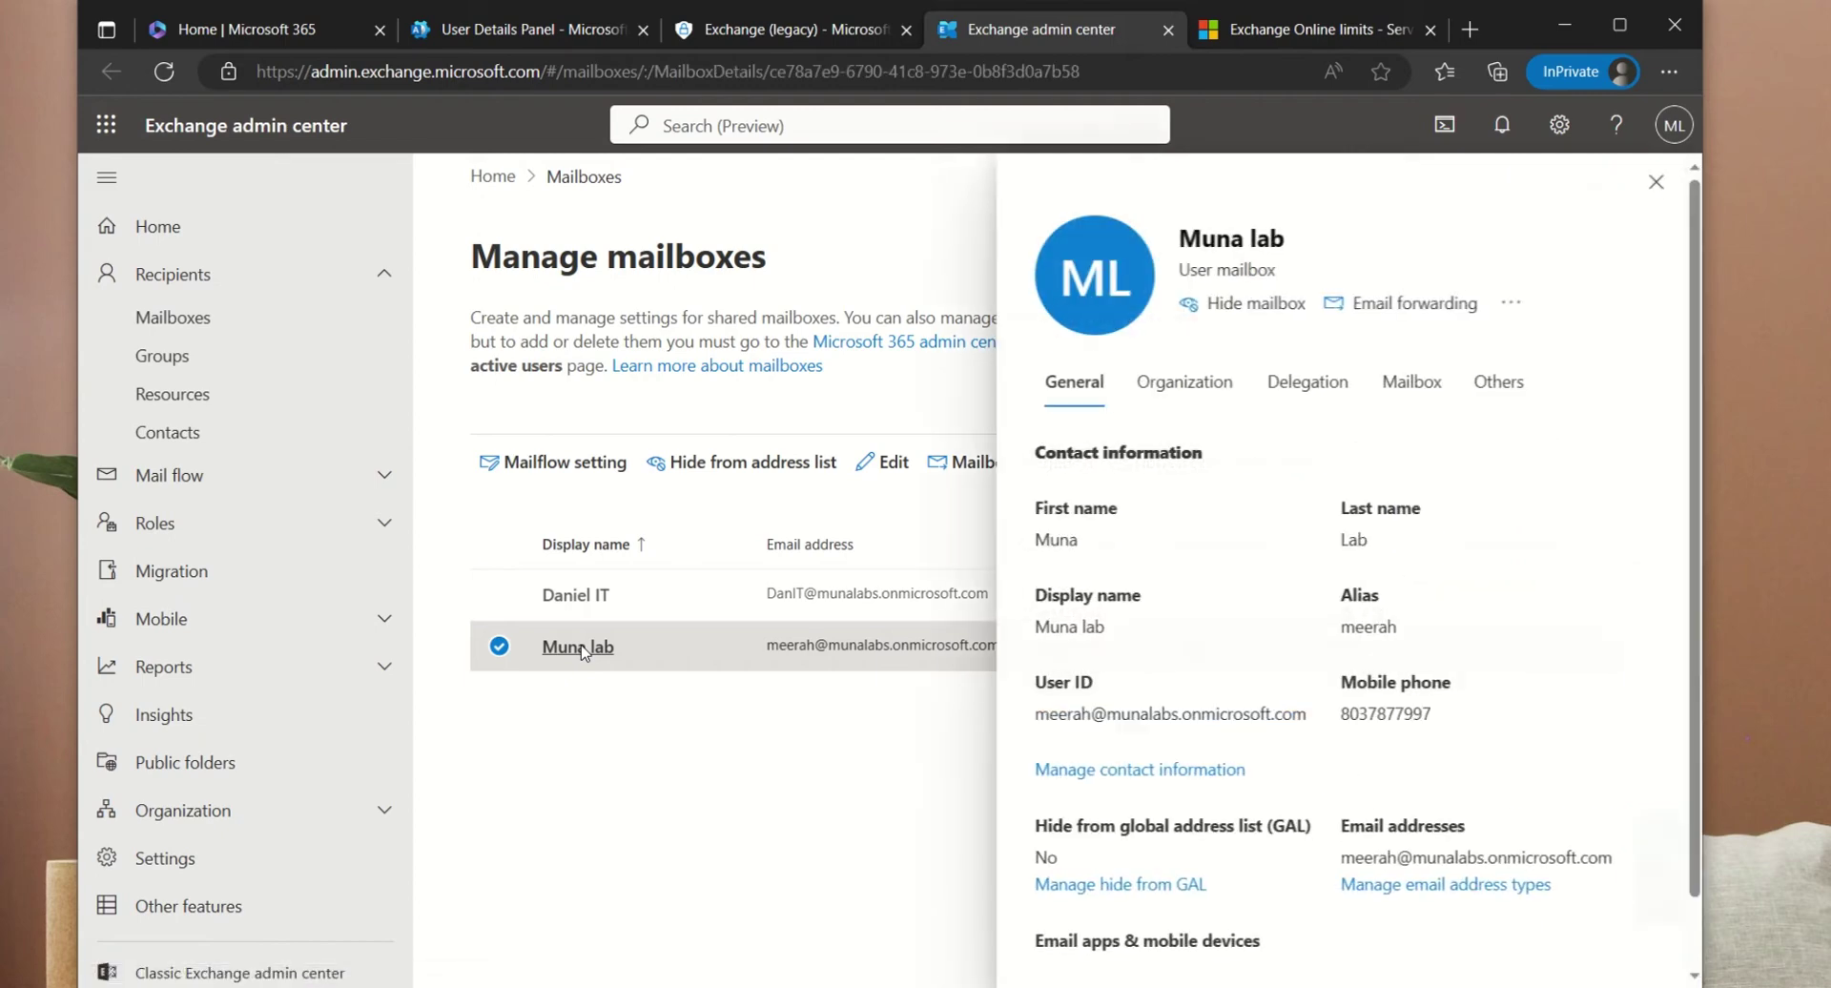
{"action": "left_click", "coordinate": [1398, 384]}
{"action": "scroll", "coordinate": [1373, 505], "scroll_direction": "down", "scroll_amount": 2}
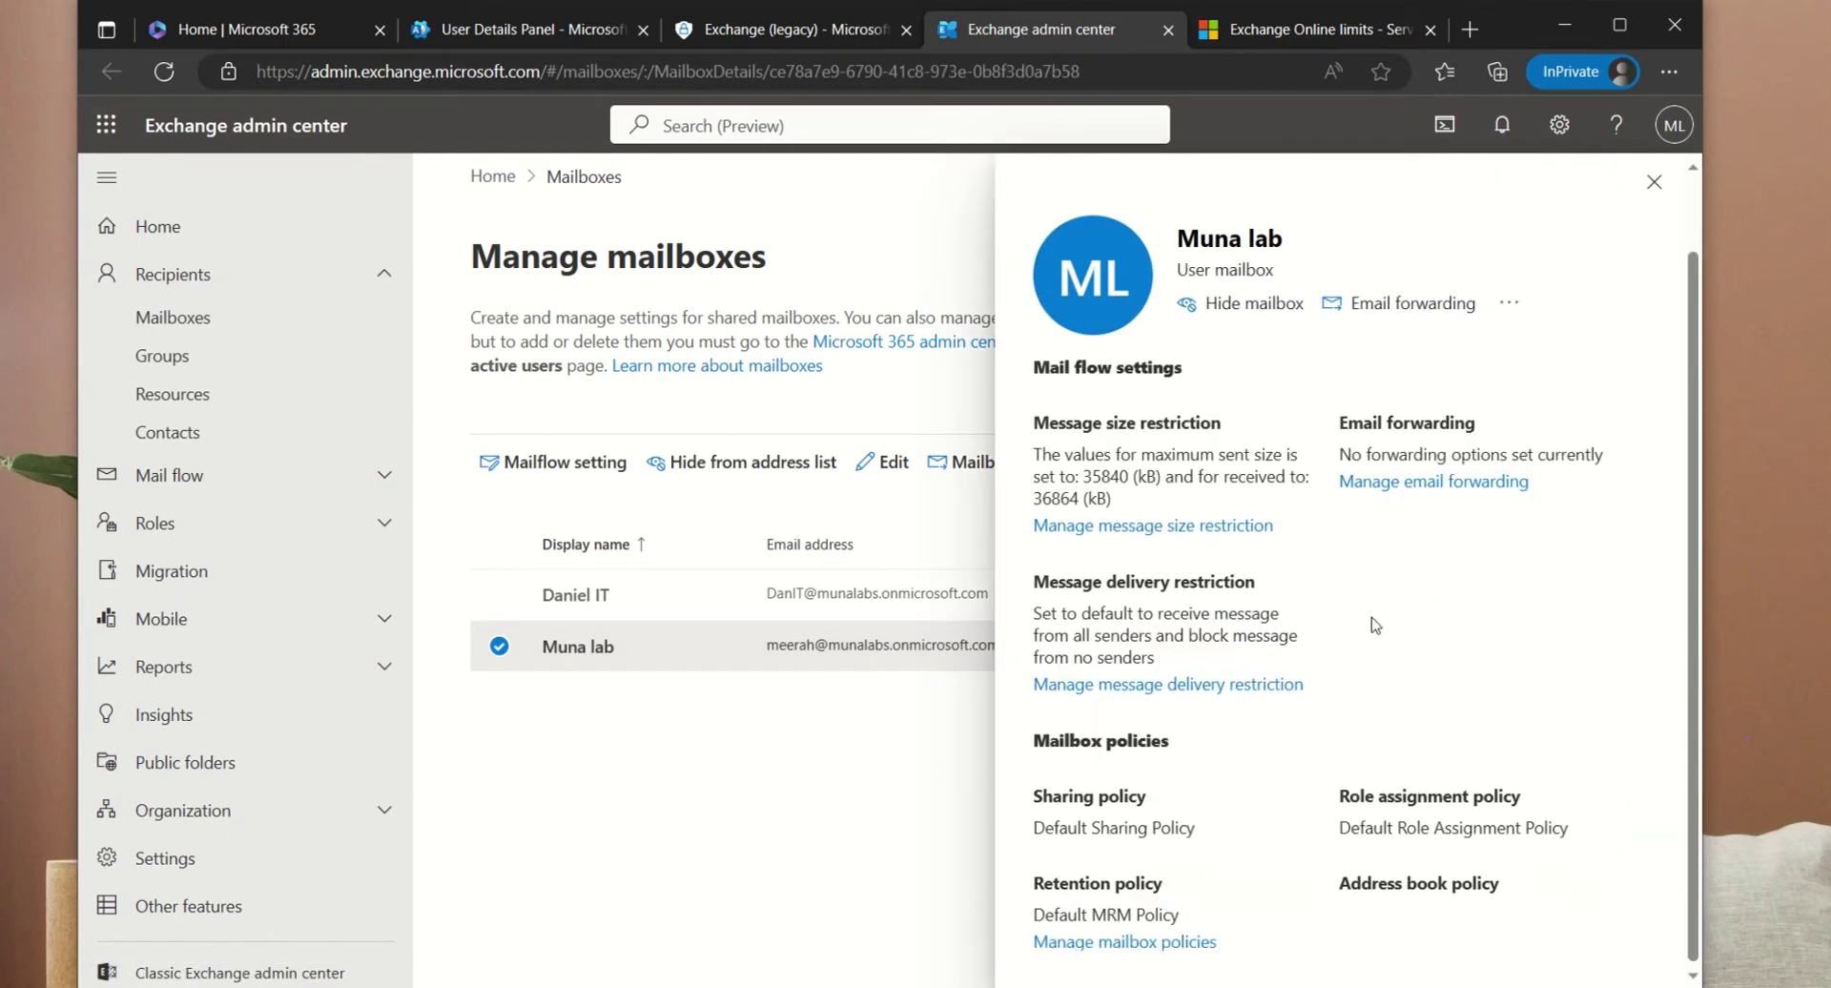
{"action": "left_click", "coordinate": [1153, 942]}
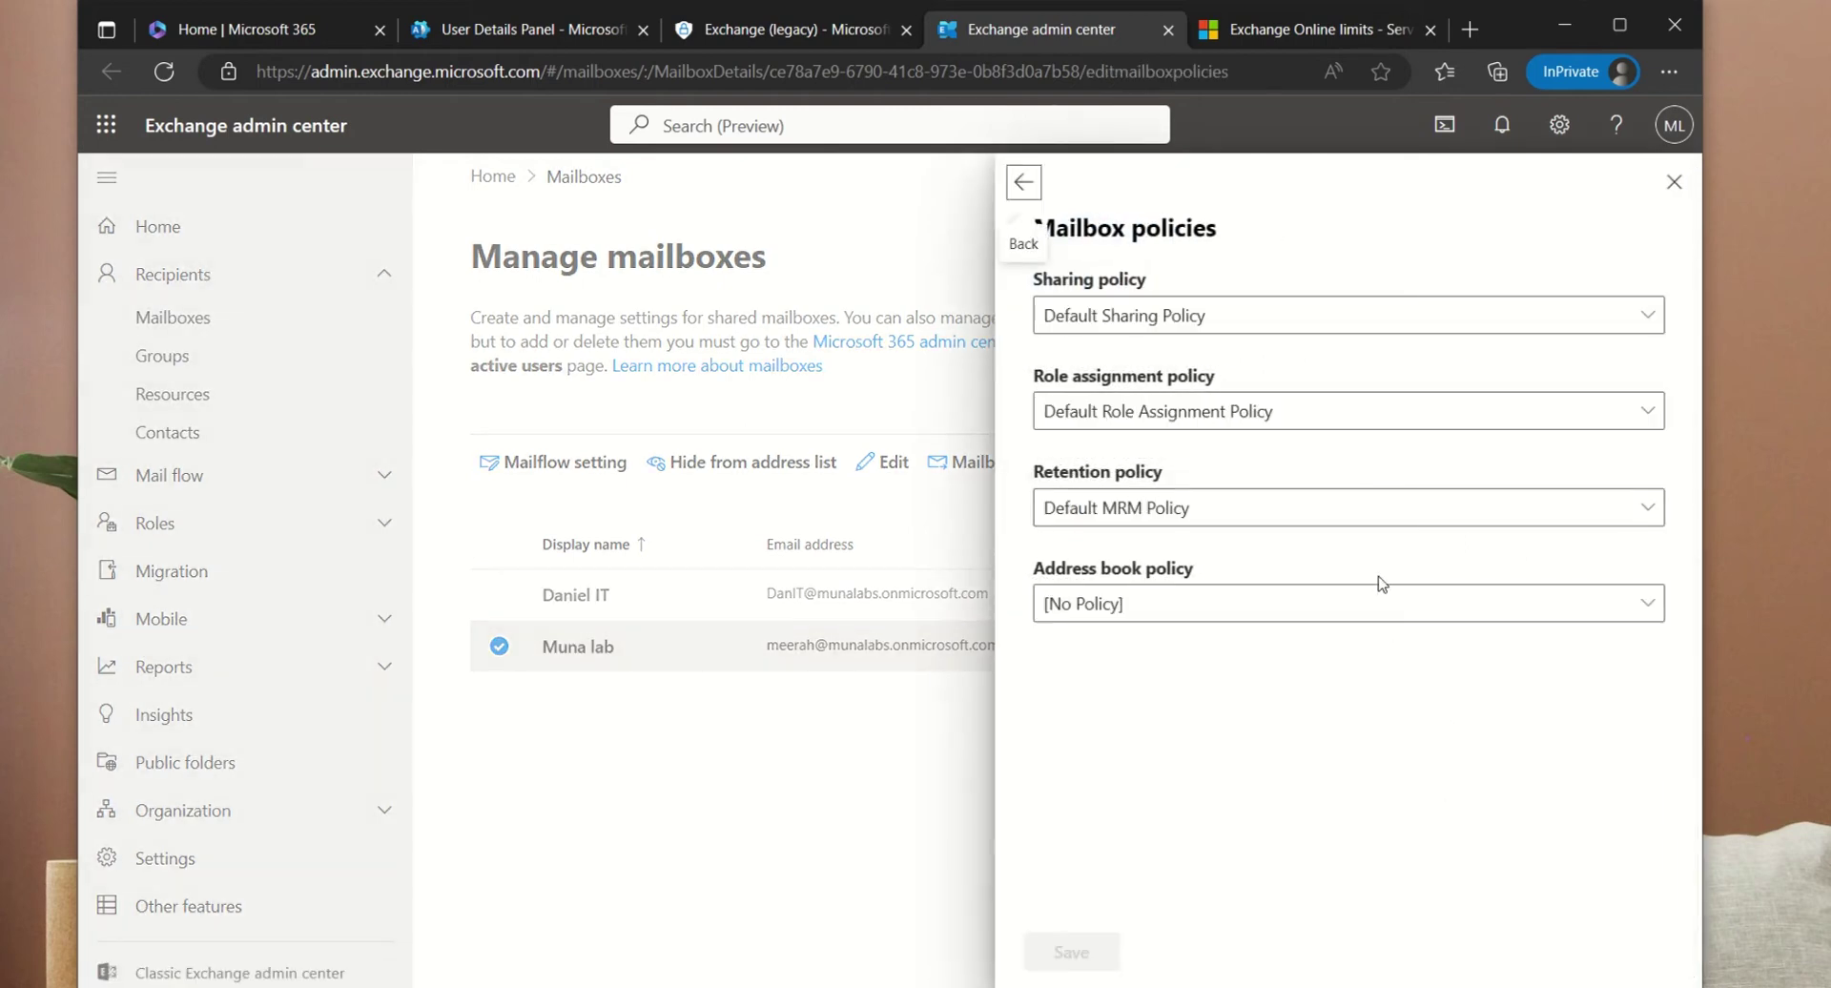
{"action": "left_click", "coordinate": [1314, 529]}
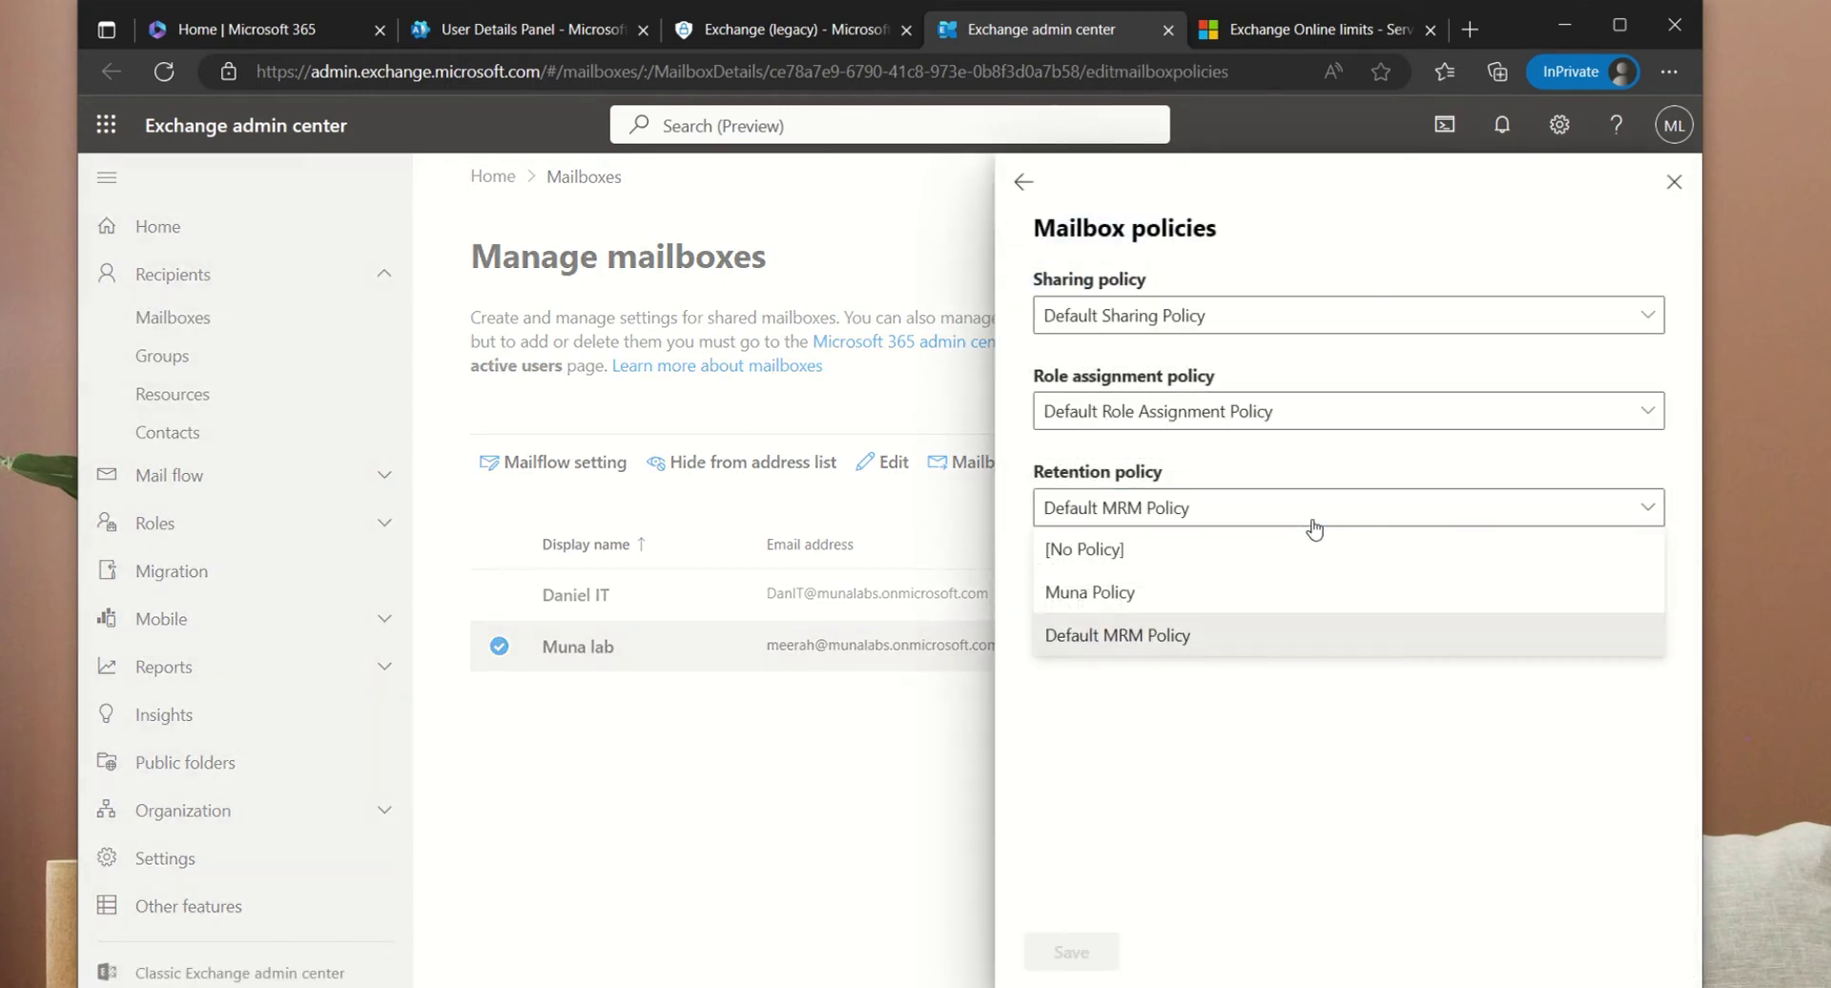
{"action": "left_click", "coordinate": [1136, 593]}
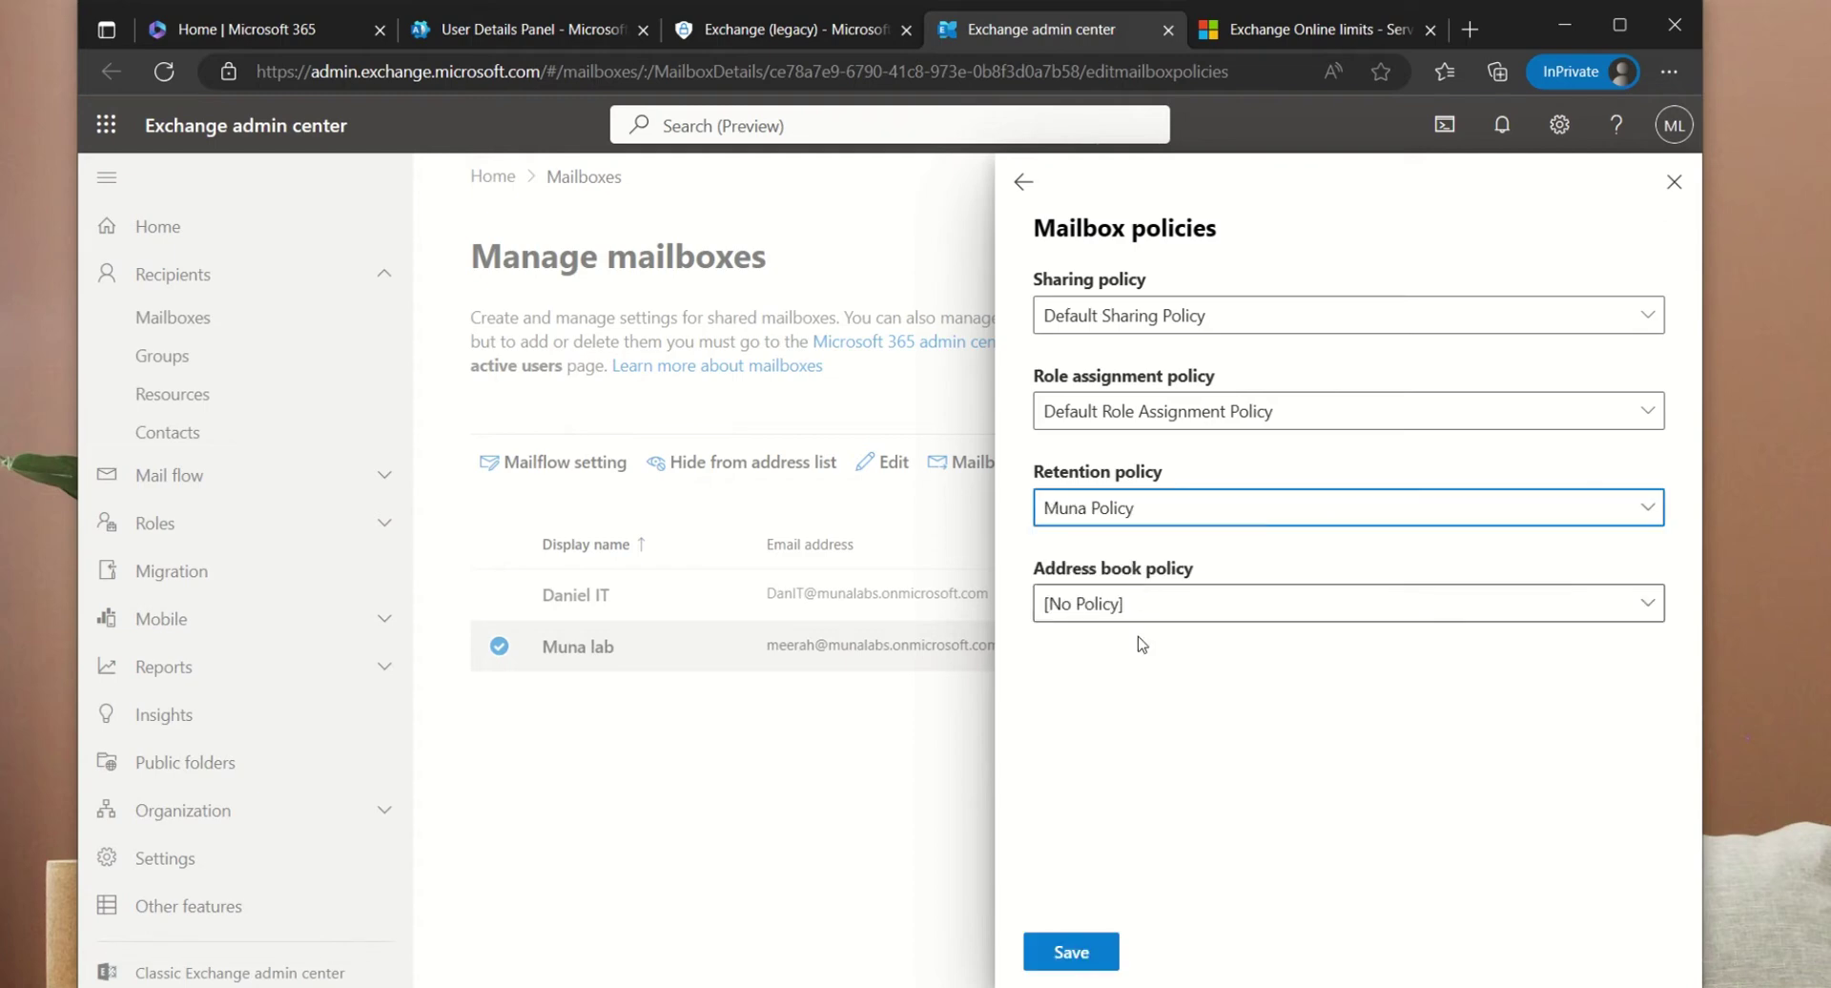
{"action": "left_click", "coordinate": [1066, 952]}
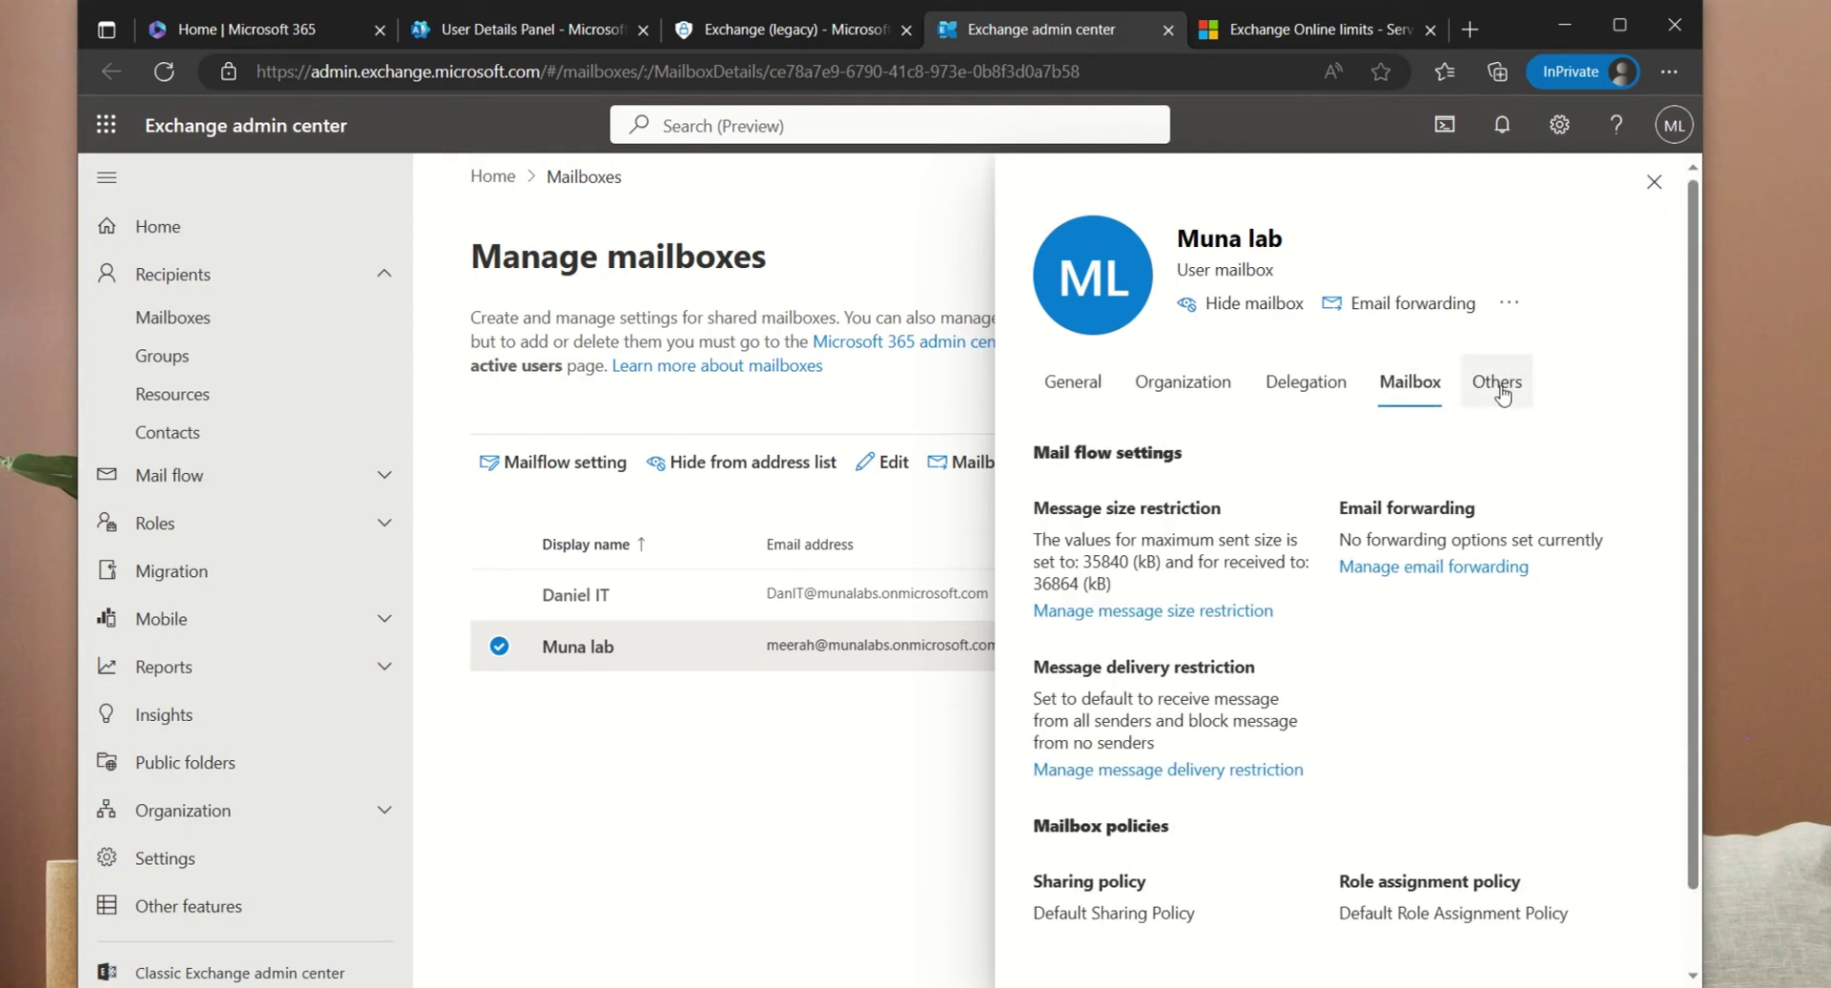
- Check the archive status and archive usage of the same mailbox, and return to its details
{"action": "left_click", "coordinate": [1495, 381]}
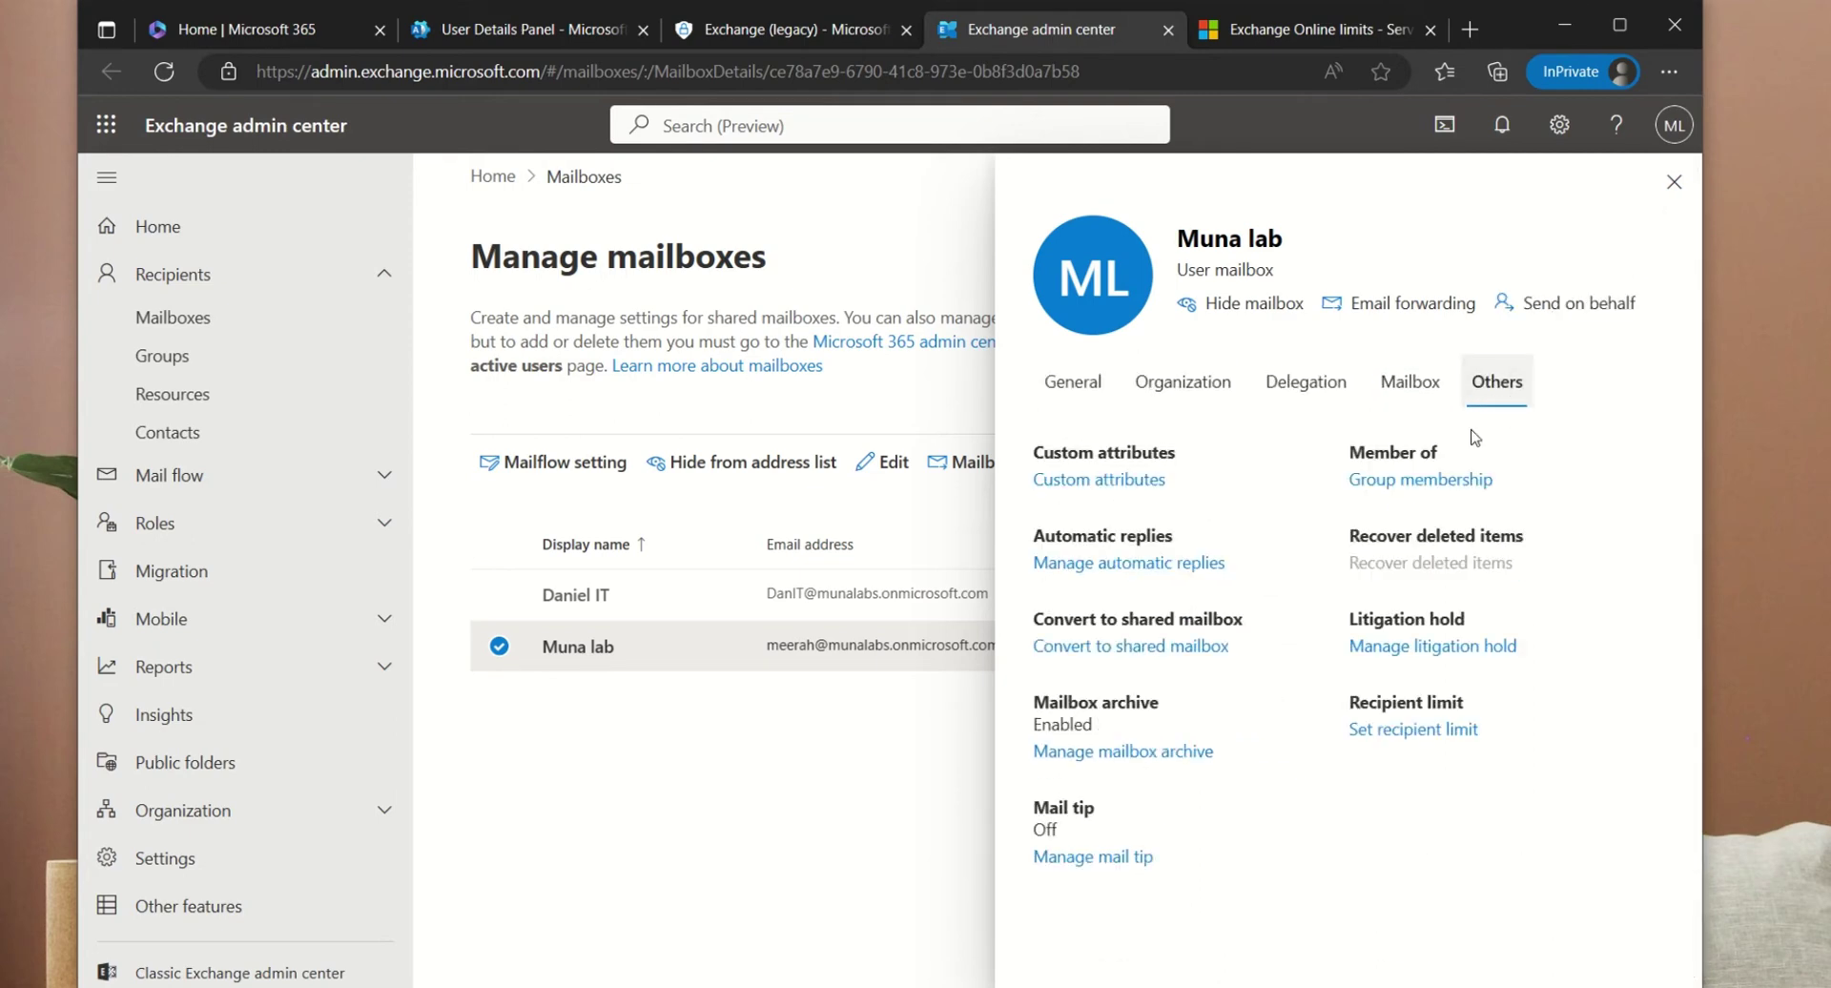
{"action": "left_click", "coordinate": [1175, 753]}
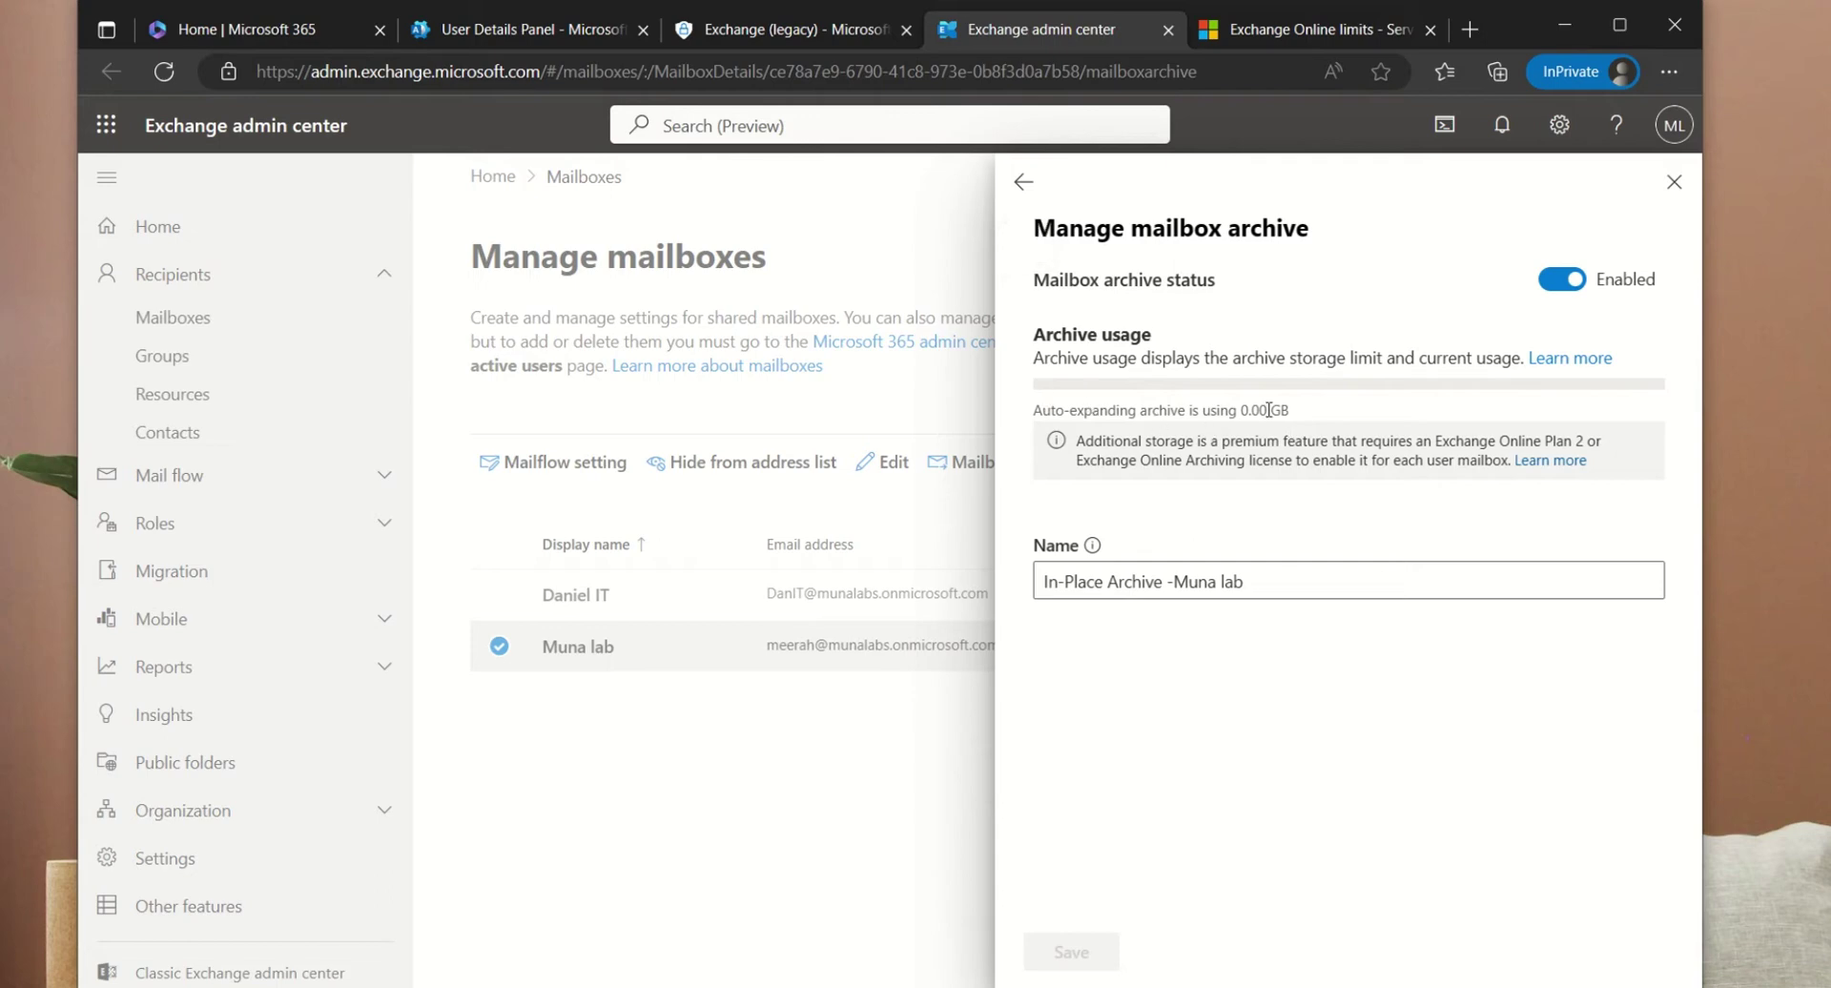
{"action": "left_click_drag", "start_coordinate": [1038, 400], "coordinate": [1581, 418]}
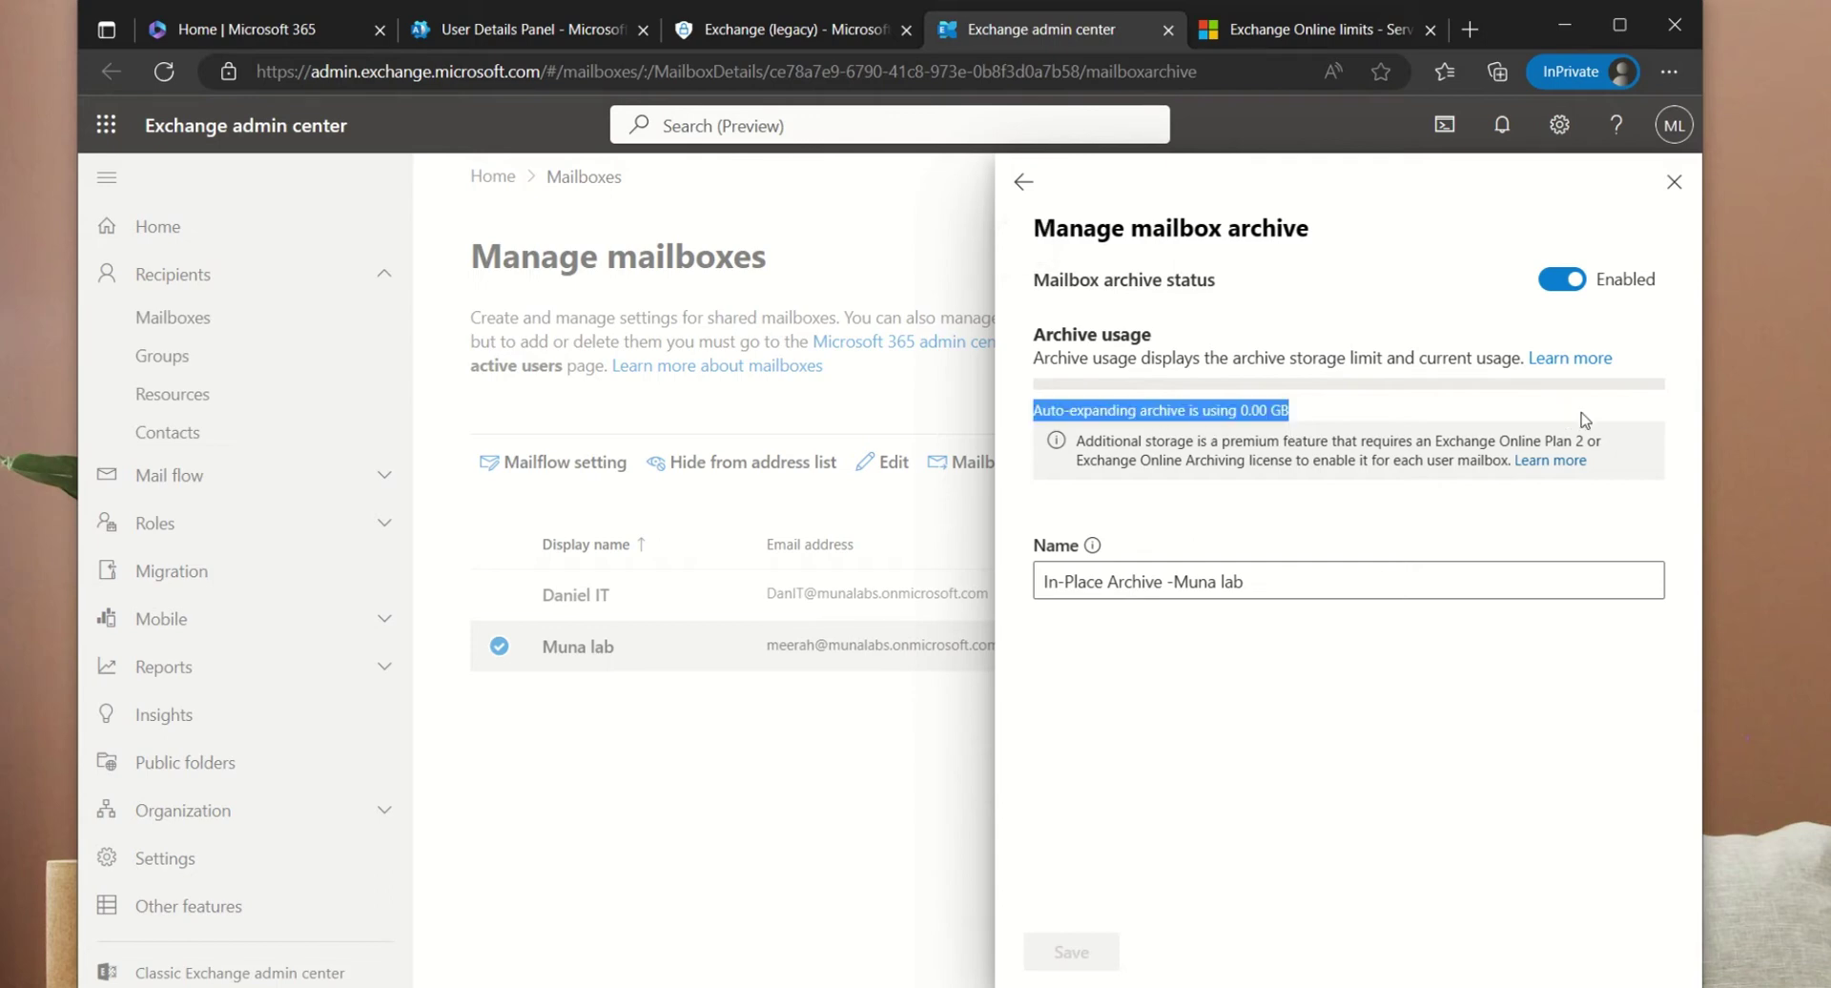
{"action": "left_click", "coordinate": [1033, 191]}
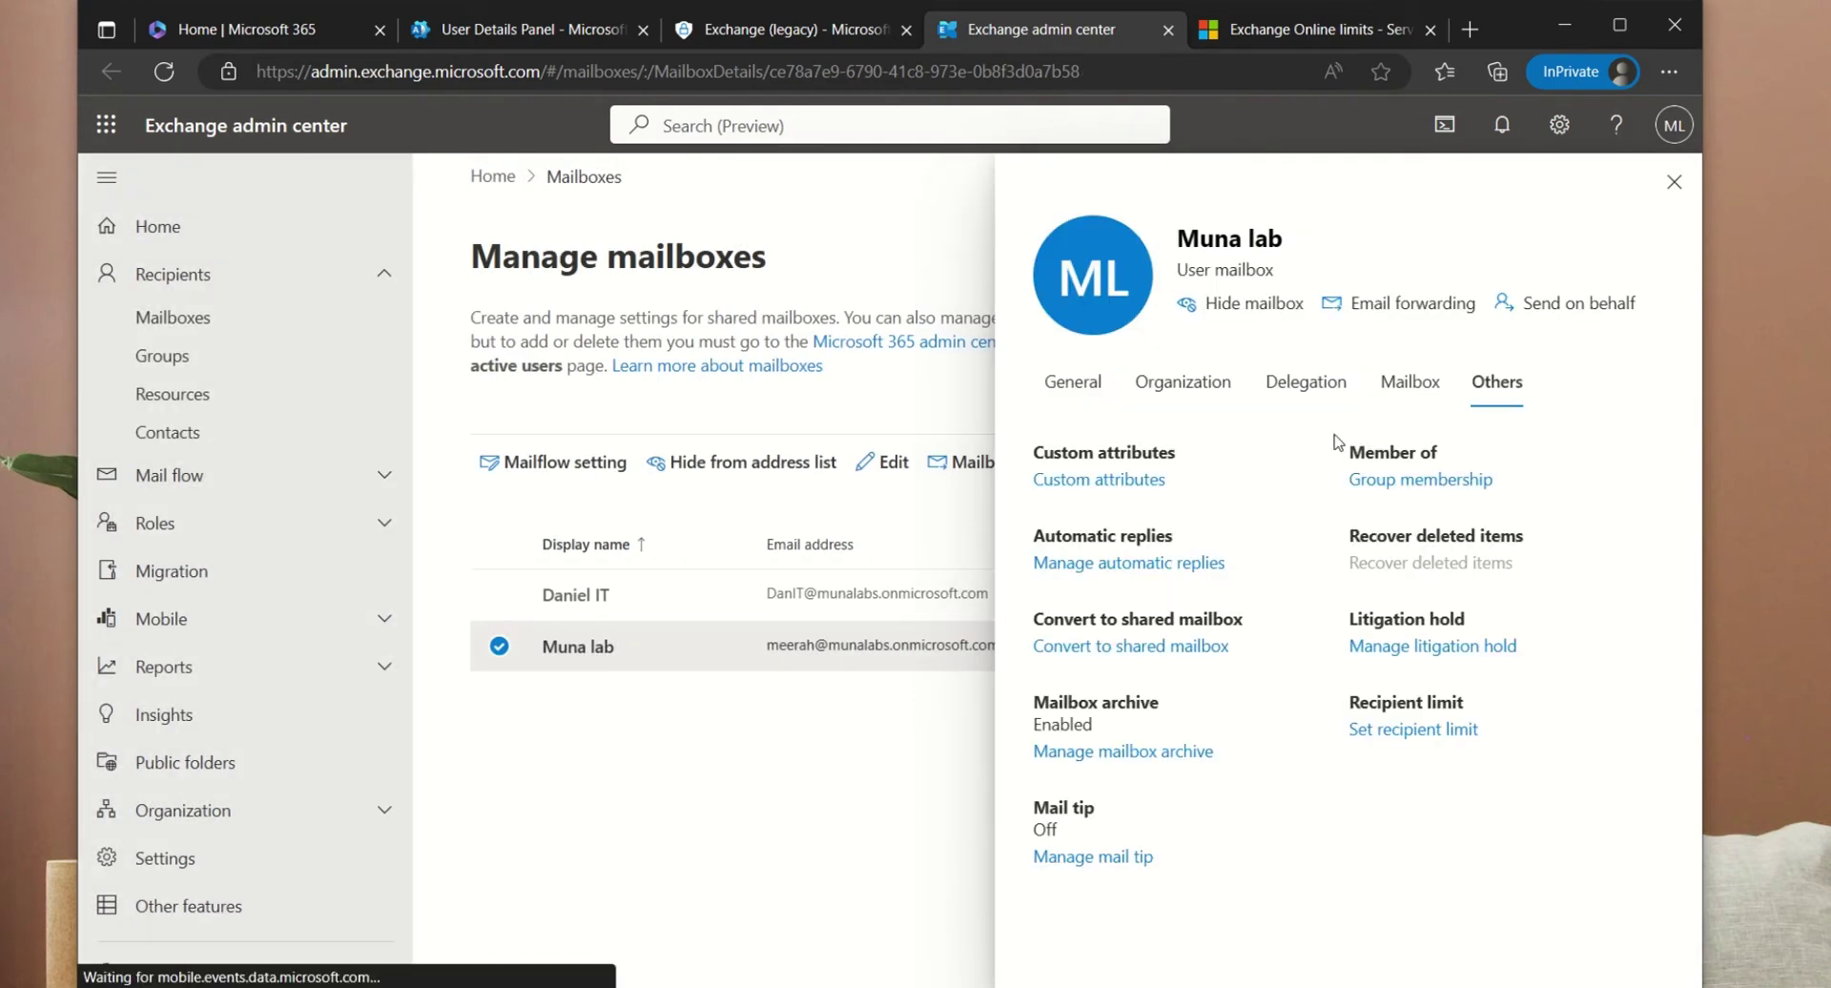
- Set the mailbox's retention policy to "Muna Policy" again, save the mailbox policies, and close the mailbox details
{"action": "left_click", "coordinate": [1373, 385]}
{"action": "scroll", "coordinate": [1123, 820], "scroll_direction": "down", "scroll_amount": 2}
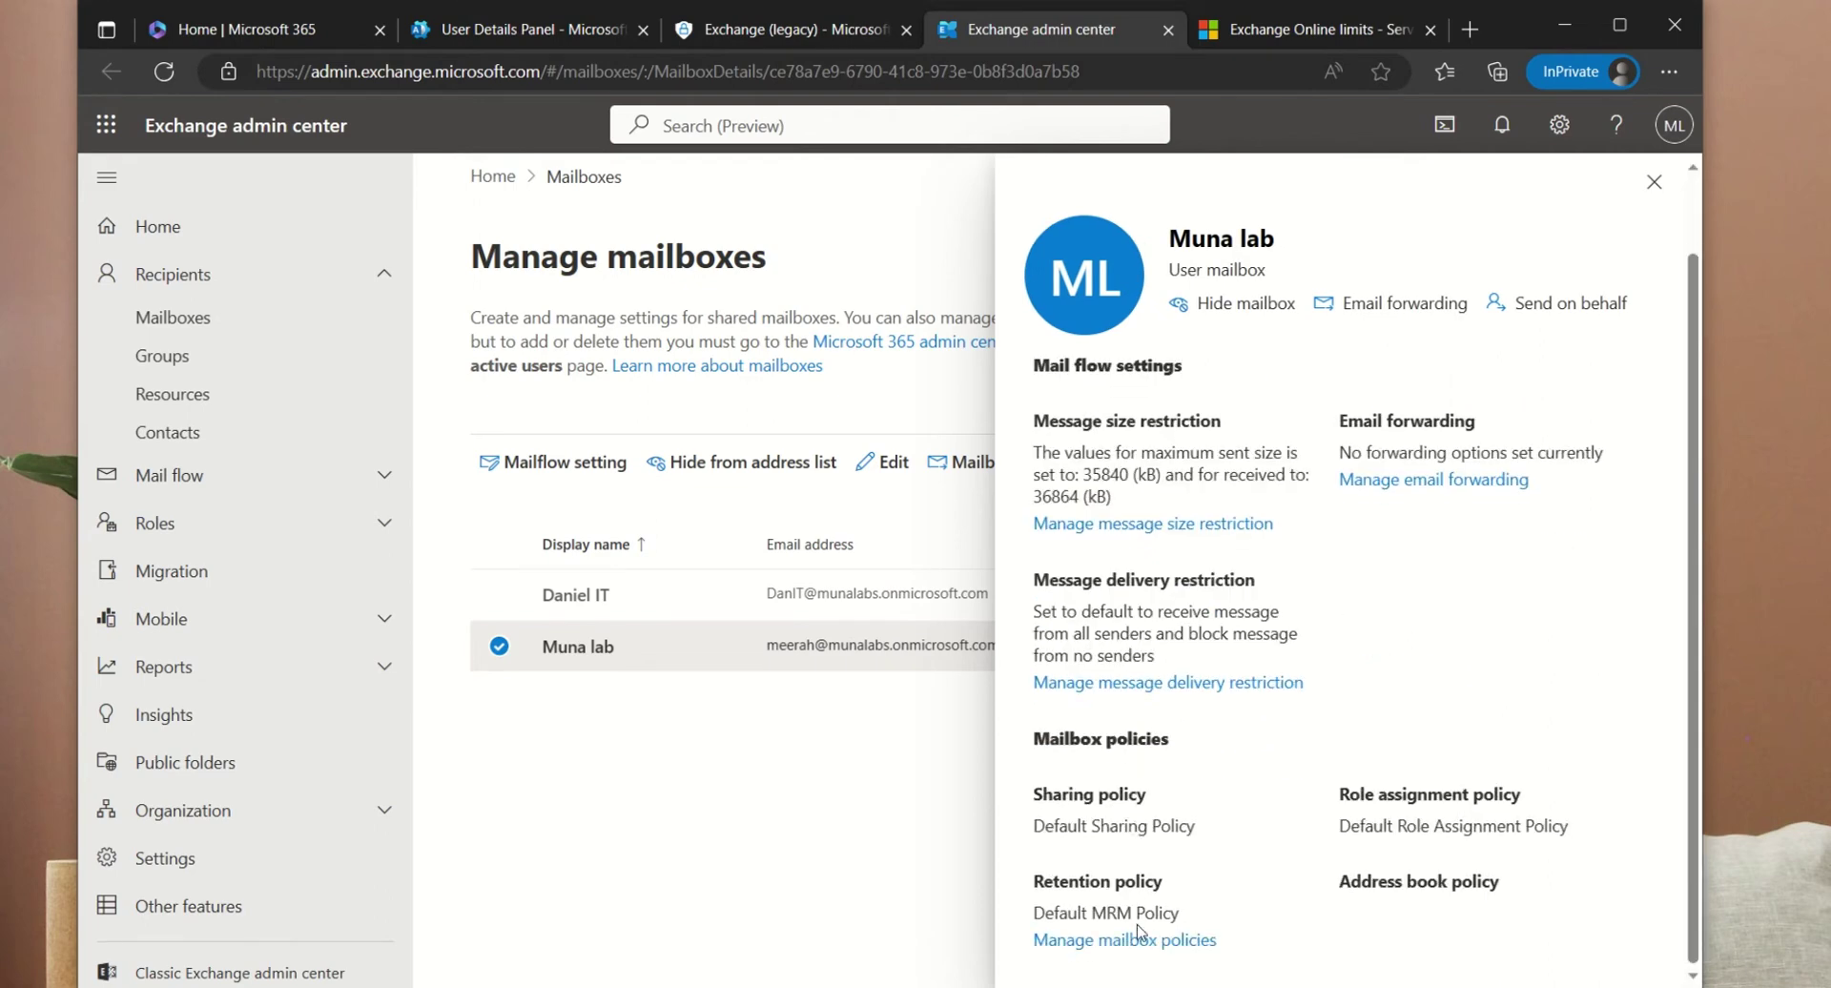
{"action": "left_click", "coordinate": [1142, 940]}
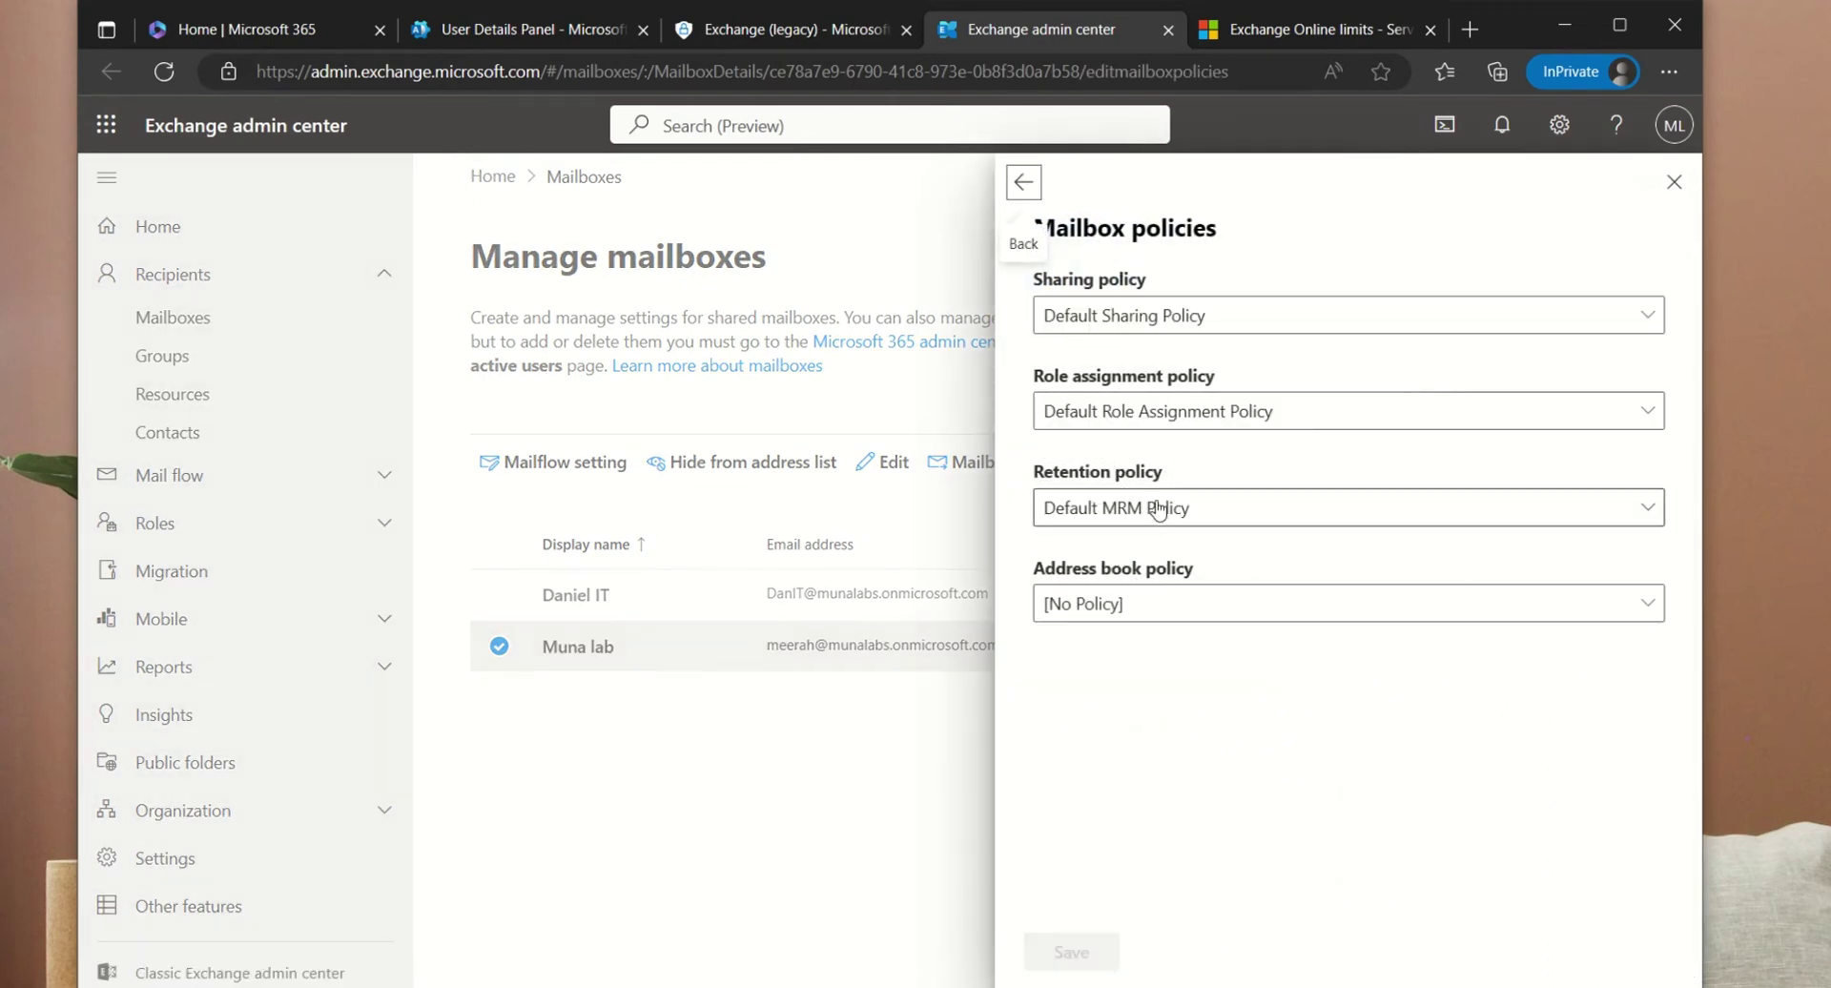
{"action": "left_click", "coordinate": [1158, 510]}
{"action": "left_click", "coordinate": [1173, 588]}
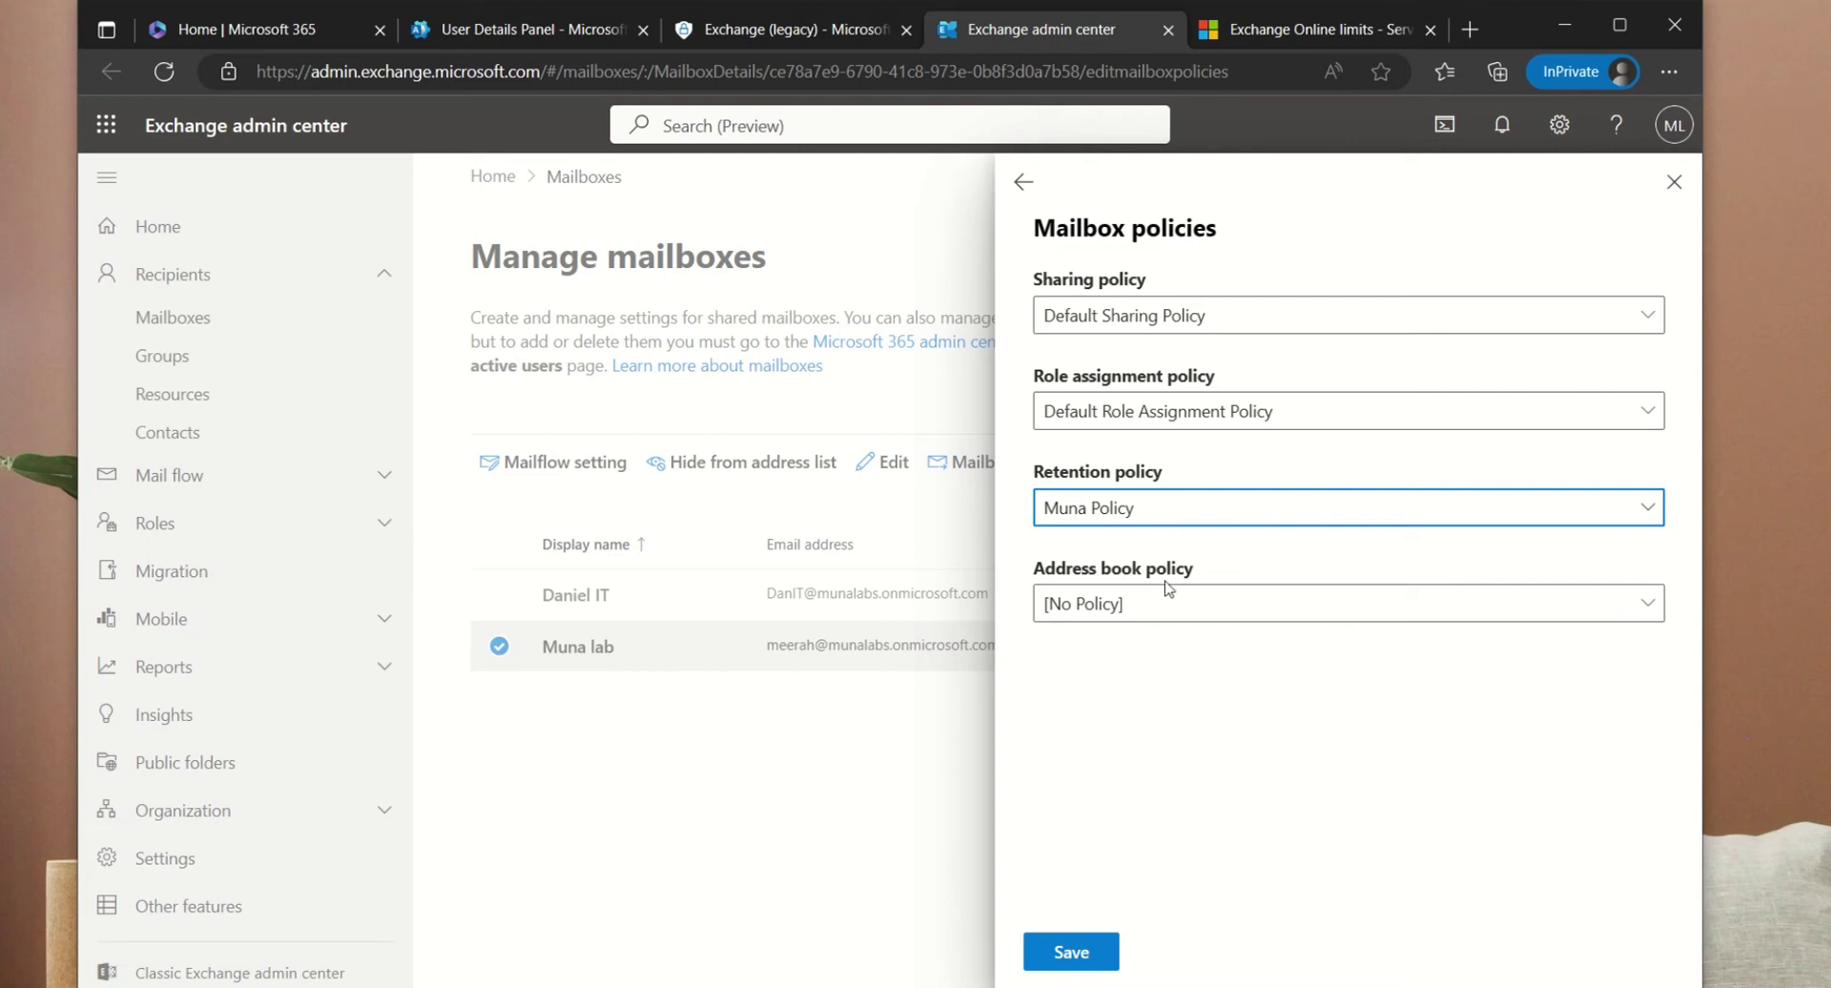
{"action": "left_click", "coordinate": [1070, 952]}
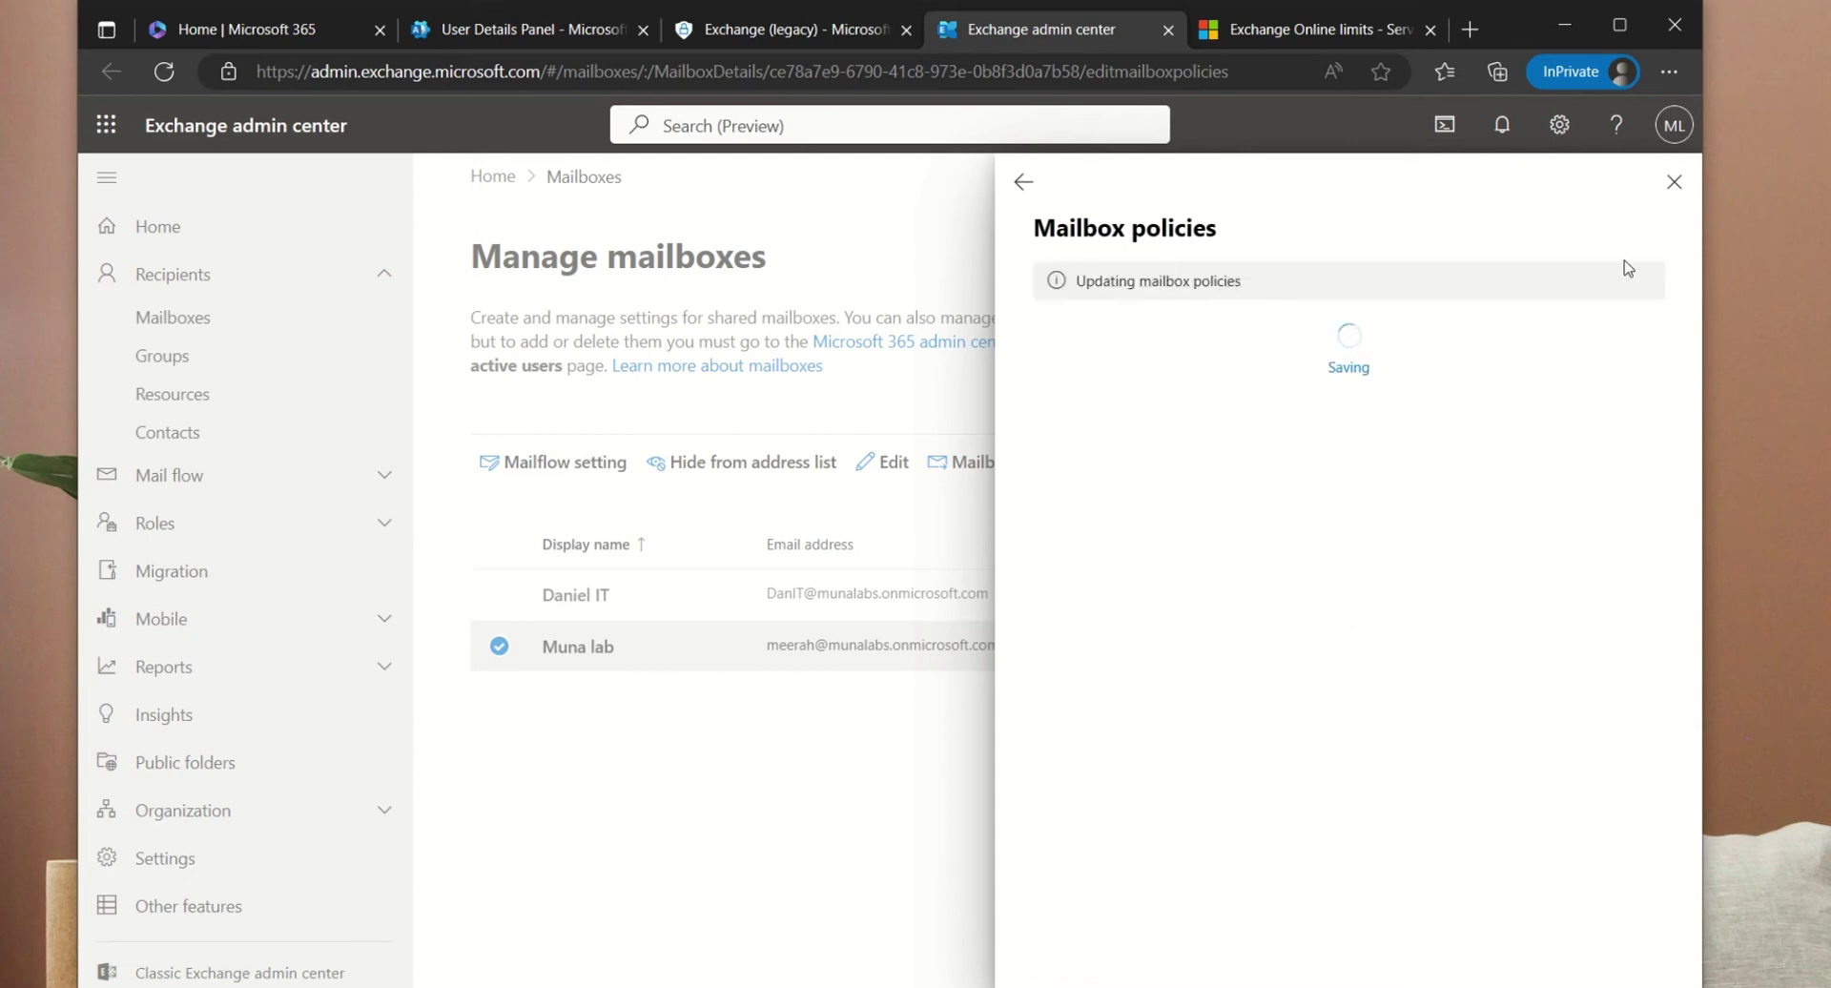
{"action": "left_click", "coordinate": [1673, 182]}
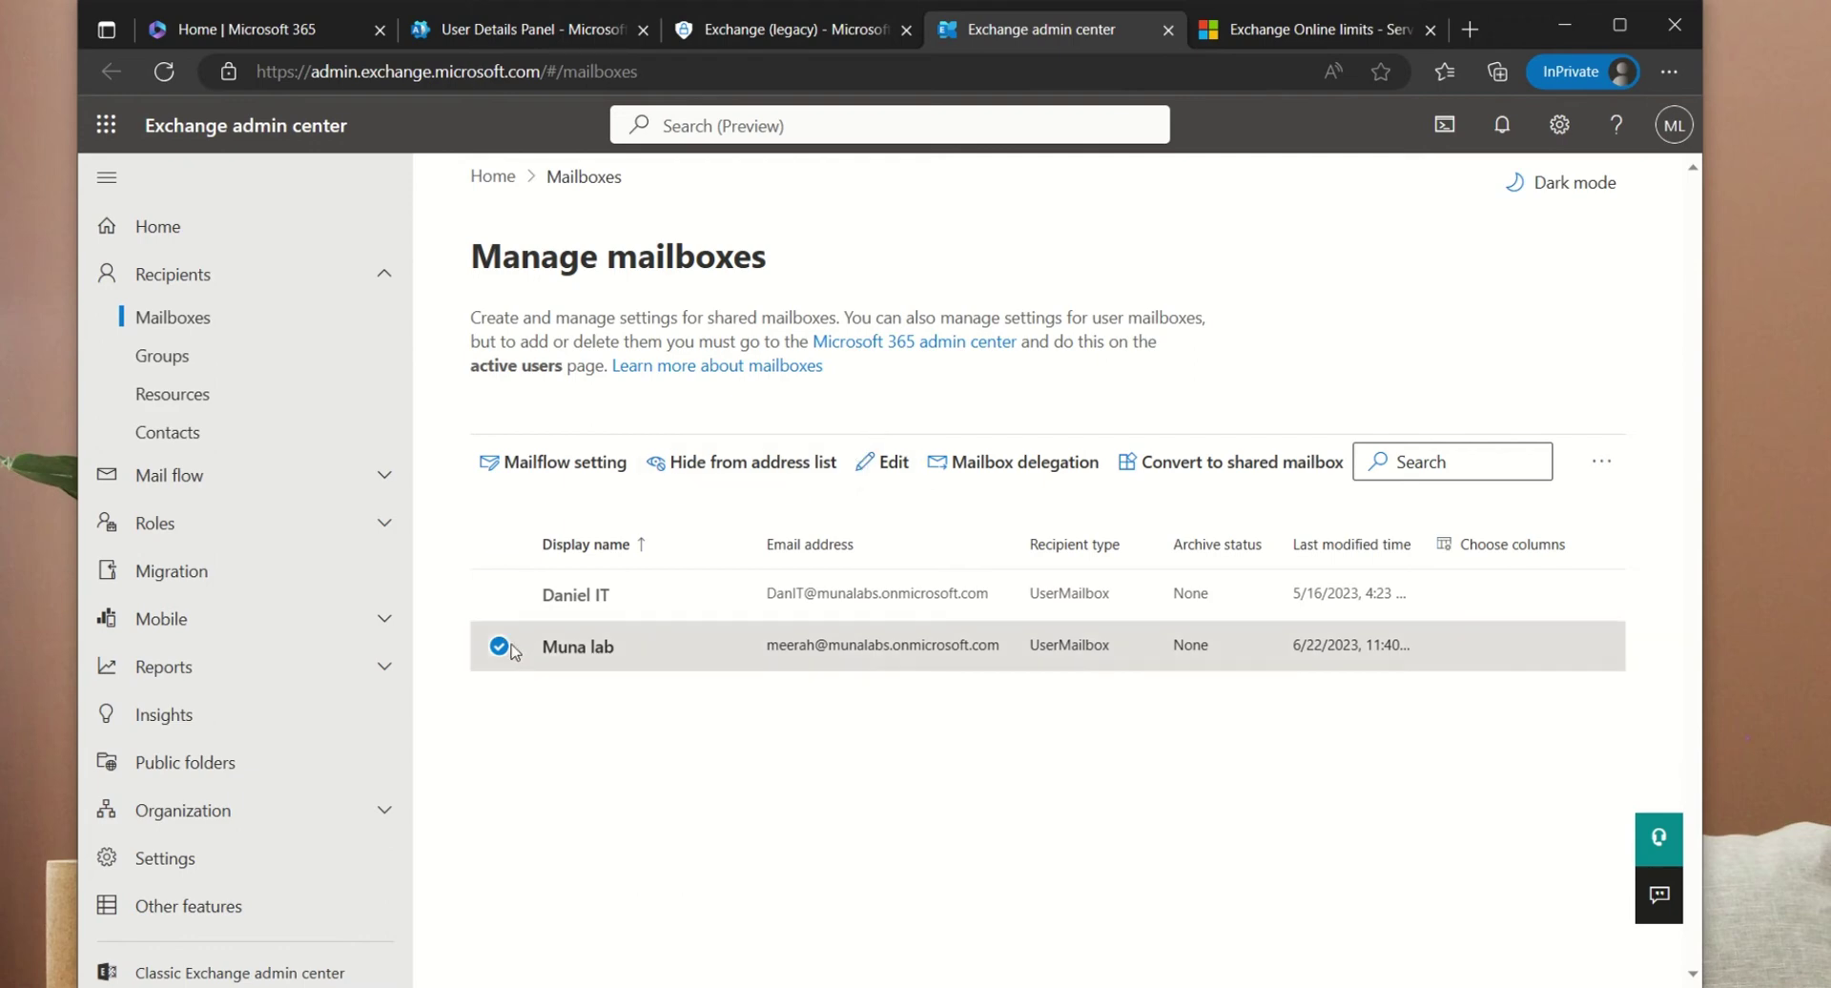
- Reopen the user's mailbox details to verify the retention policy in its mailbox policies, and close them
{"action": "left_click", "coordinate": [578, 647]}
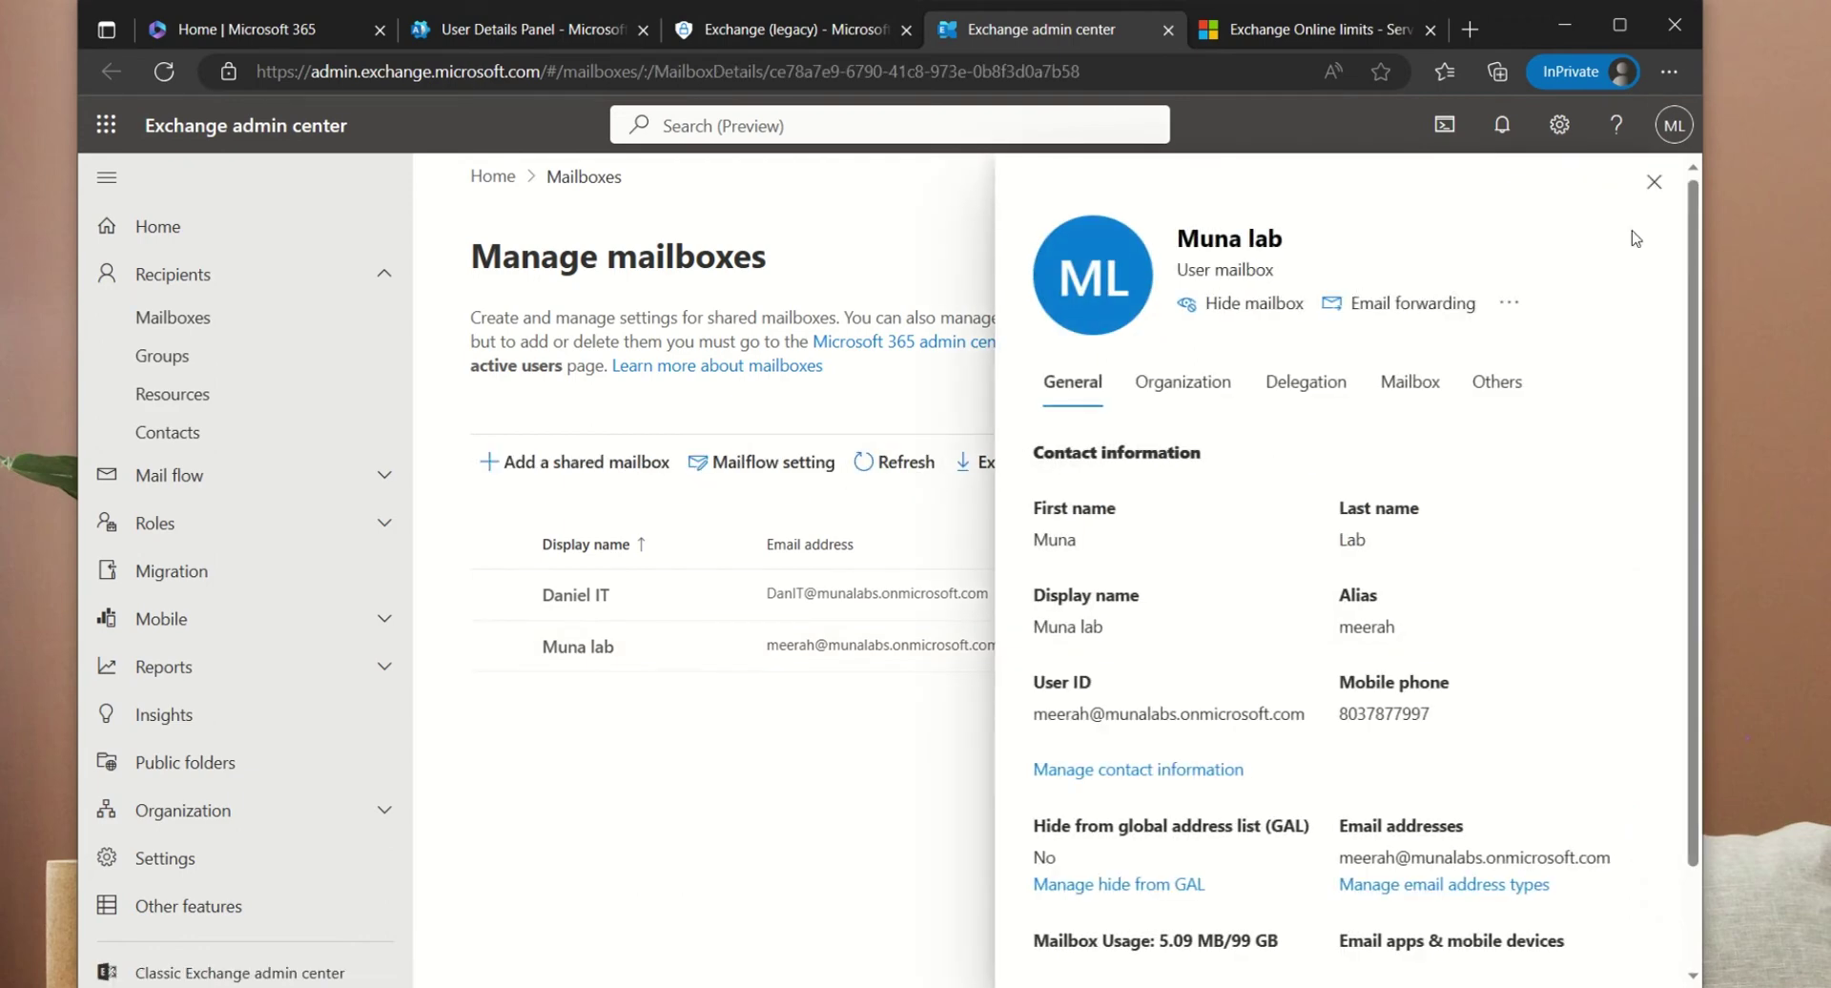
{"action": "left_click", "coordinate": [1654, 182]}
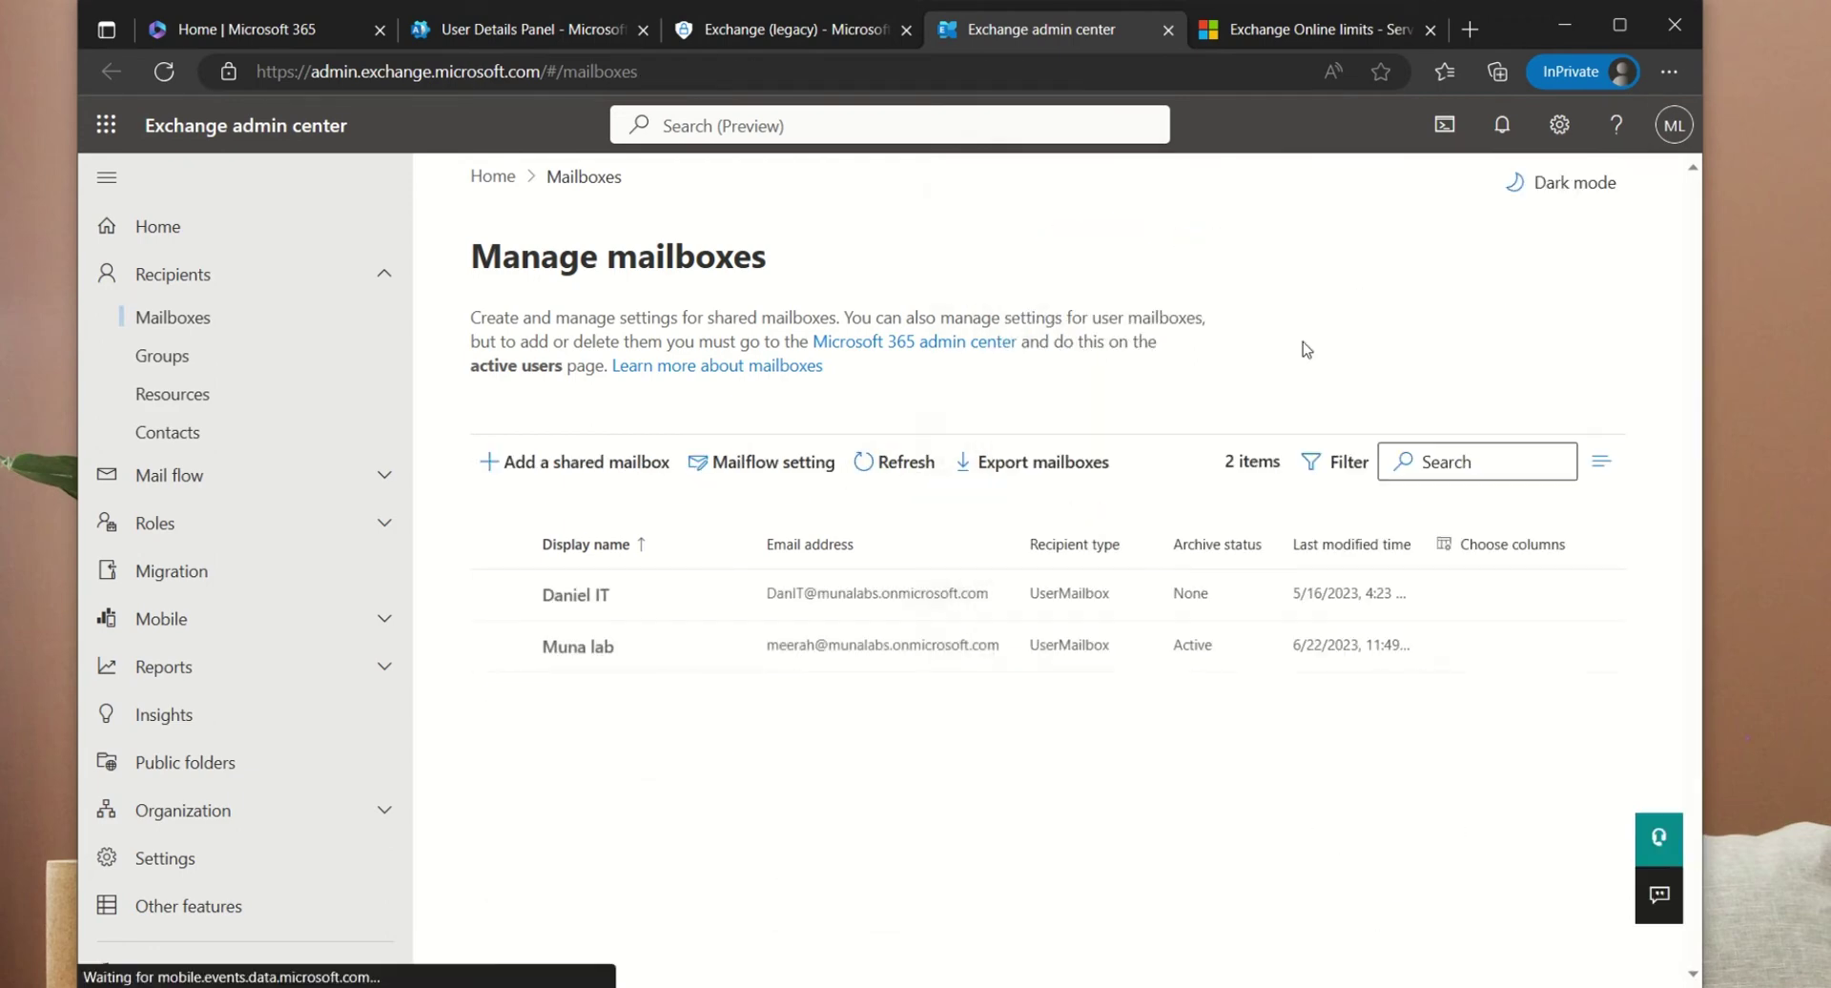
{"action": "left_click", "coordinate": [573, 656]}
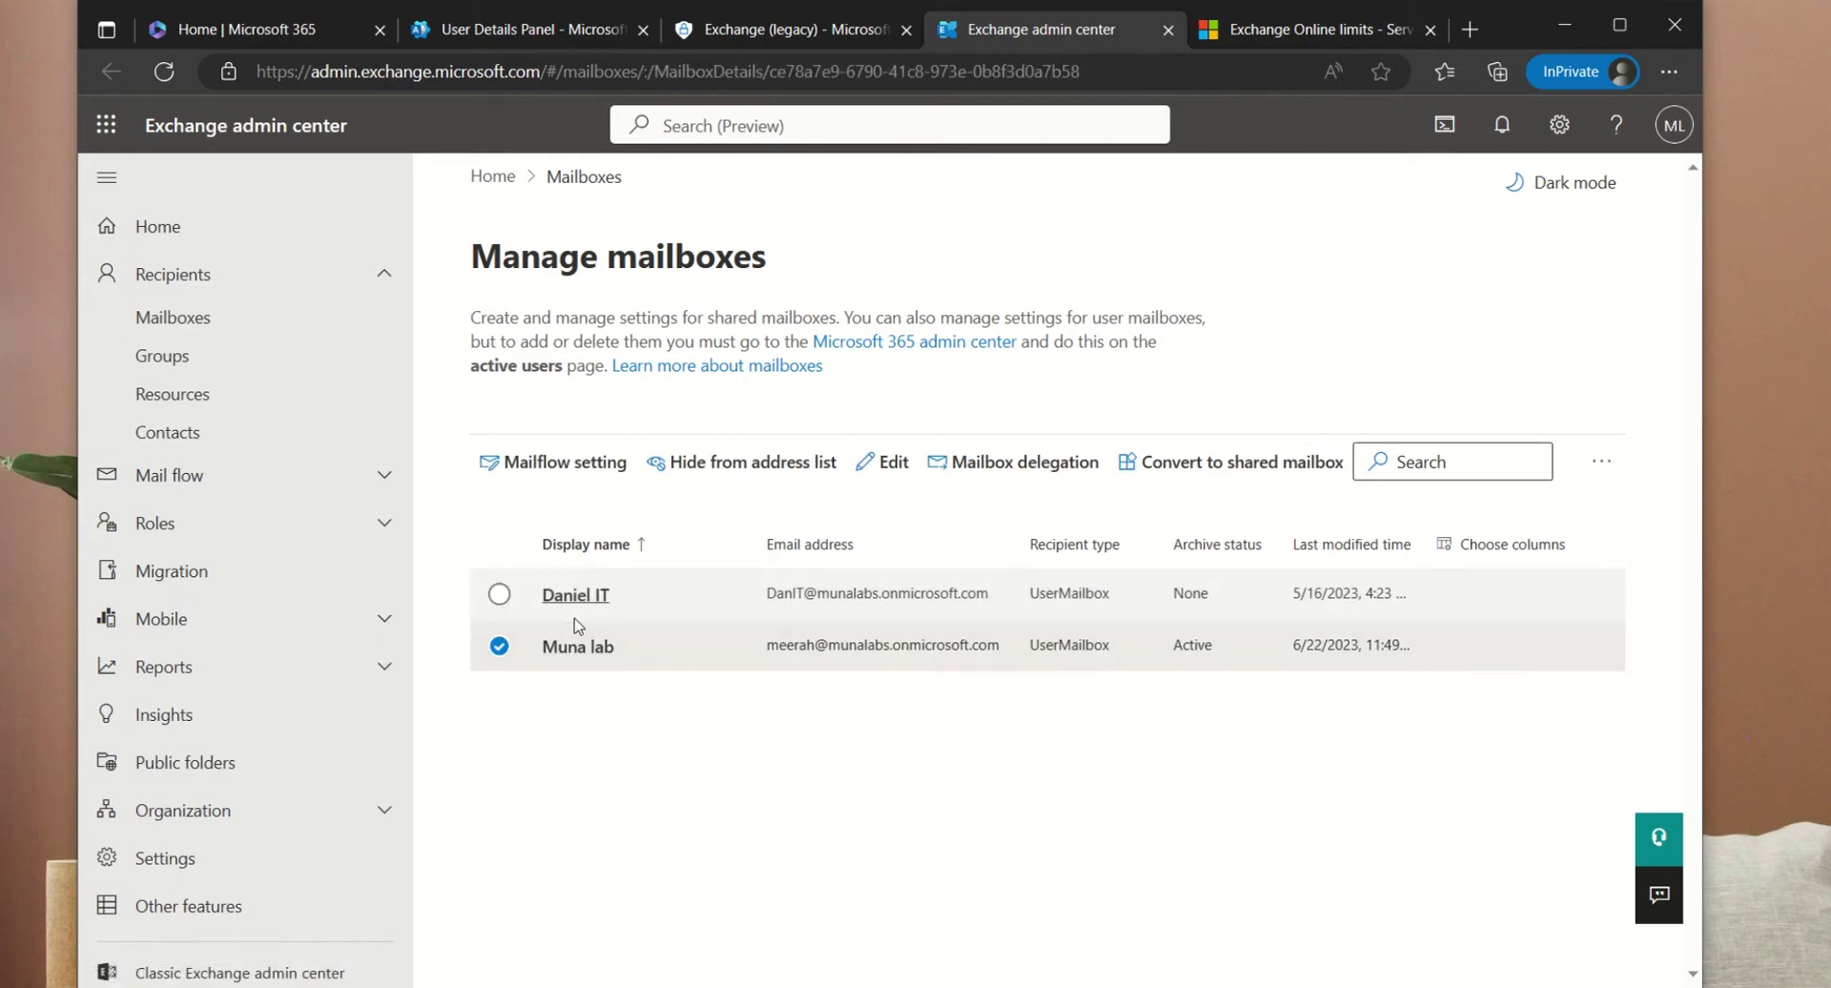
{"action": "left_click", "coordinate": [568, 656]}
{"action": "left_click", "coordinate": [1395, 408]}
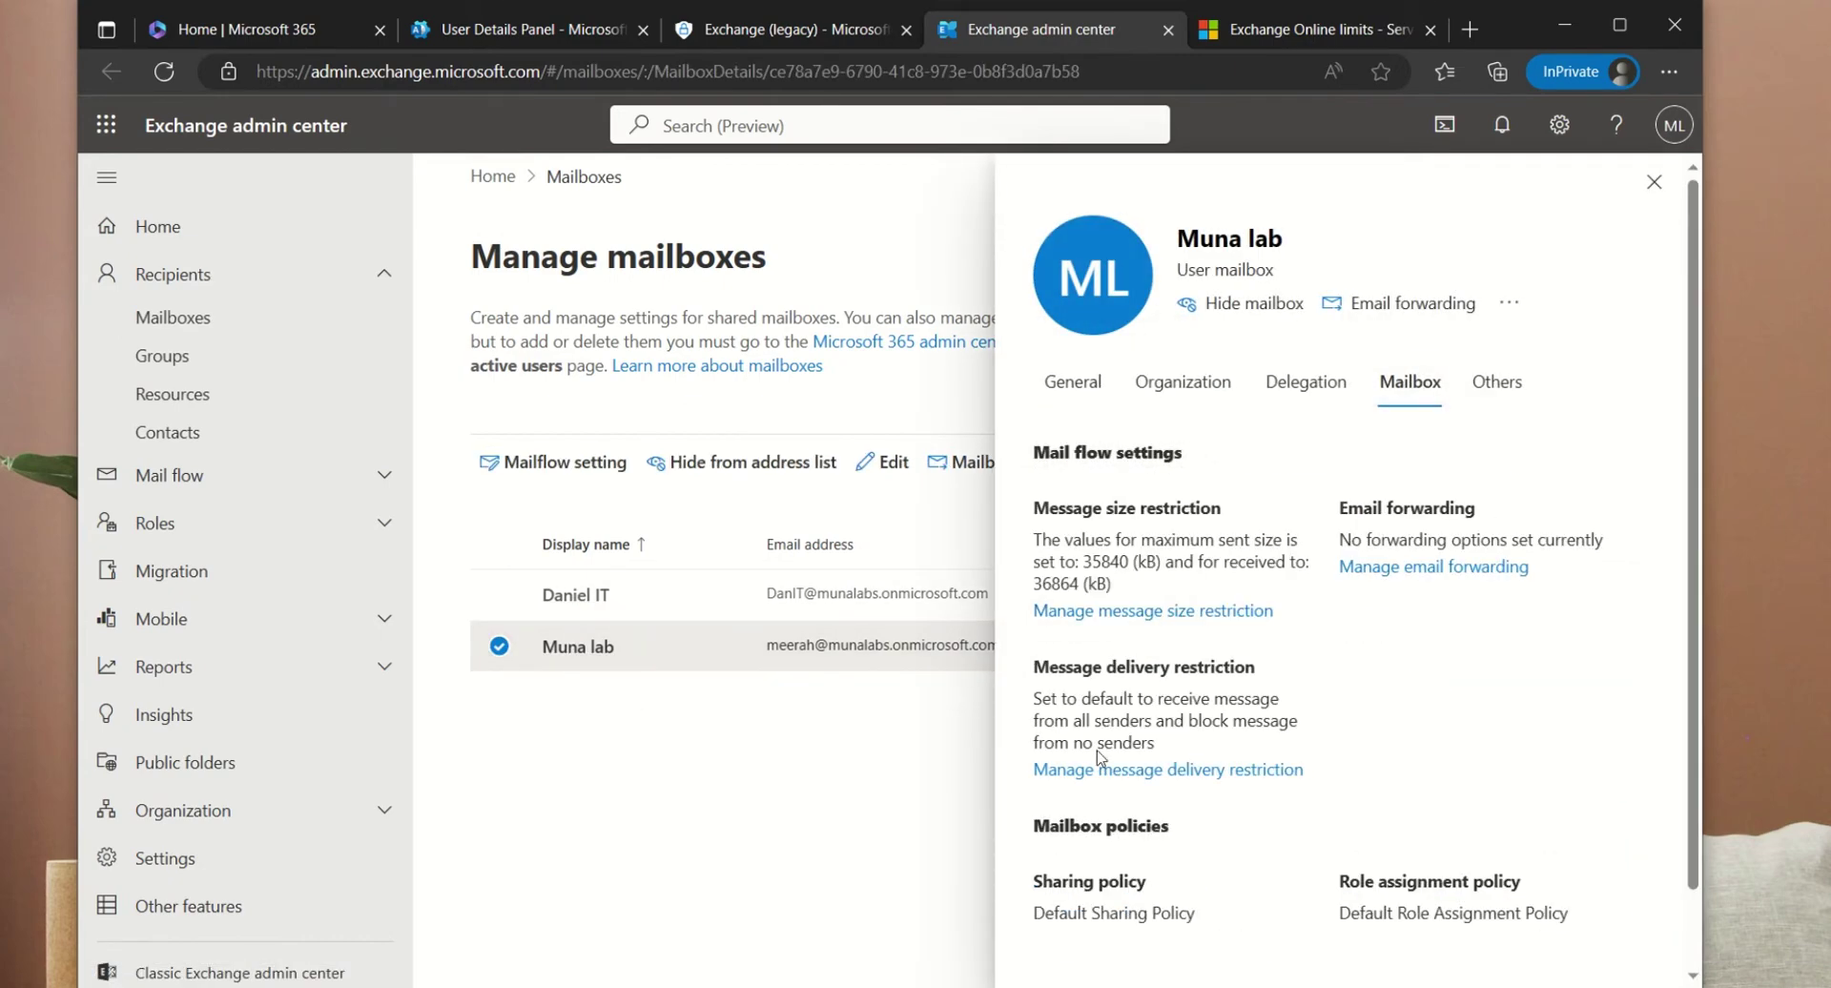
{"action": "scroll", "coordinate": [1103, 875], "scroll_direction": "down", "scroll_amount": 1}
{"action": "left_click", "coordinate": [1096, 941]}
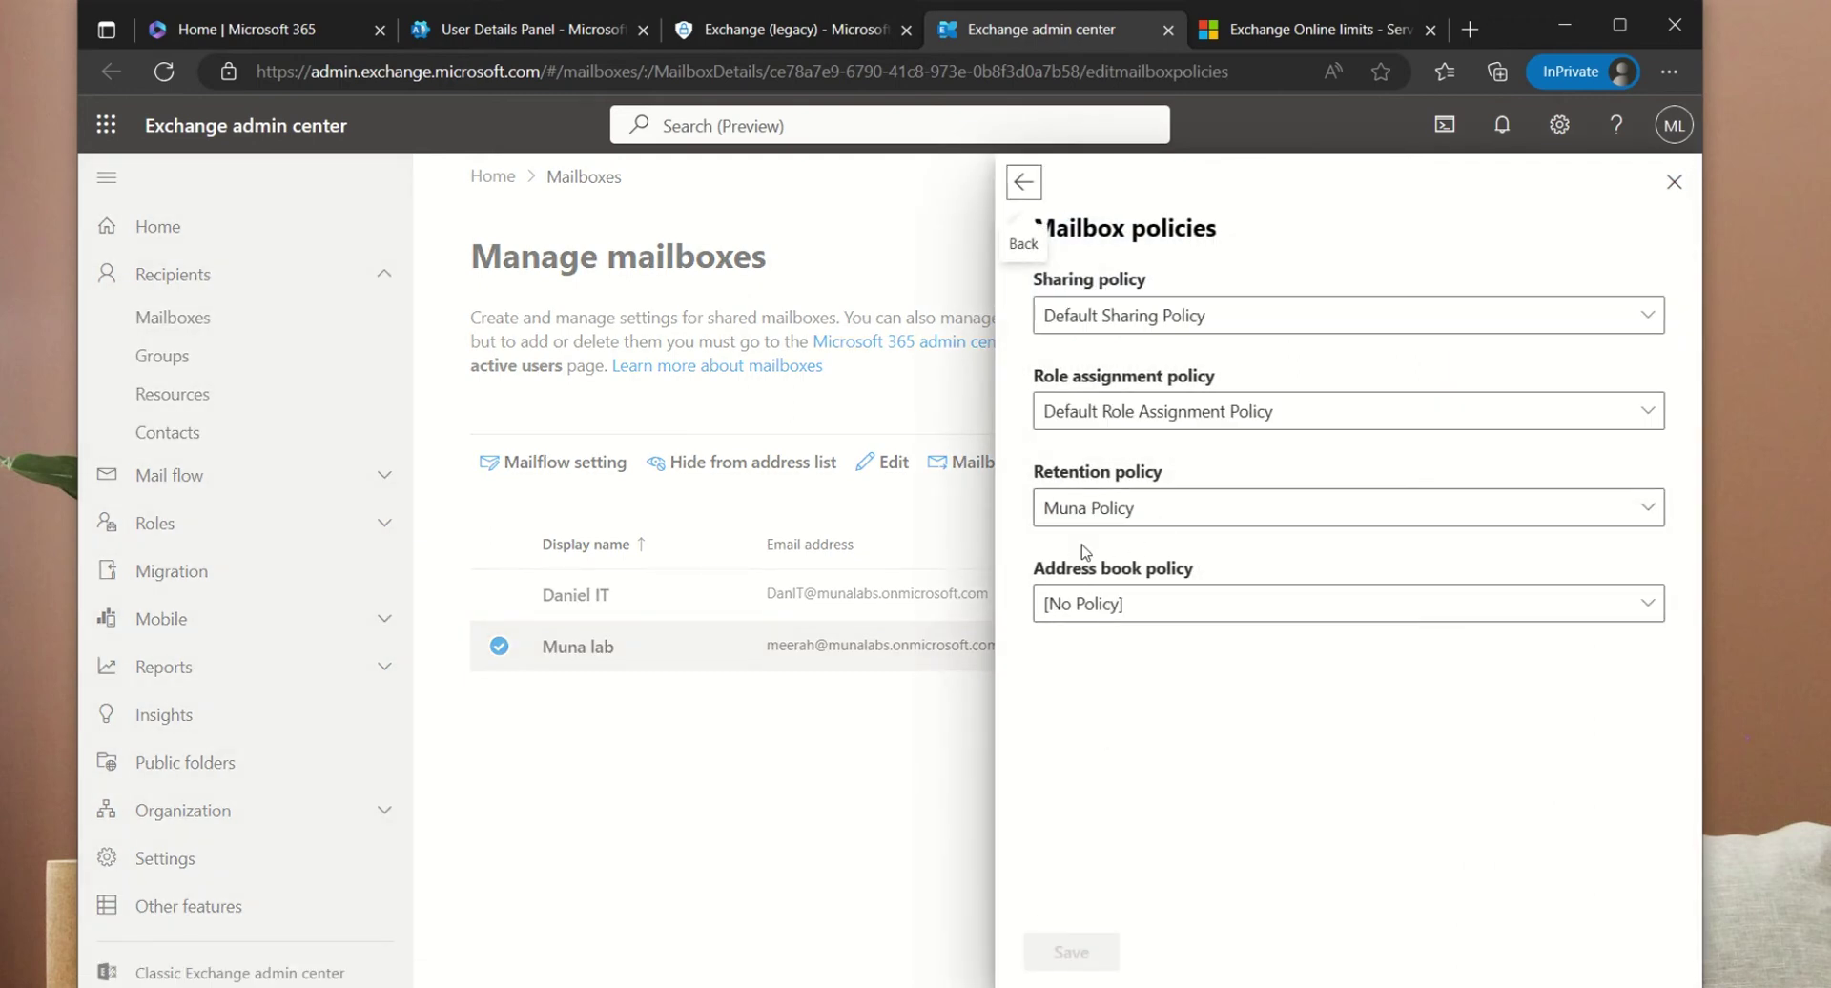
{"action": "left_click", "coordinate": [1672, 195]}
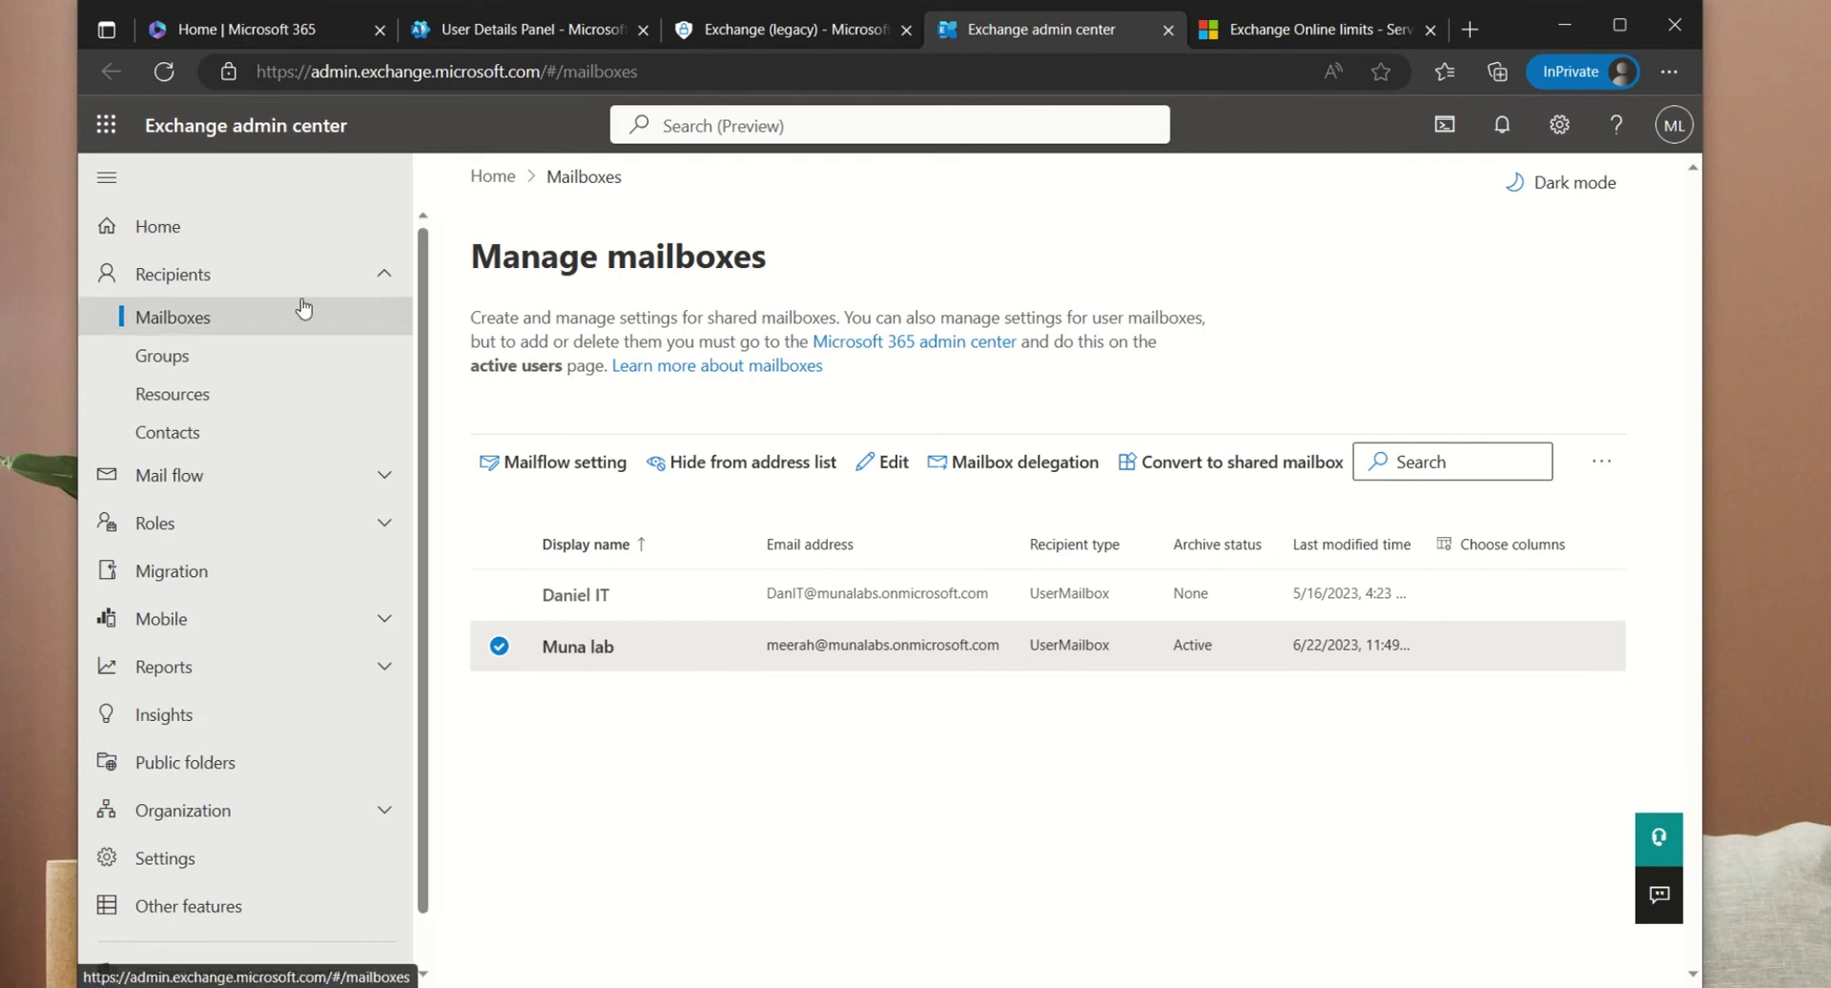
- Open Outlook on the web from the Microsoft 365 apps to view the signed-in user's mailbox
{"action": "left_click", "coordinate": [105, 125]}
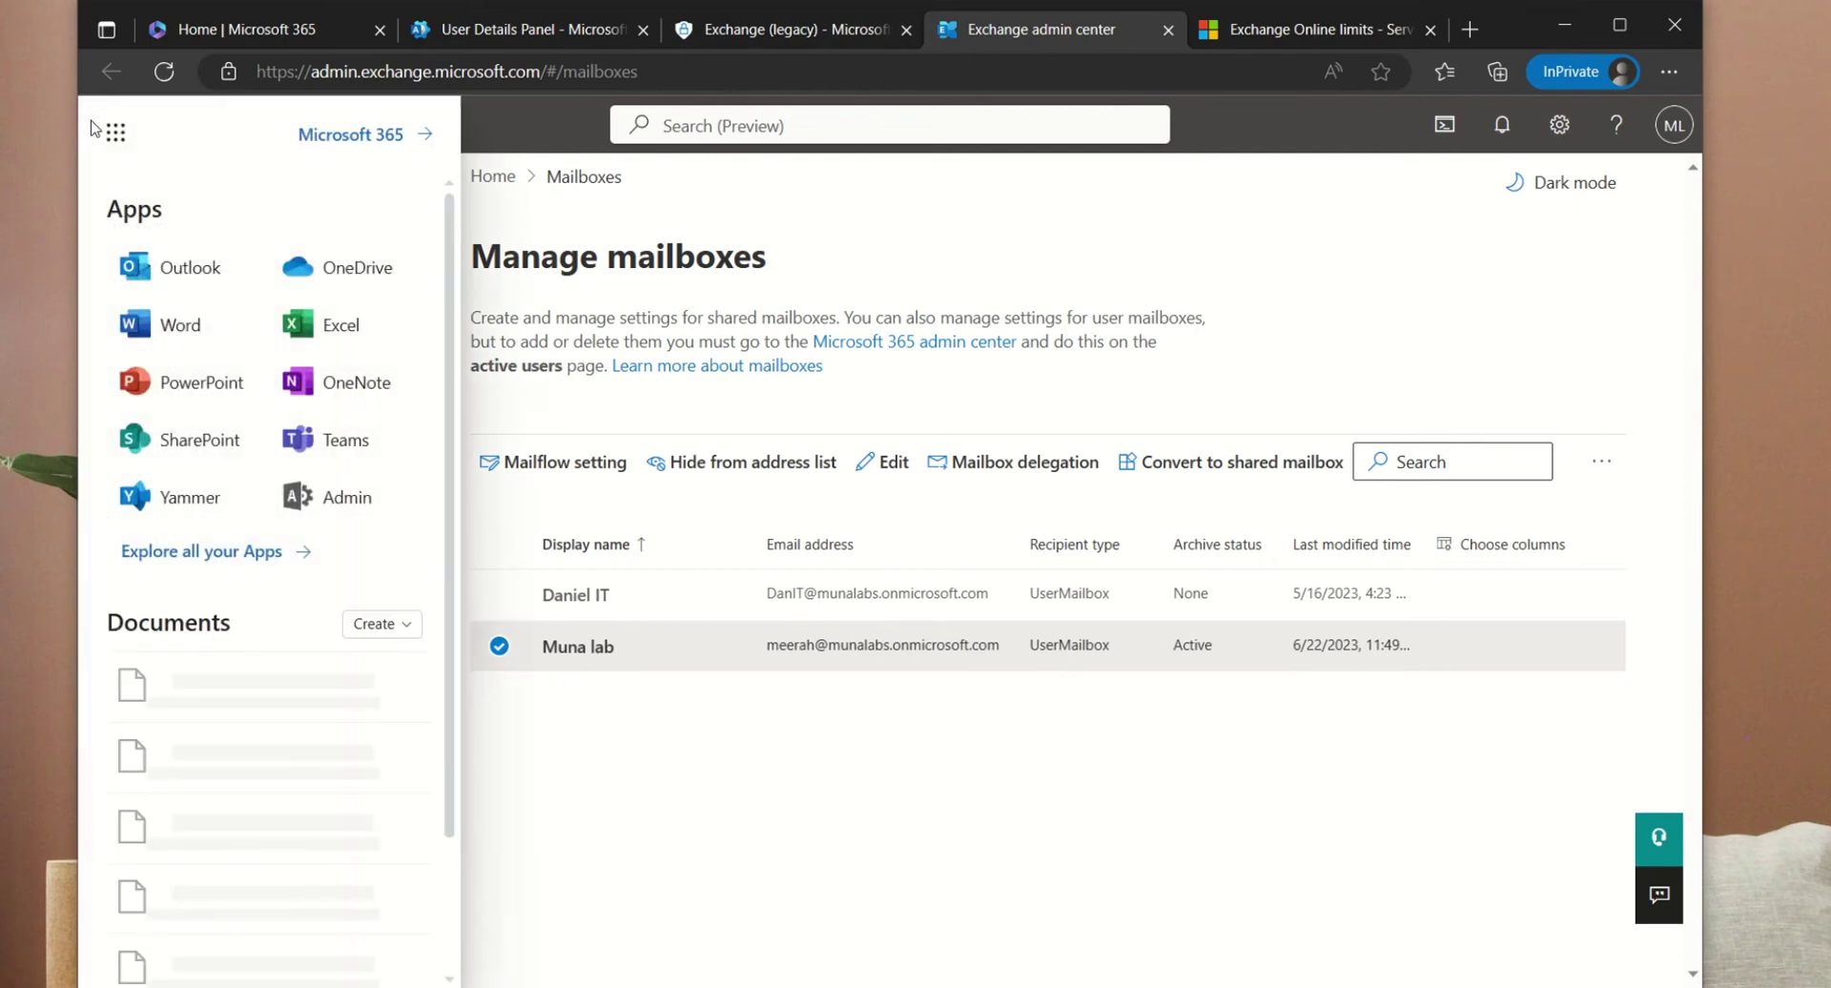
{"action": "left_click", "coordinate": [138, 269]}
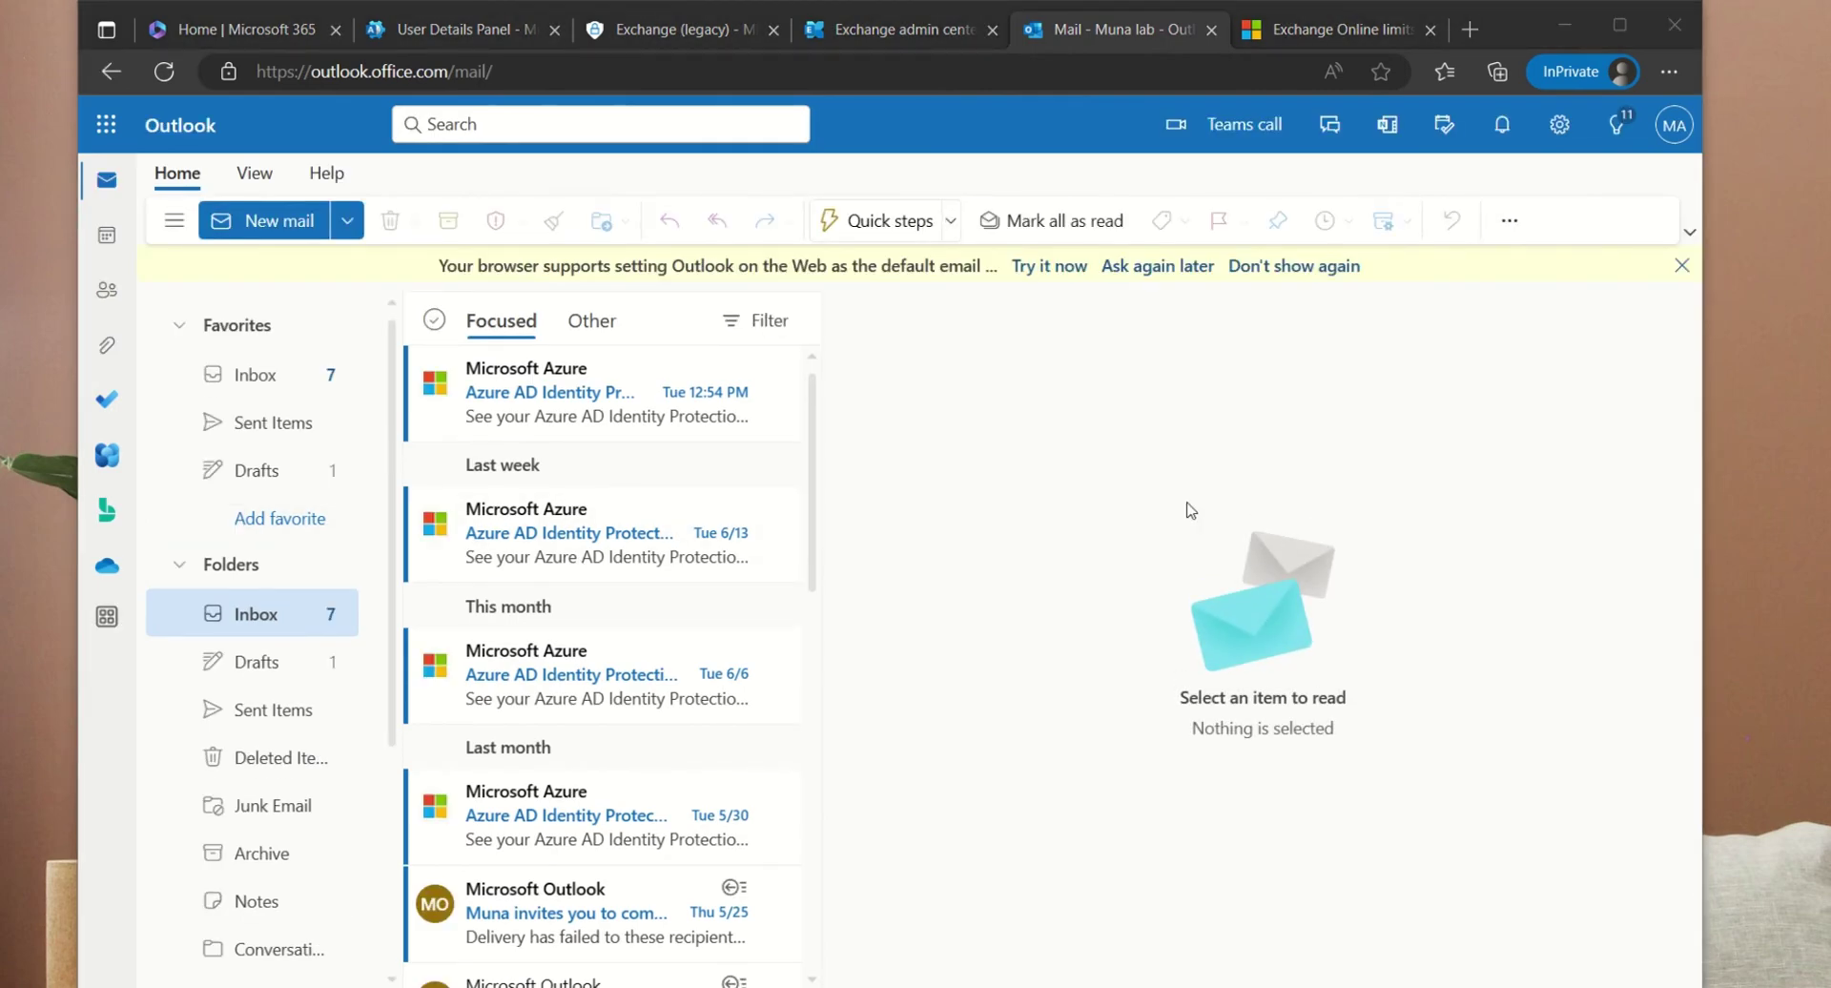
- Open Outlook's full mail settings and review the retention policies available to the mailbox
{"action": "left_click", "coordinate": [1562, 131]}
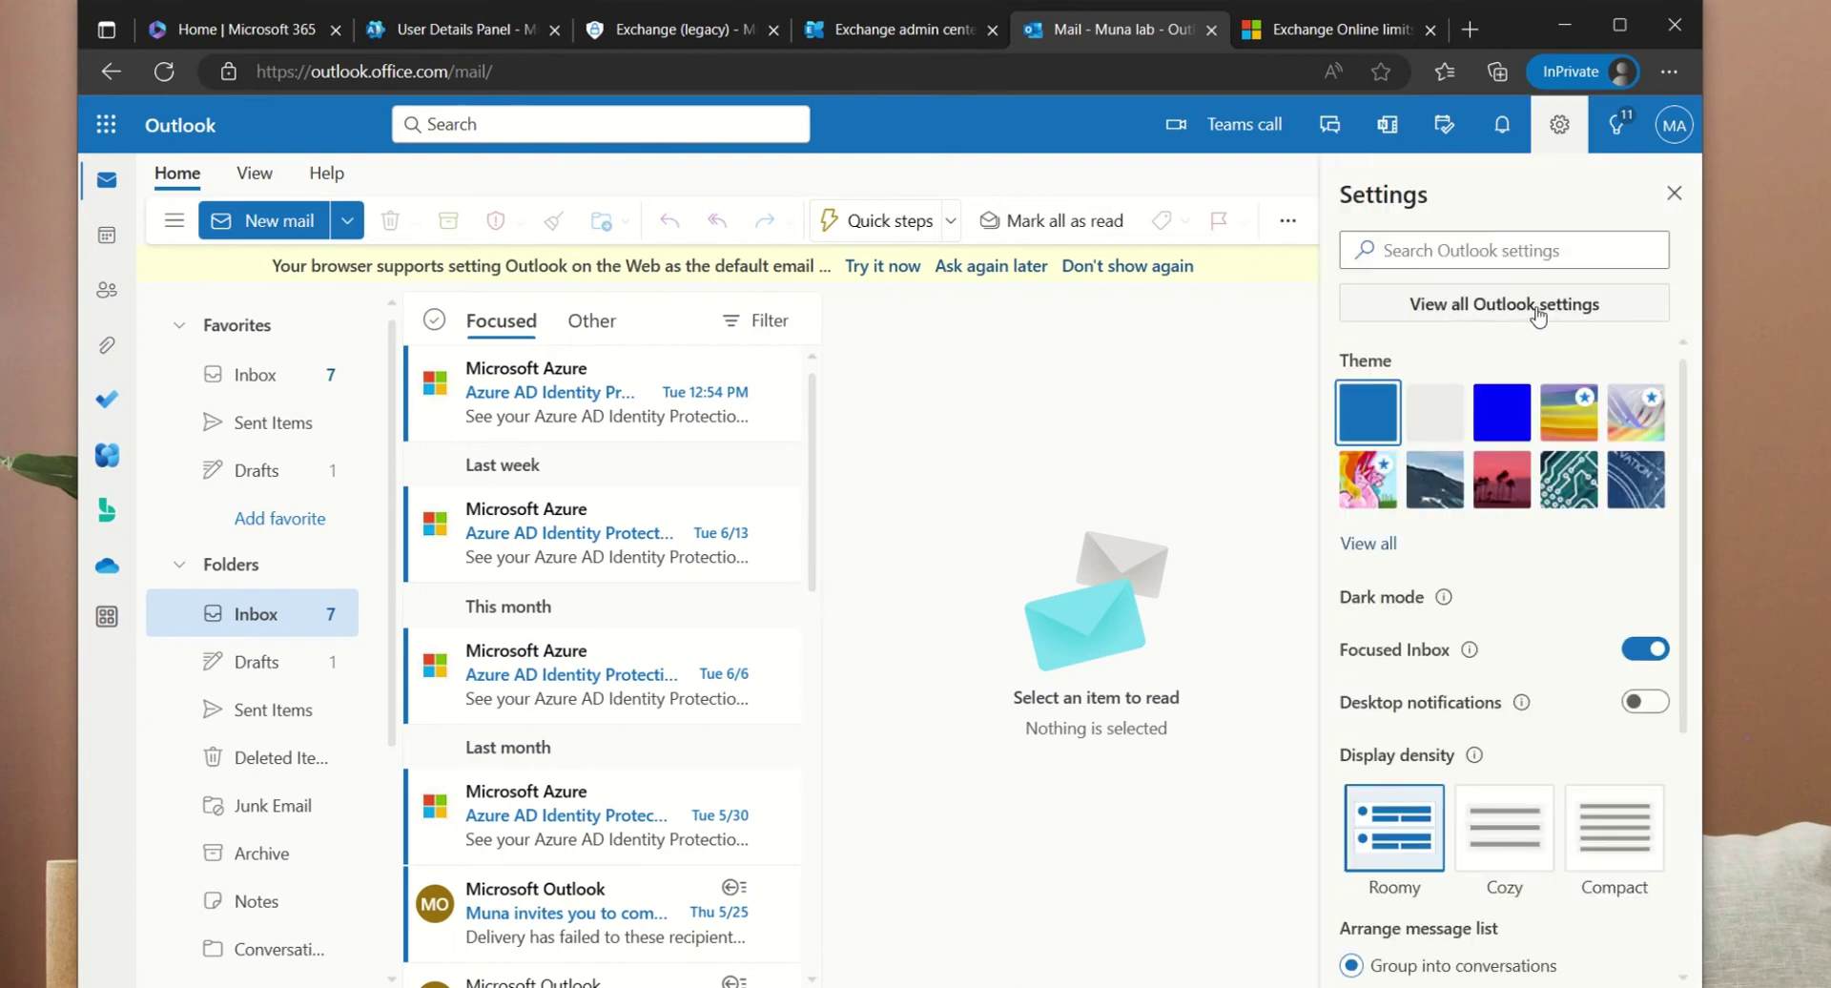
{"action": "left_click", "coordinate": [1535, 305]}
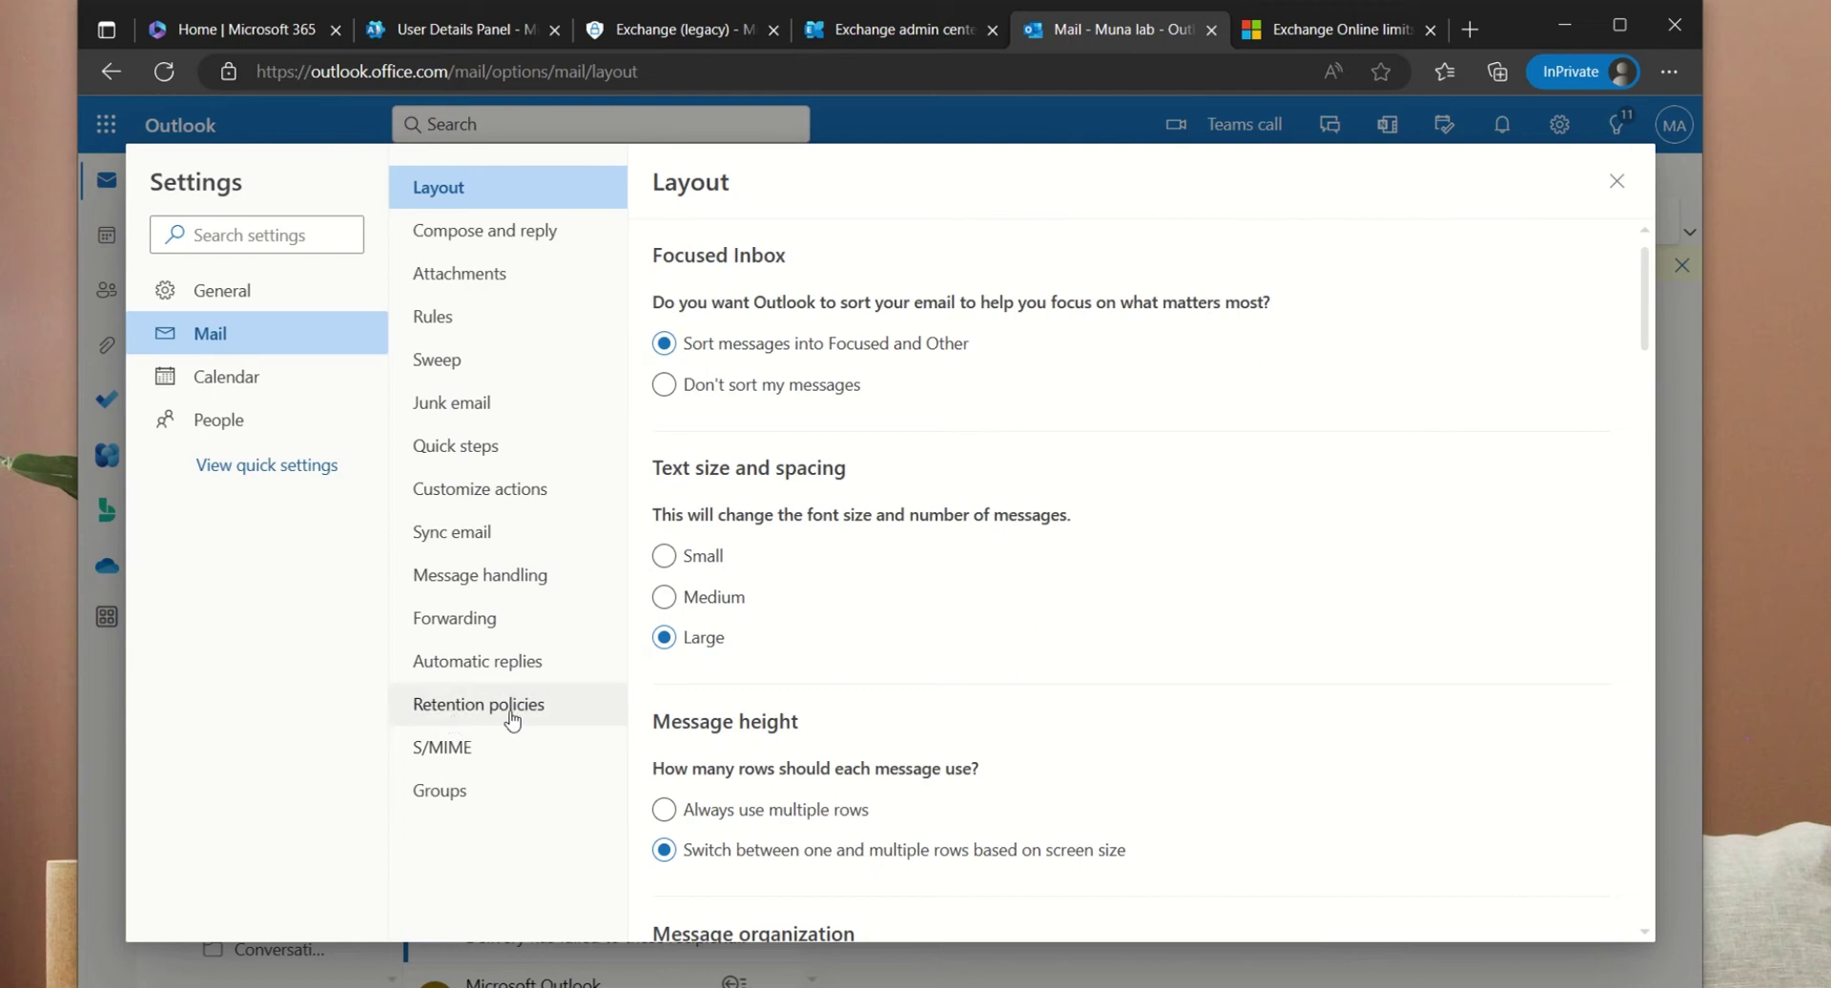
{"action": "left_click", "coordinate": [498, 706]}
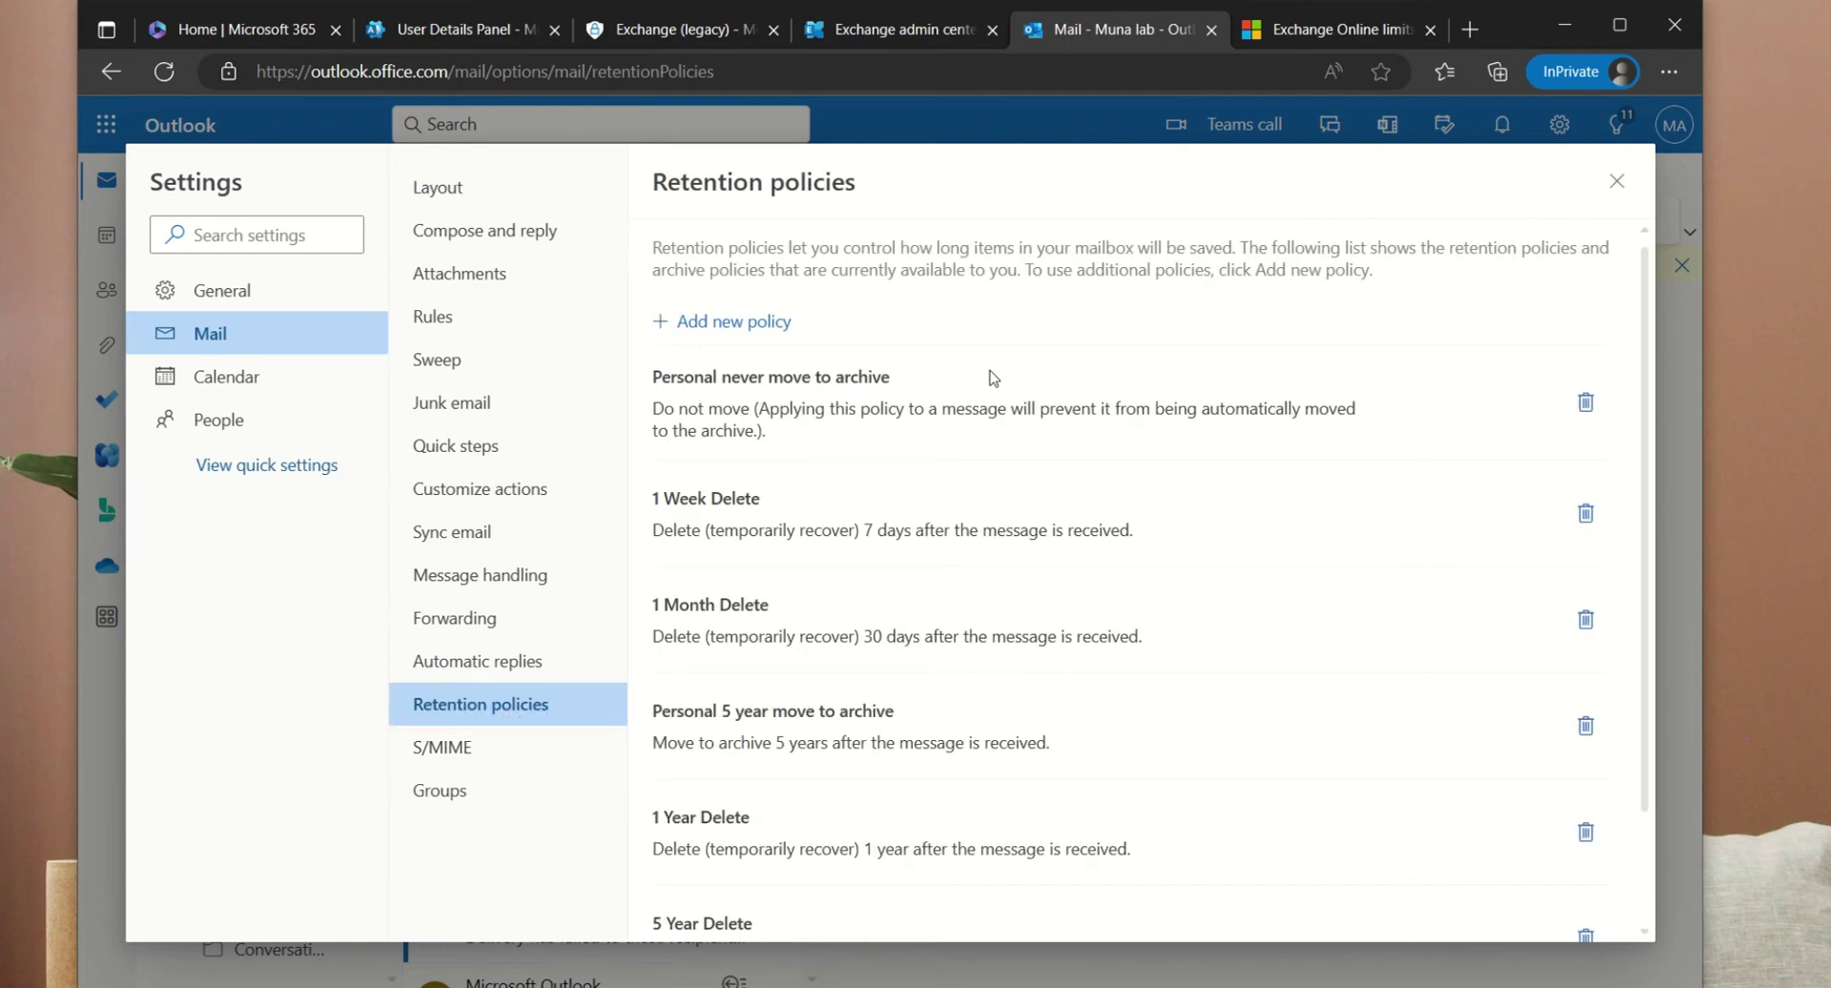
{"action": "scroll", "coordinate": [991, 377], "scroll_direction": "down", "scroll_amount": 2}
{"action": "scroll", "coordinate": [1035, 524], "scroll_direction": "up", "scroll_amount": 2}
{"action": "scroll", "coordinate": [820, 553], "scroll_direction": "down", "scroll_amount": 2}
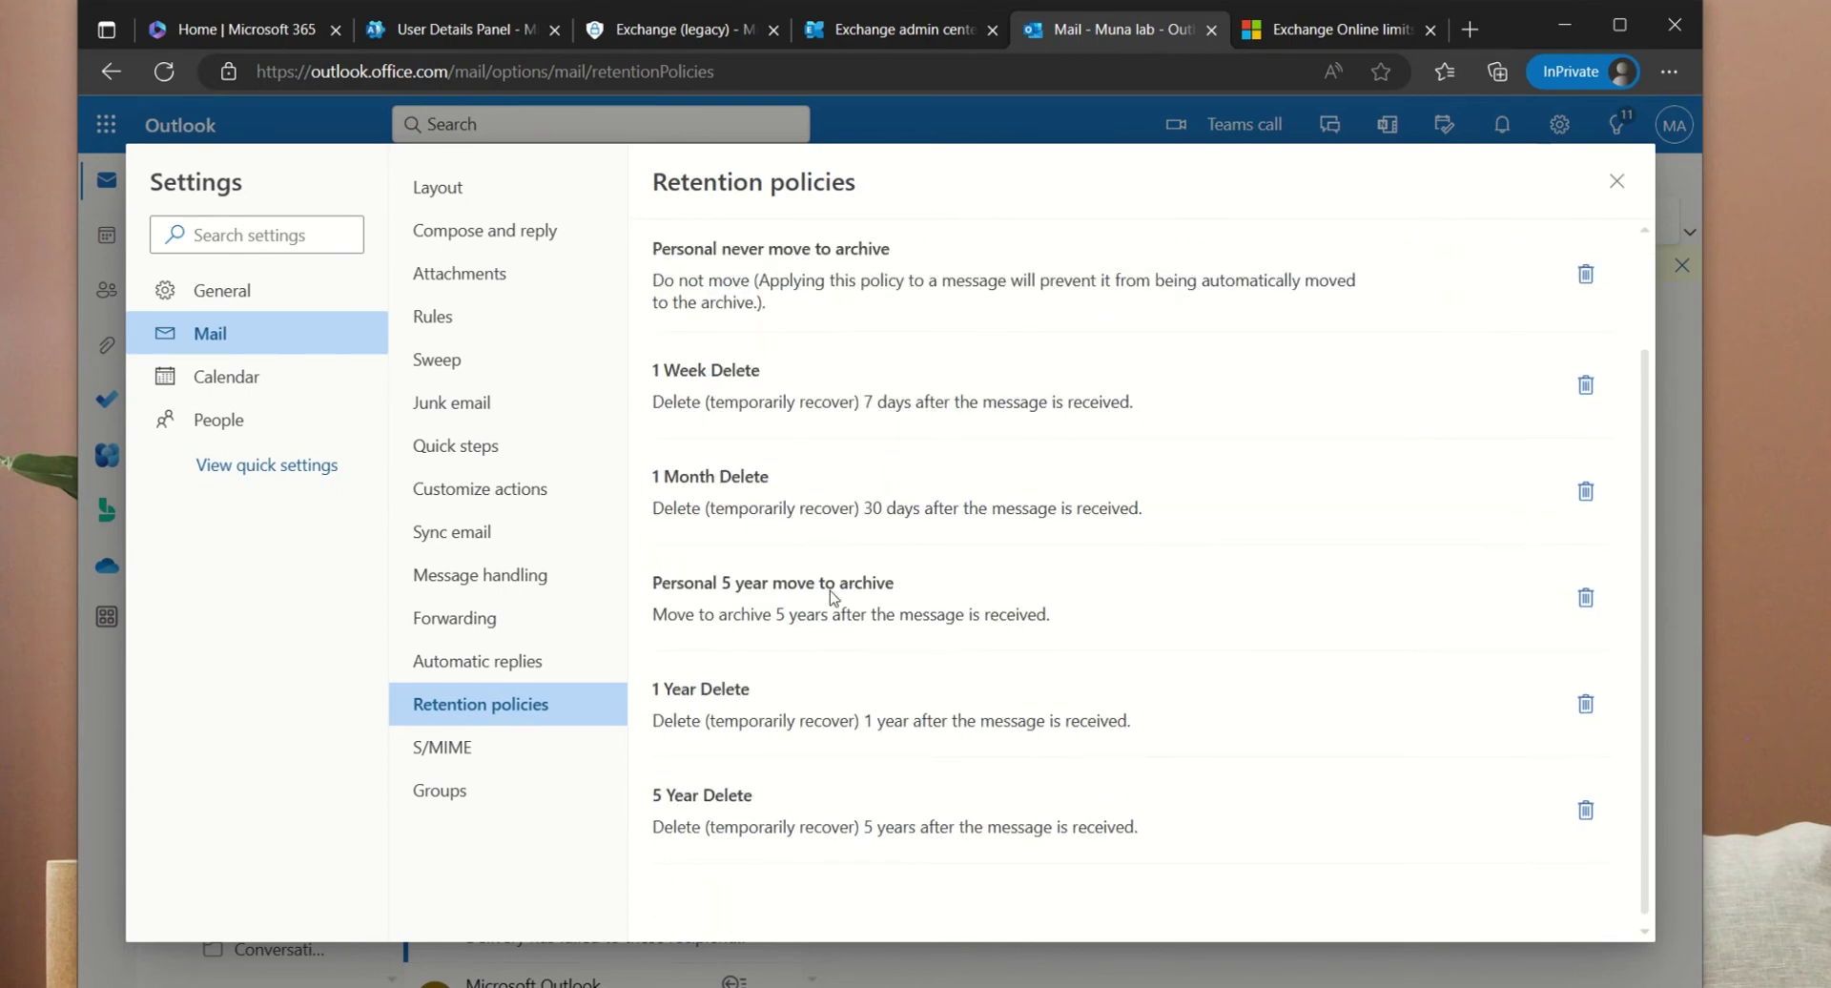
{"action": "scroll", "coordinate": [858, 619], "scroll_direction": "up", "scroll_amount": 2}
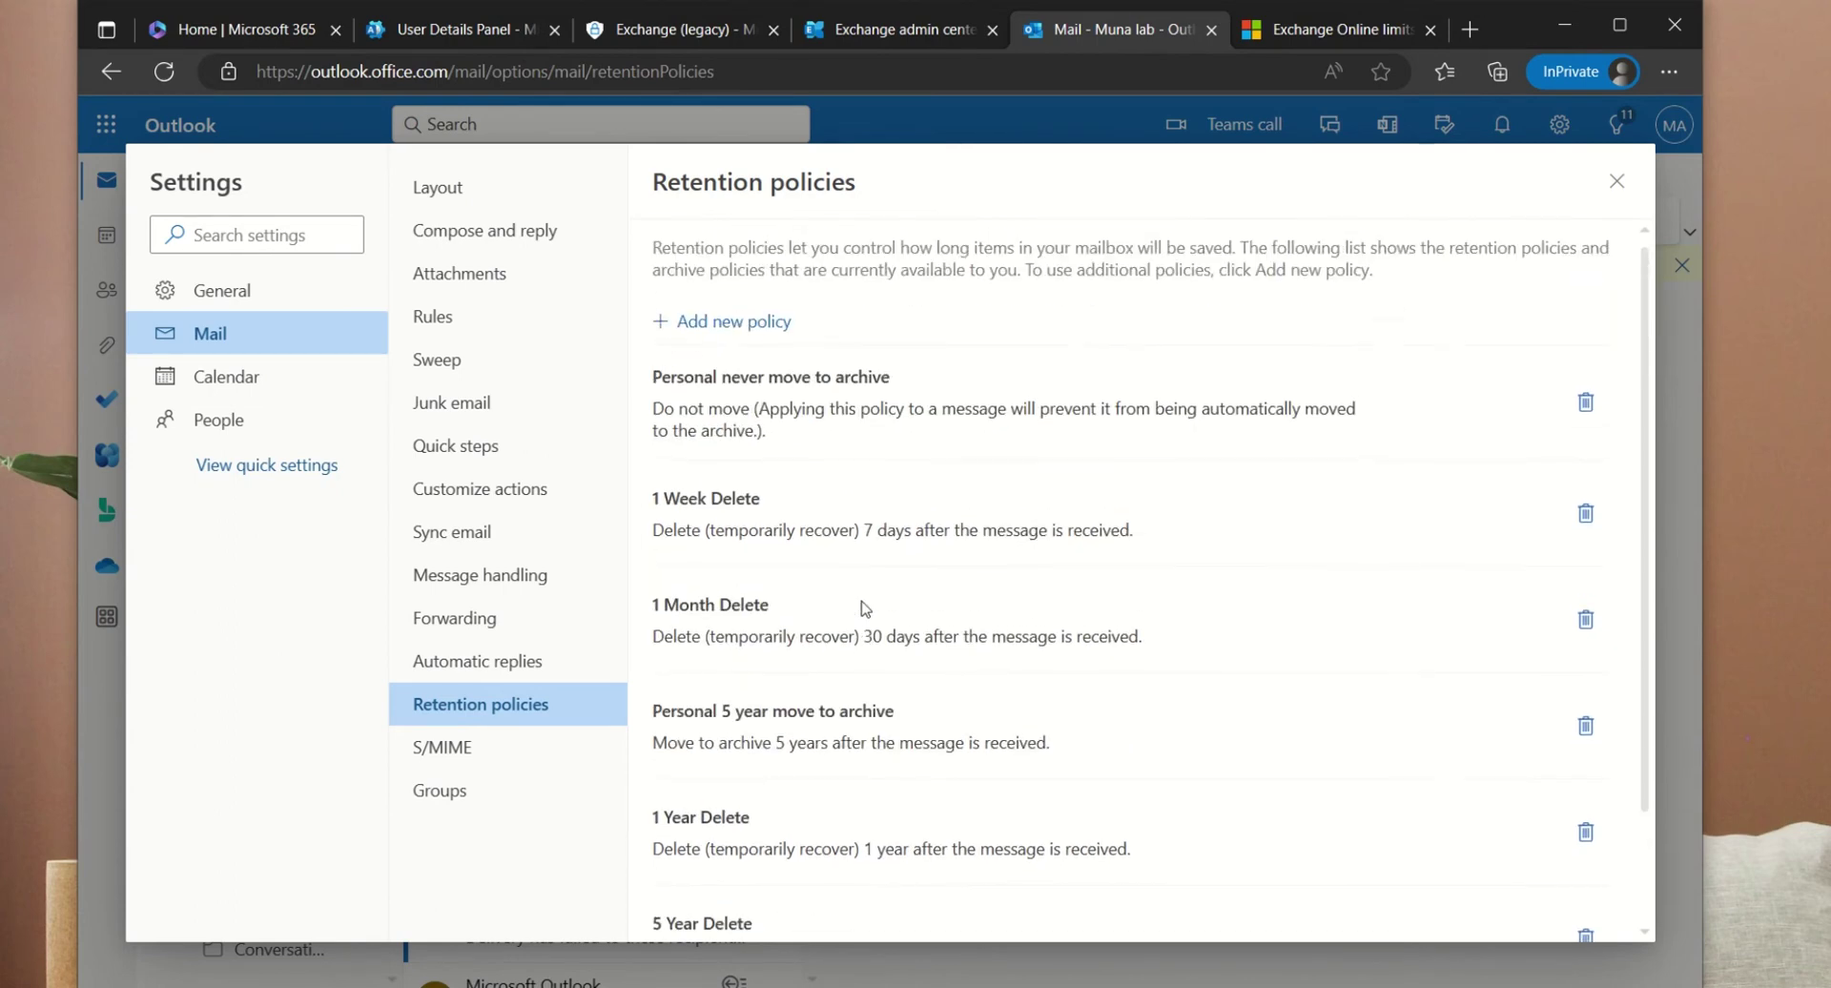
- Add the "Personal 1 year move to archive" policy to the mailbox's retention policies, save it, and close the settings
{"action": "left_click", "coordinate": [751, 322]}
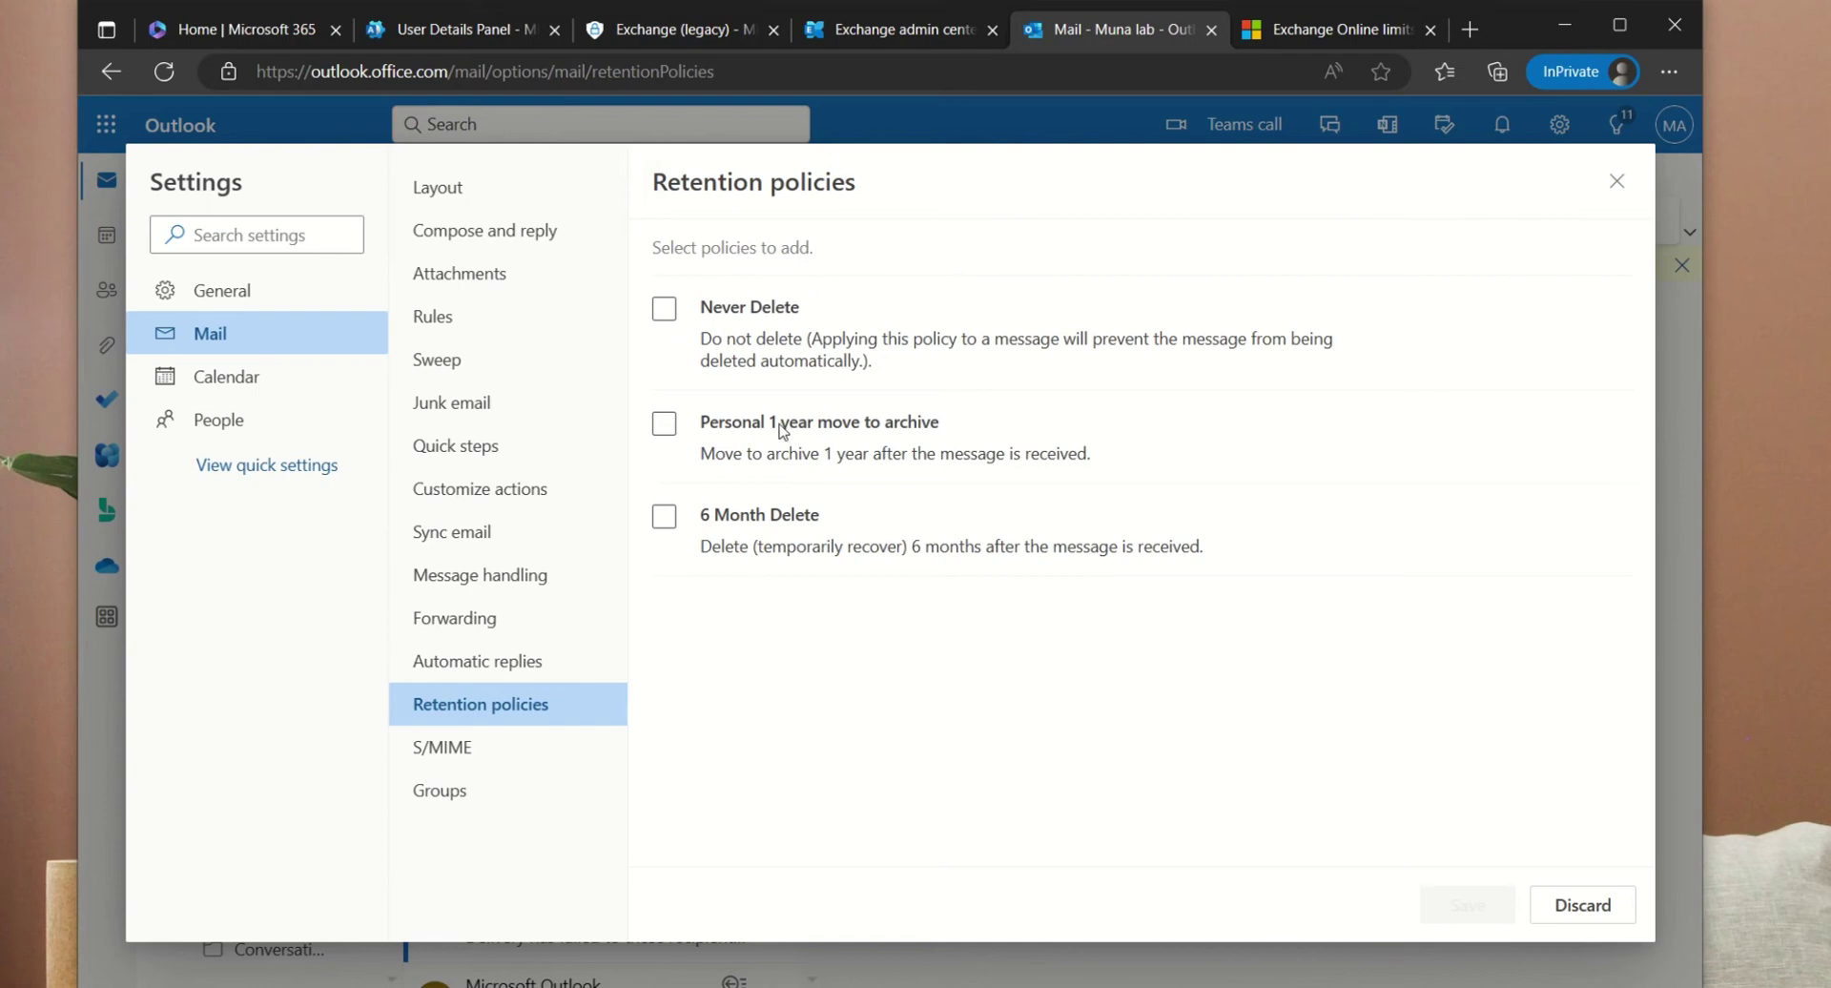
{"action": "left_click", "coordinate": [665, 424]}
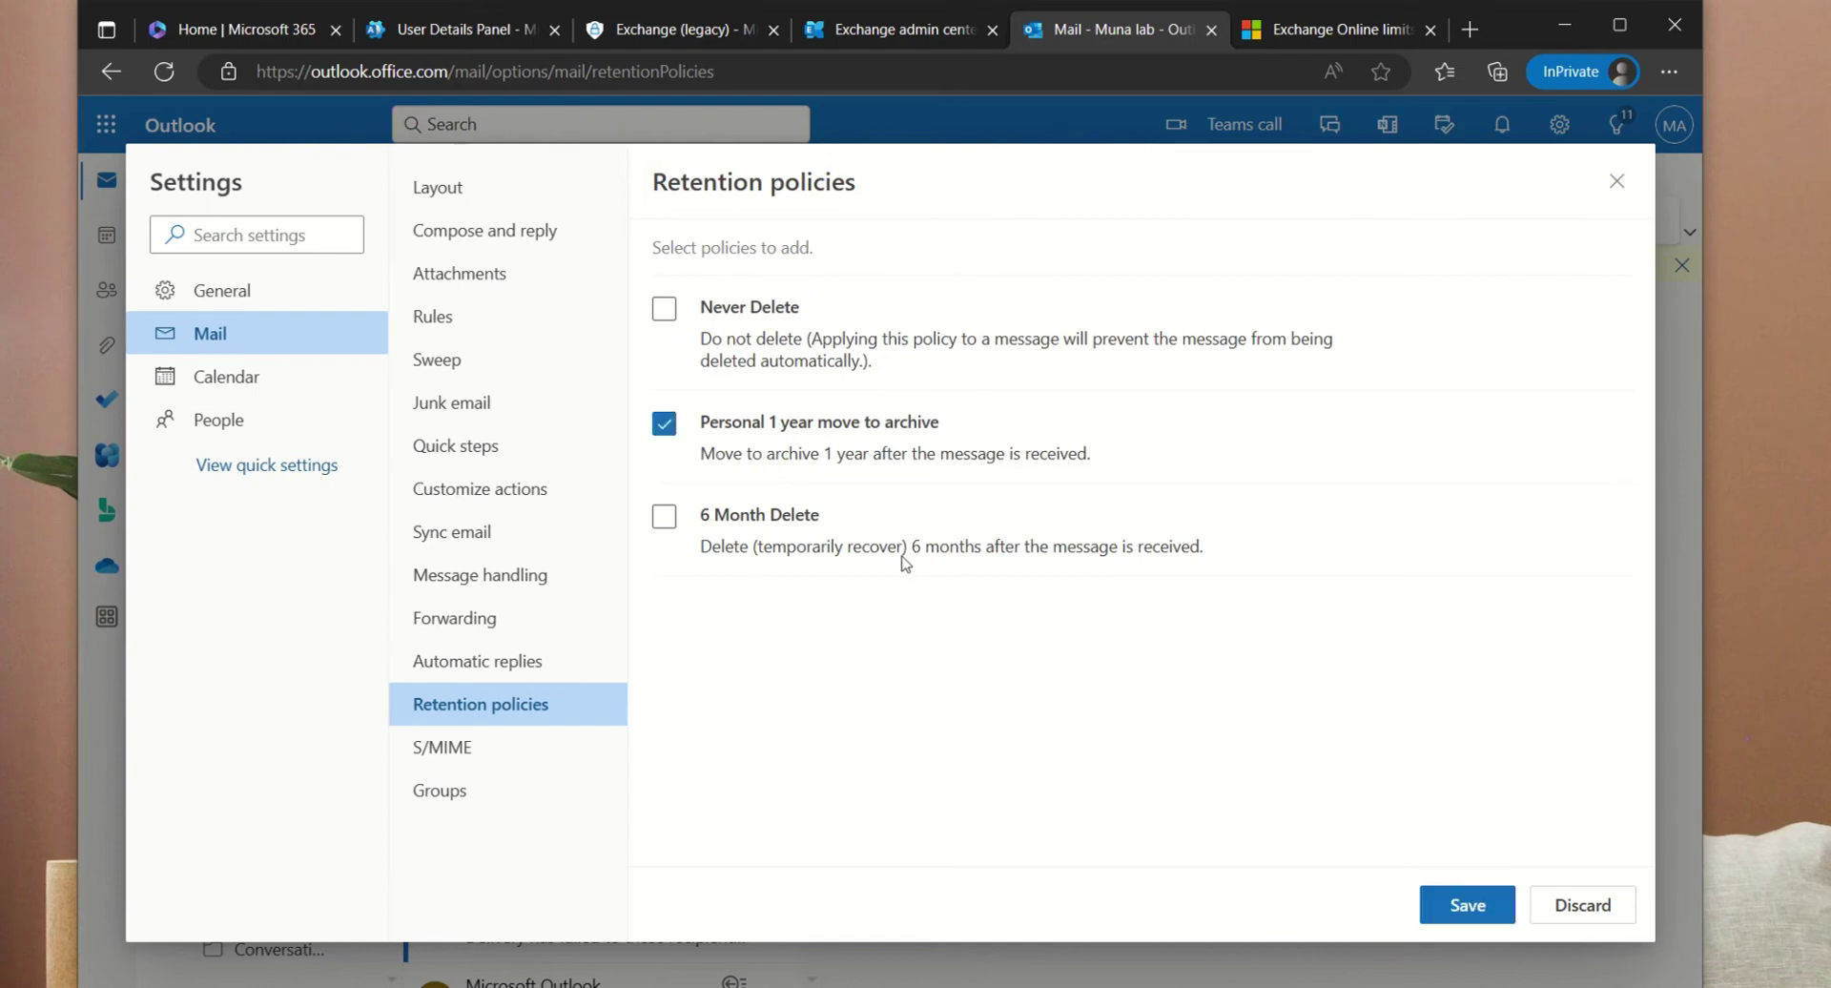
{"action": "left_click", "coordinate": [1461, 912]}
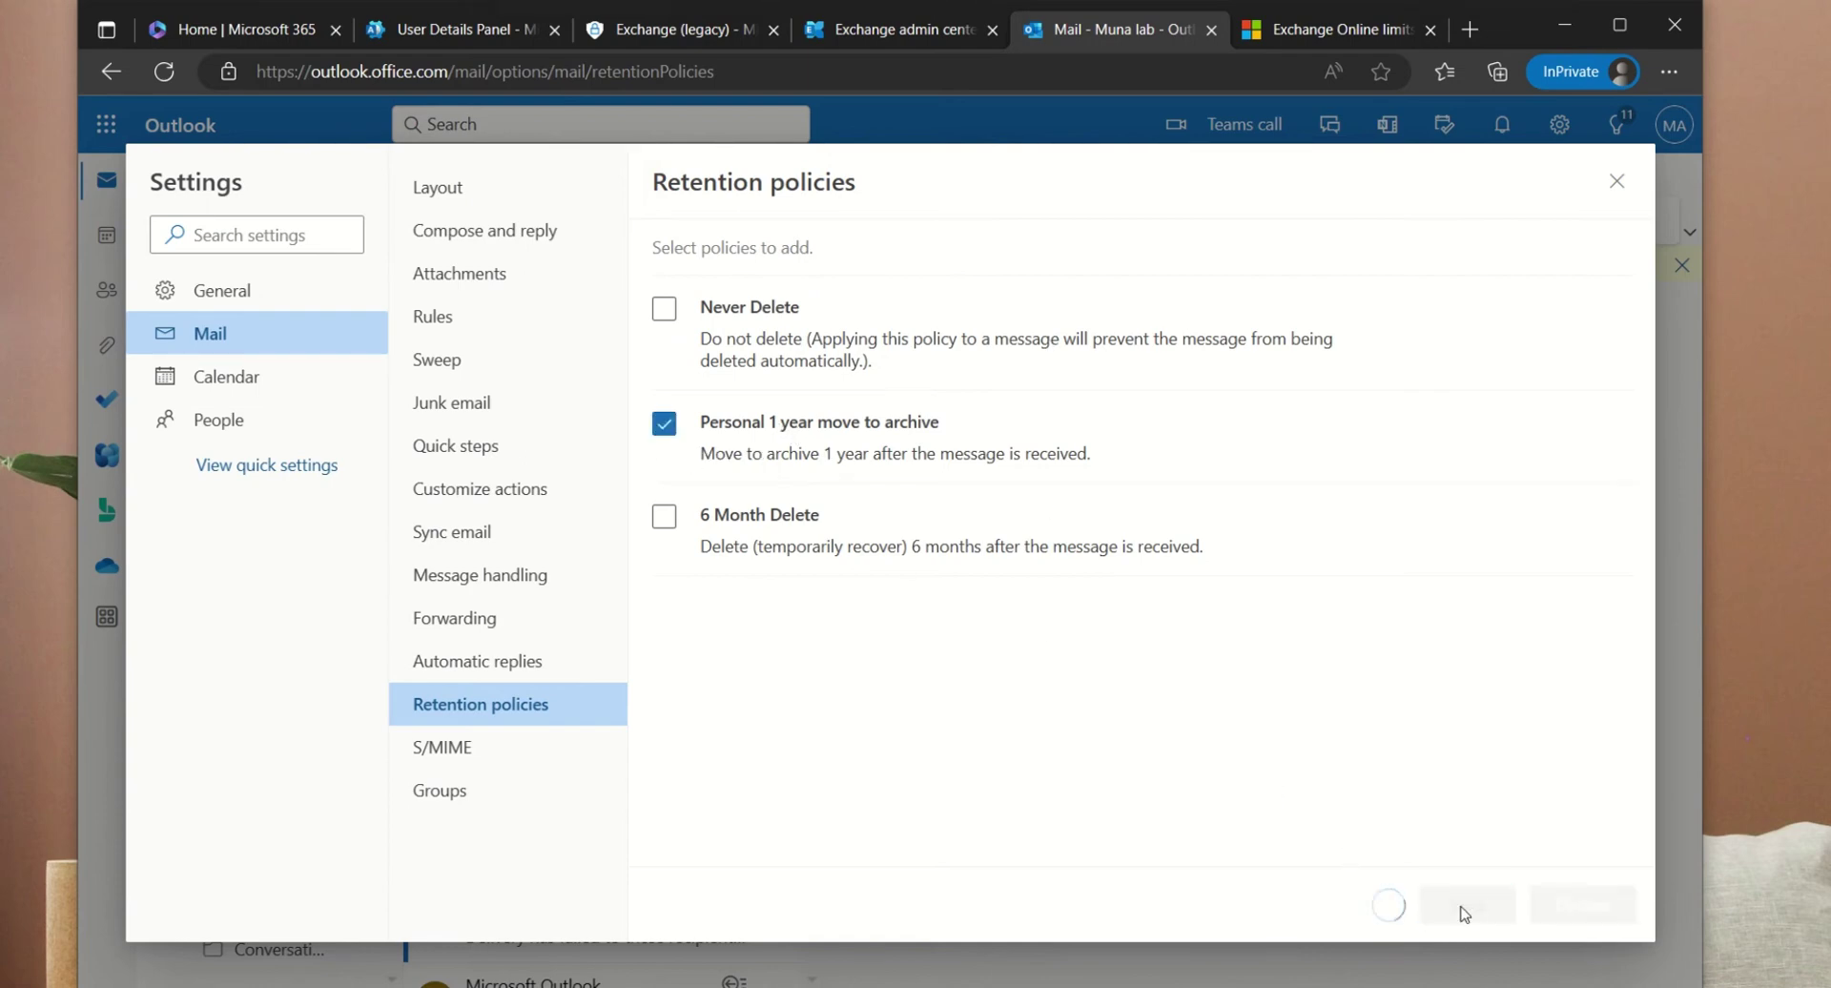
{"action": "scroll", "coordinate": [992, 455], "scroll_direction": "down", "scroll_amount": 3}
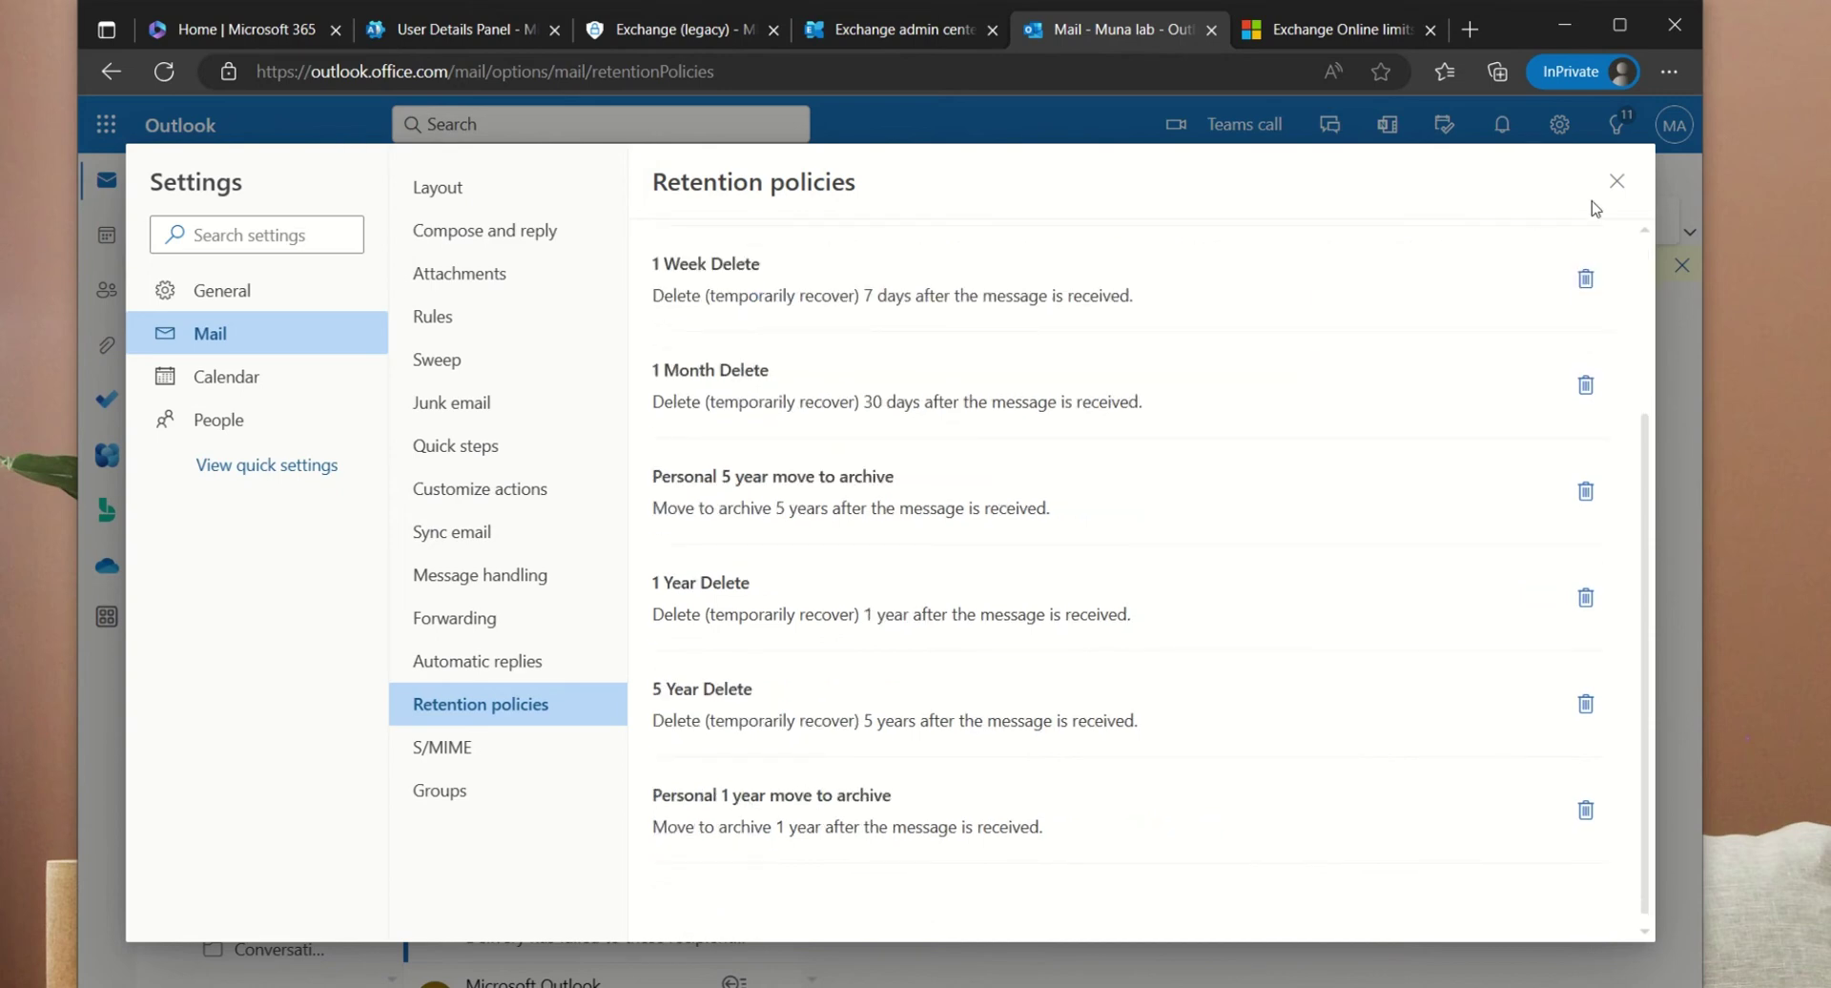
{"action": "left_click", "coordinate": [1616, 181]}
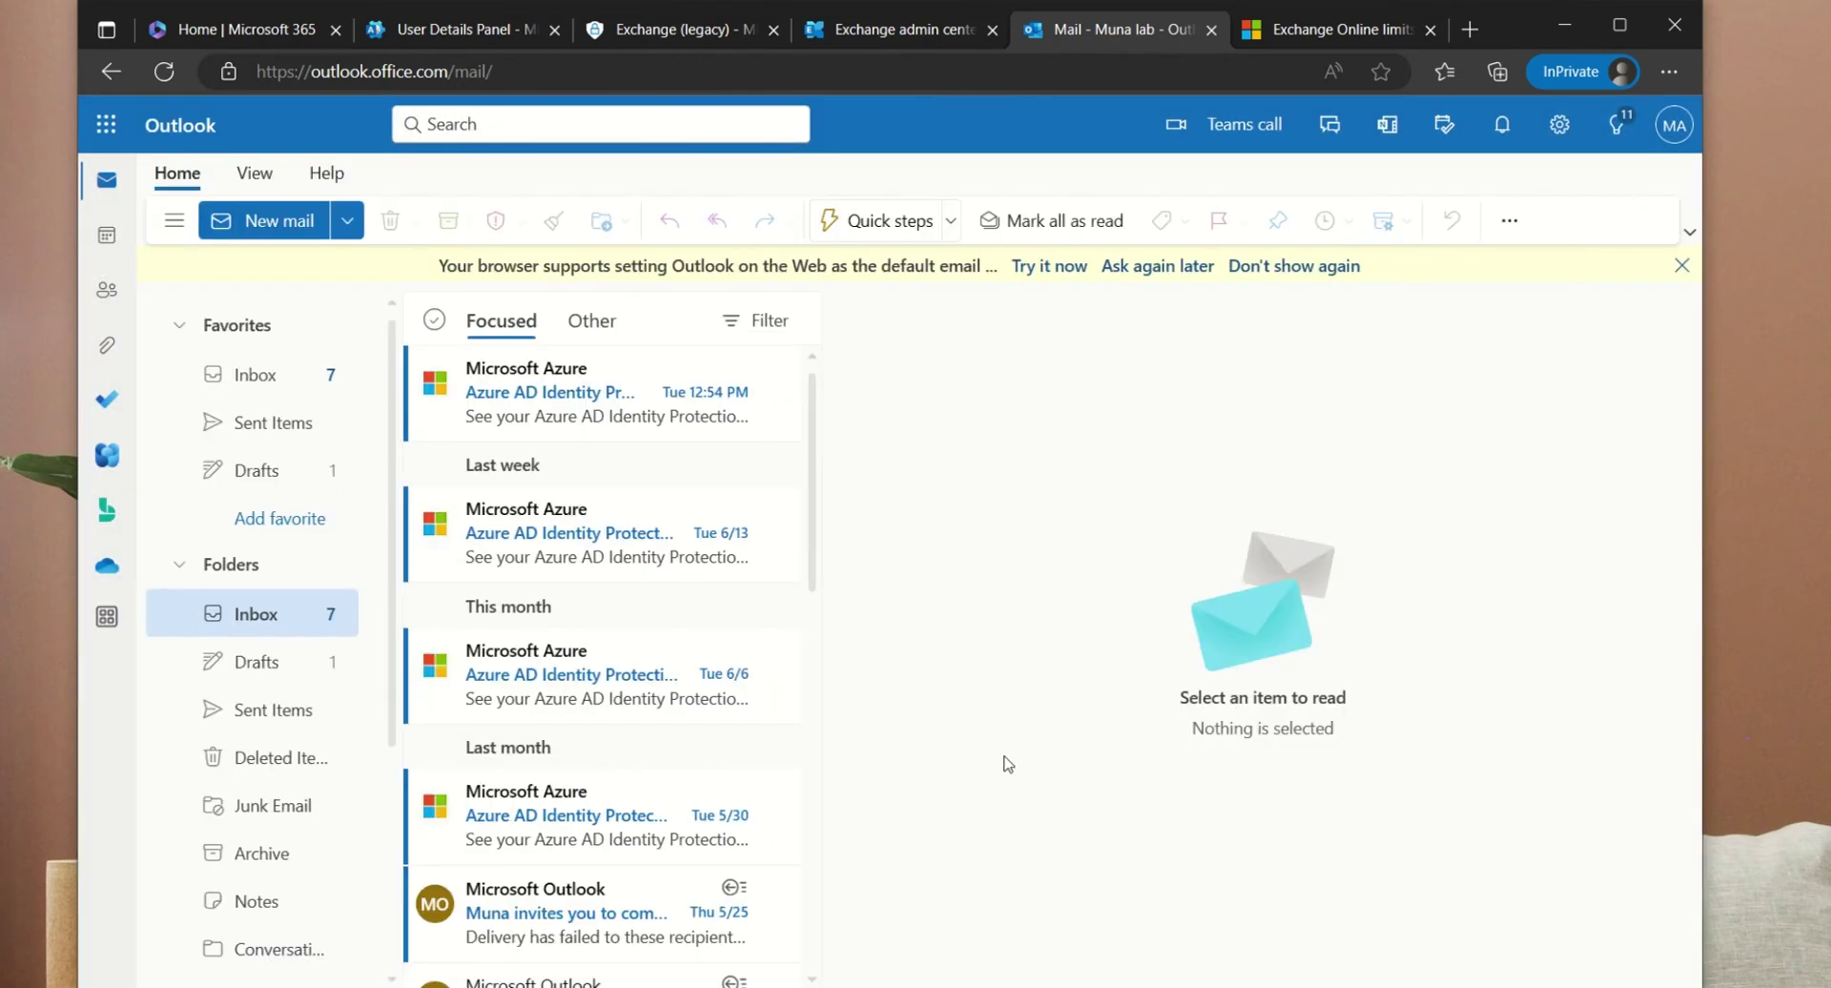
- Assign the "Personal 1 year move to archive" archive policy to the Inbox folder
{"action": "right_click", "coordinate": [272, 619]}
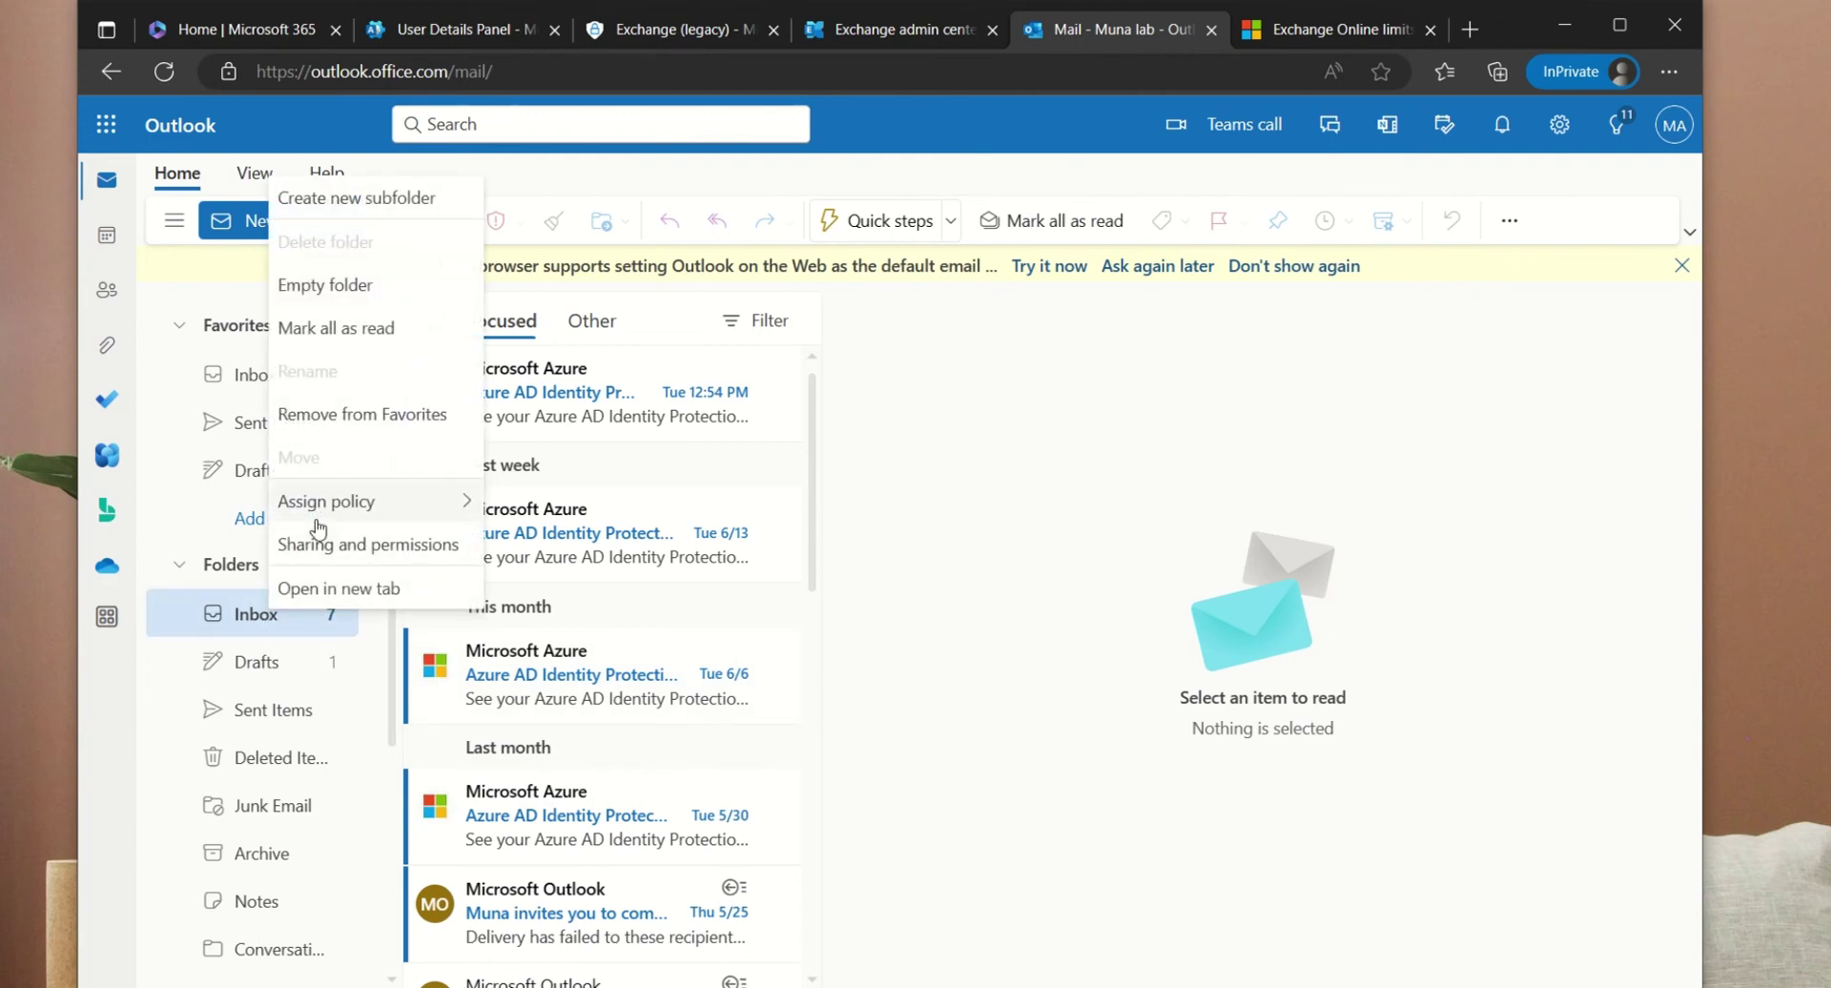
{"action": "mouse_move", "coordinate": [352, 512]}
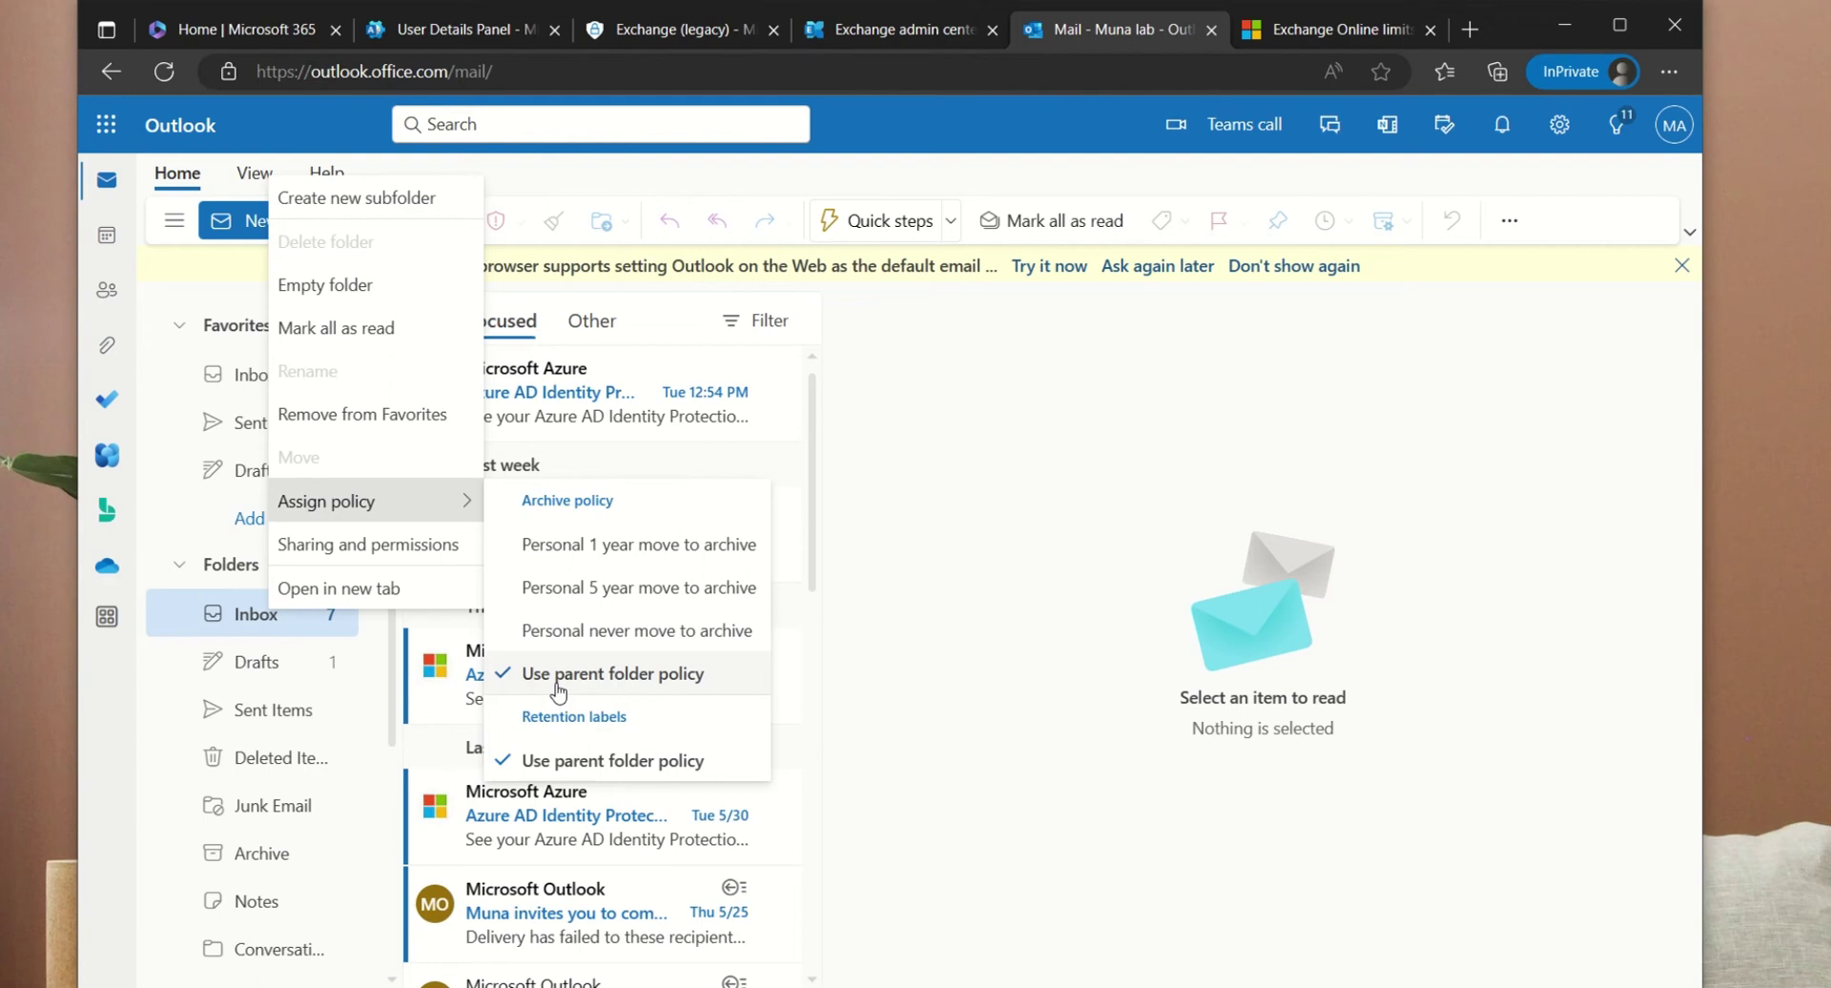
{"action": "left_click", "coordinate": [560, 555]}
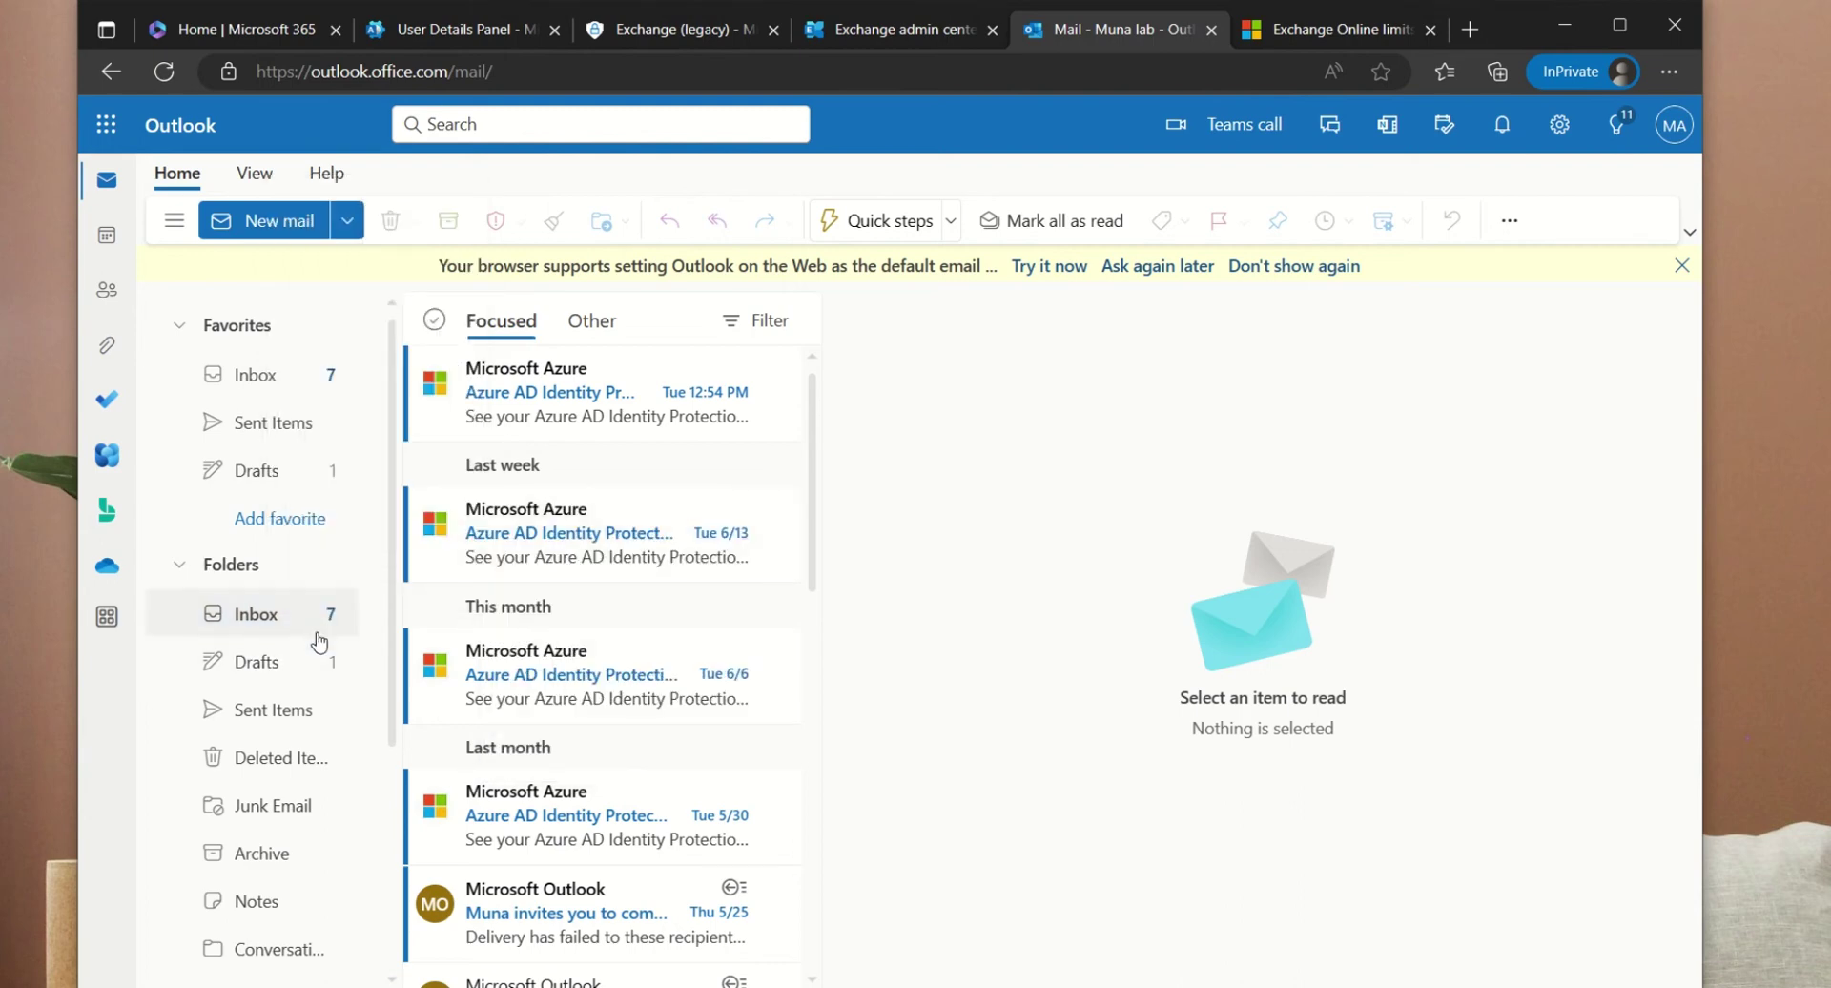
{"action": "left_click", "coordinate": [273, 633]}
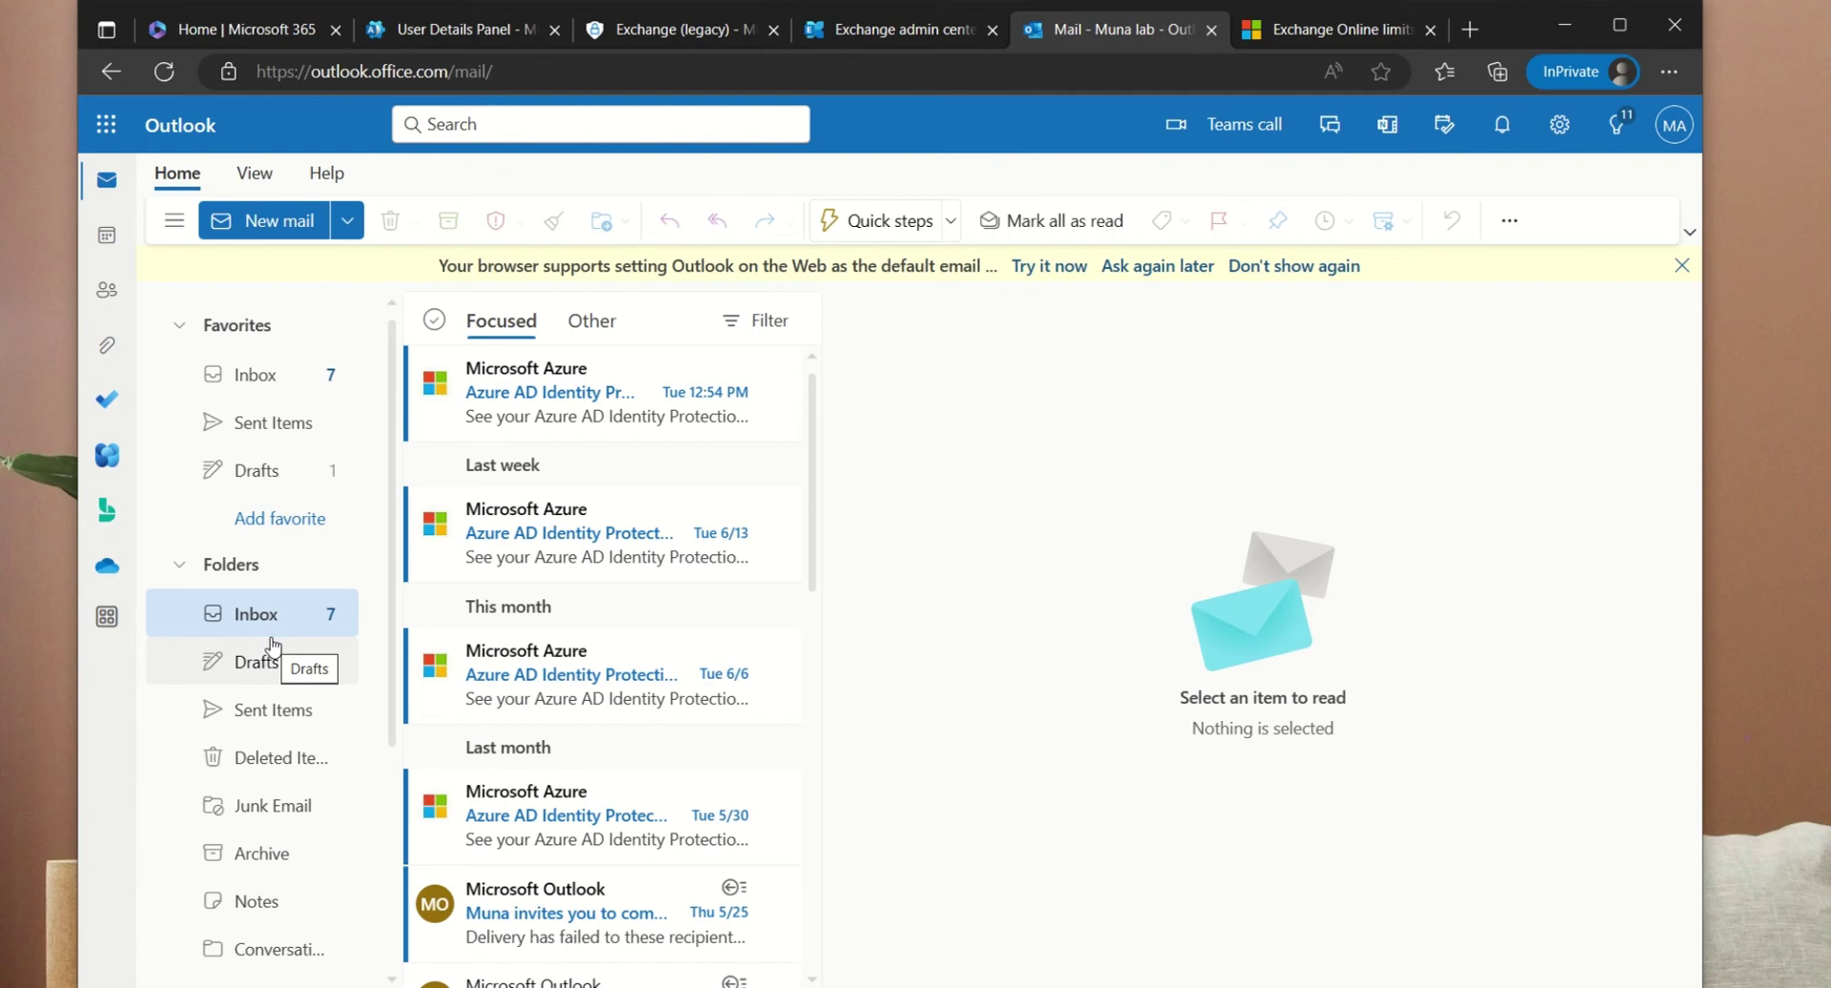
- View the archive policies that can be assigned to the Junk Email folder, leaving its policy as is
{"action": "right_click", "coordinate": [259, 813]}
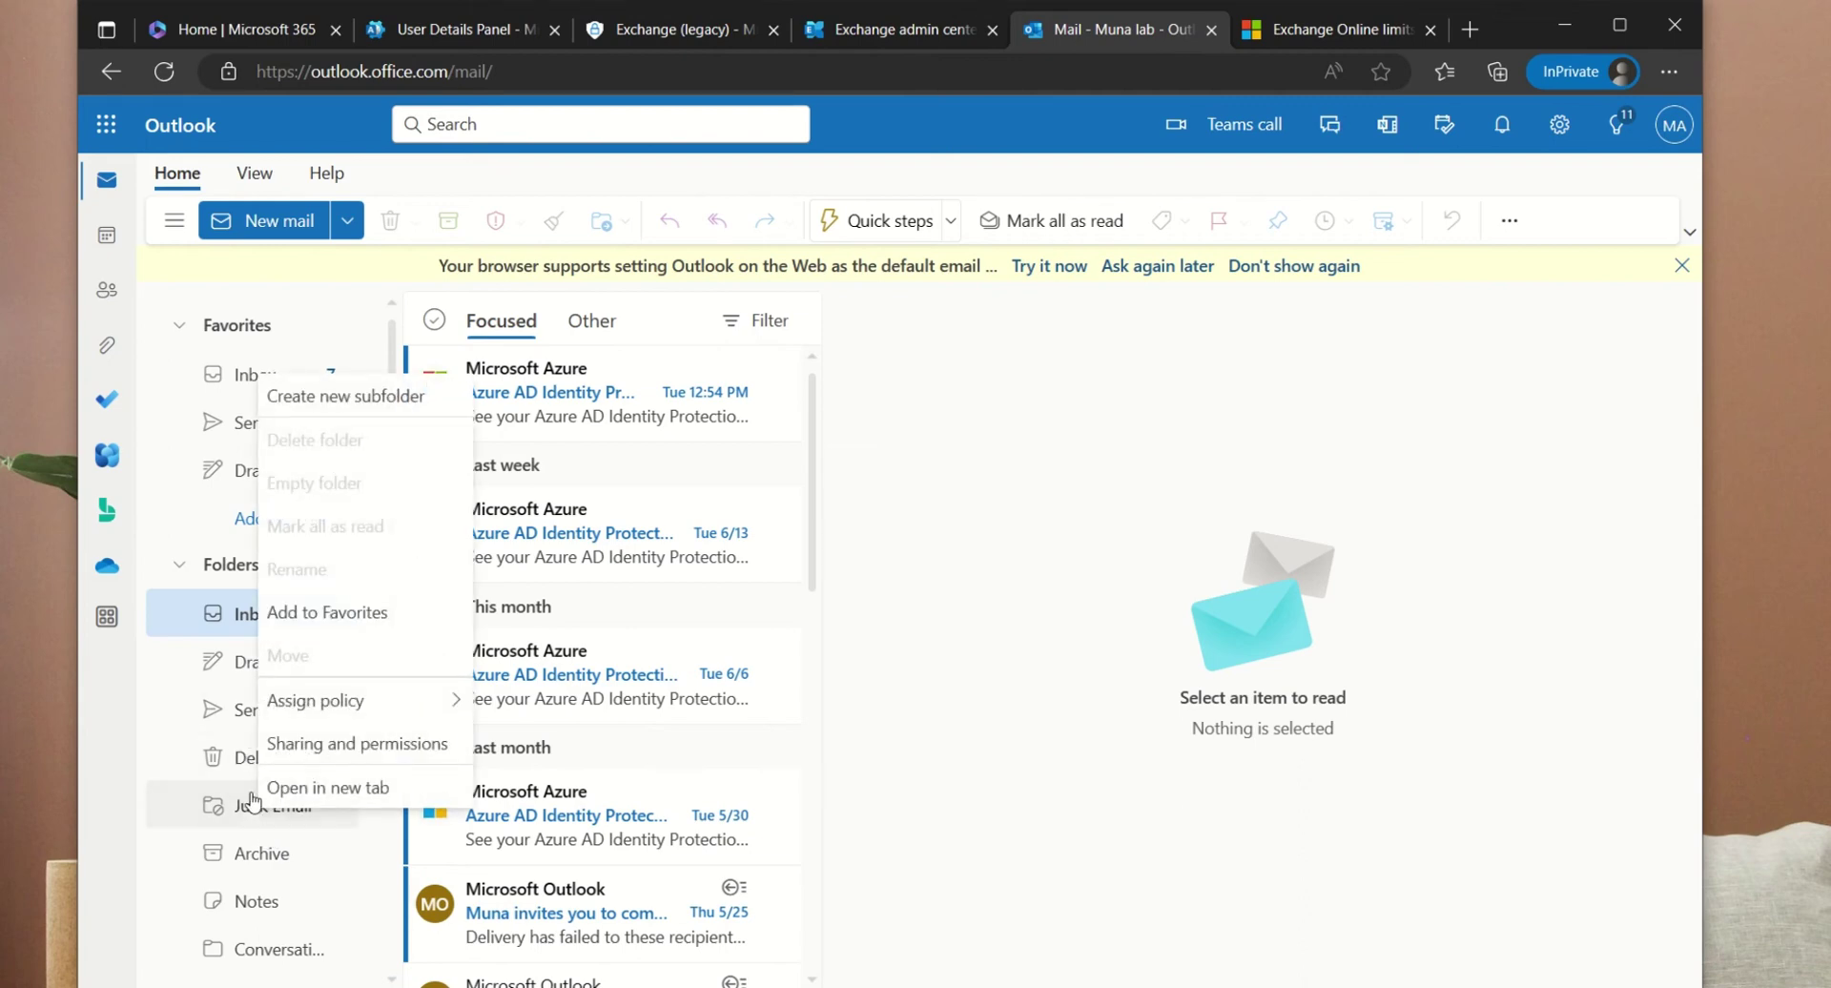
{"action": "mouse_move", "coordinate": [291, 717]}
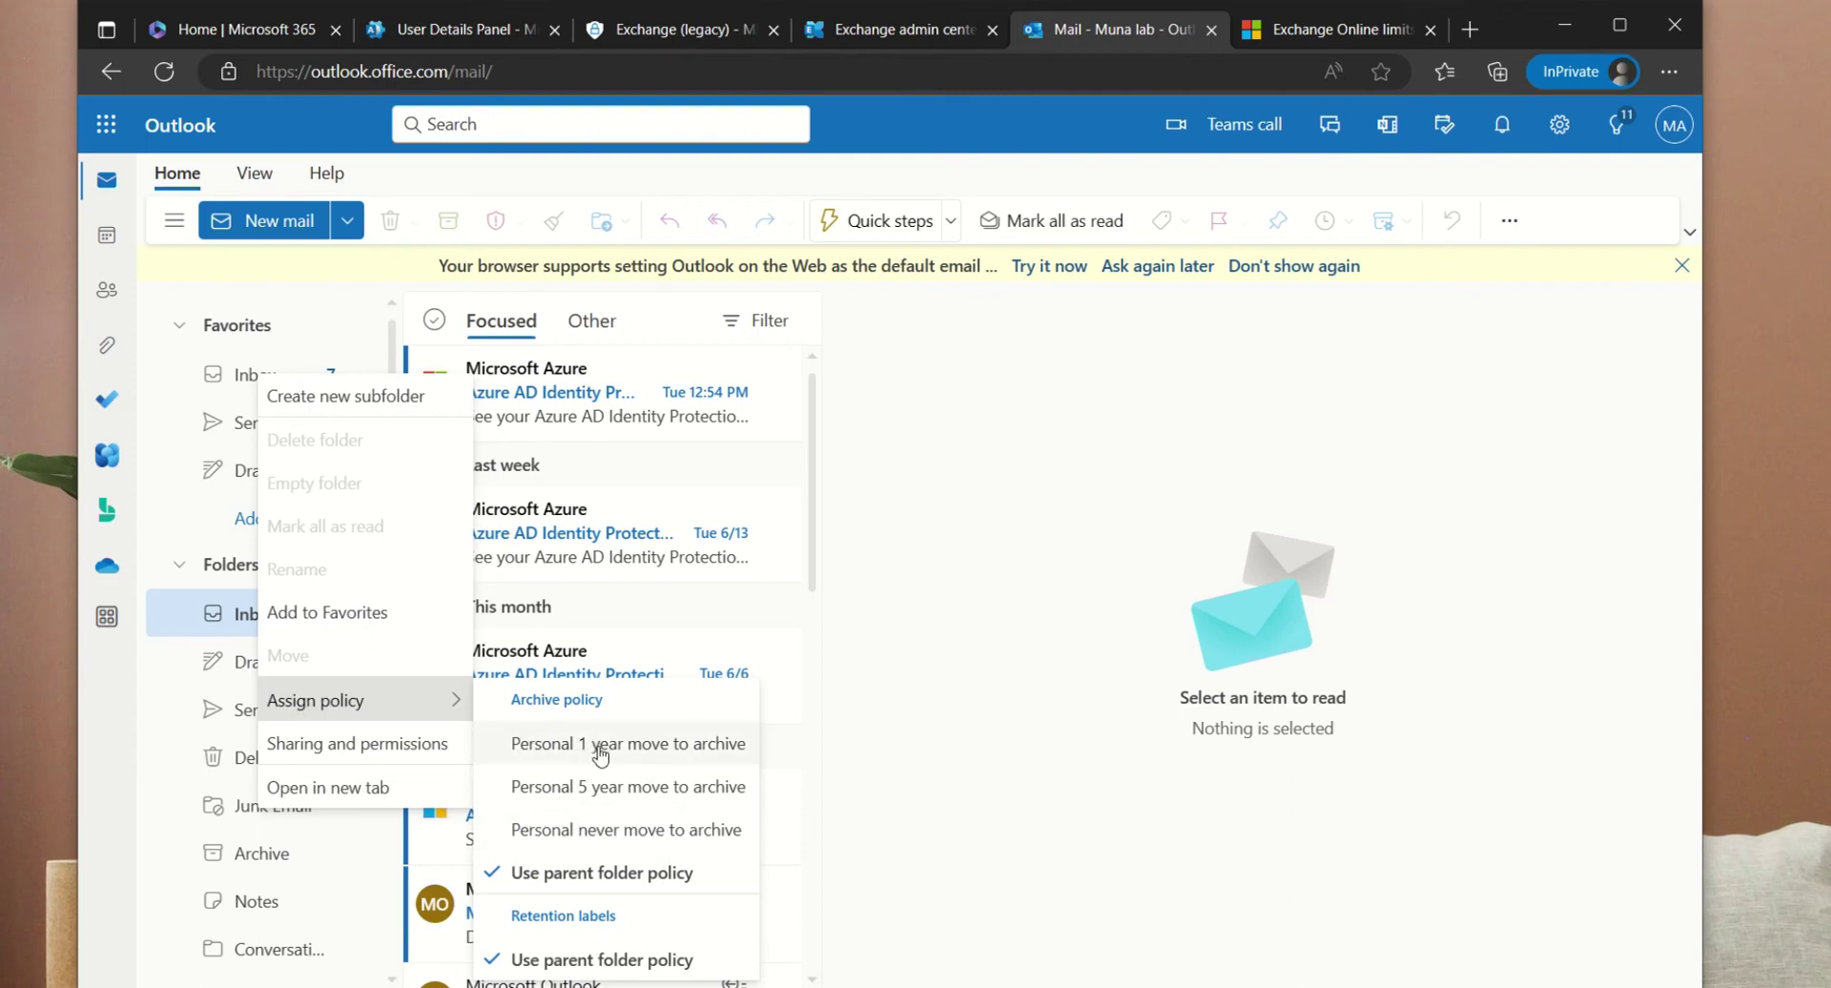
{"action": "left_click", "coordinate": [1106, 658]}
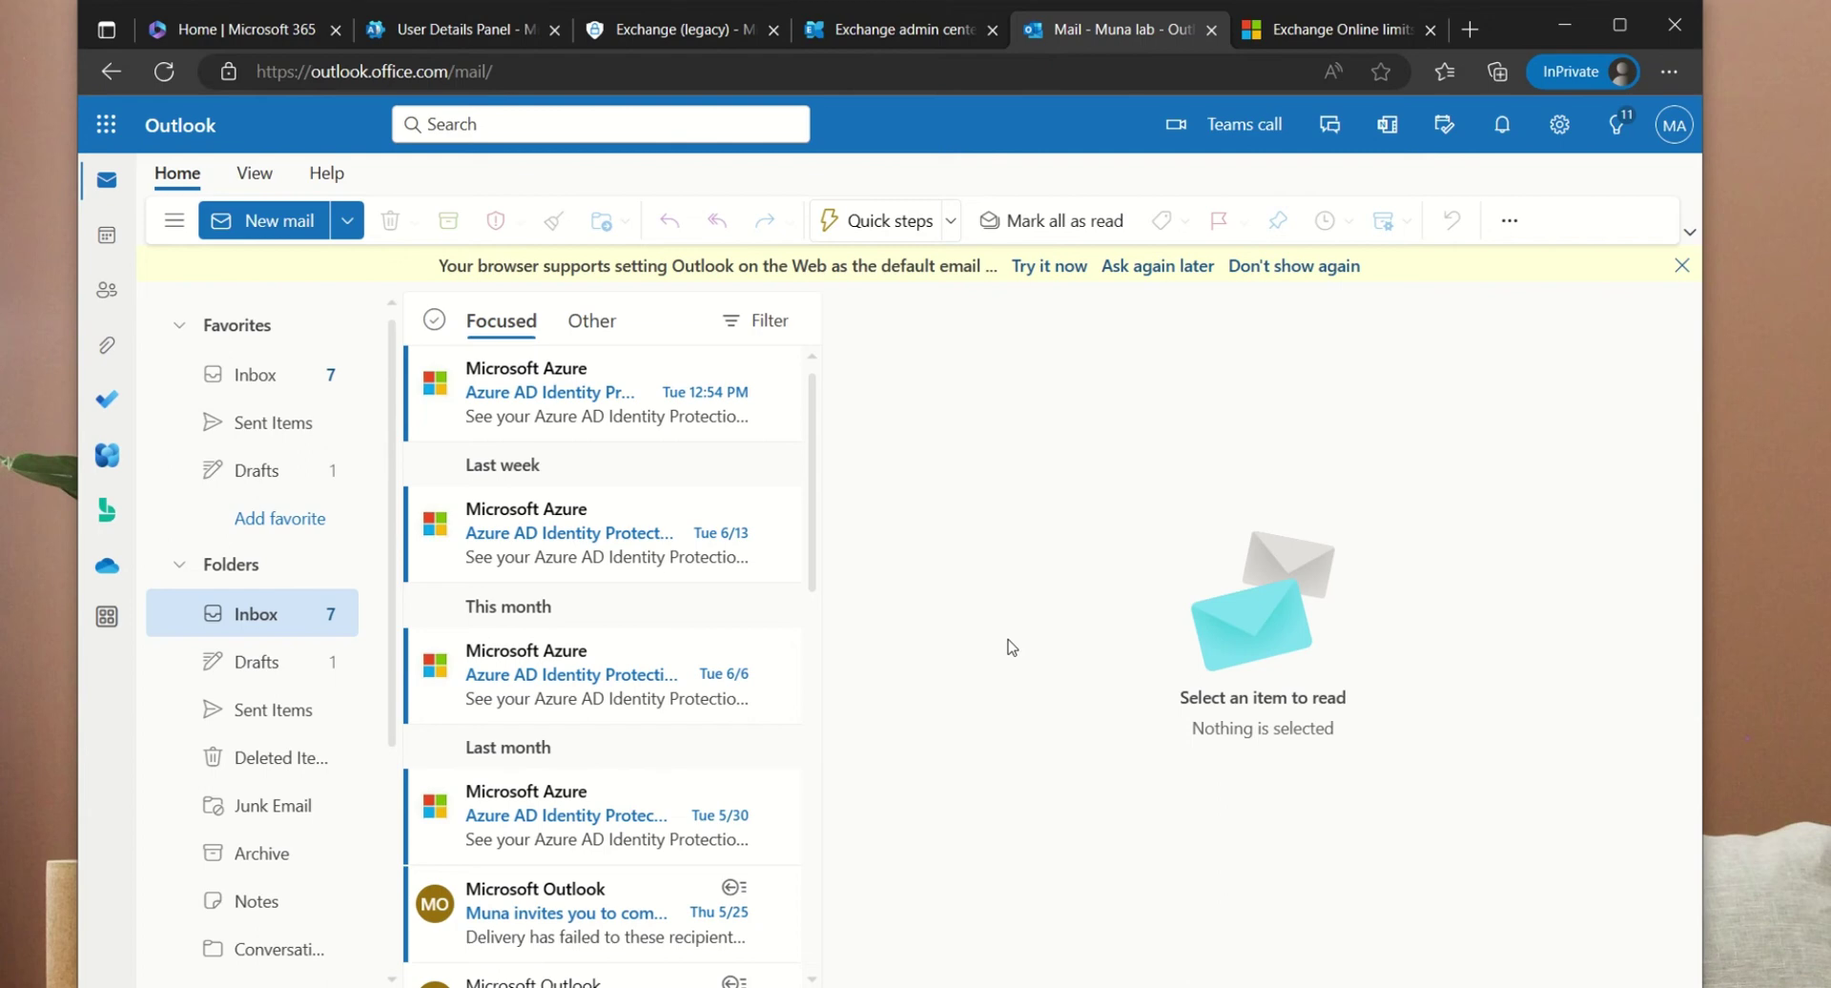
- Revisit the Purview retention policies, and check the archive storage limit and archive name of the user's mailbox in the Exchange admin center
{"action": "left_click", "coordinate": [619, 42]}
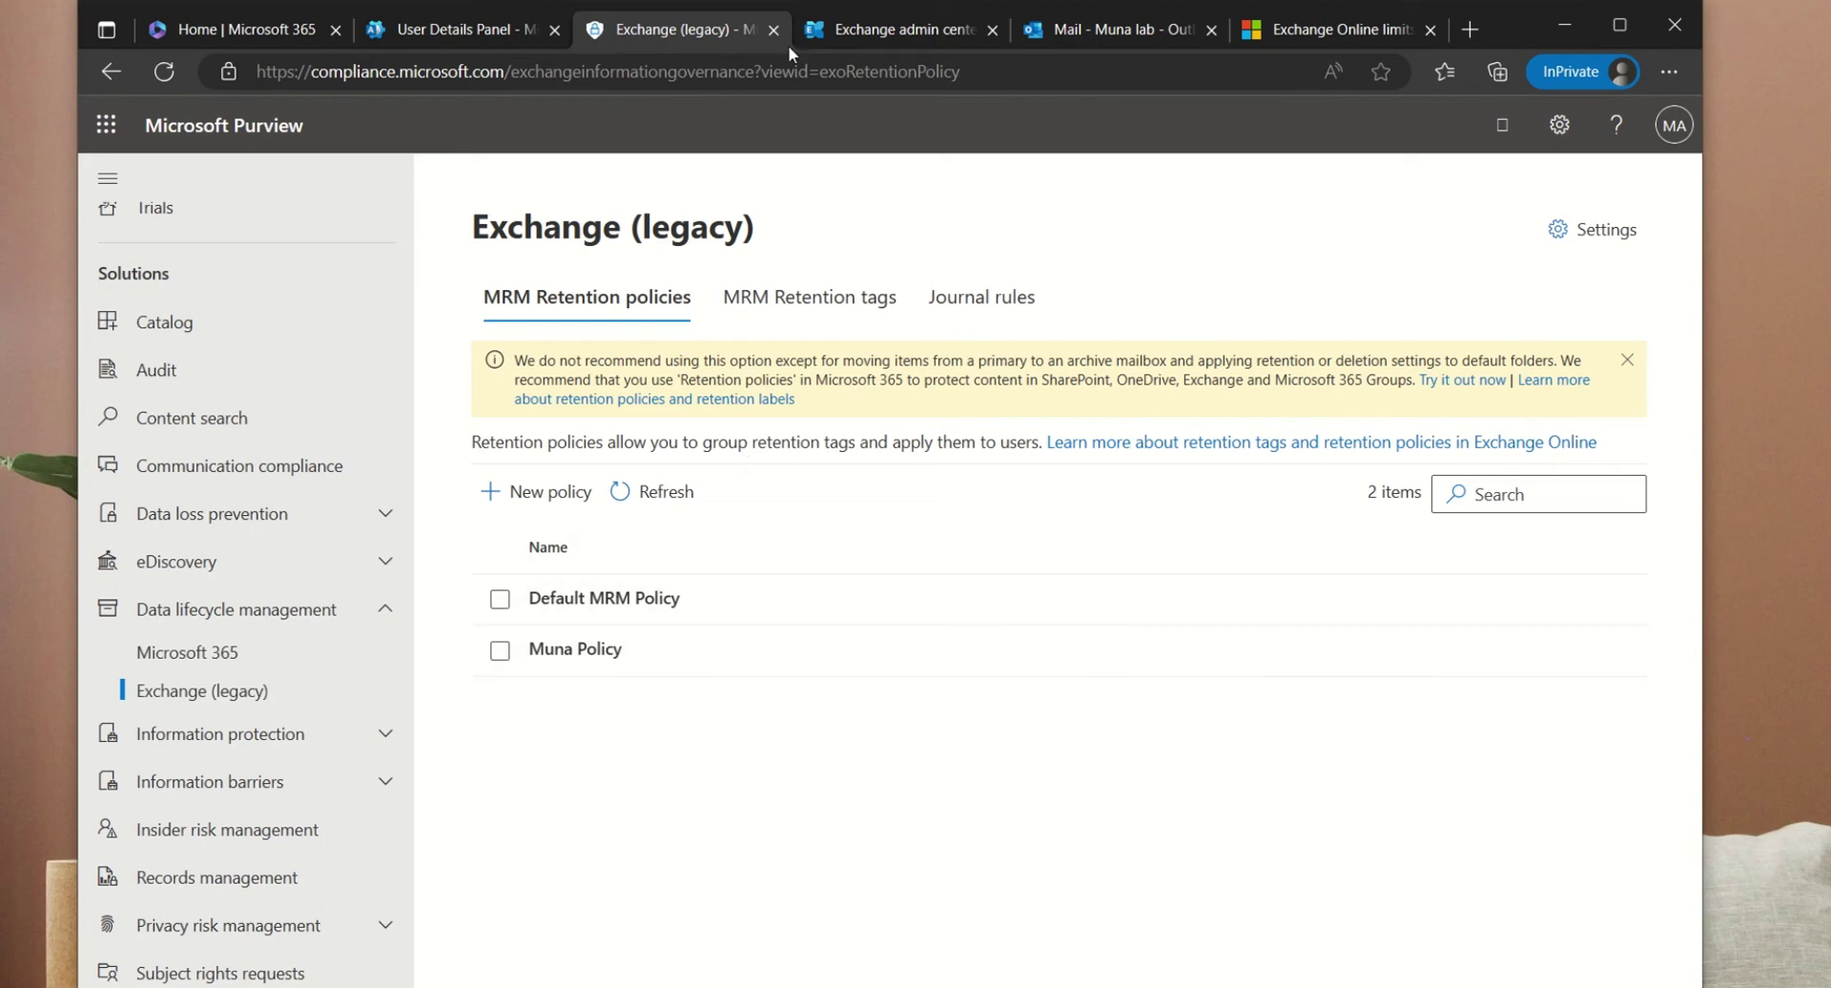
{"action": "left_click", "coordinate": [858, 34]}
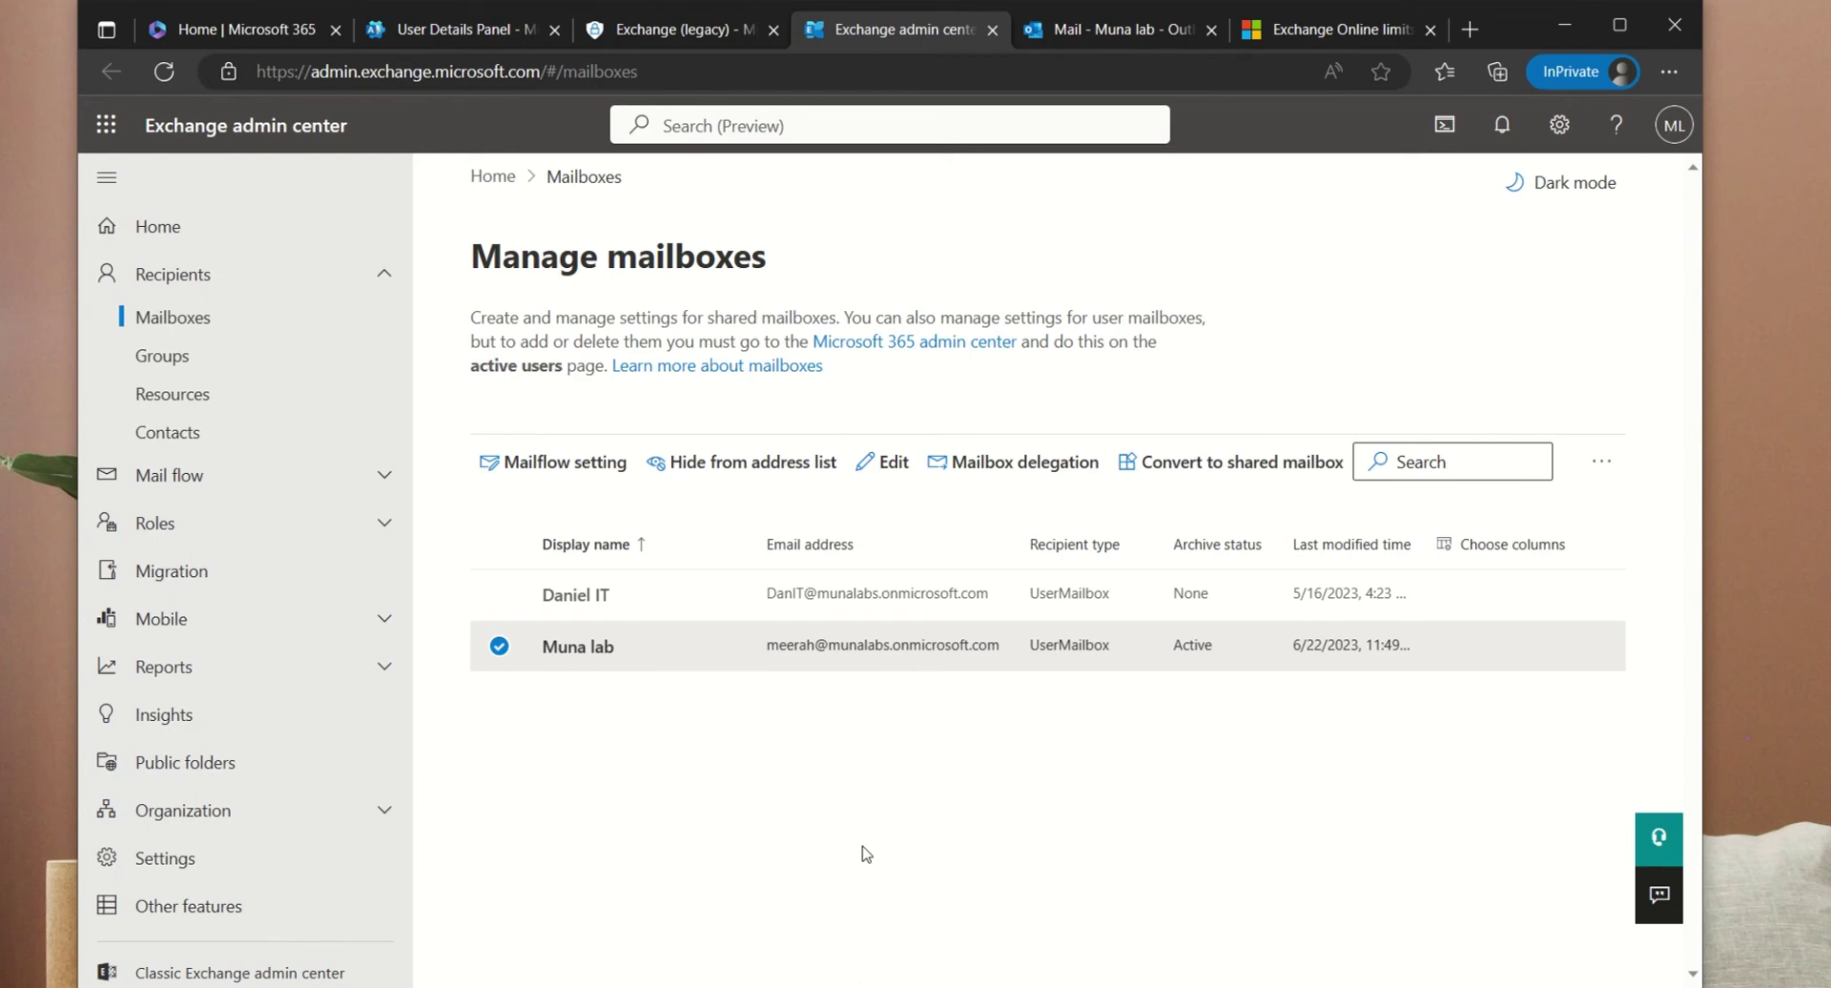
{"action": "left_click", "coordinate": [578, 648]}
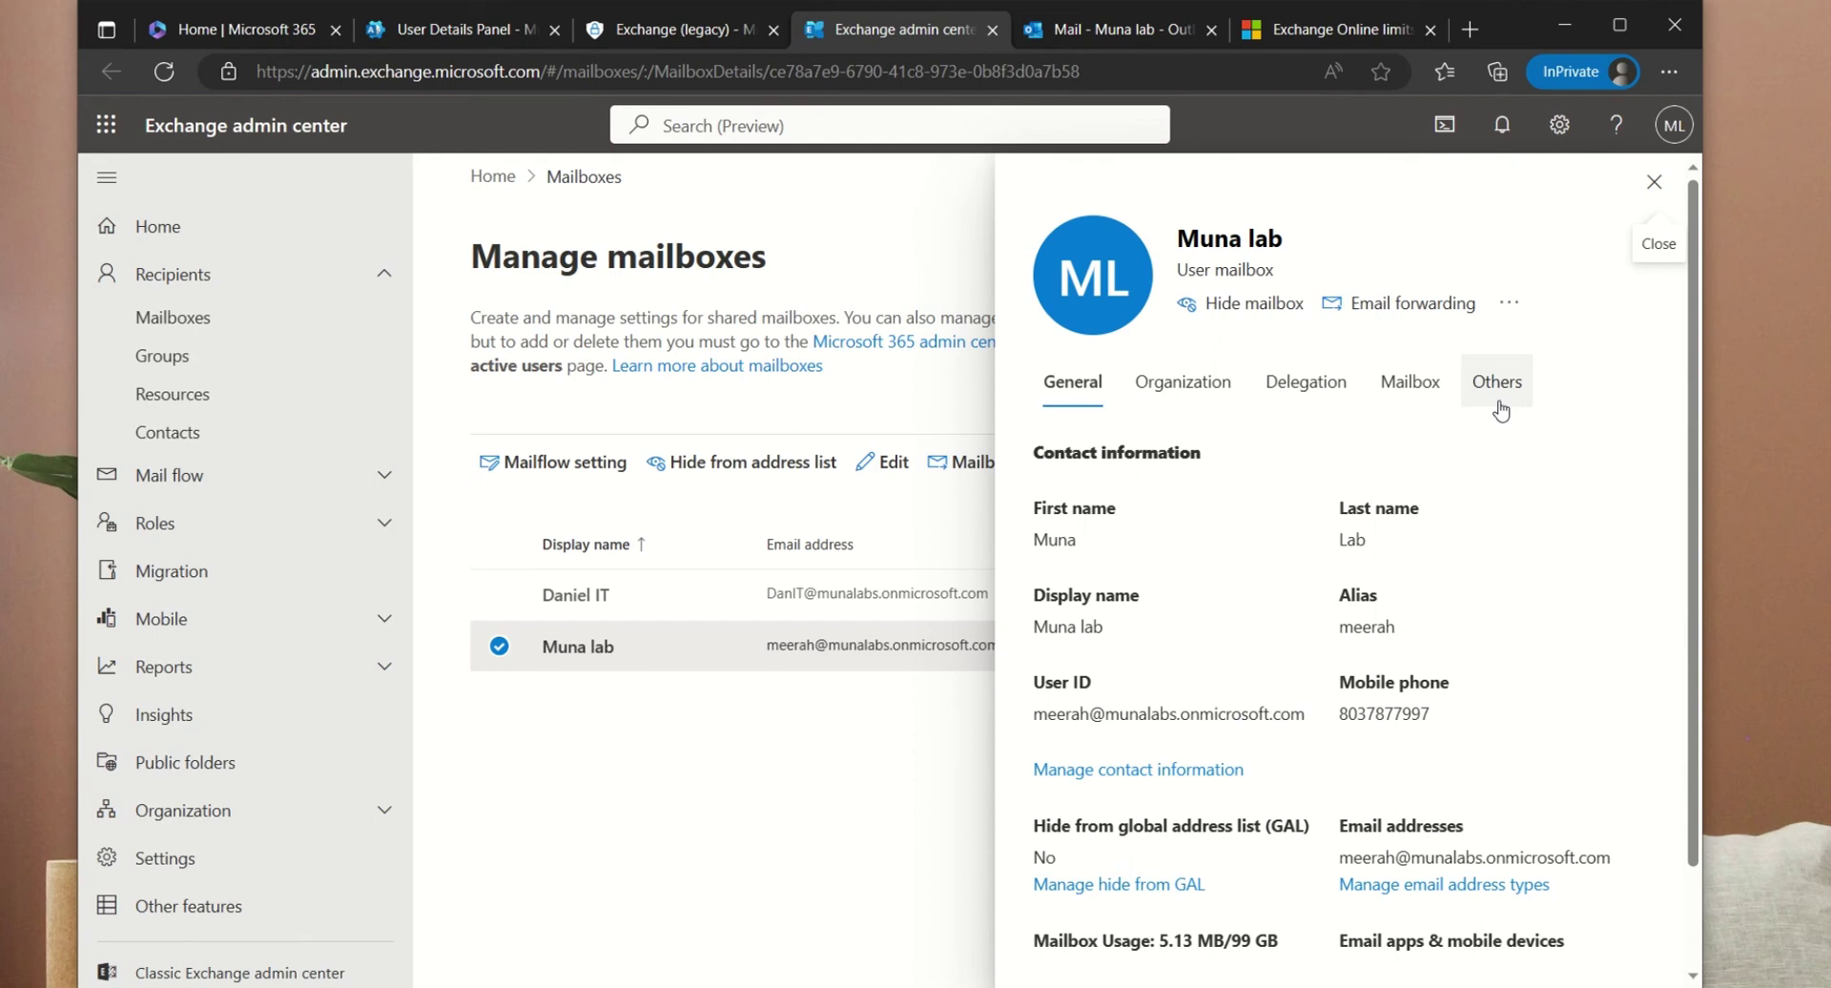
{"action": "left_click", "coordinate": [1499, 386]}
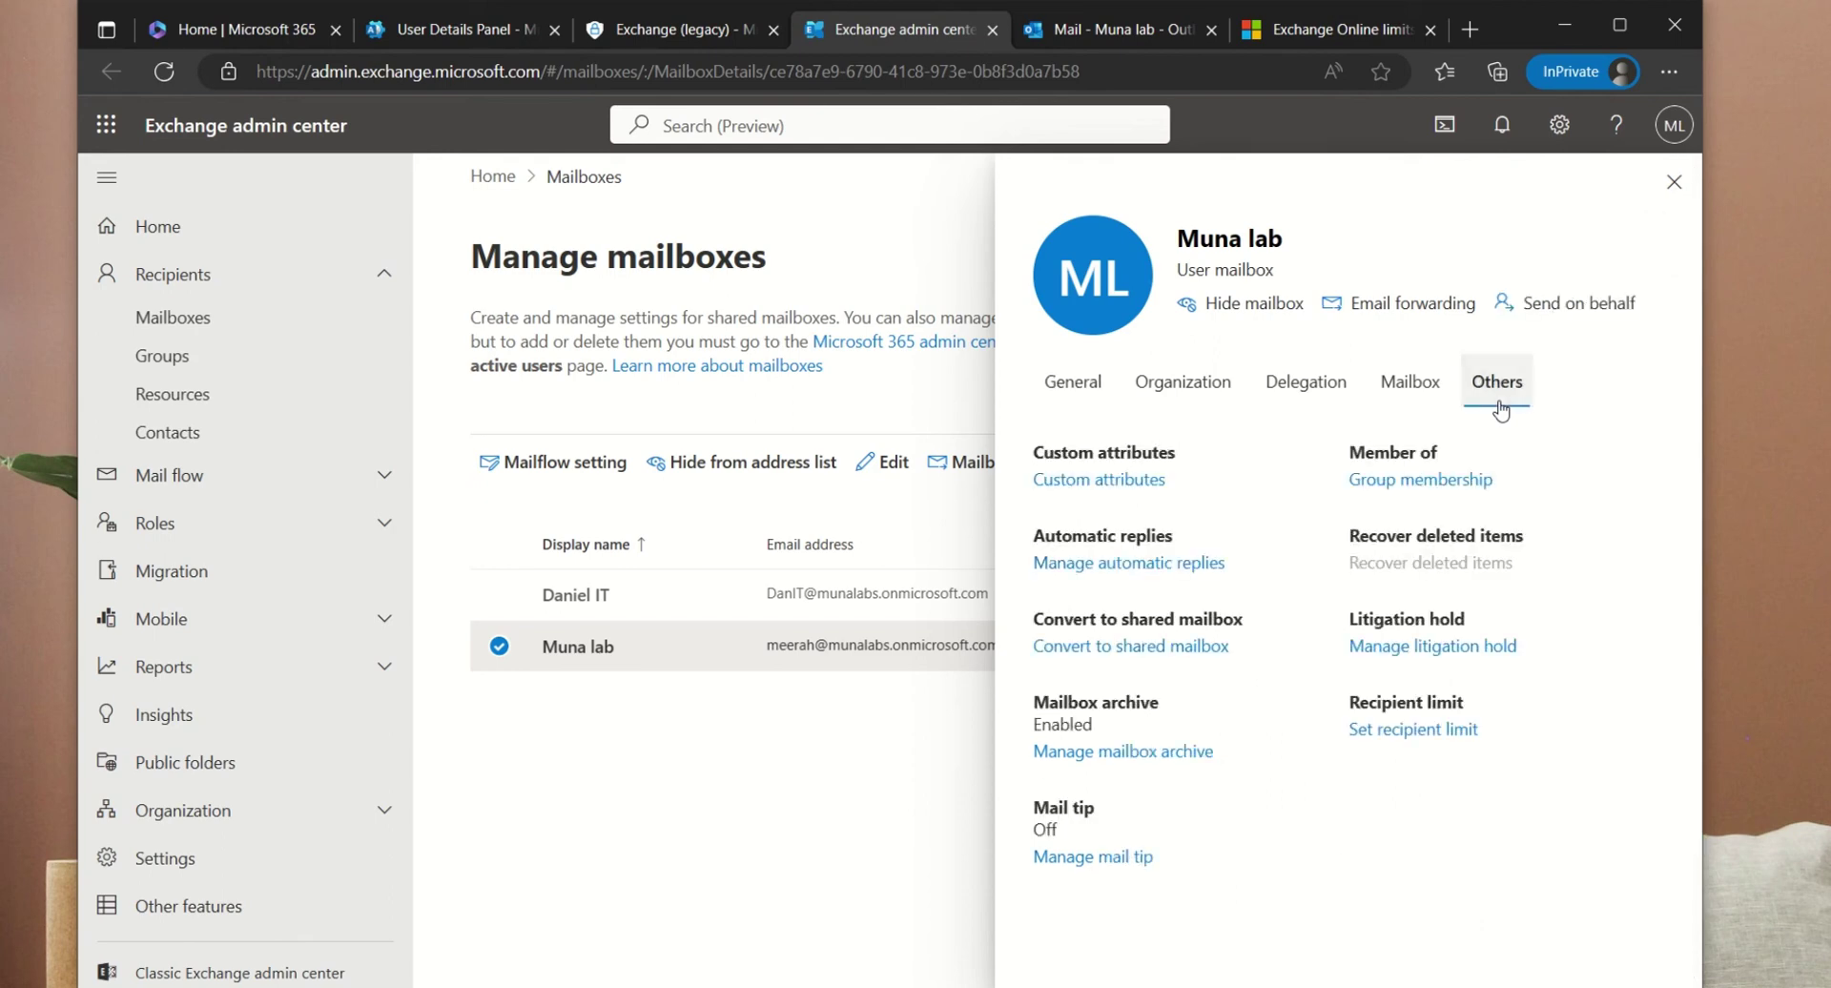
{"action": "left_click", "coordinate": [1125, 754]}
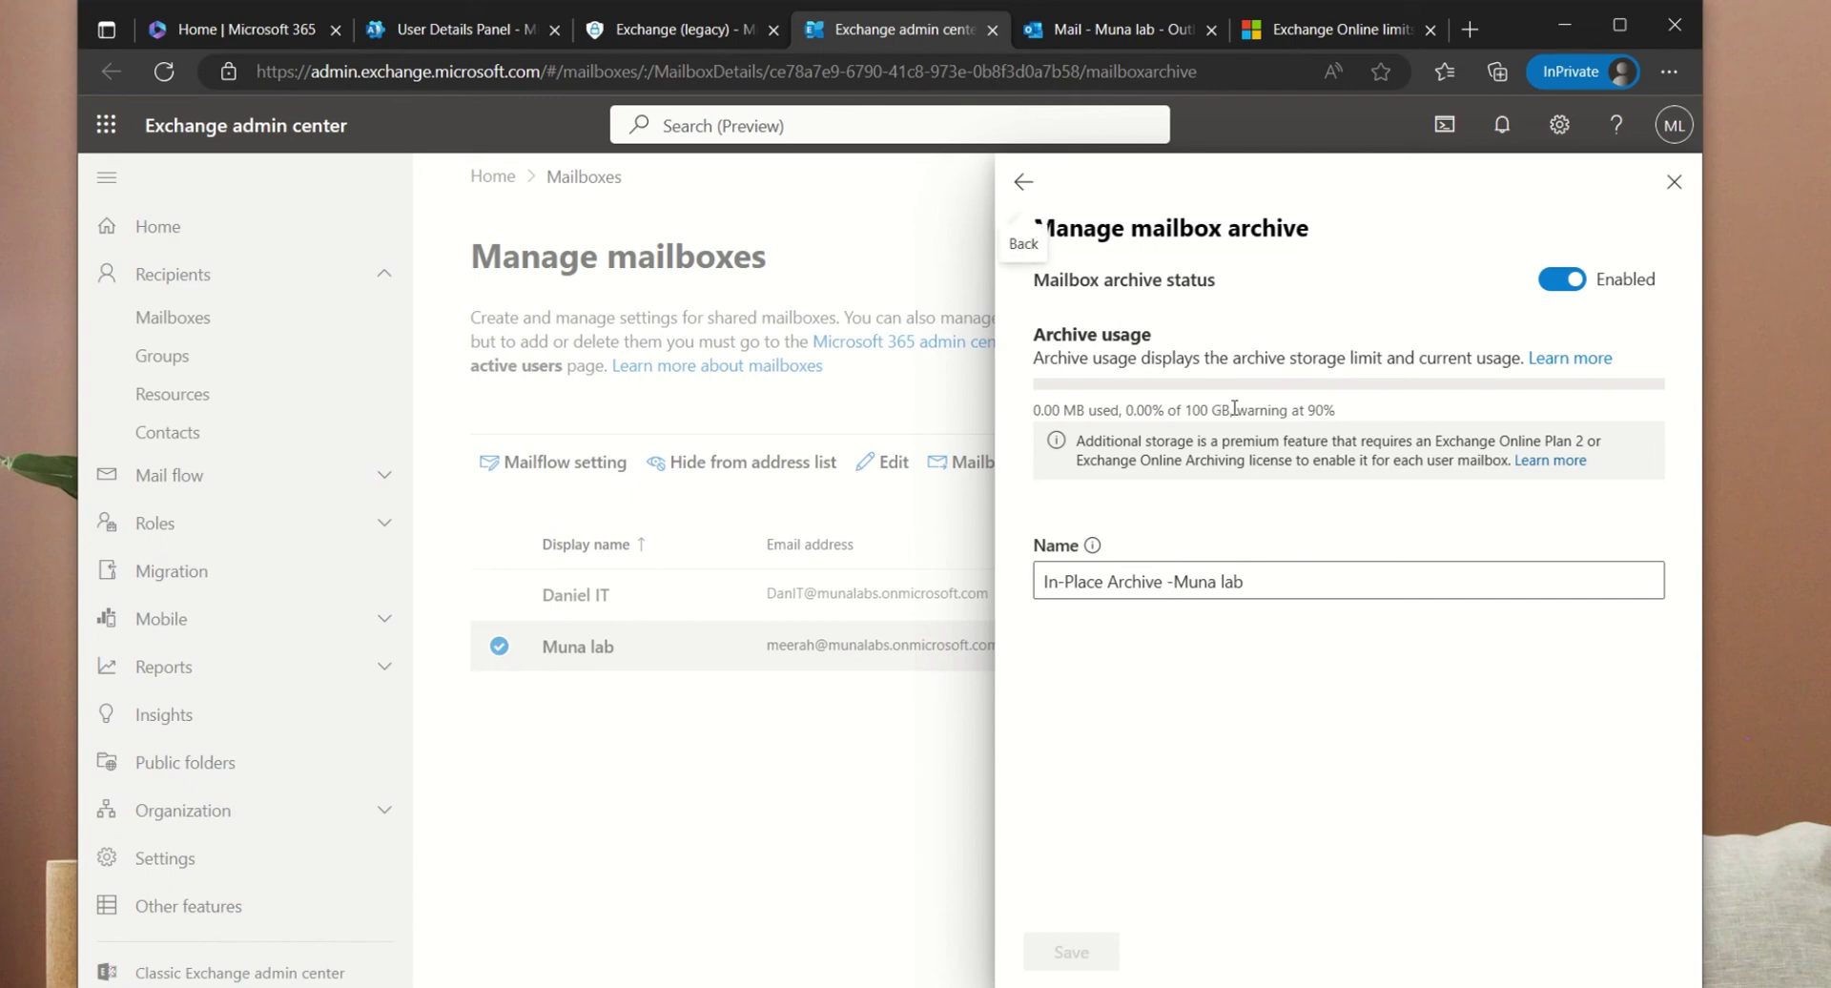
{"action": "left_click_drag", "start_coordinate": [1231, 410], "coordinate": [1183, 406]}
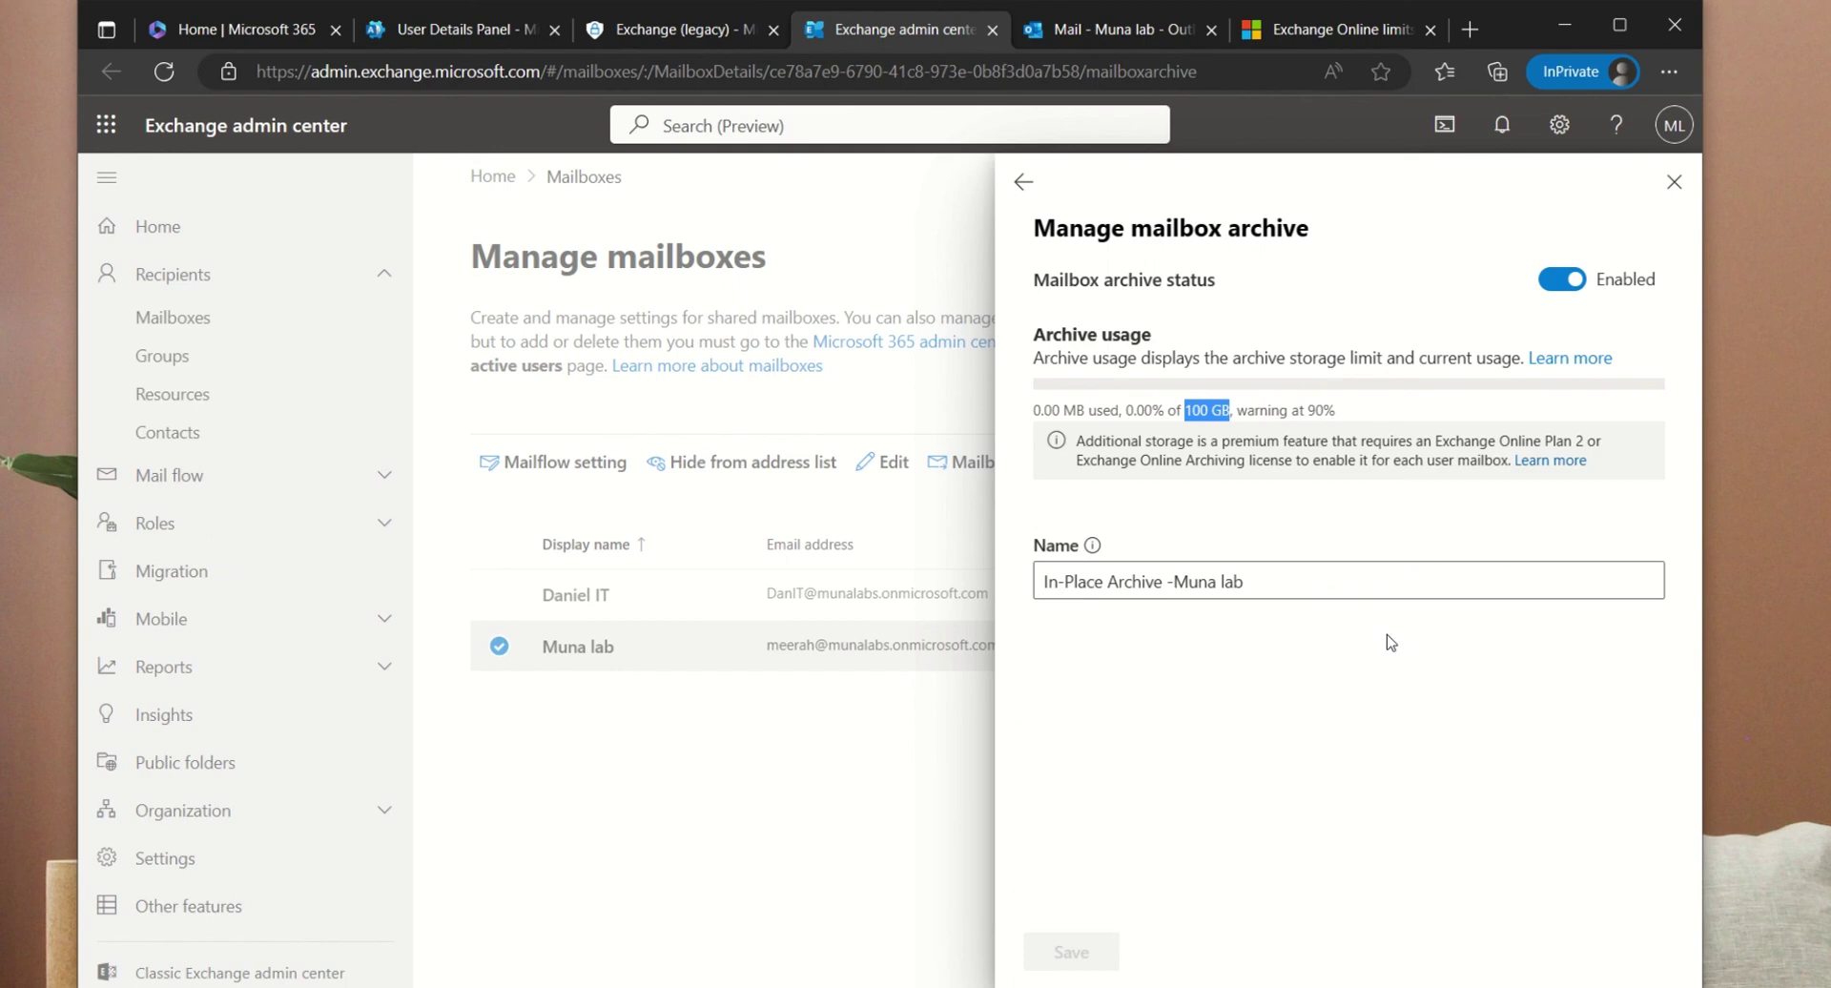
{"action": "left_click_drag", "start_coordinate": [1043, 581], "coordinate": [1234, 610]}
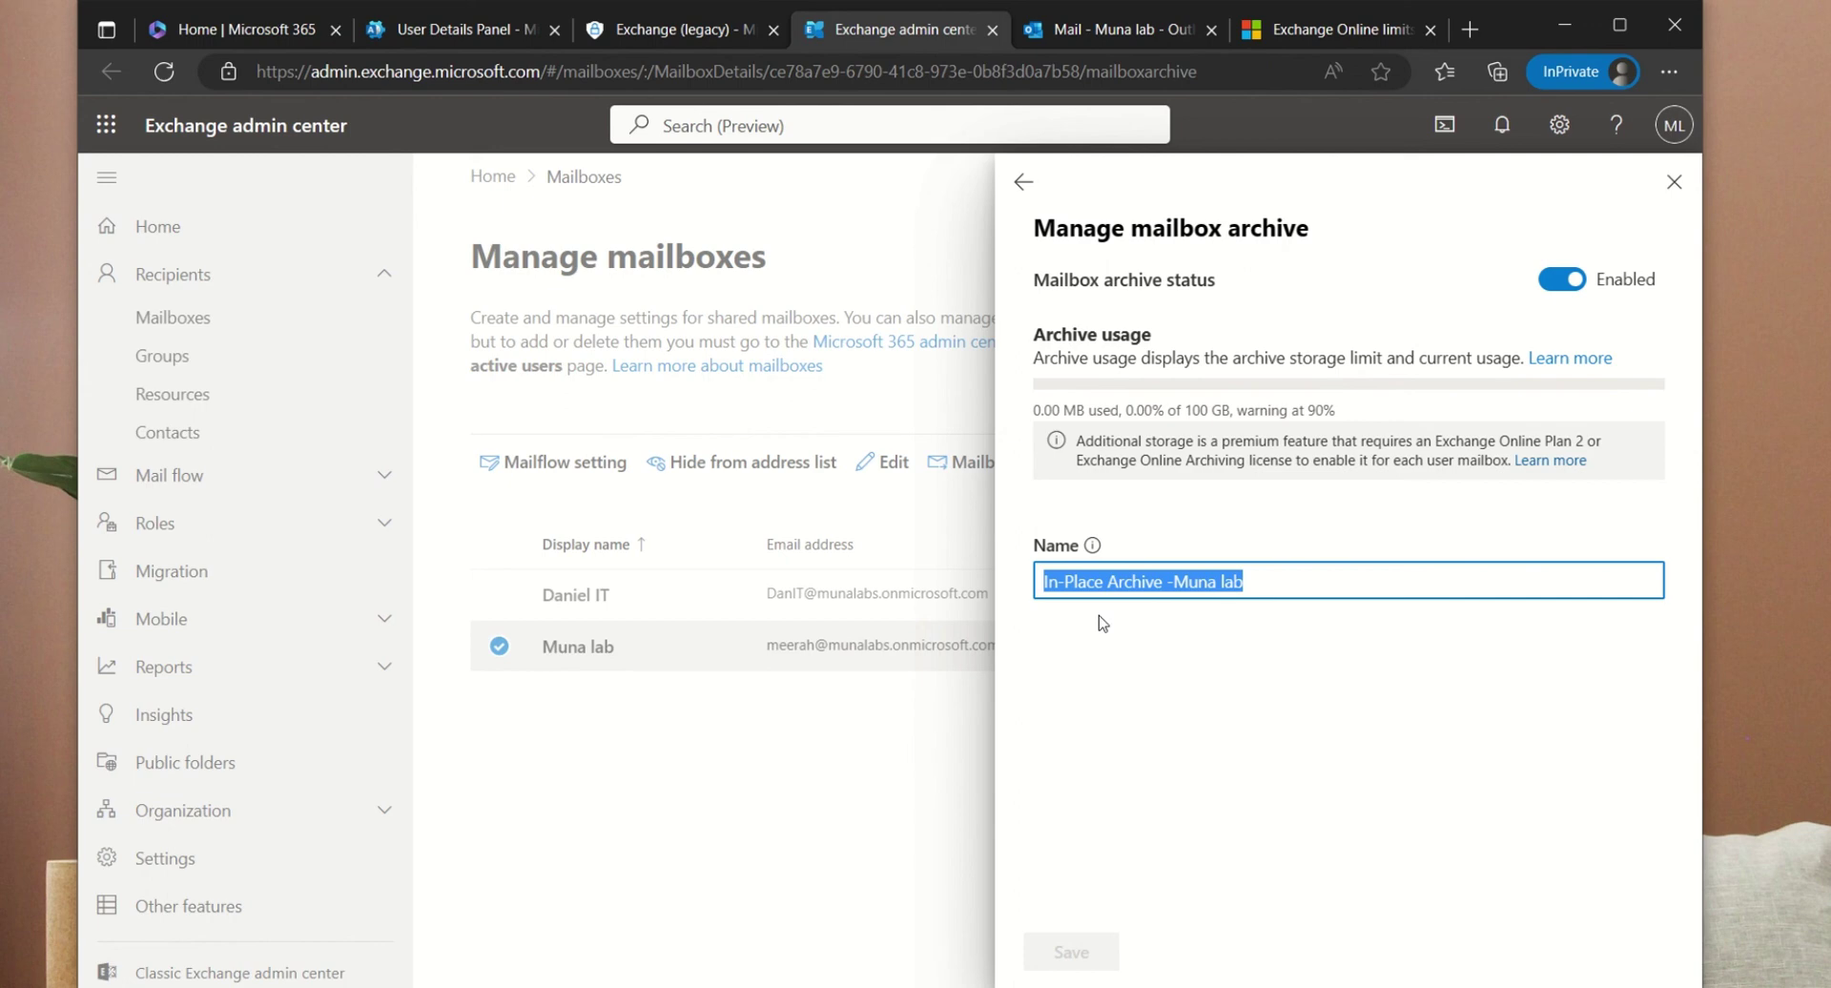
{"action": "left_click", "coordinate": [1218, 633]}
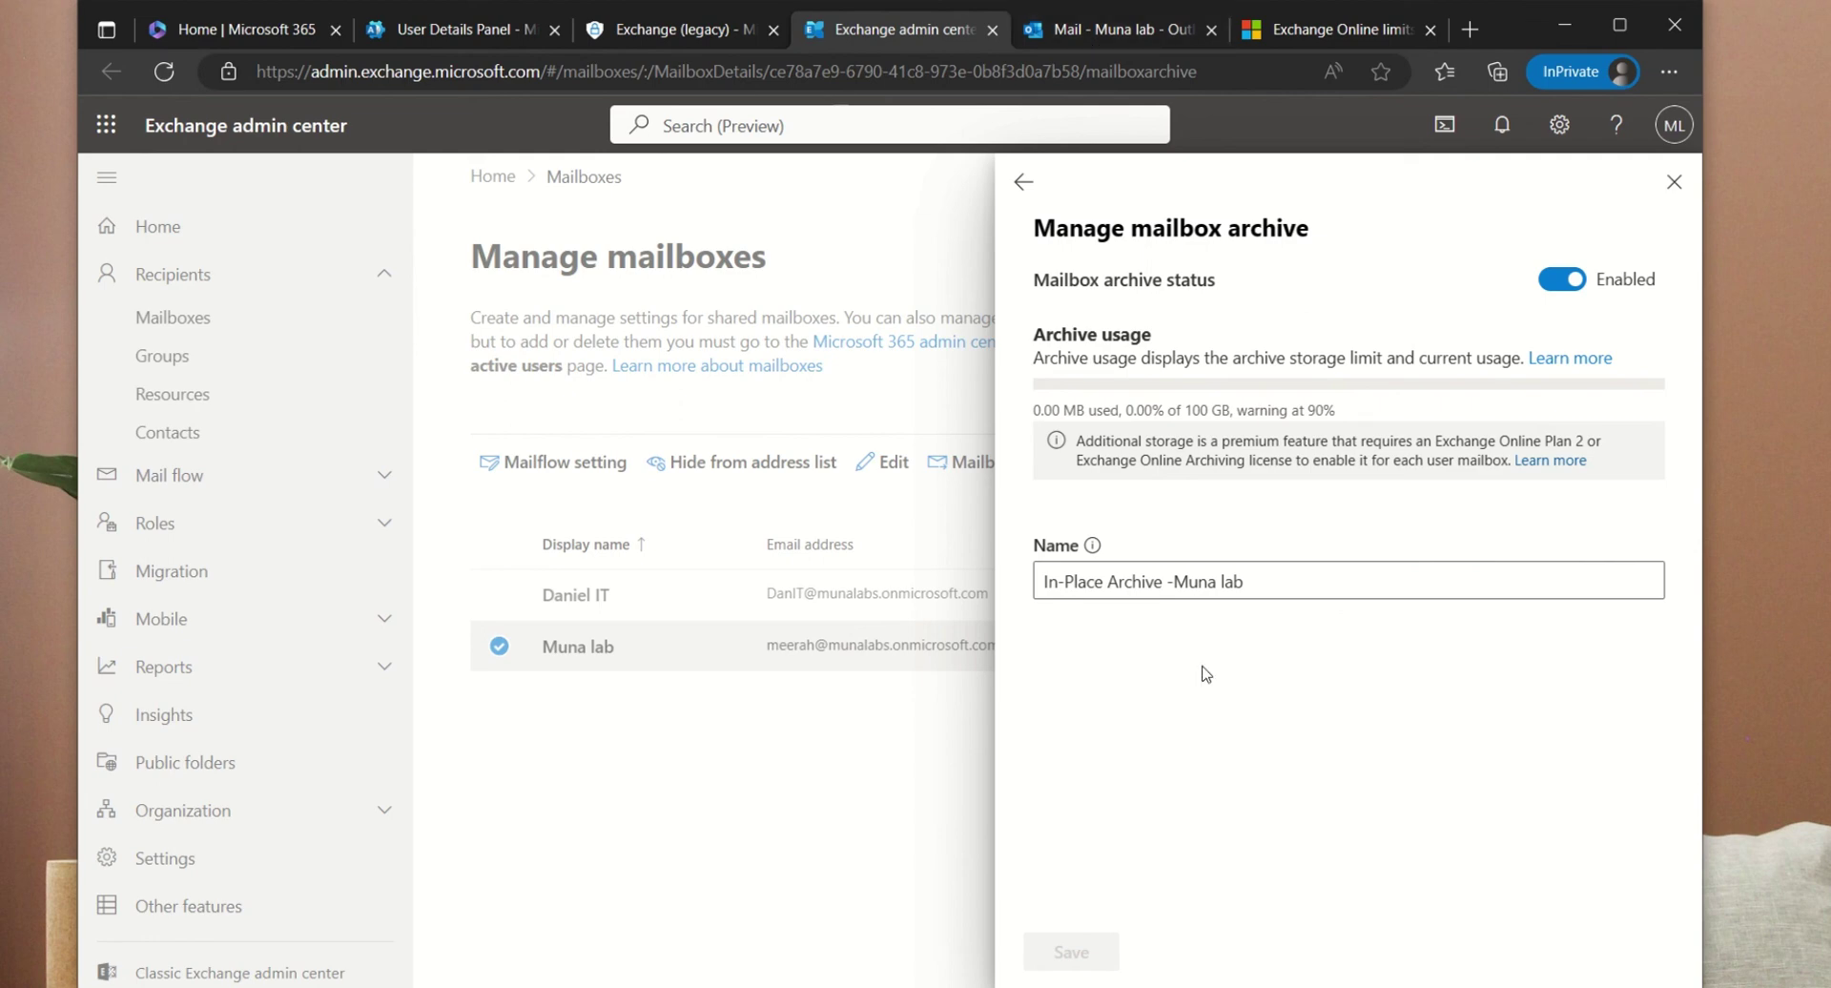
- Return to Outlook on the web and expand the In-Place Archive in the folder list
{"action": "left_click", "coordinate": [1061, 35]}
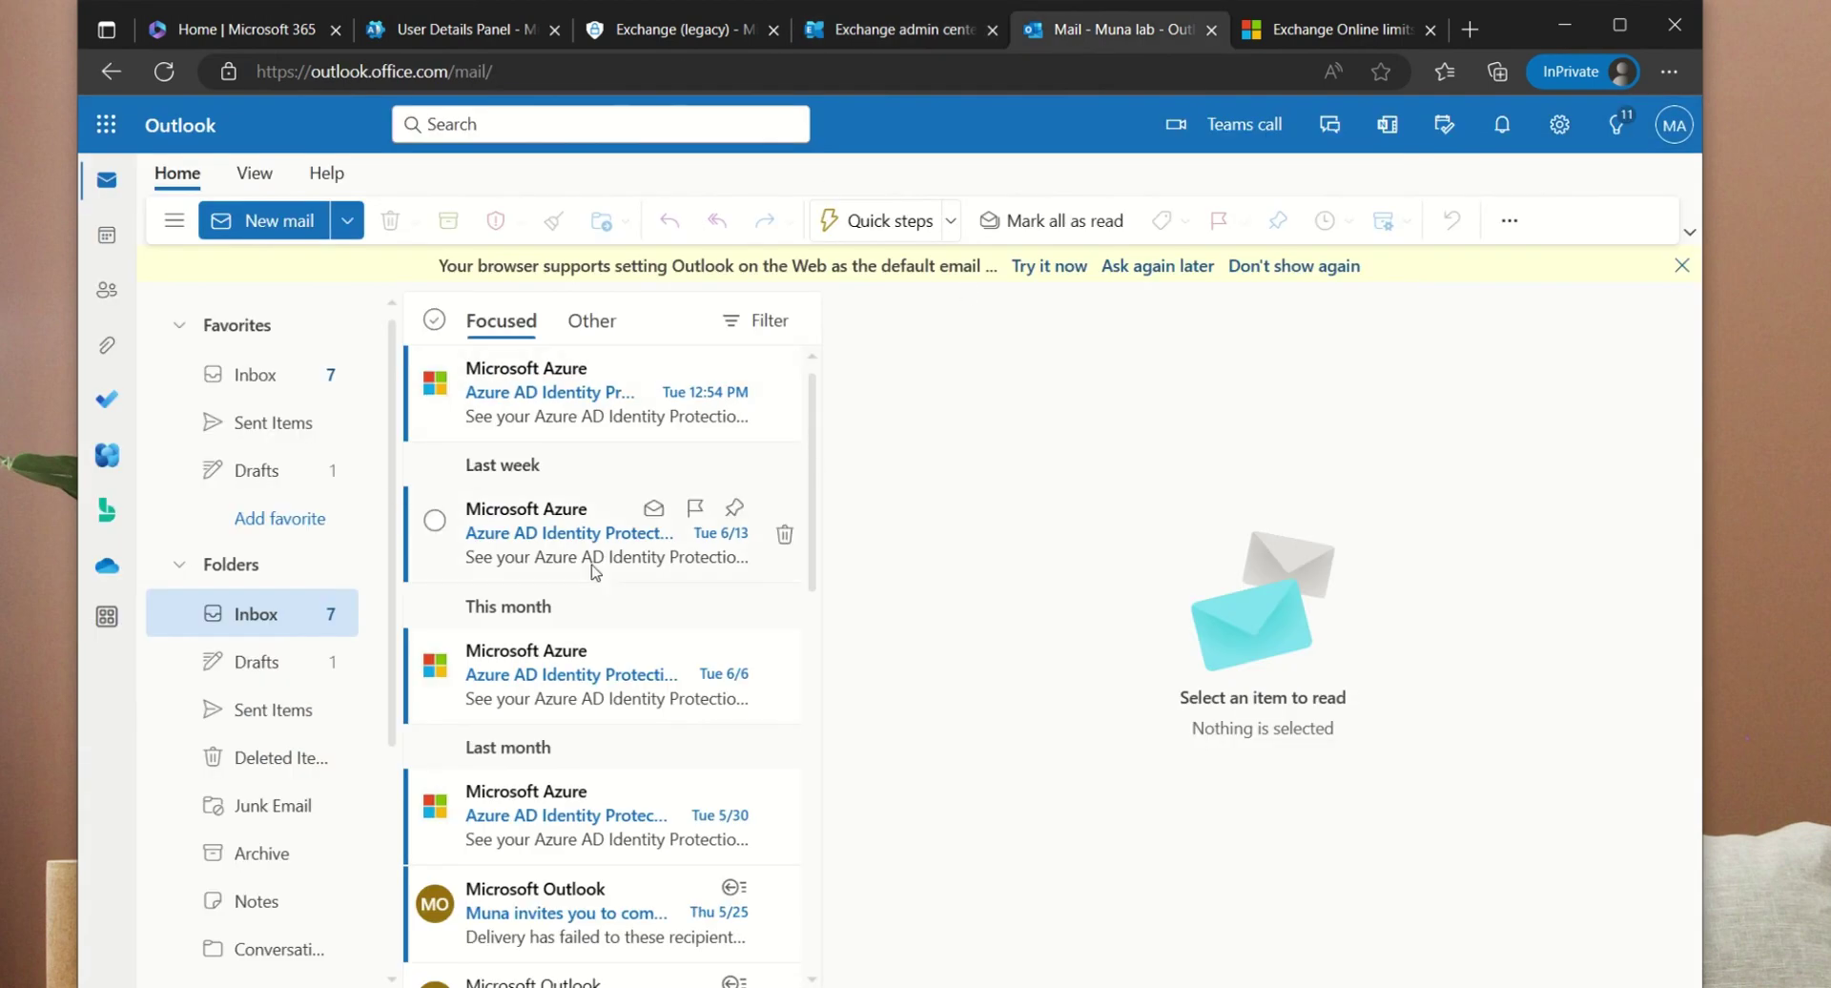
{"action": "scroll", "coordinate": [296, 634], "scroll_direction": "down", "scroll_amount": 5}
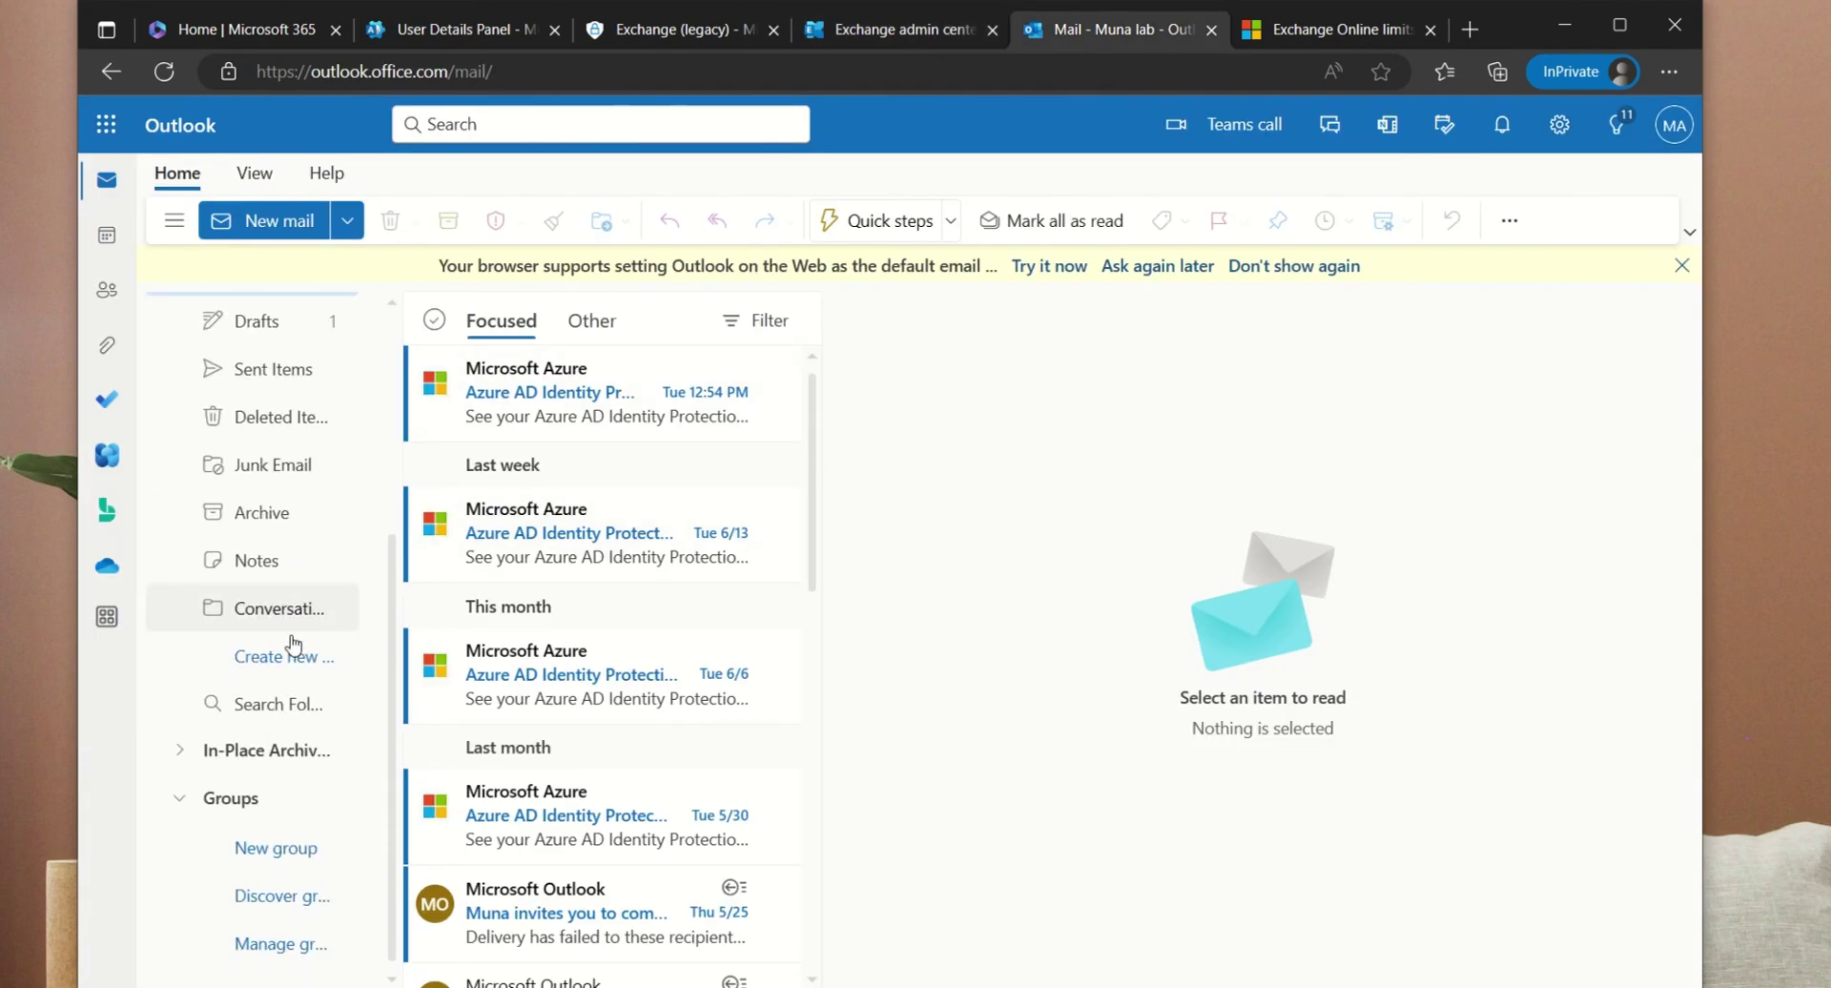
{"action": "left_click", "coordinate": [180, 753]}
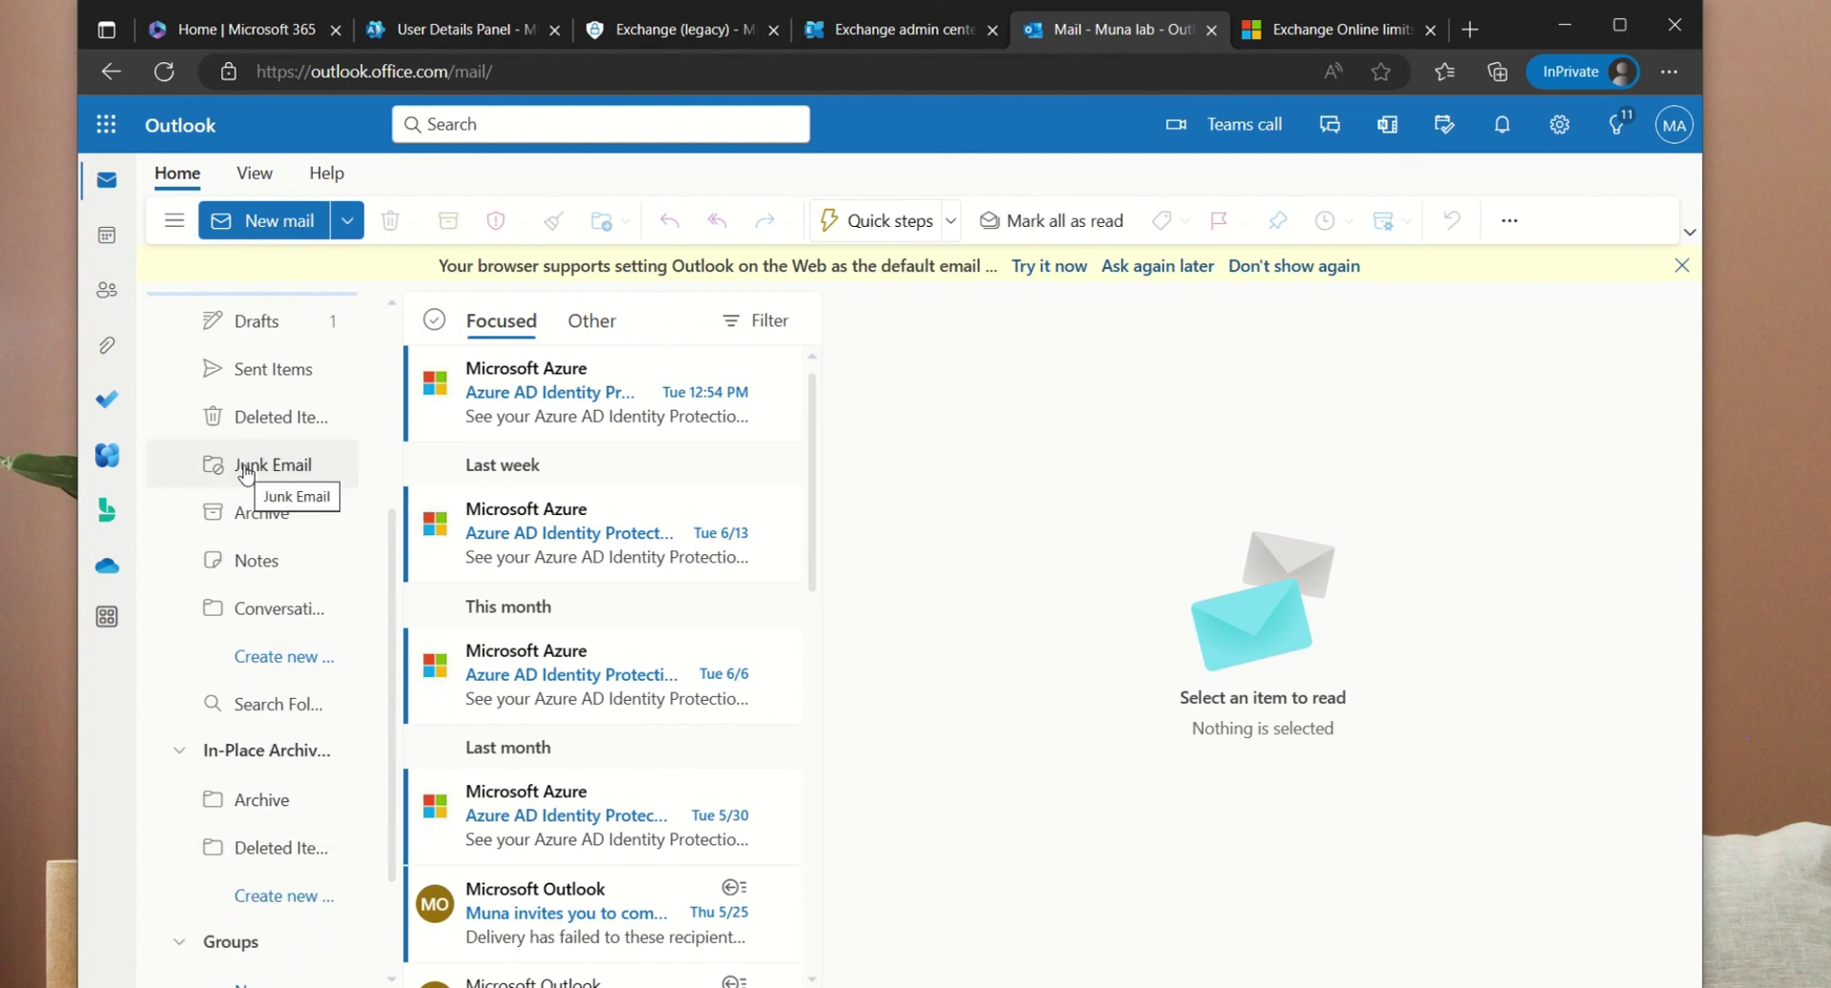
- Examine the folder list, comparing the primary mailbox folders with the folders under the In-Place Archive
{"action": "scroll", "coordinate": [246, 477], "scroll_direction": "up", "scroll_amount": 1}
{"action": "scroll", "coordinate": [246, 474], "scroll_direction": "up", "scroll_amount": 2}
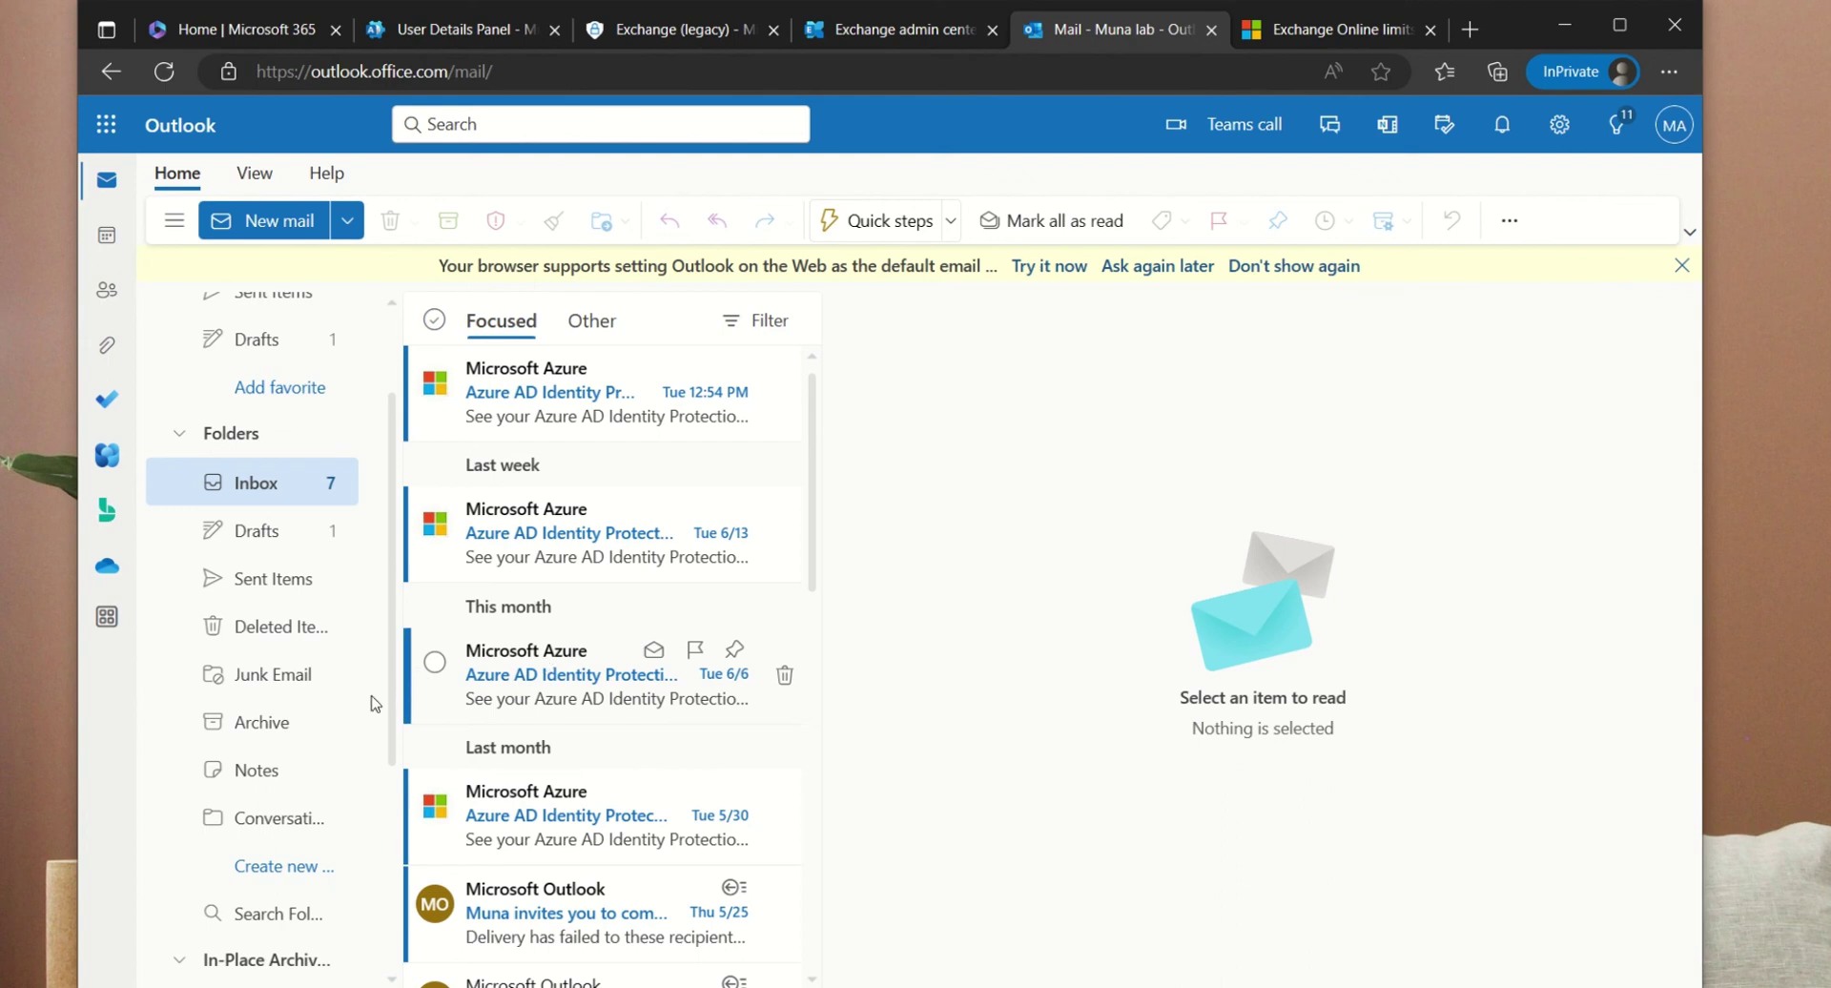
{"action": "scroll", "coordinate": [611, 667], "scroll_direction": "down", "scroll_amount": 4}
{"action": "scroll", "coordinate": [334, 820], "scroll_direction": "down", "scroll_amount": 4}
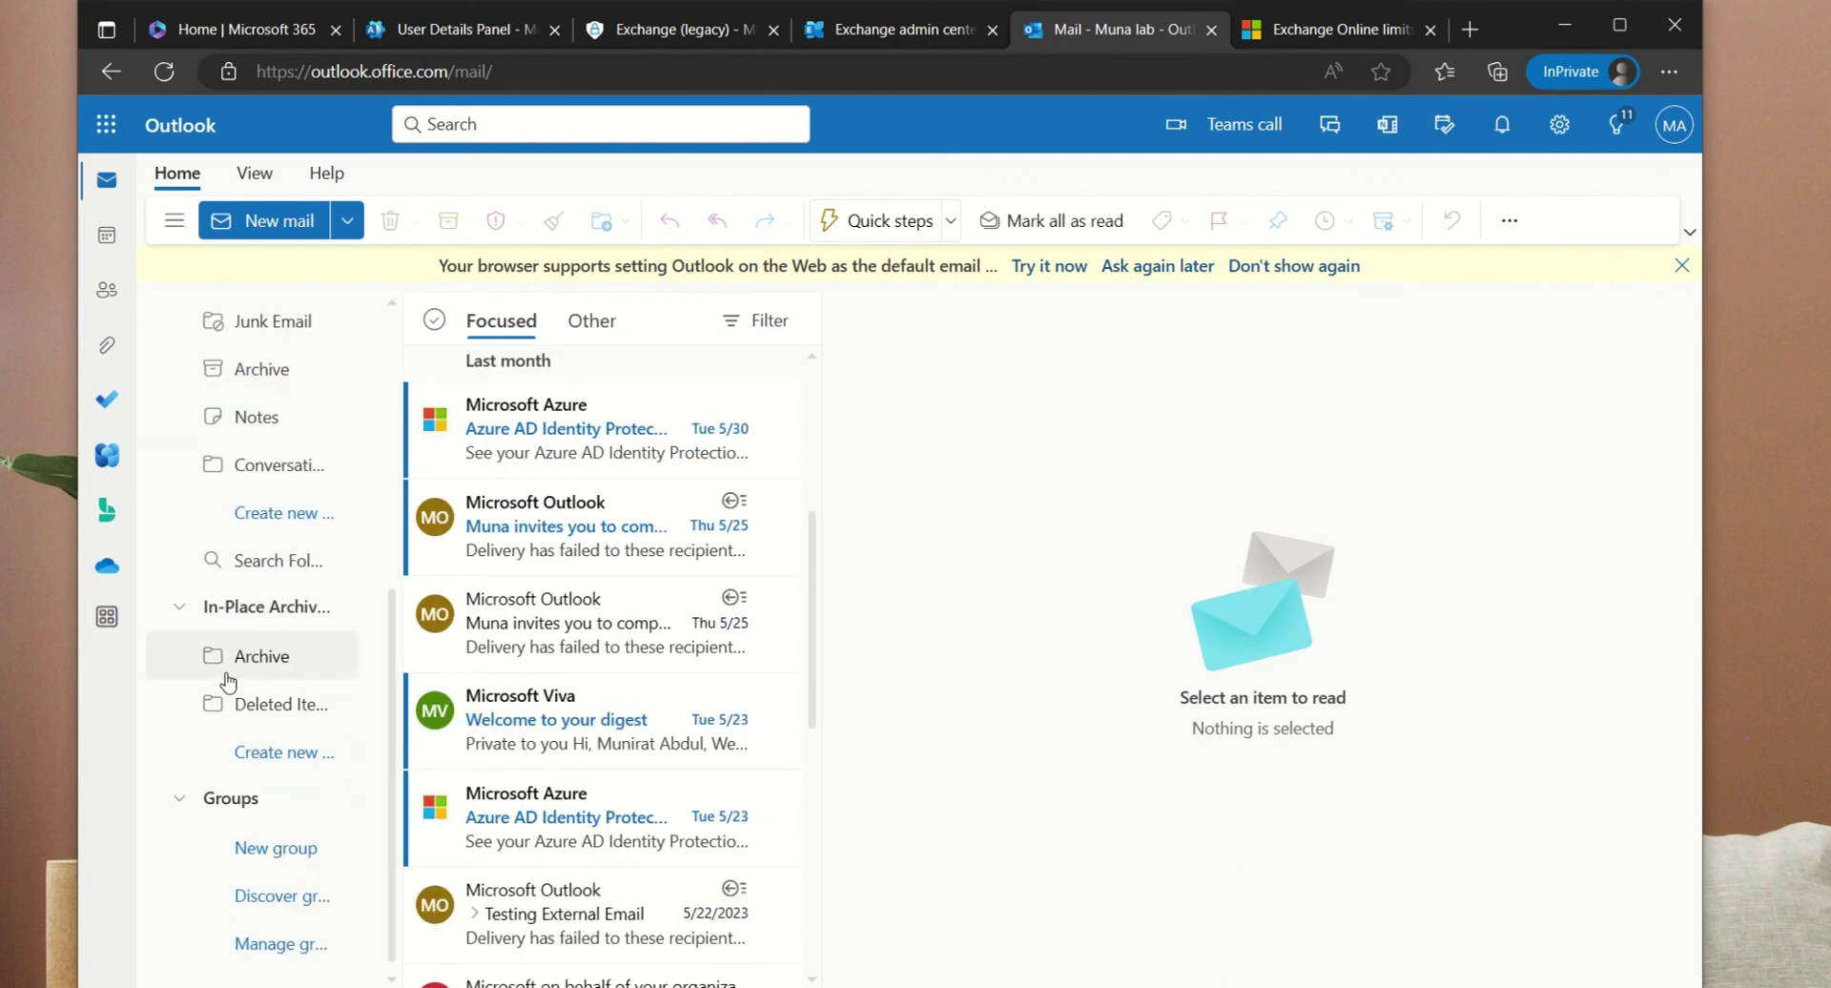
{"action": "scroll", "coordinate": [286, 499], "scroll_direction": "up", "scroll_amount": 3}
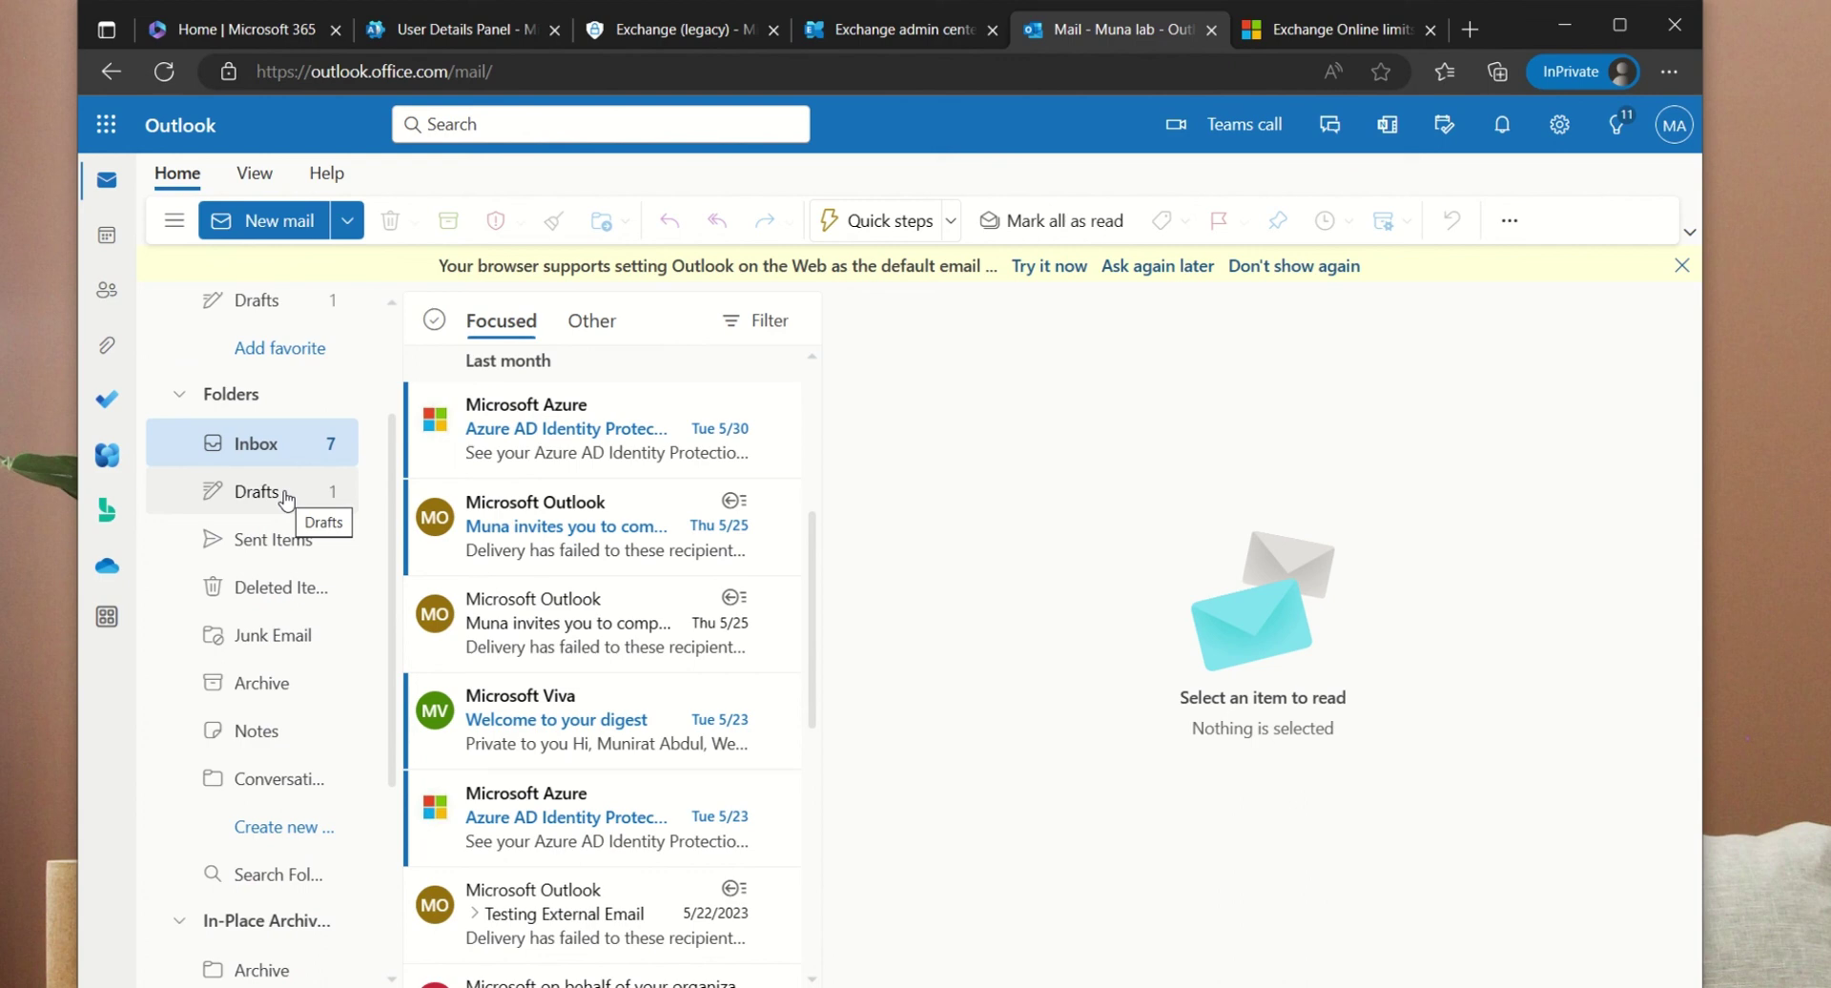
{"action": "scroll", "coordinate": [253, 572], "scroll_direction": "down", "scroll_amount": 3}
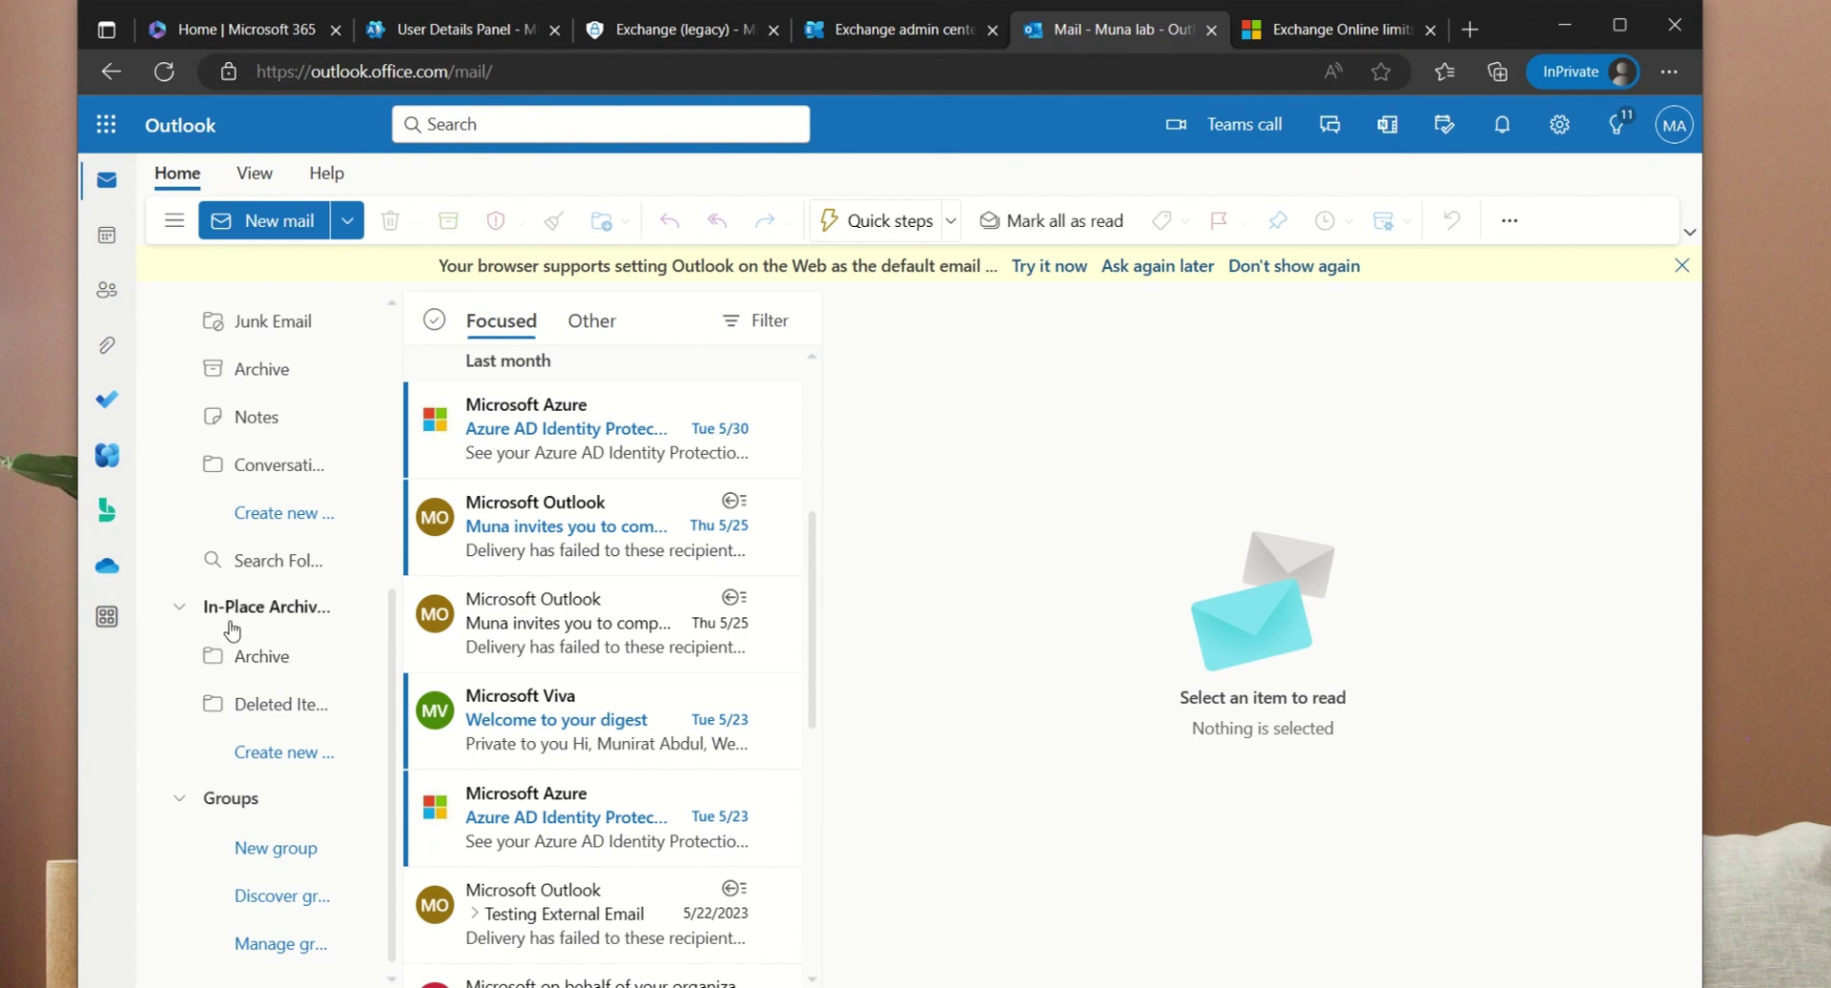
{"action": "scroll", "coordinate": [225, 608], "scroll_direction": "up", "scroll_amount": 5}
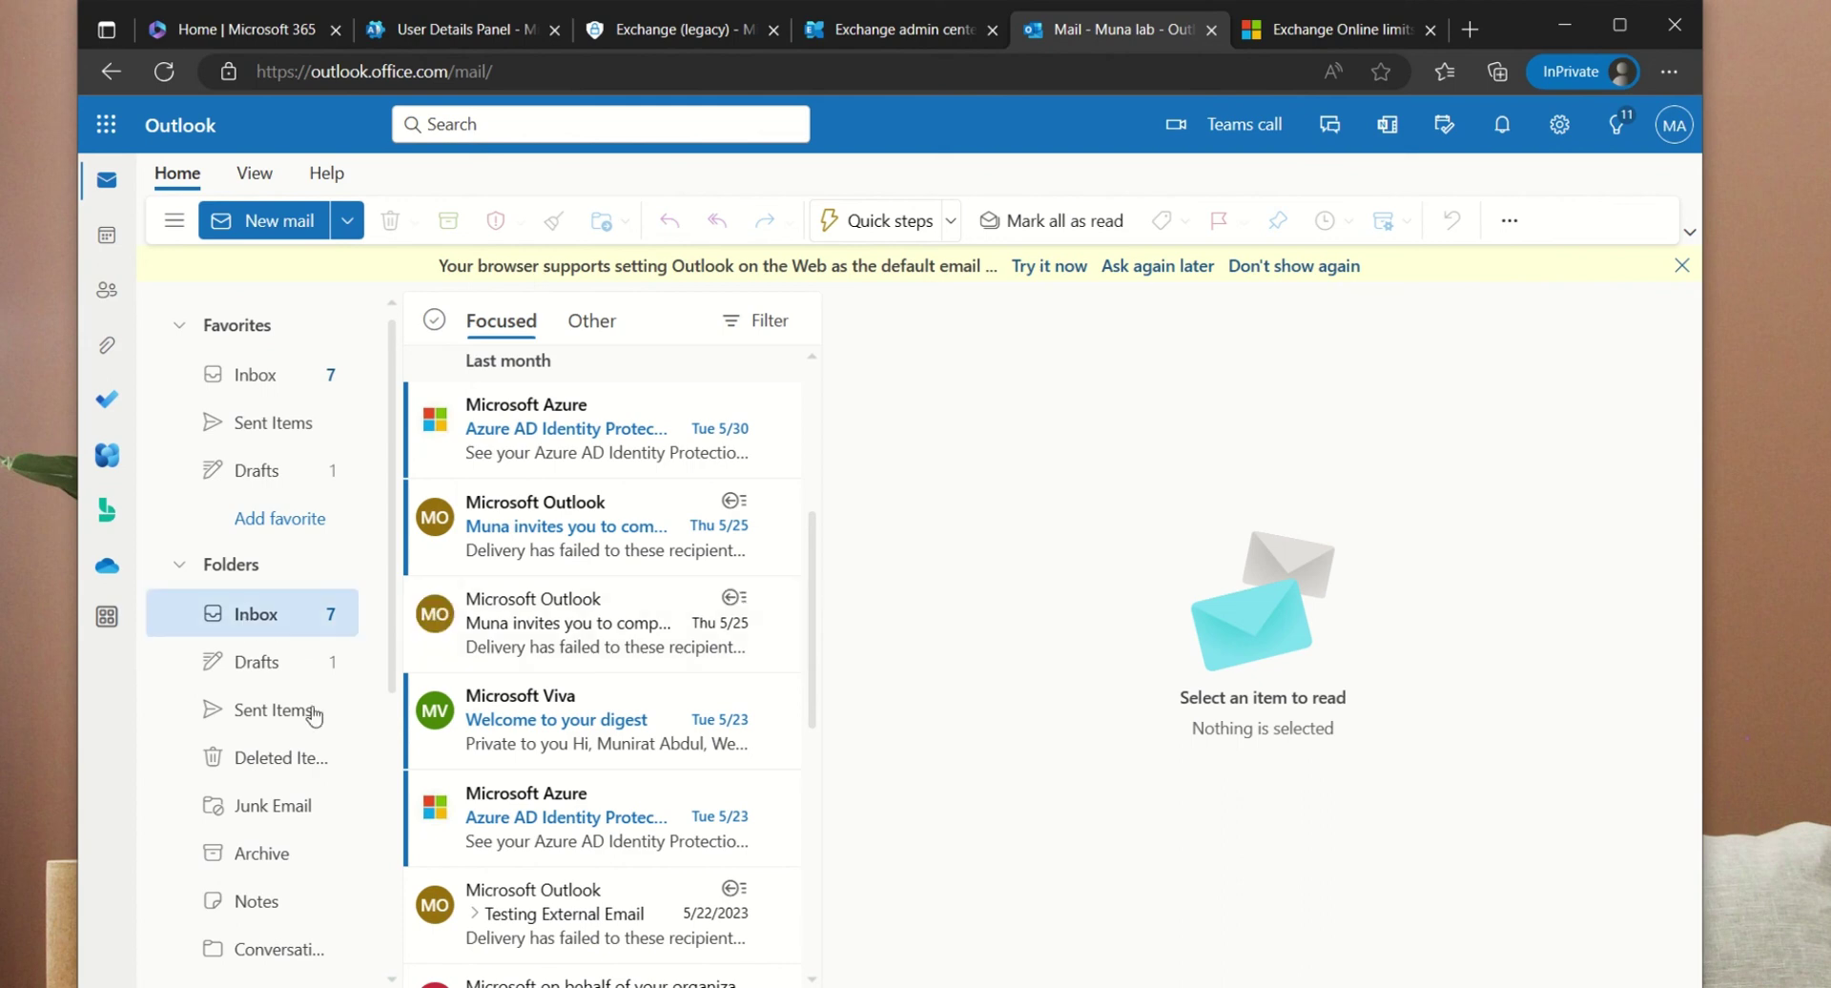
{"action": "scroll", "coordinate": [307, 710], "scroll_direction": "down", "scroll_amount": 5}
{"action": "scroll", "coordinate": [290, 677], "scroll_direction": "up", "scroll_amount": 5}
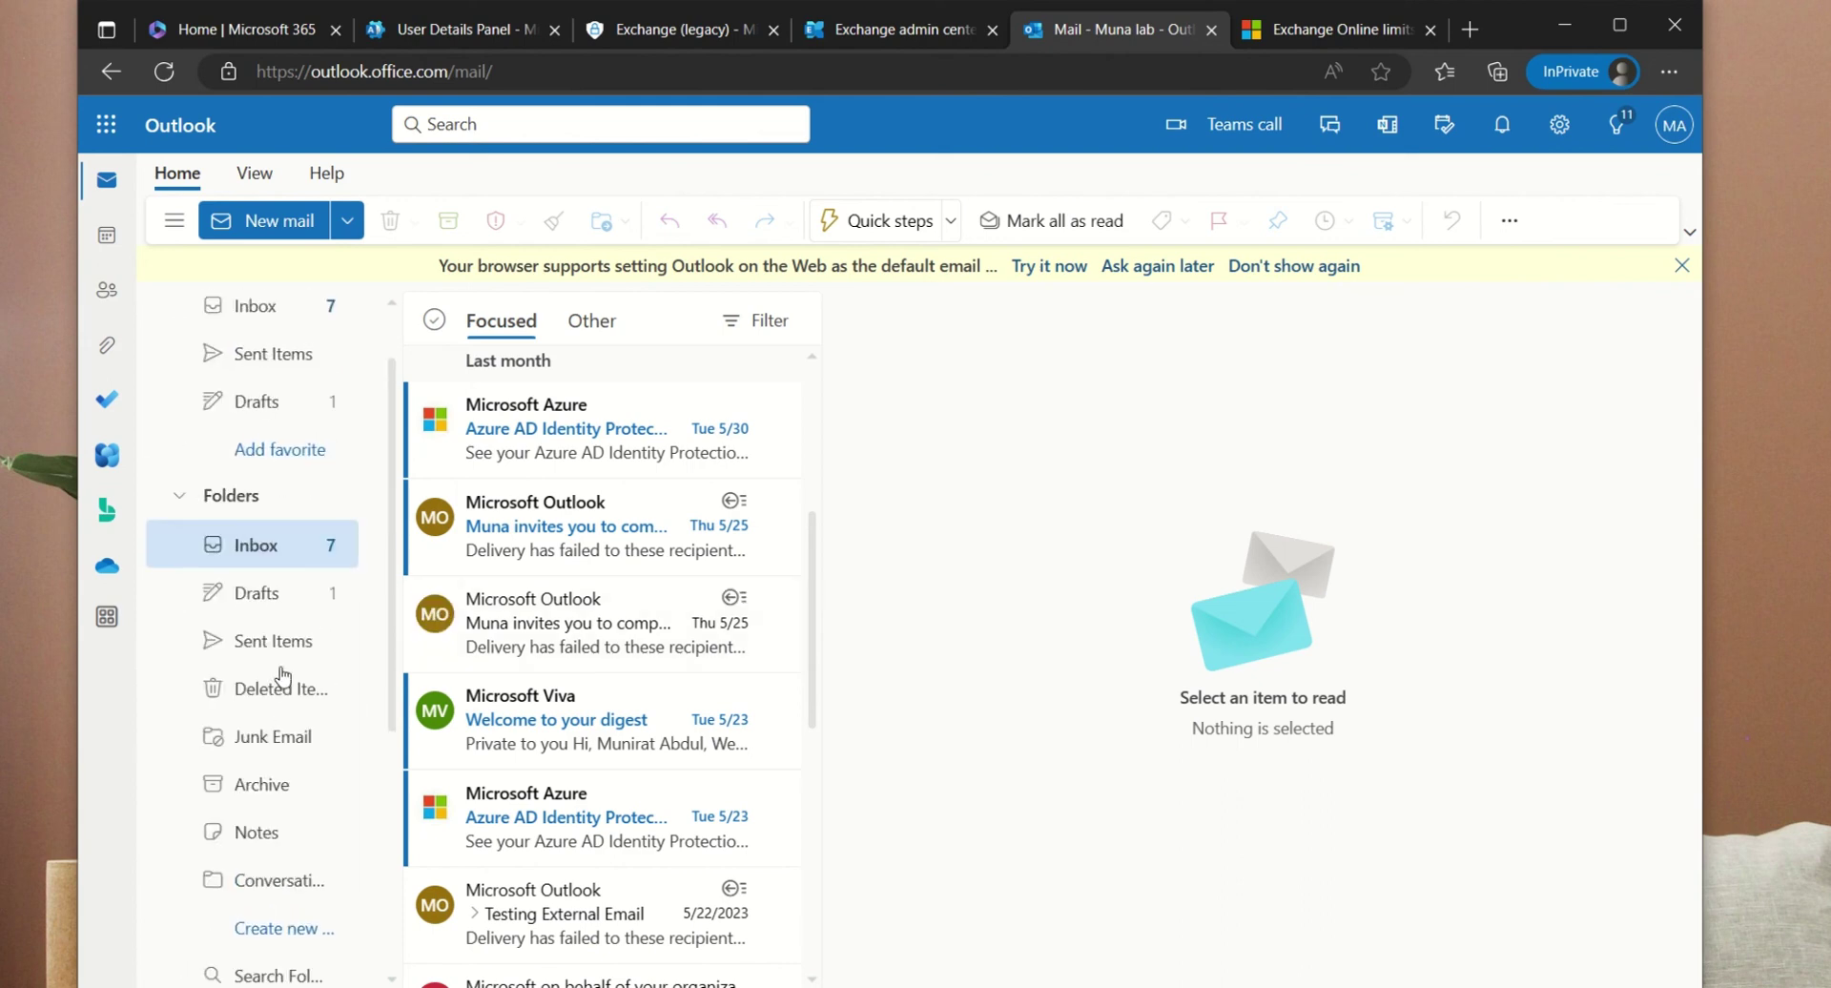
{"action": "scroll", "coordinate": [306, 605], "scroll_direction": "down", "scroll_amount": 5}
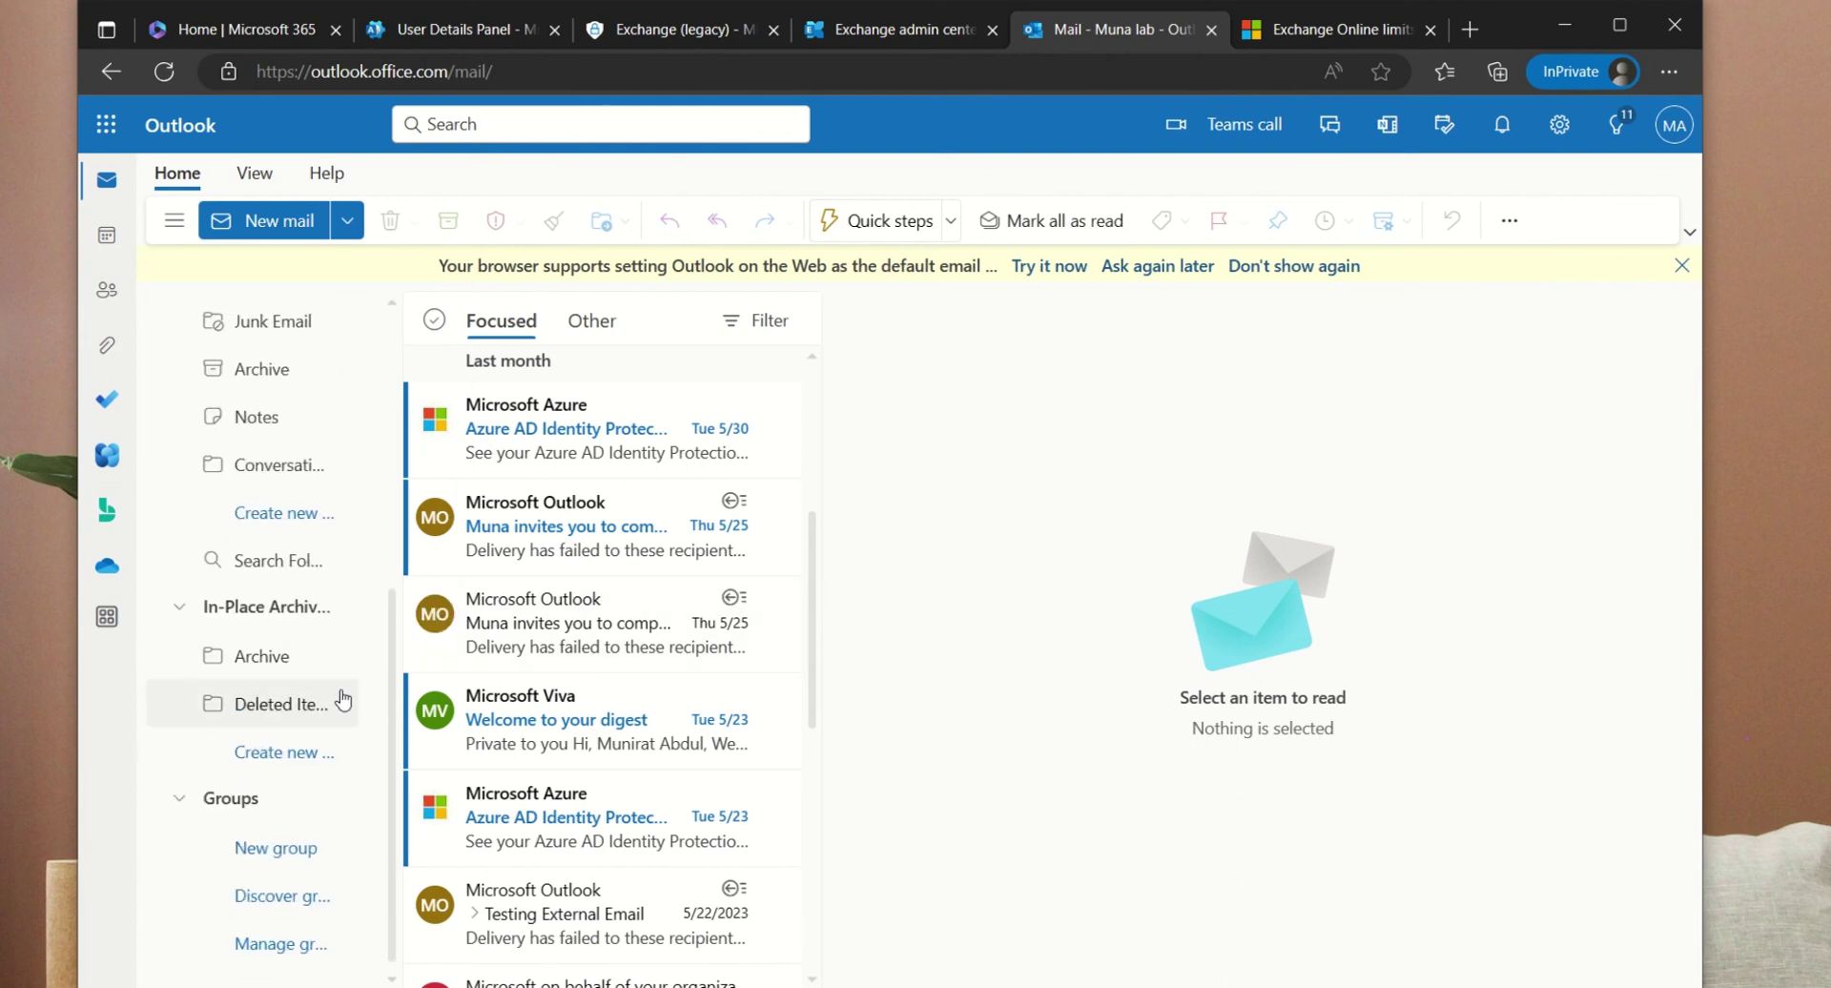
{"action": "scroll", "coordinate": [343, 699], "scroll_direction": "up", "scroll_amount": 5}
{"action": "scroll", "coordinate": [286, 758], "scroll_direction": "down", "scroll_amount": 1}
{"action": "scroll", "coordinate": [286, 758], "scroll_direction": "down", "scroll_amount": 3}
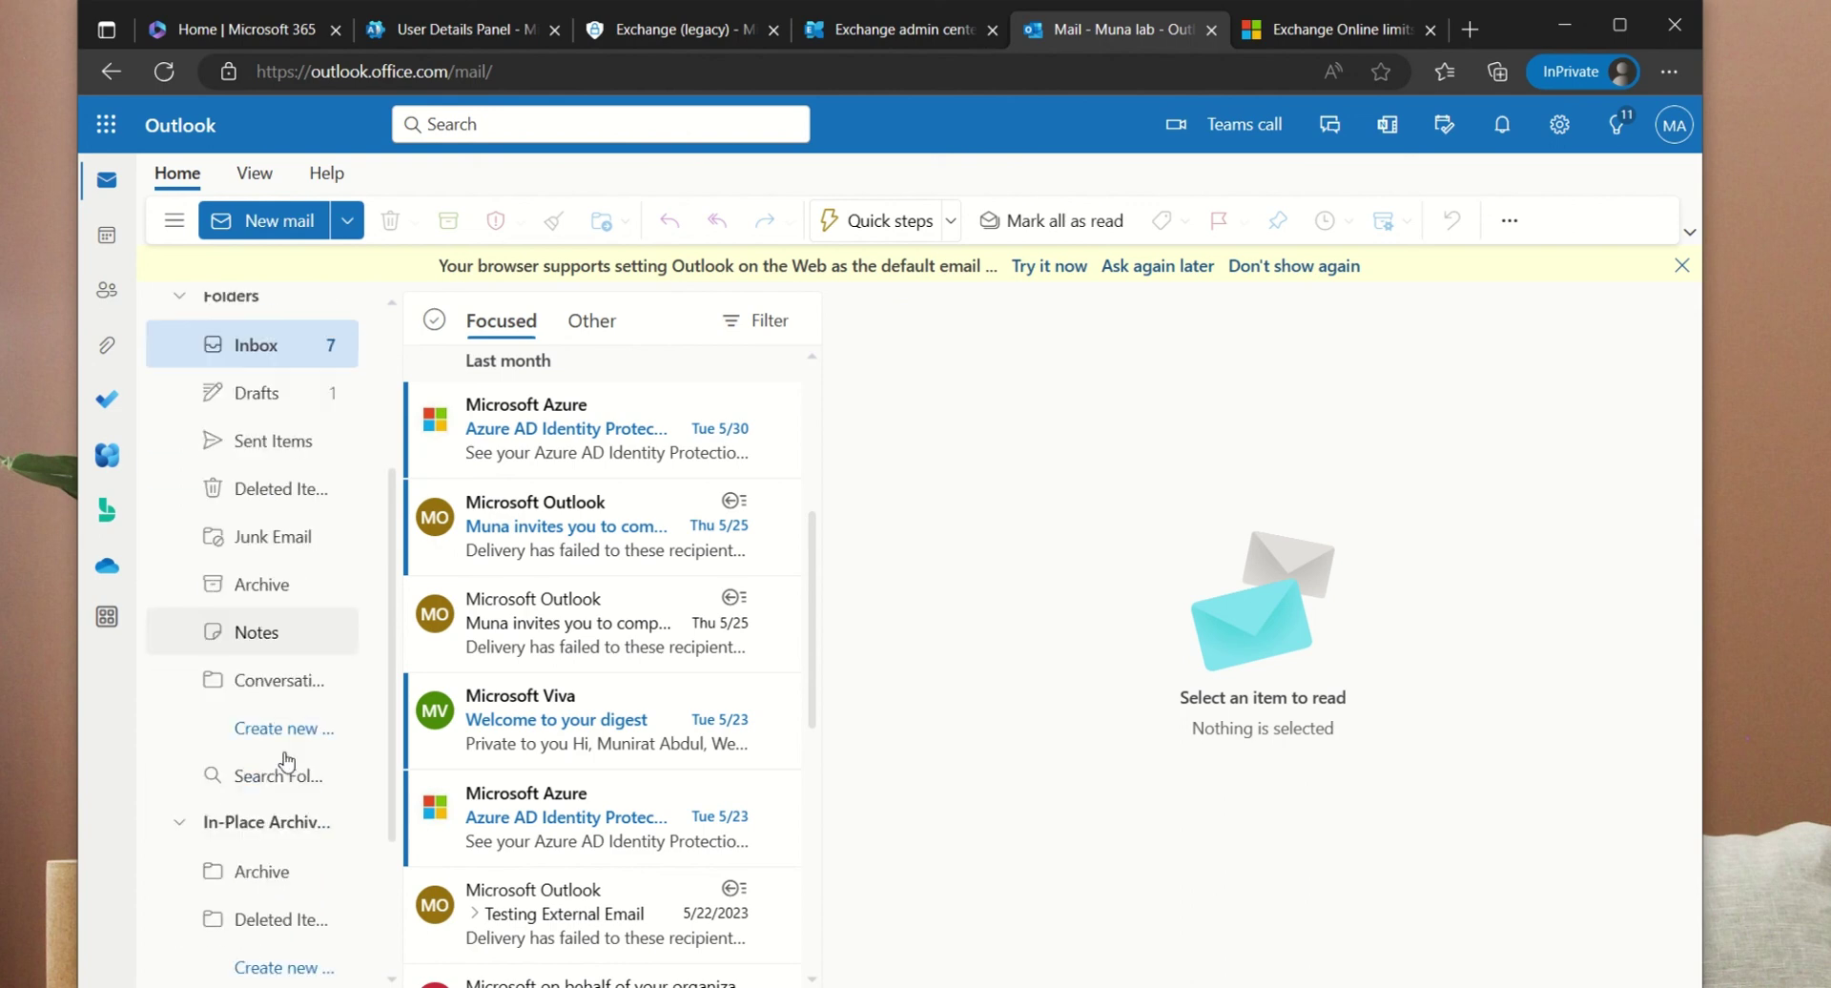
{"action": "scroll", "coordinate": [251, 748], "scroll_direction": "down", "scroll_amount": 2}
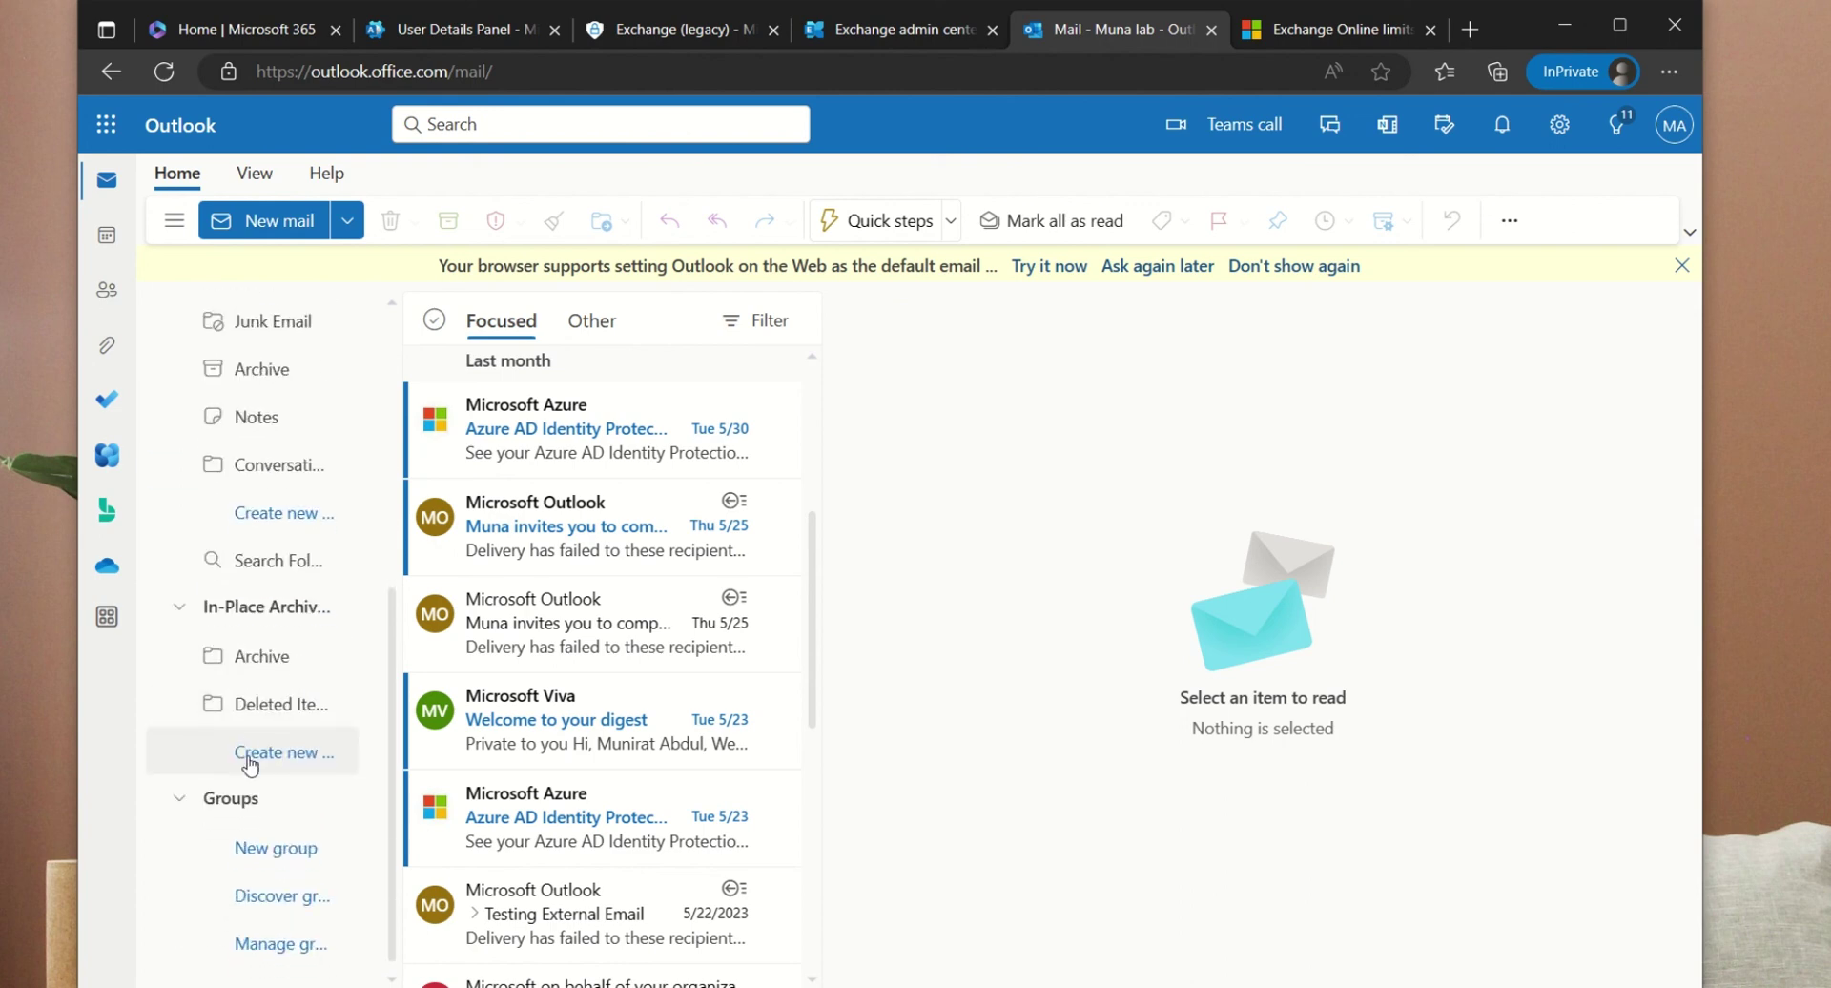